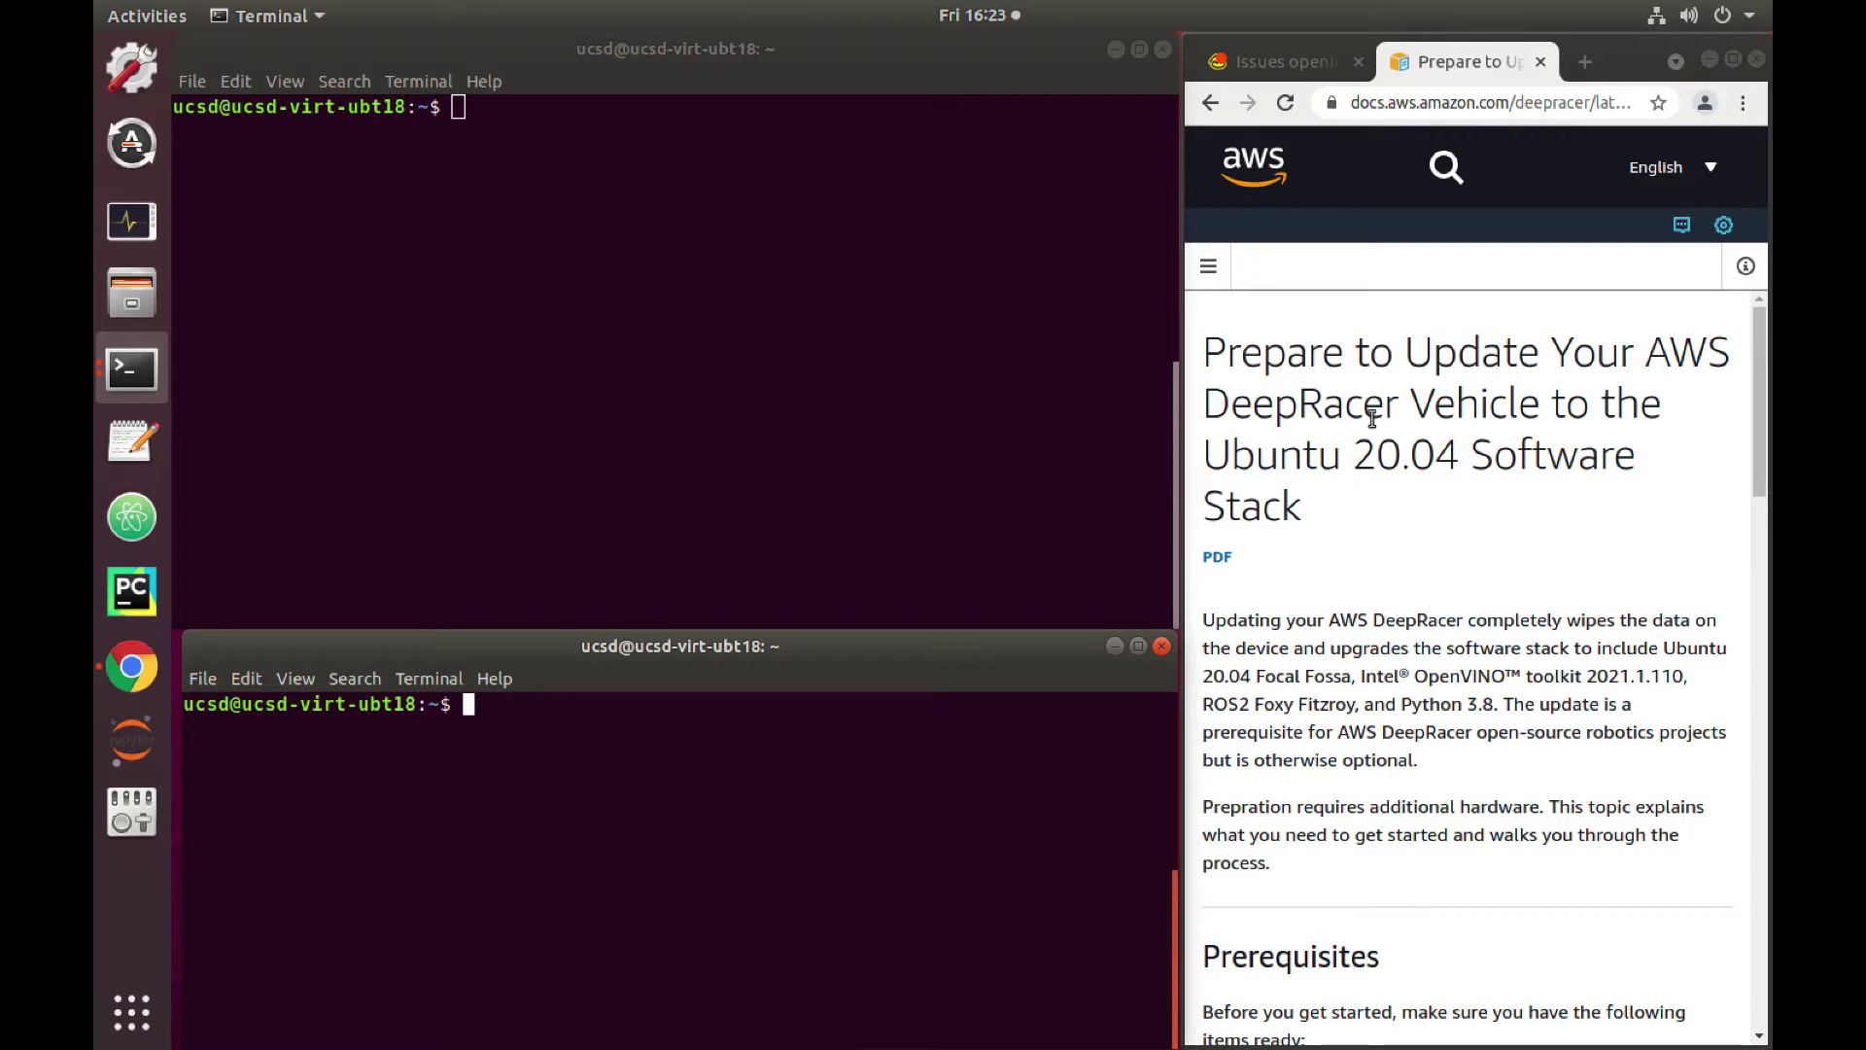
# Step: Scroll the AWS DeepRacer guide and expand 'Partition a USB Drive… Using an Ubuntu Computer'
pyautogui.moveTo(1313, 507); pyautogui.dragTo(1197, 450)
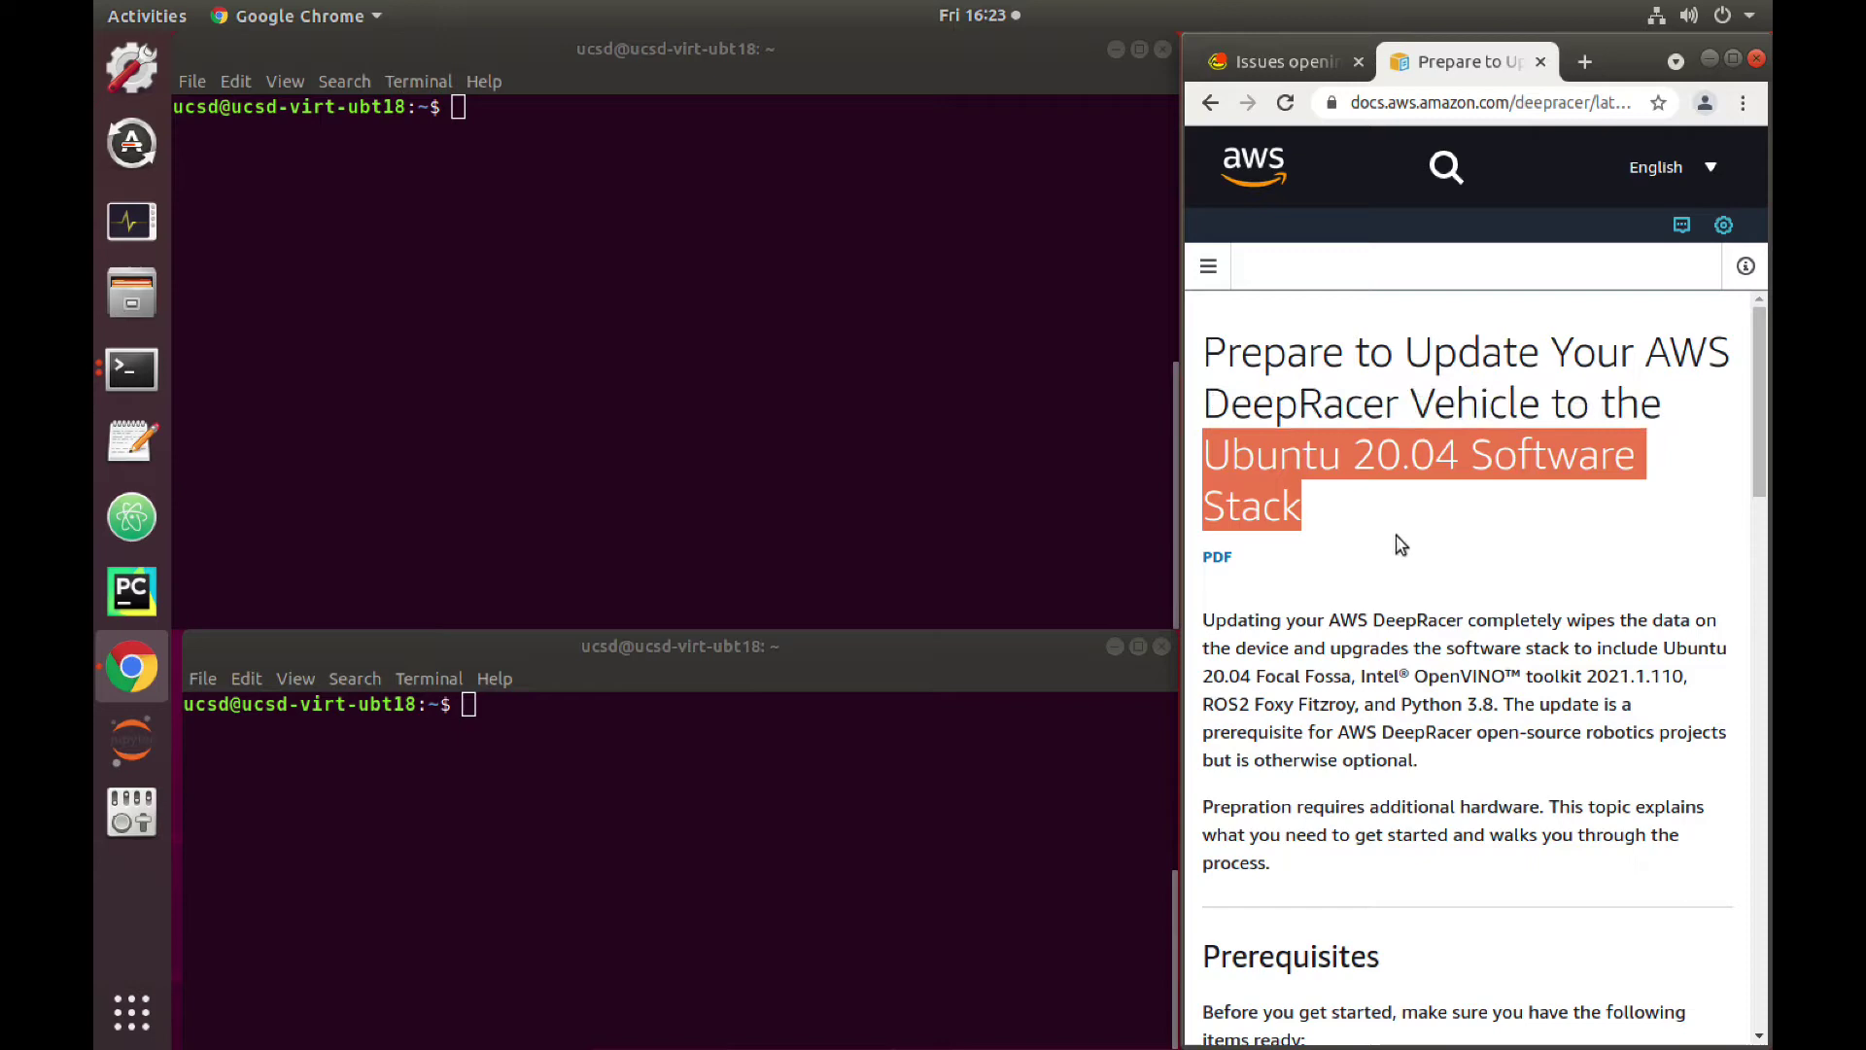
pyautogui.scroll(-5, 1403, 571)
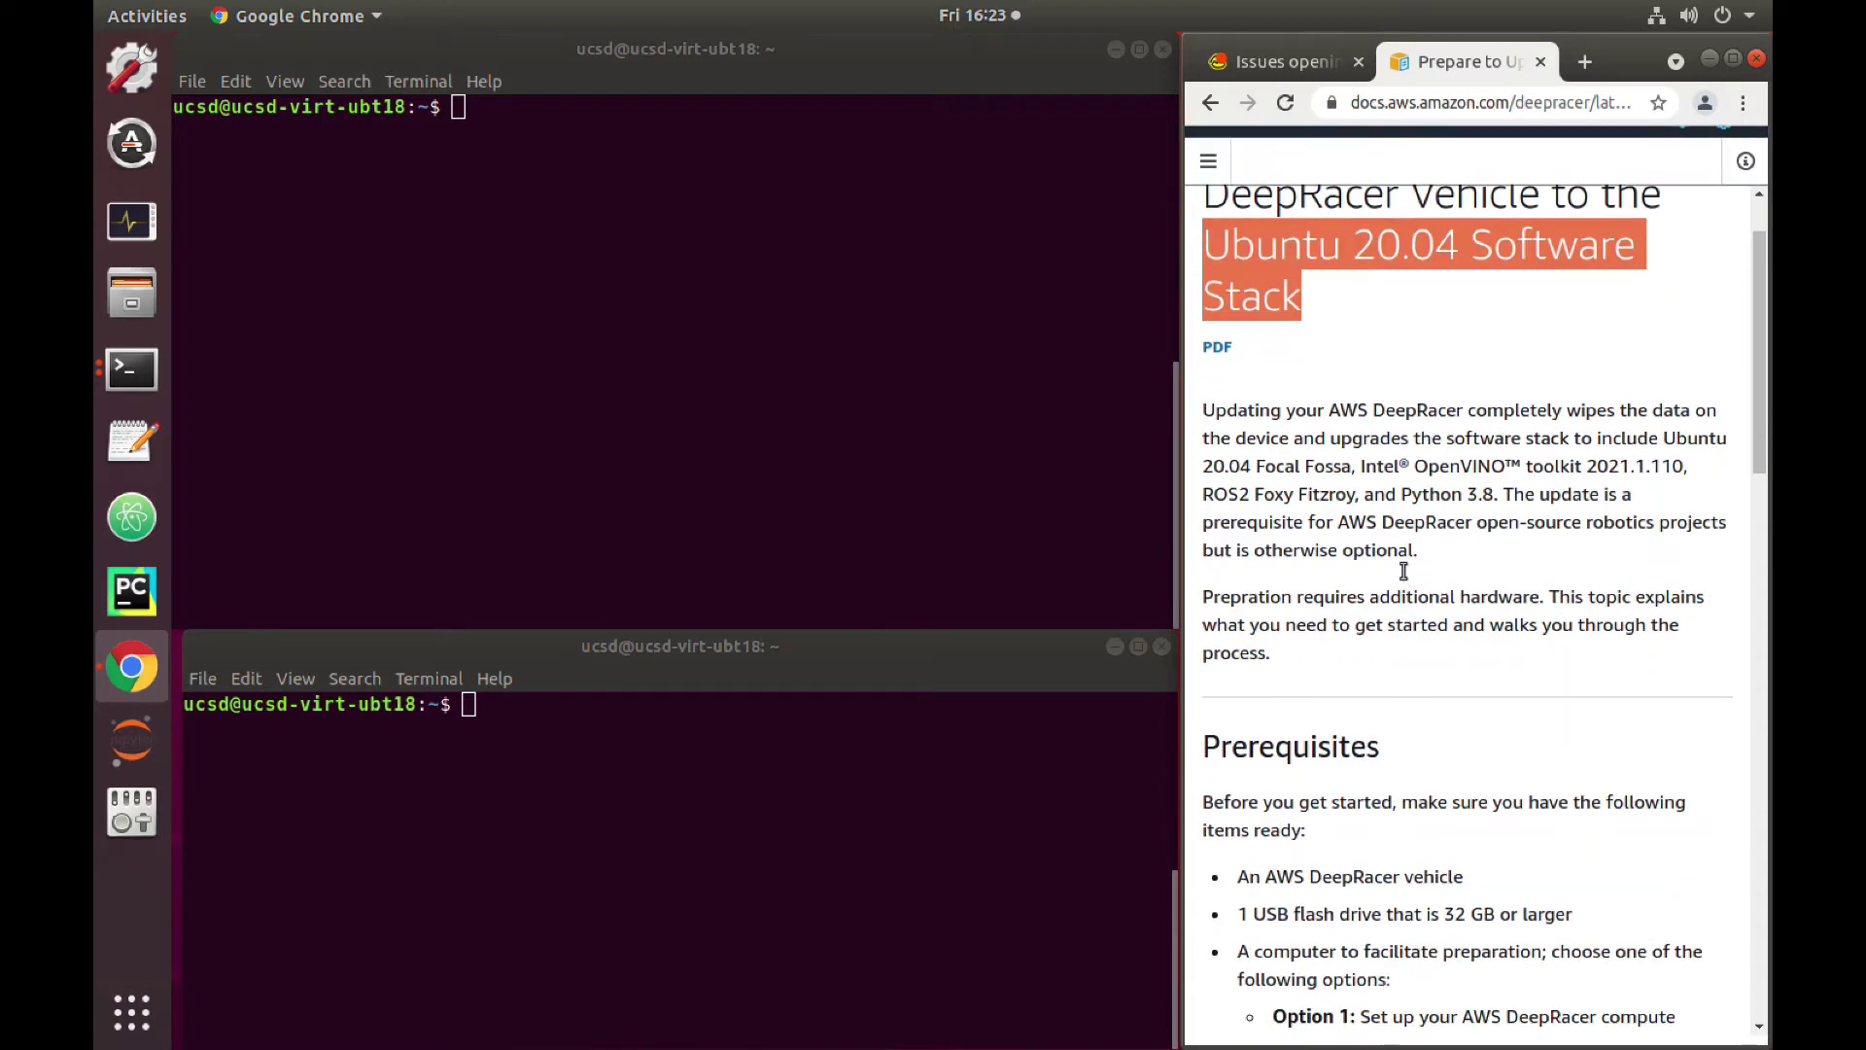
pyautogui.scroll(-3, 1403, 570)
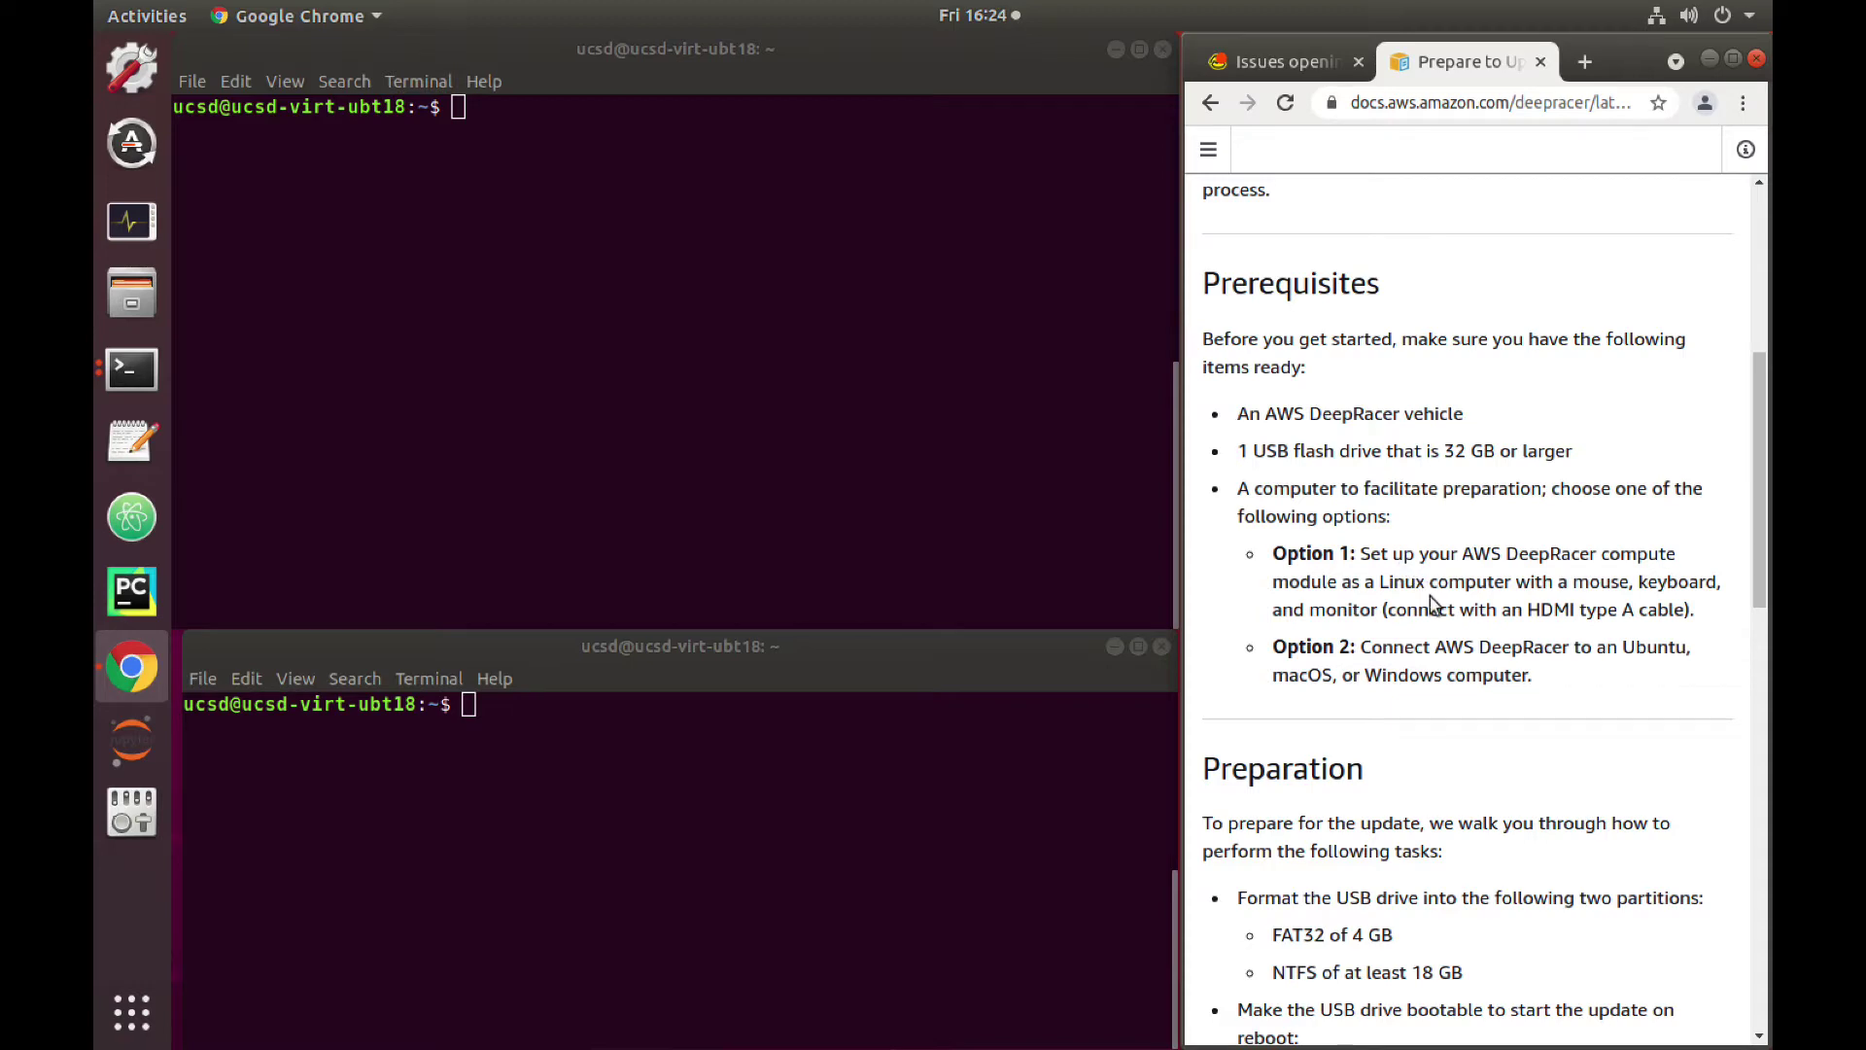
pyautogui.scroll(-4, 1431, 599)
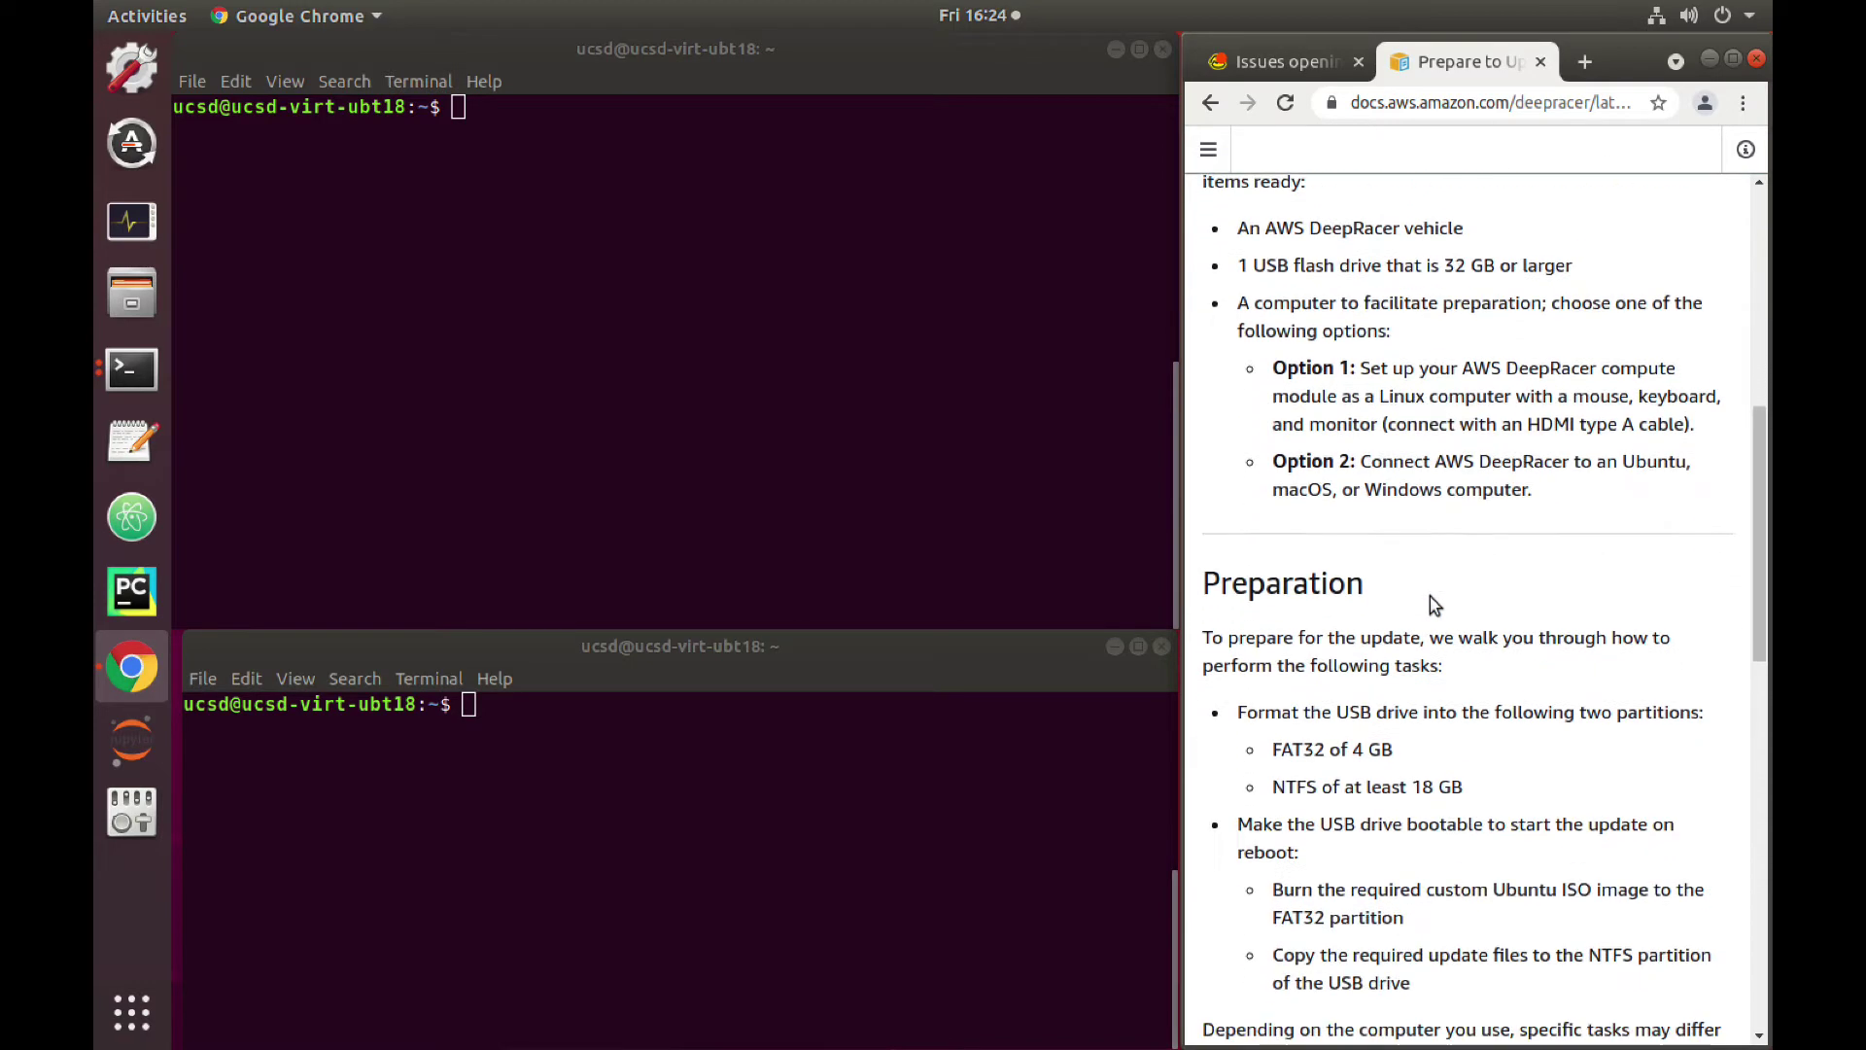
pyautogui.scroll(-7, 1431, 600)
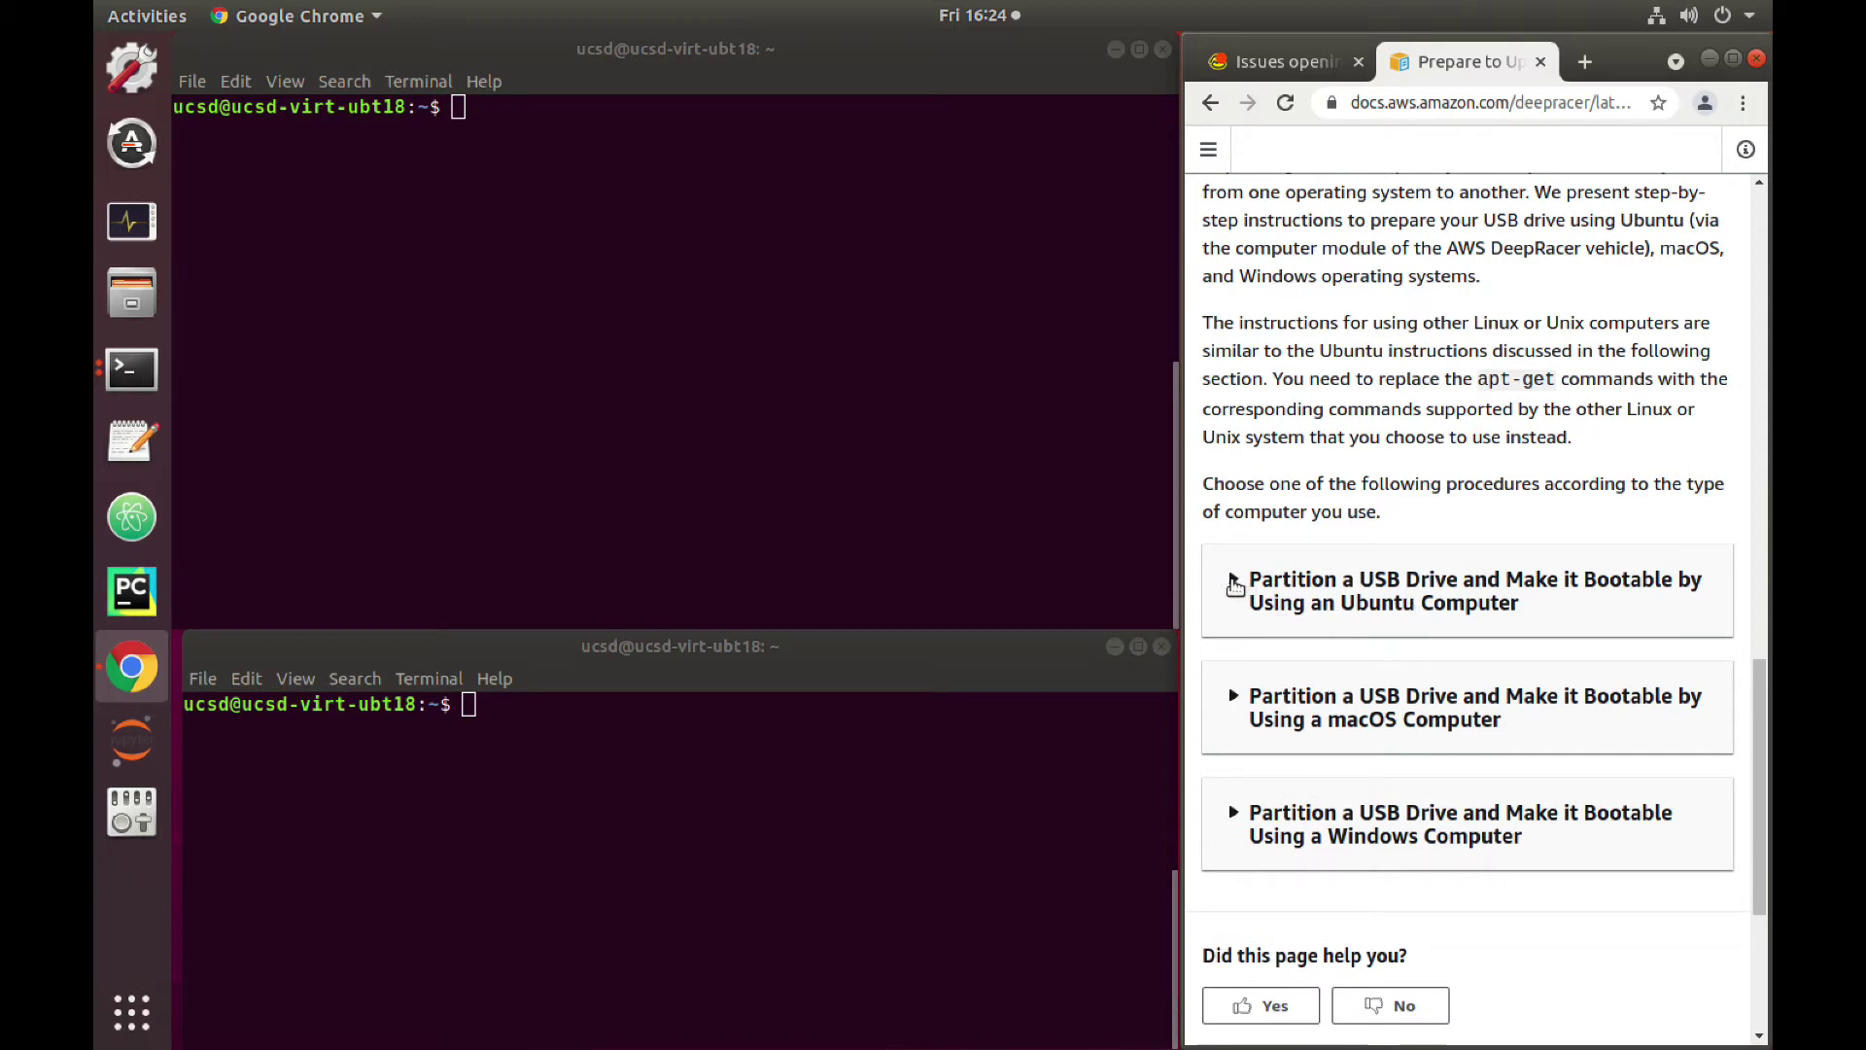
pyautogui.click(1233, 583)
# Step: Copy the GParted install-and-launch command from the guide's code block
pyautogui.scroll(-3, 1405, 600)
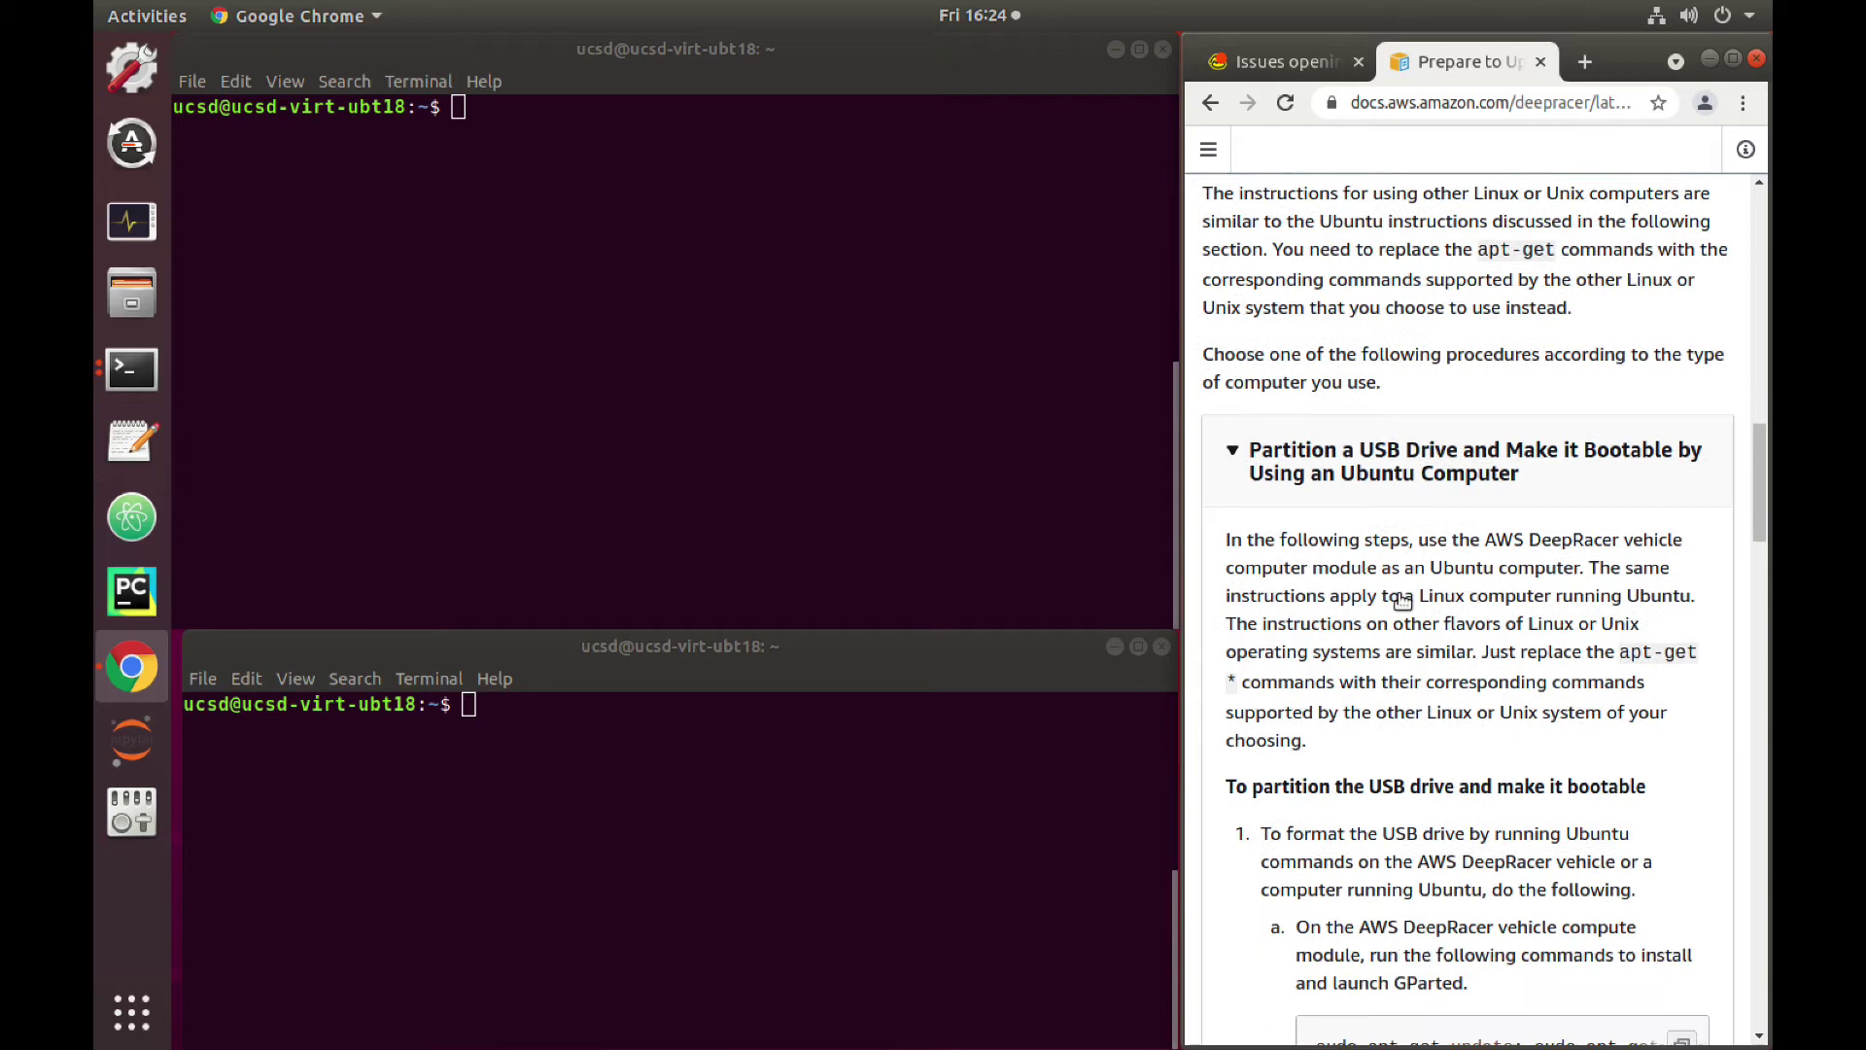
pyautogui.scroll(-2, 1404, 601)
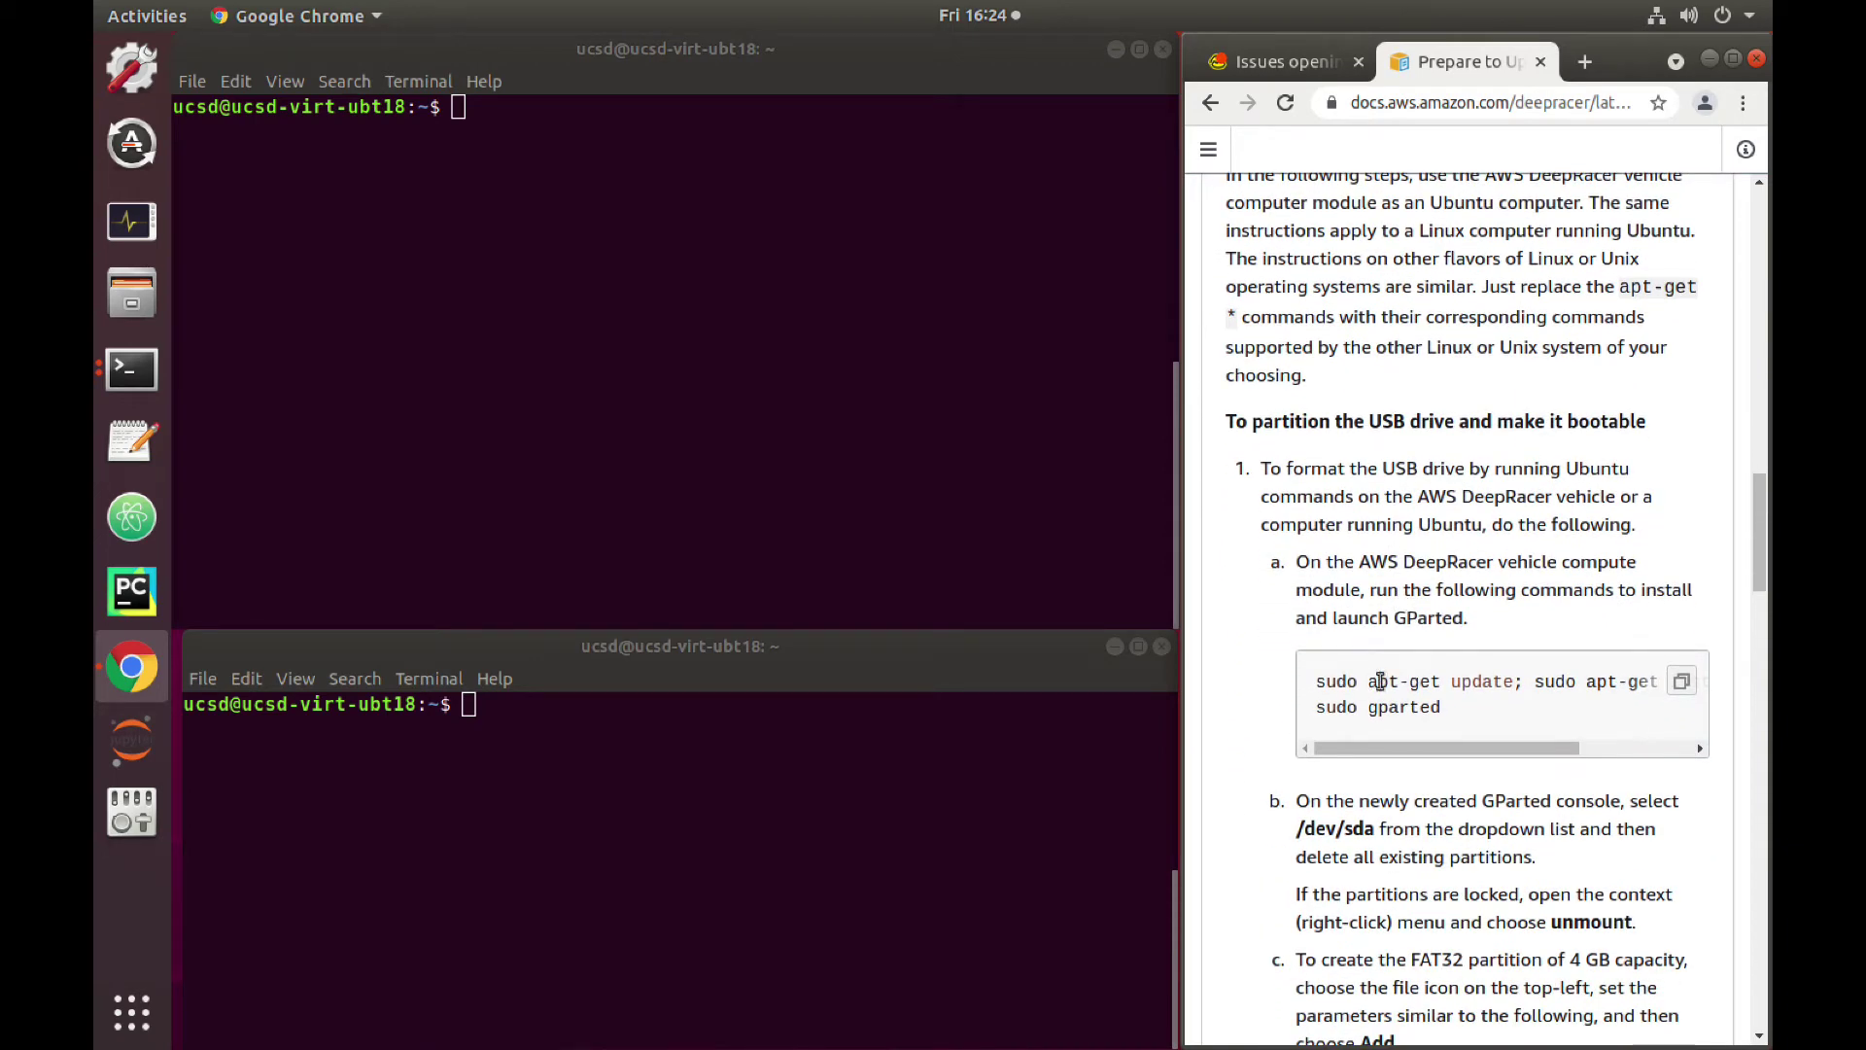
pyautogui.click(1682, 682)
# Step: Paste and run the copied apt install command in Terminal, then launch GParted with sudo gparted
pyautogui.click(550, 243)
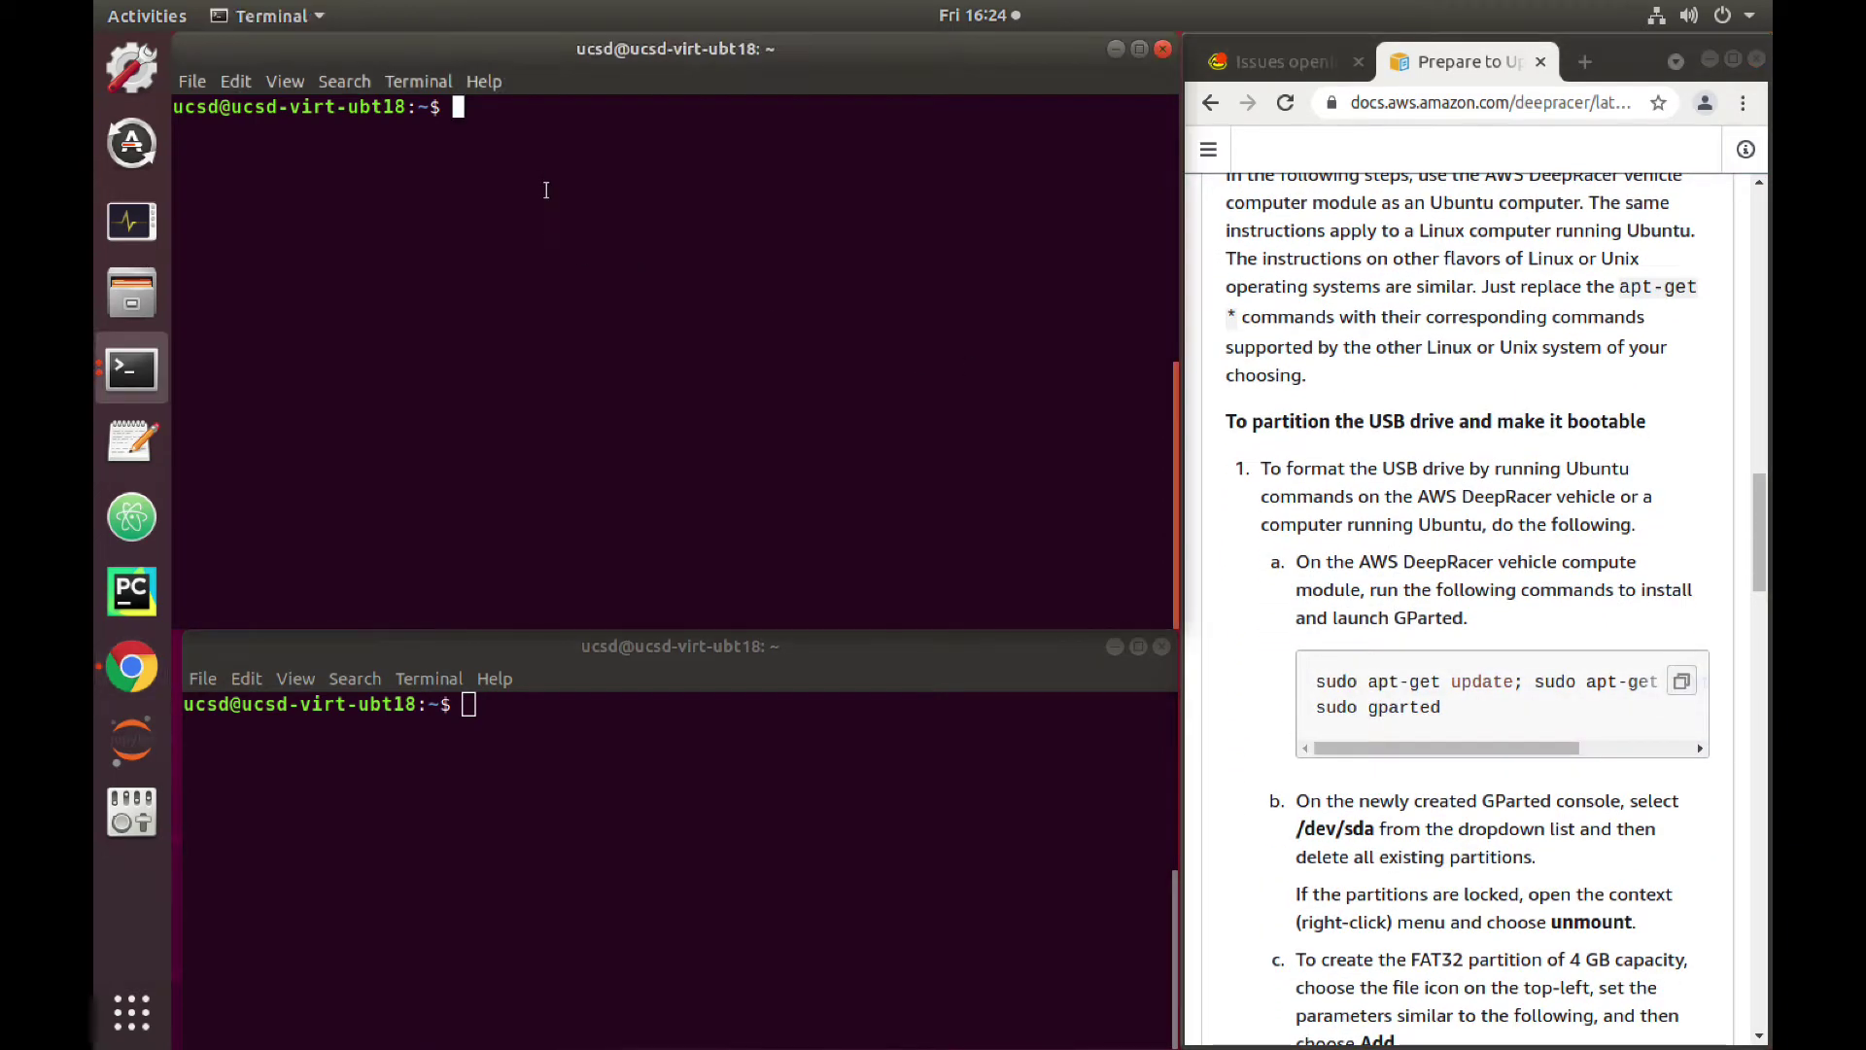
pyautogui.rightClick(556, 182)
pyautogui.click(589, 241)
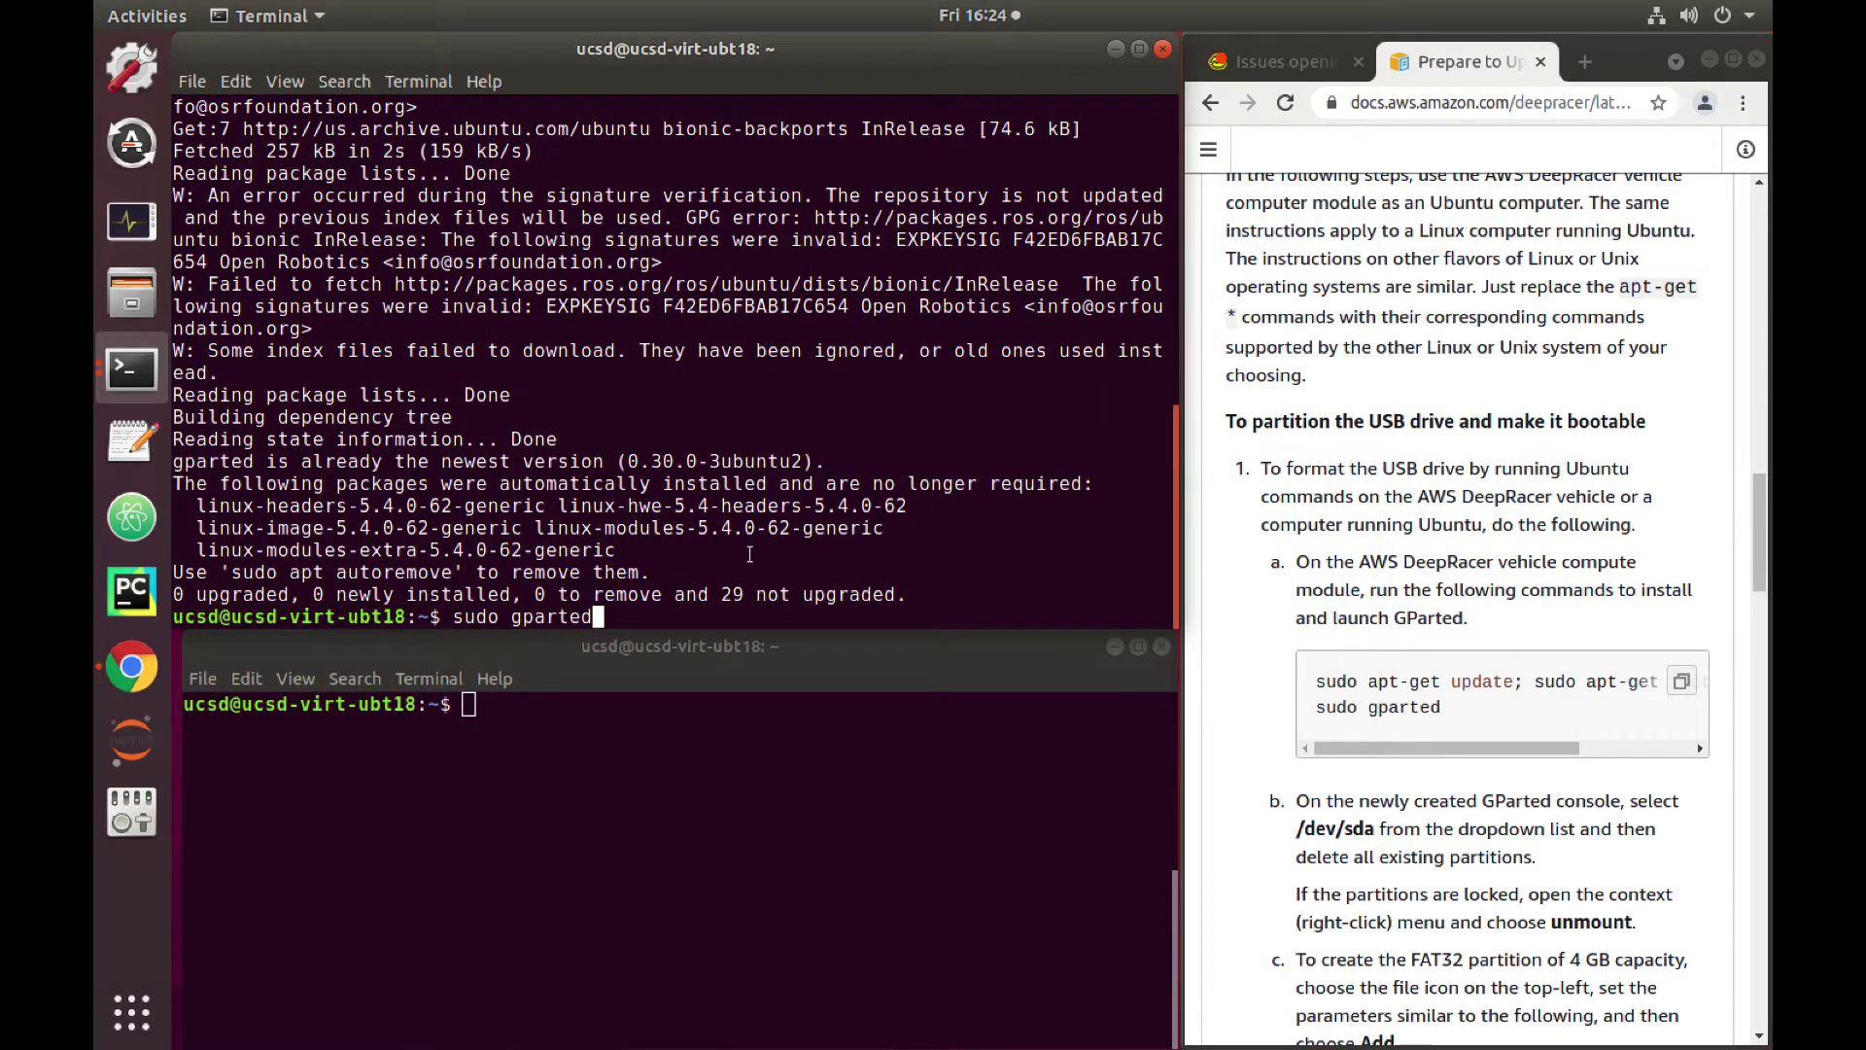
pyautogui.press('Return')
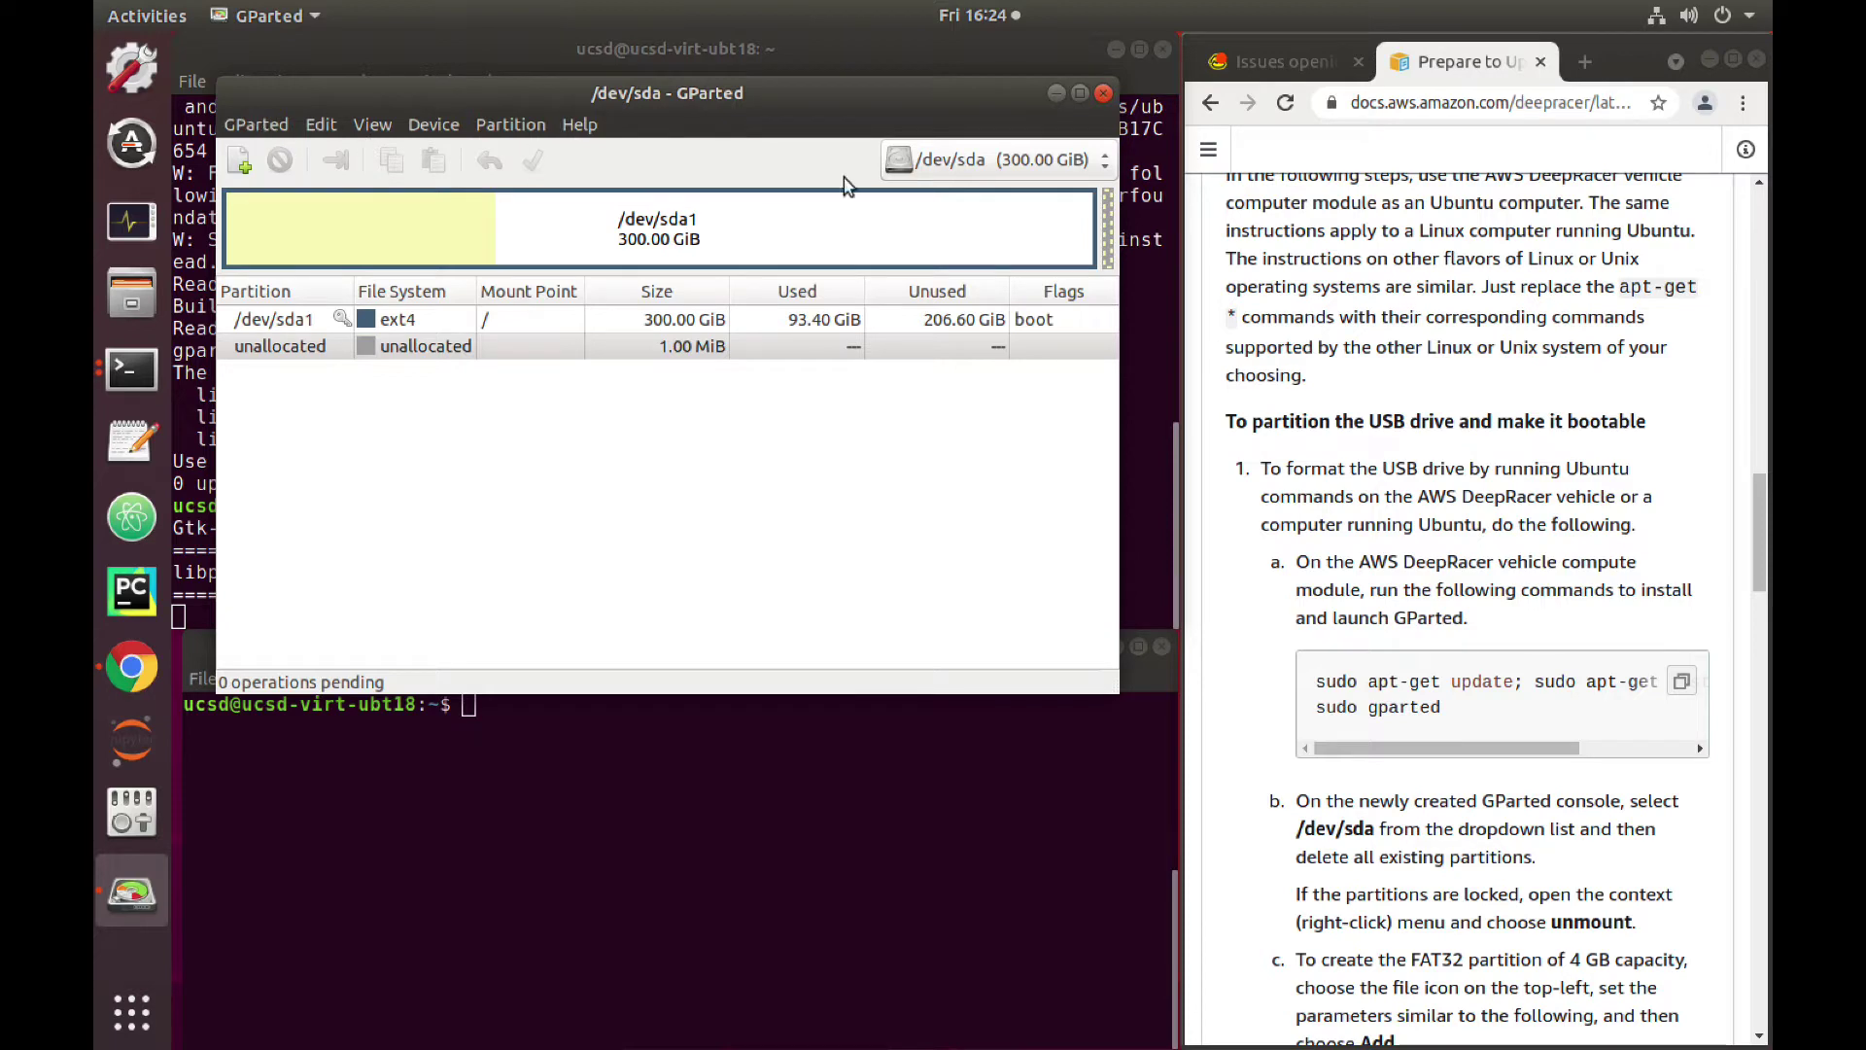
# Step: Close GParted, connect the SanDisk drive to the Linux VM, and rerun sudo gparted
pyautogui.click(1103, 93)
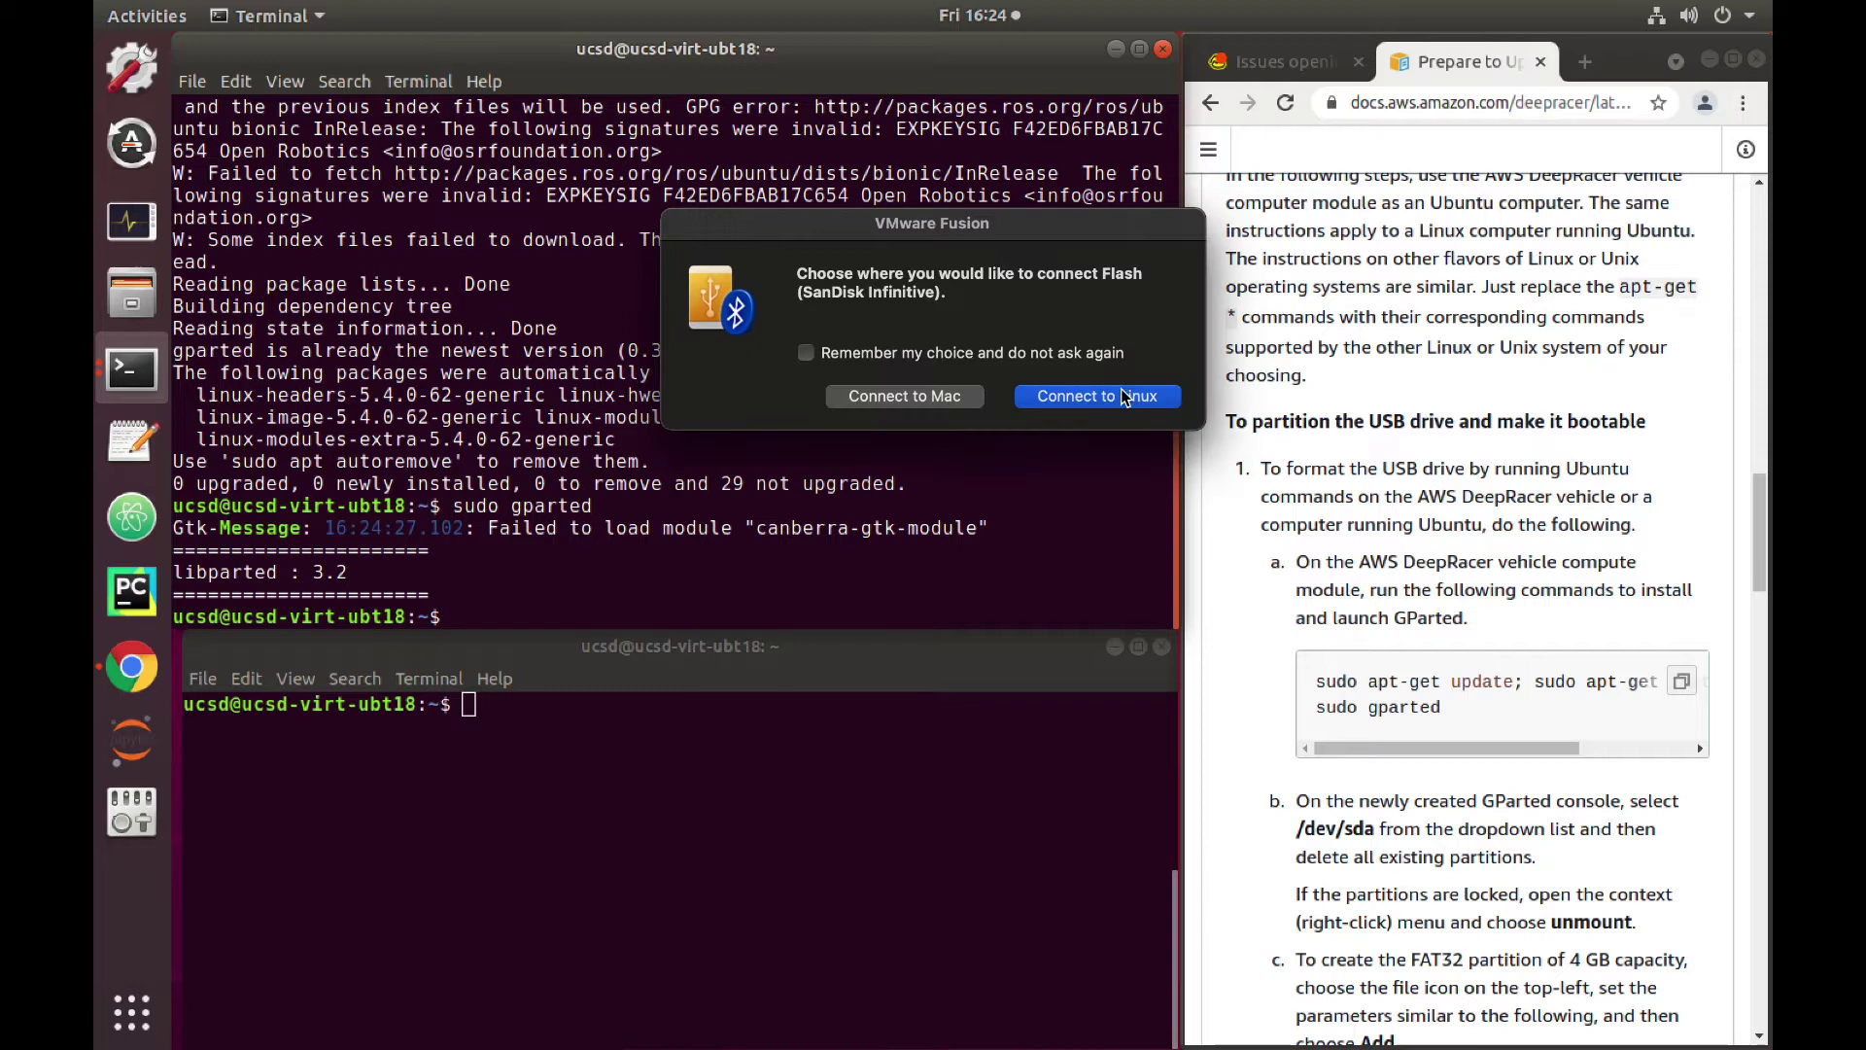
pyautogui.click(1117, 395)
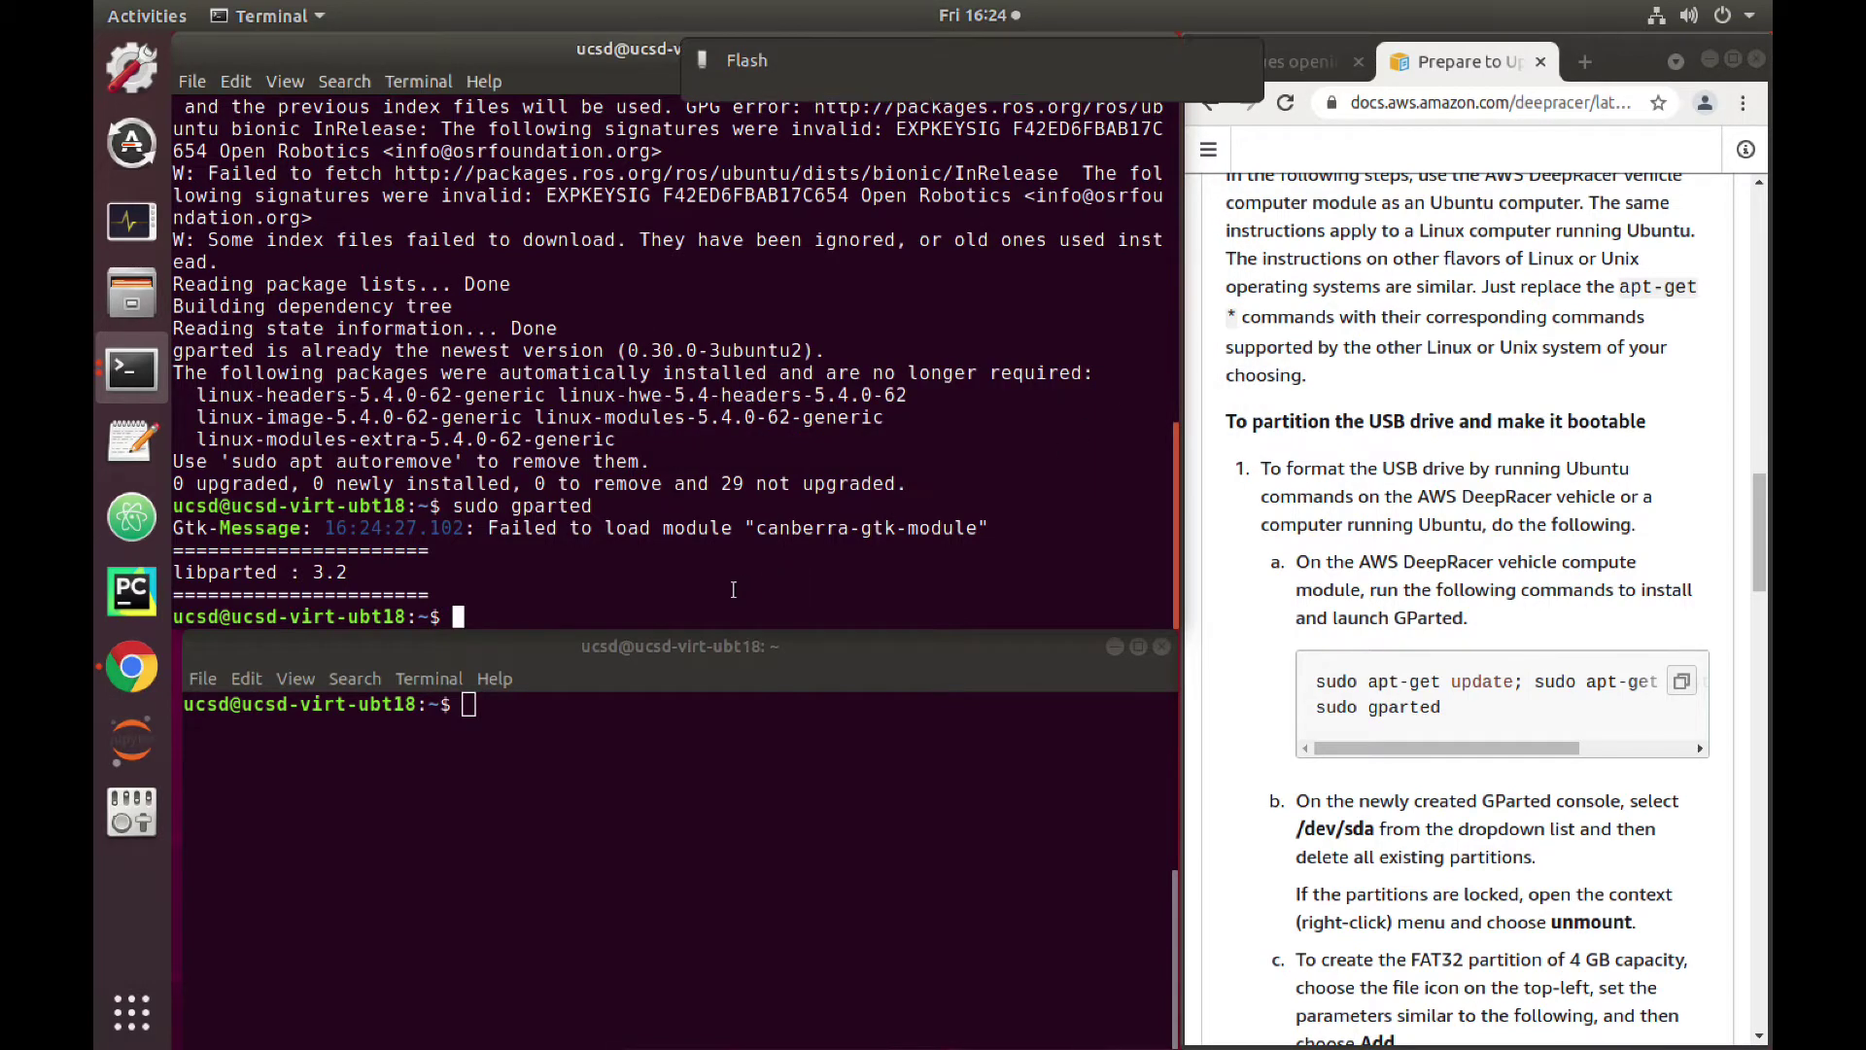
pyautogui.press('Up')
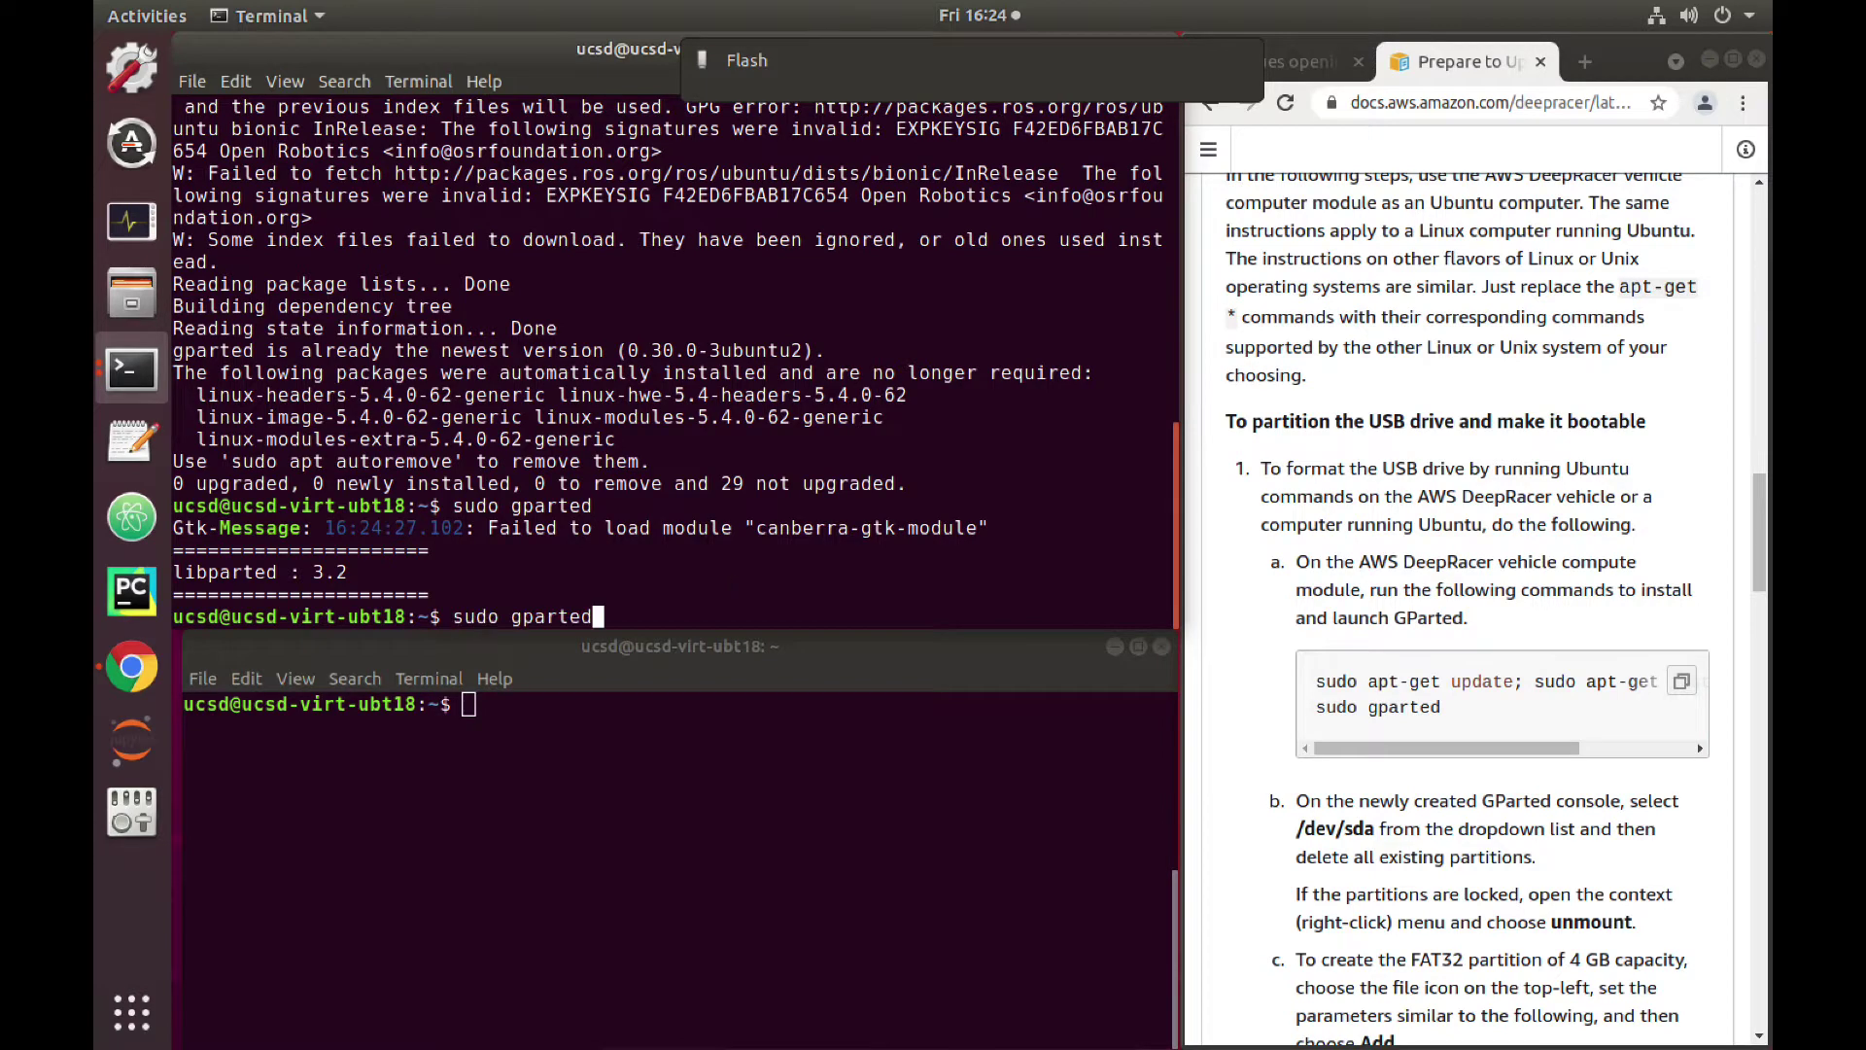
pyautogui.press('Return')
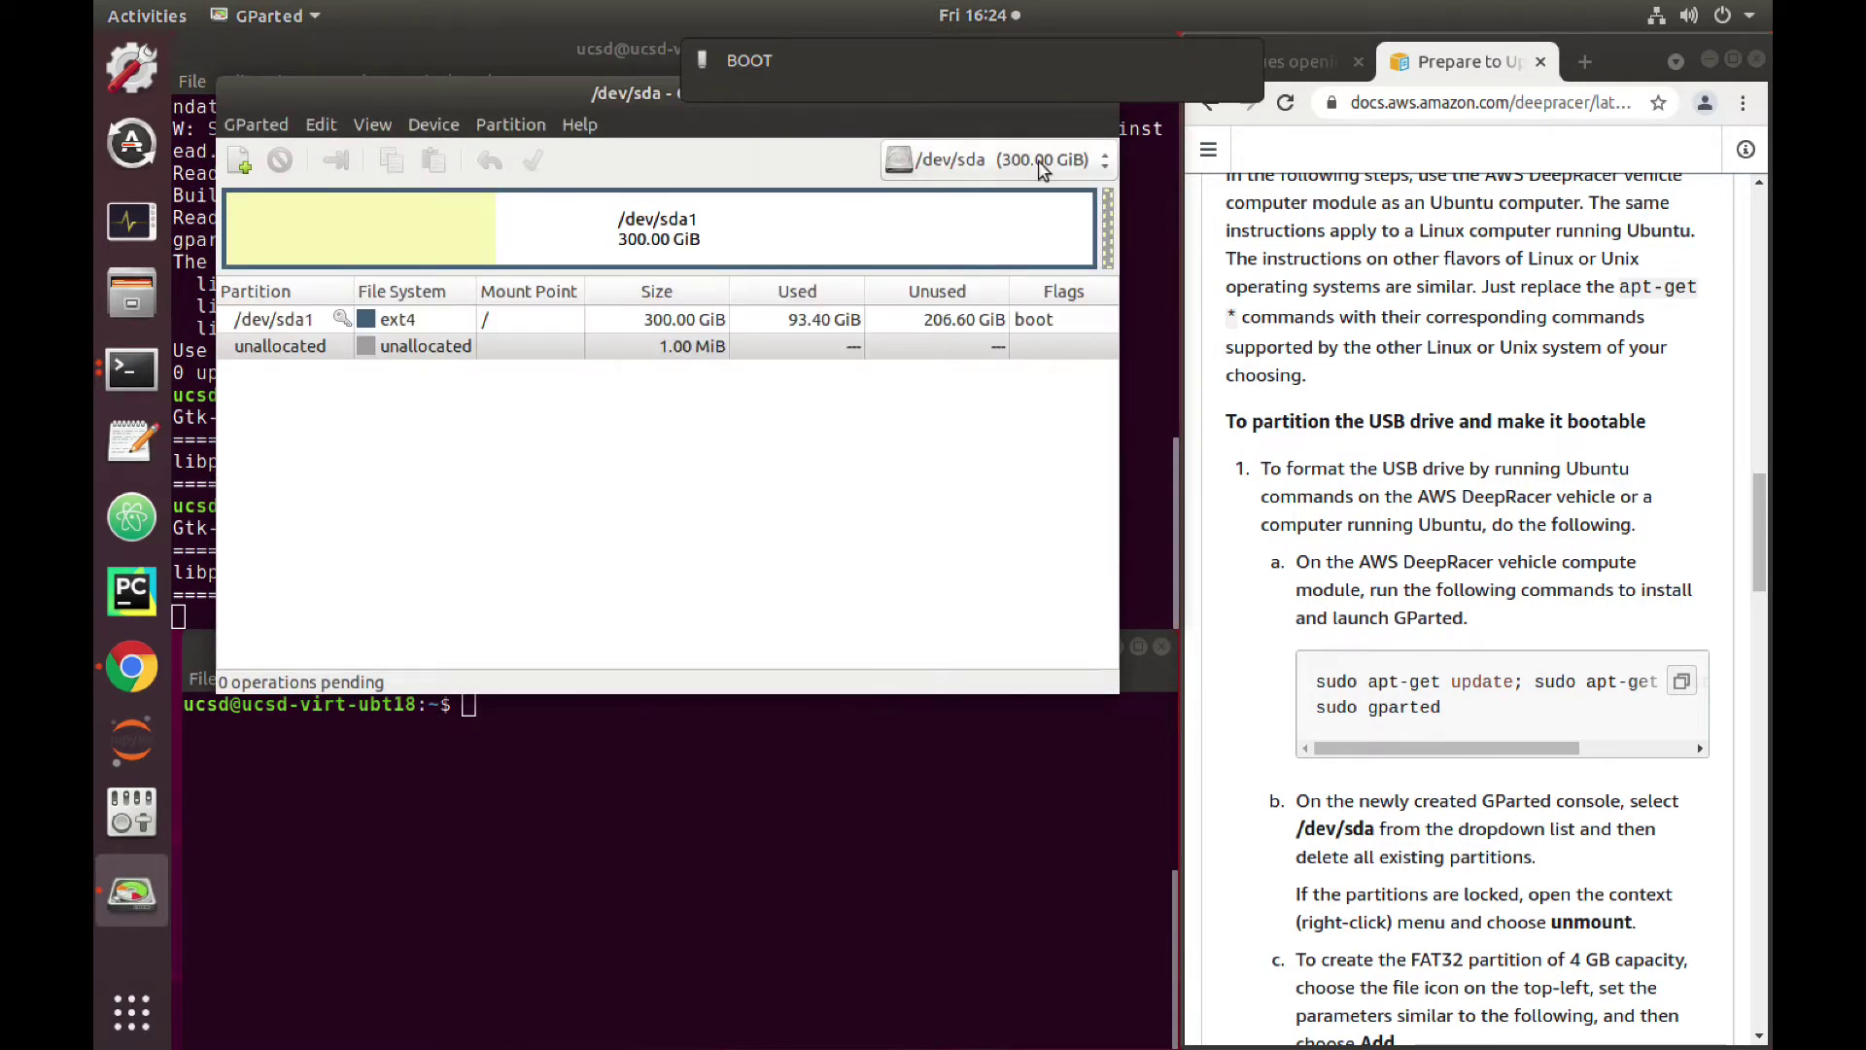
# Step: Switch GParted to the 28.65 GiB USB drive /dev/sdb
pyautogui.click(1035, 161)
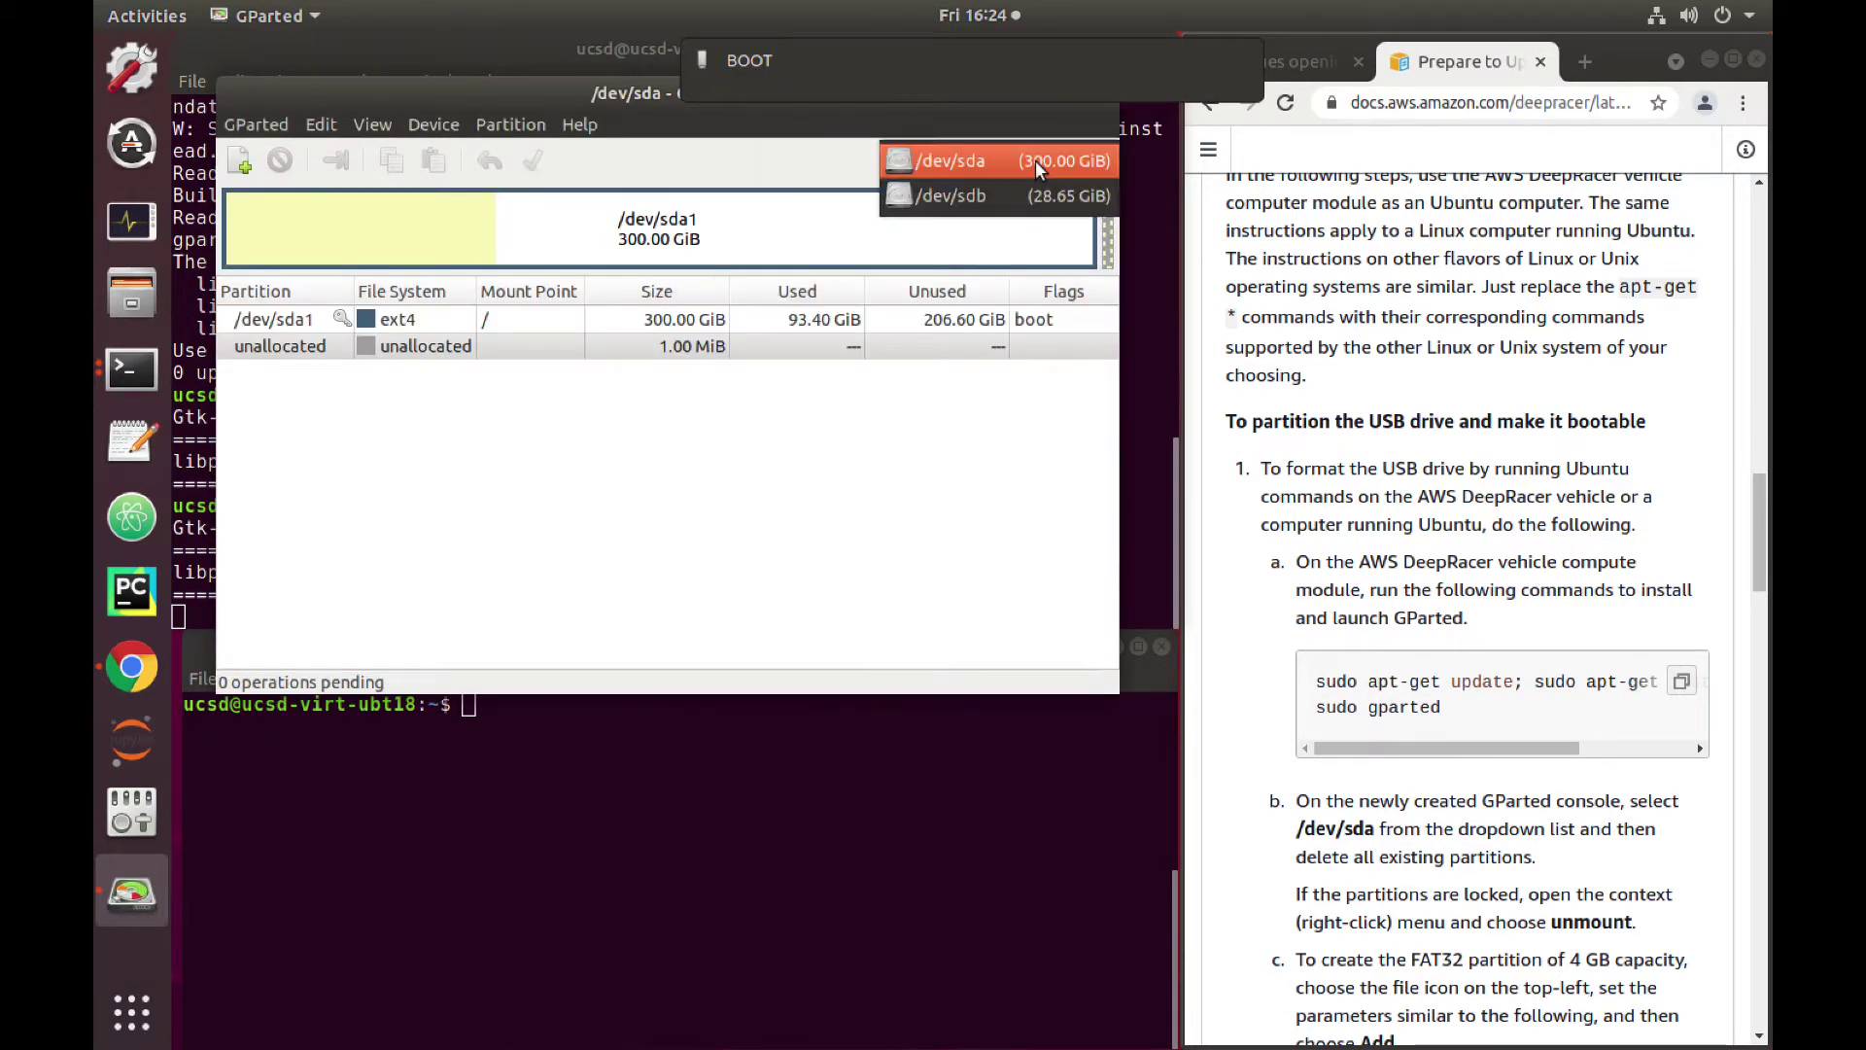
pyautogui.click(964, 200)
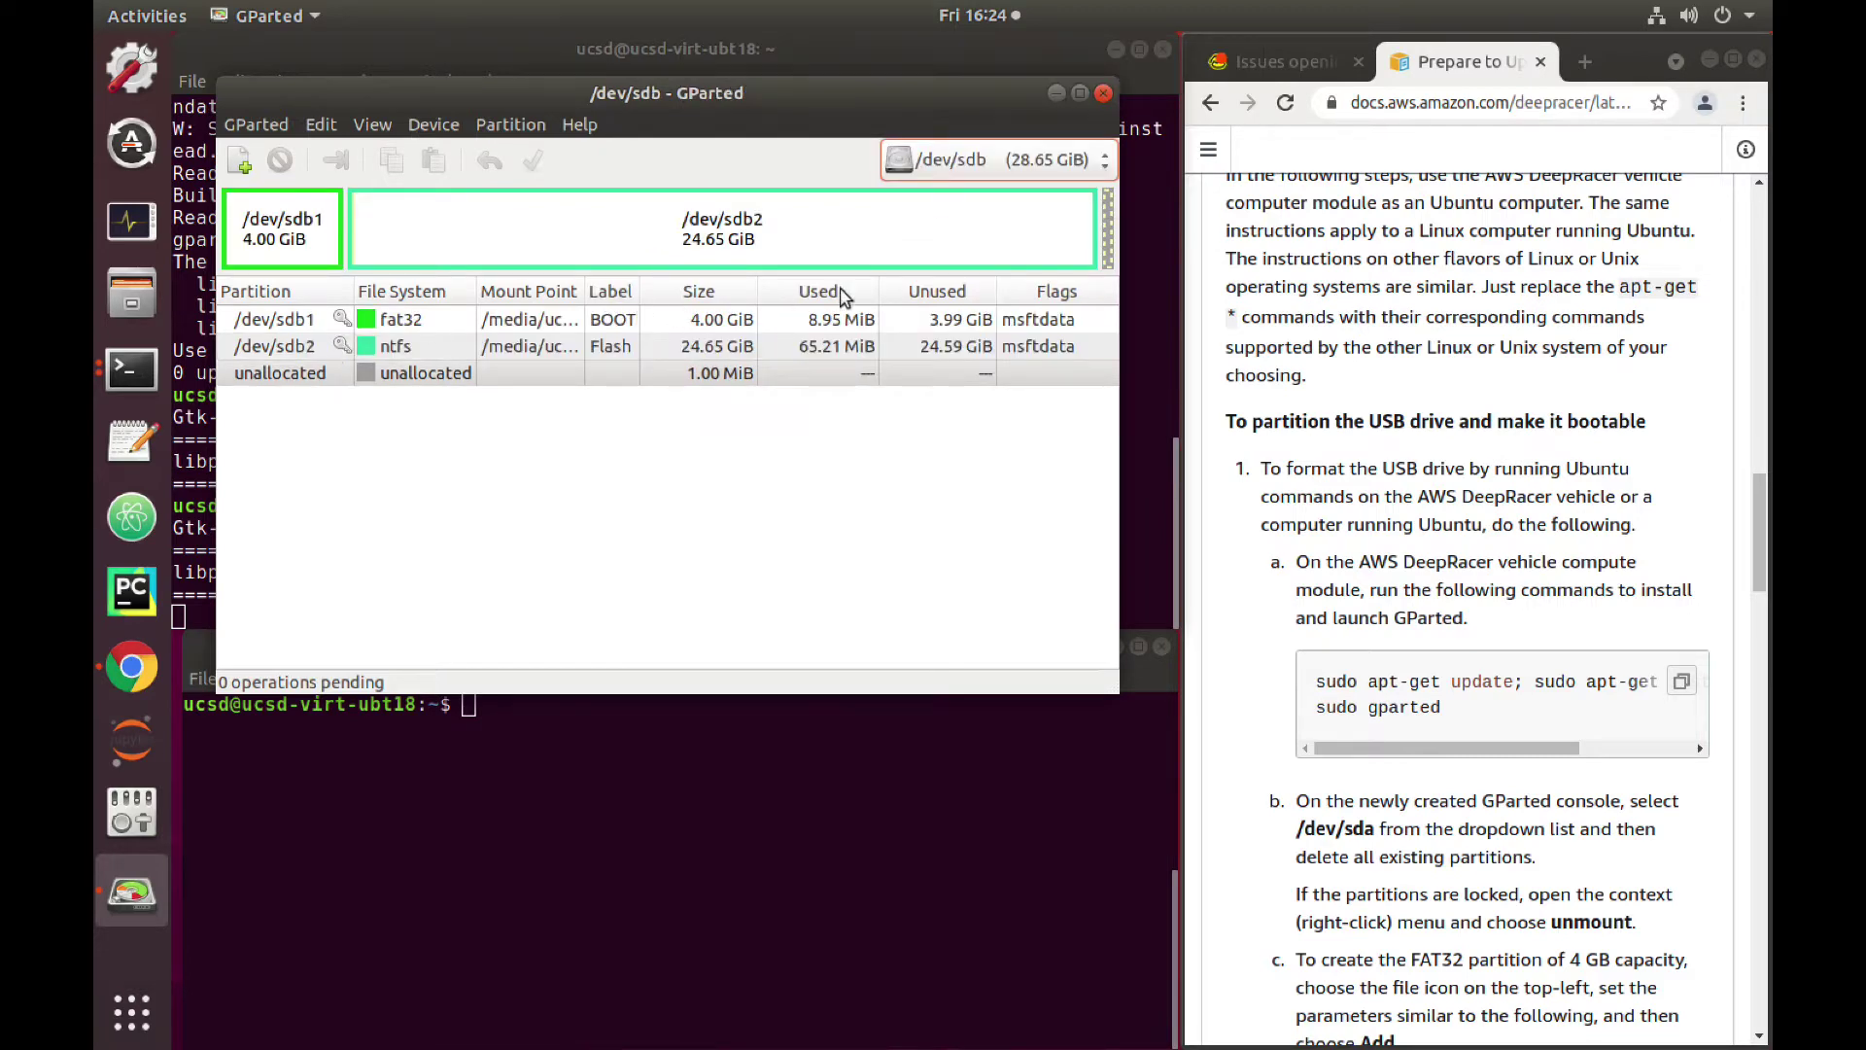
pyautogui.scroll(-4, 1455, 617)
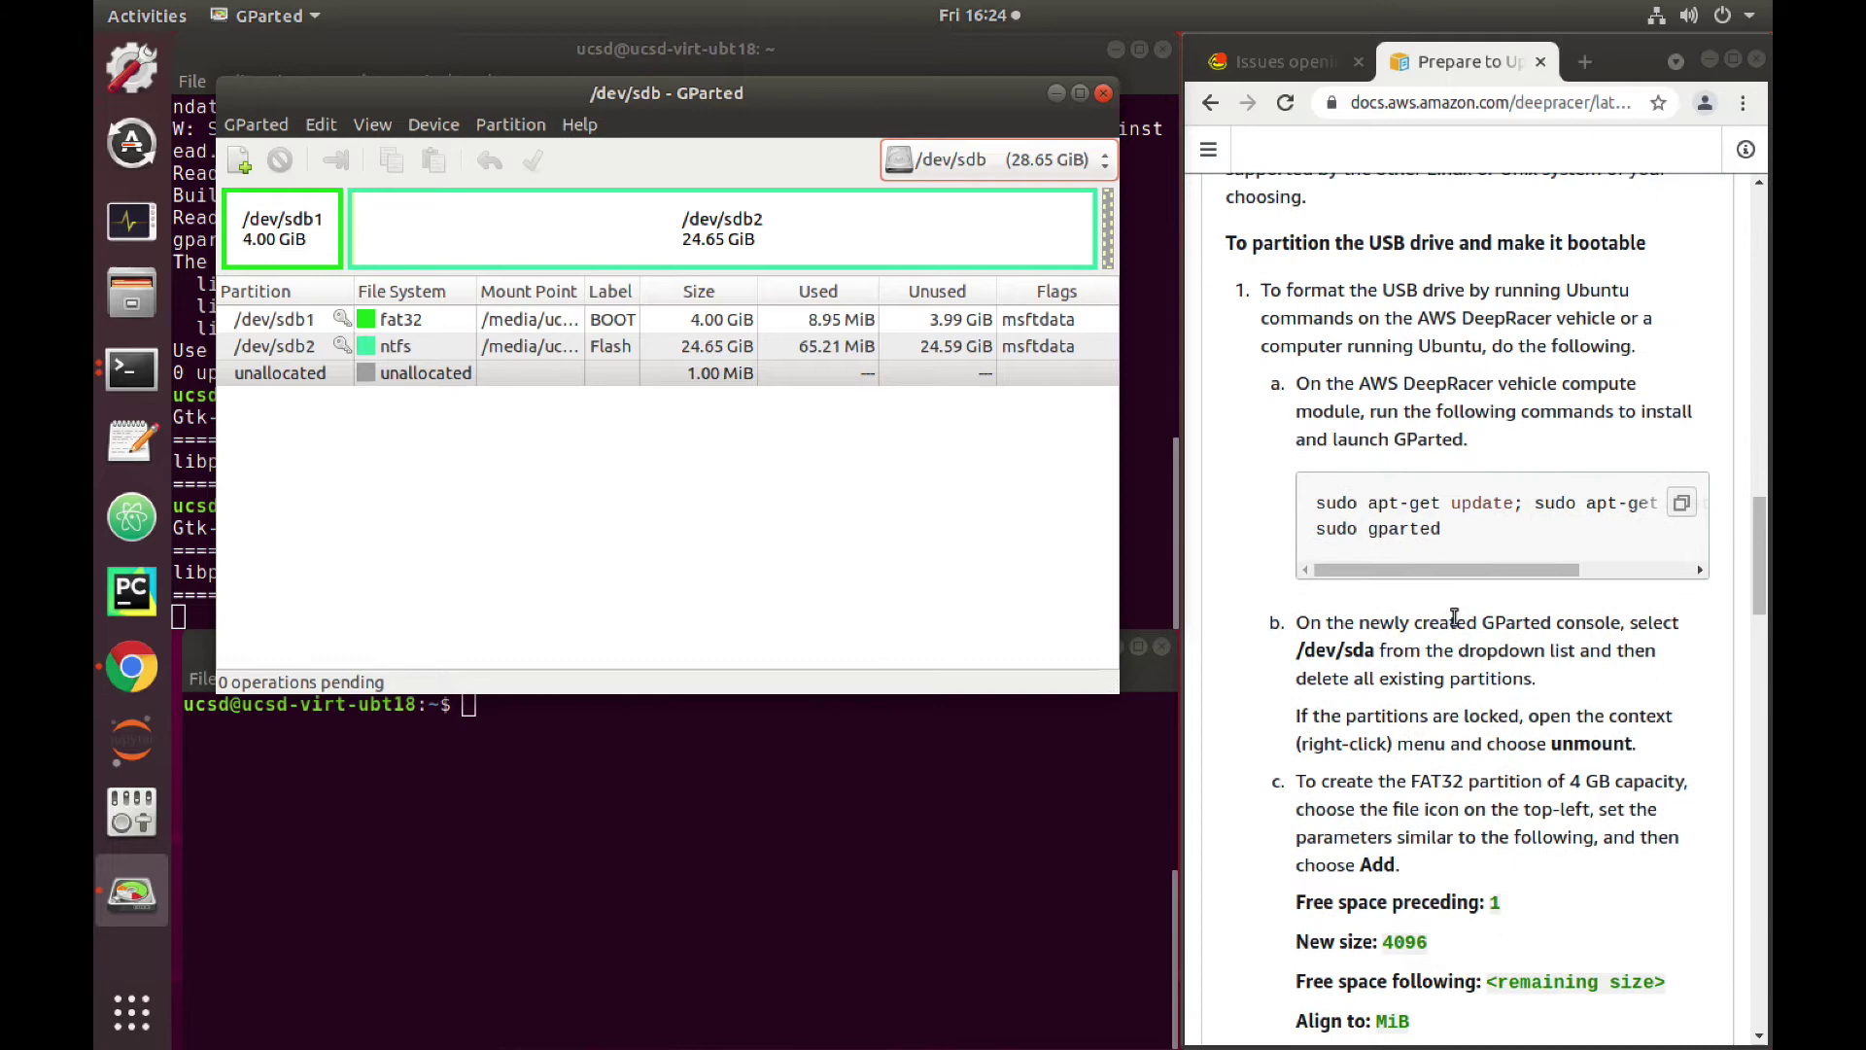
pyautogui.moveTo(1551, 551); pyautogui.dragTo(1643, 552)
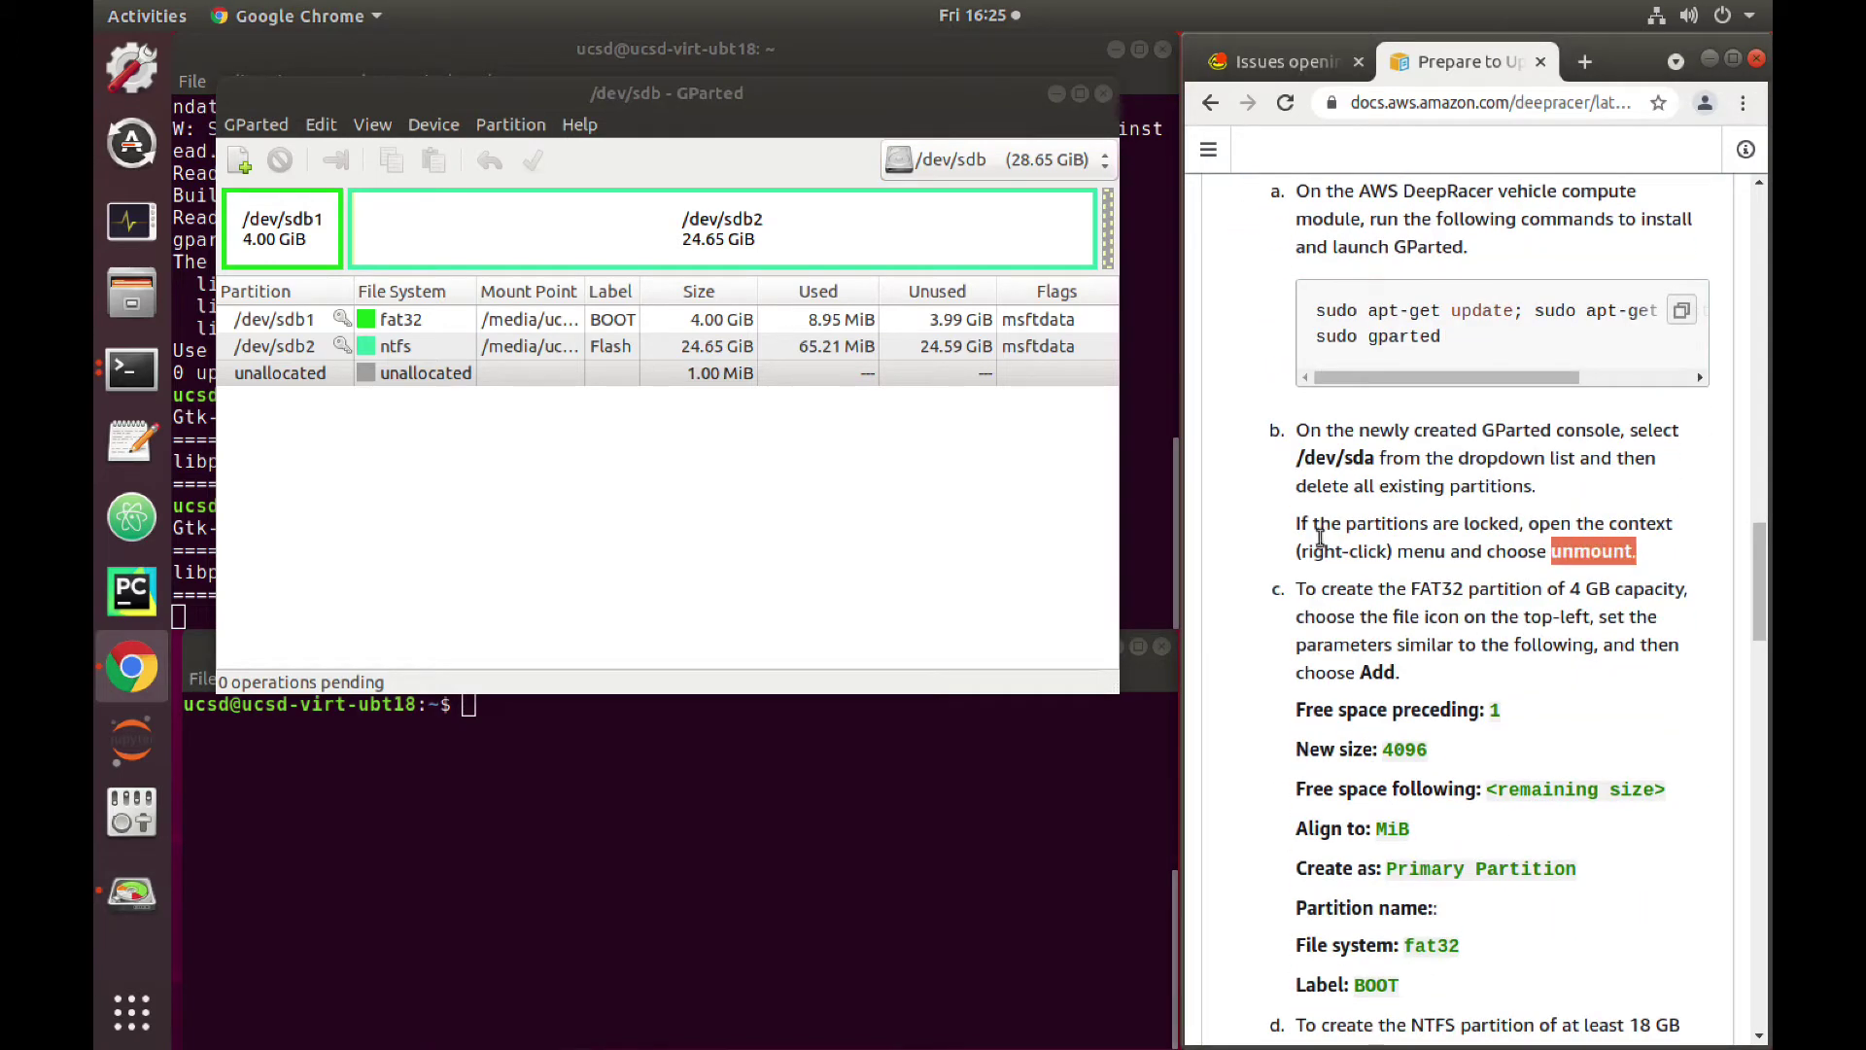
pyautogui.moveTo(1308, 486); pyautogui.dragTo(1432, 488)
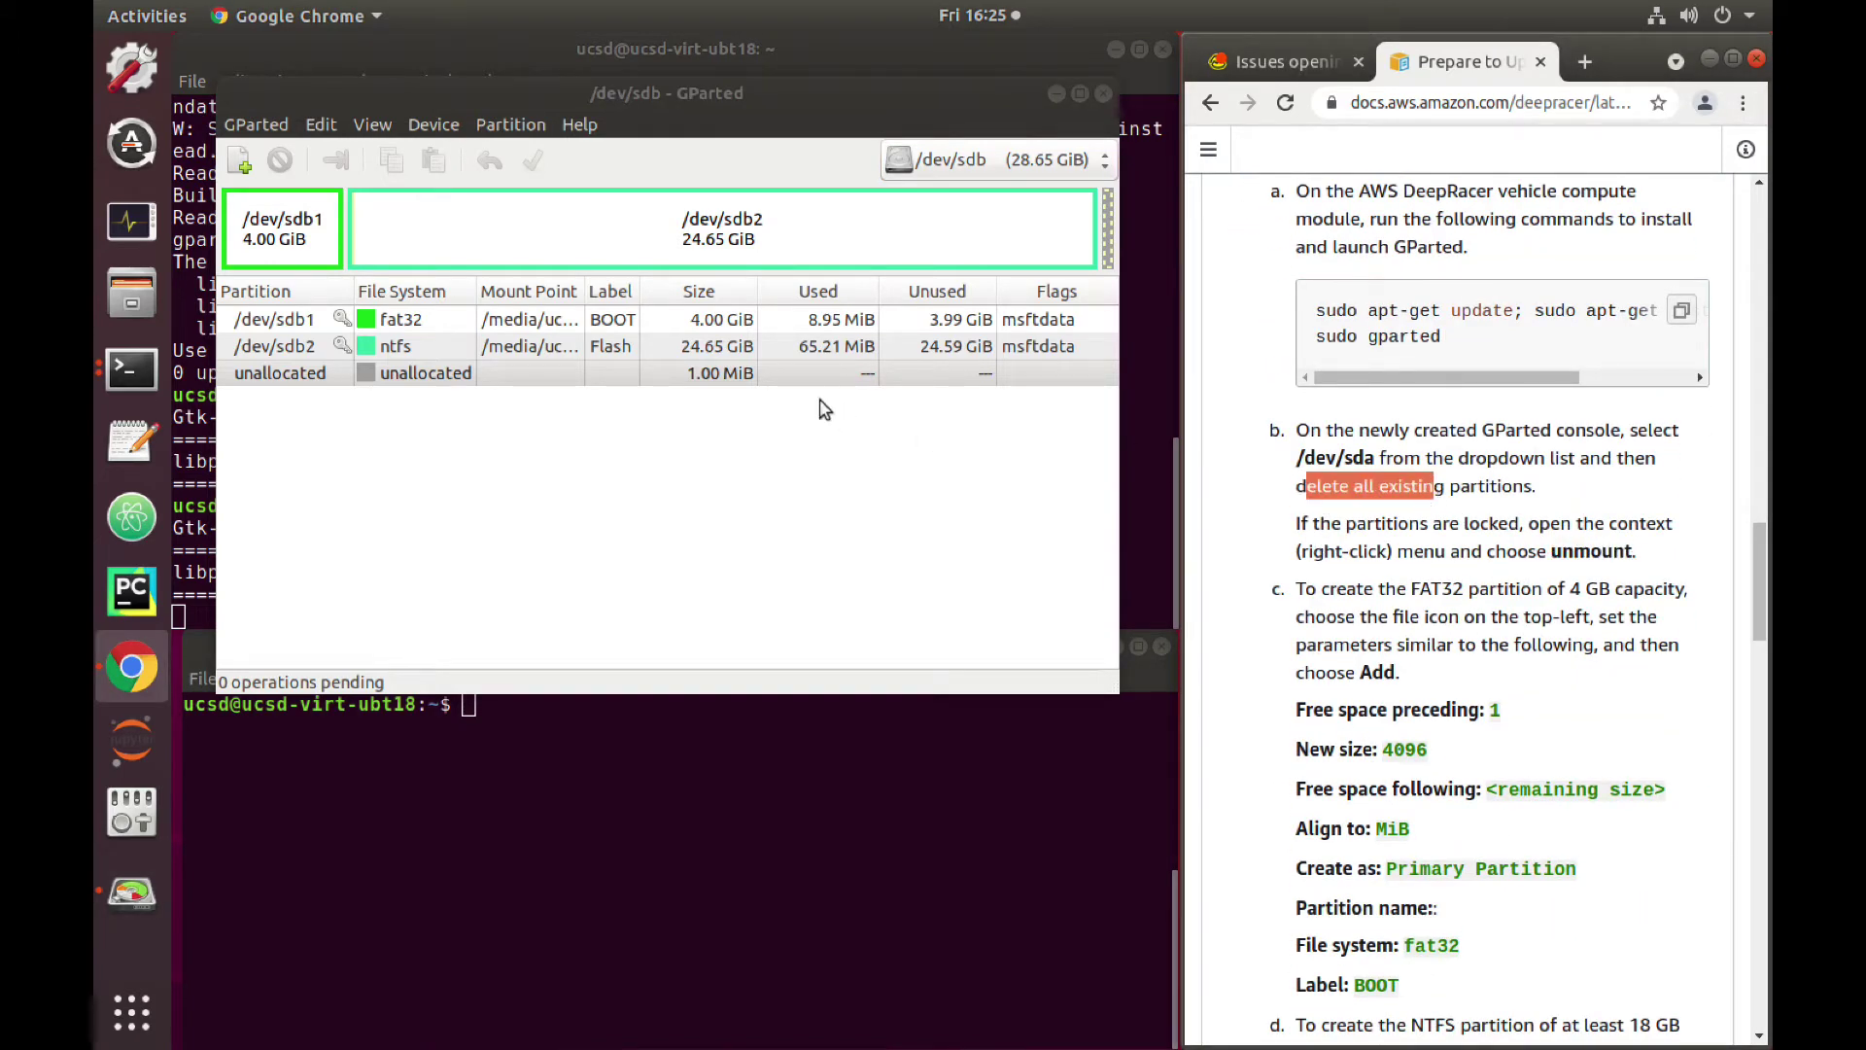
# Step: Unmount both /dev/sdb1 (BOOT) and /dev/sdb2 (Flash)
pyautogui.click(375, 210)
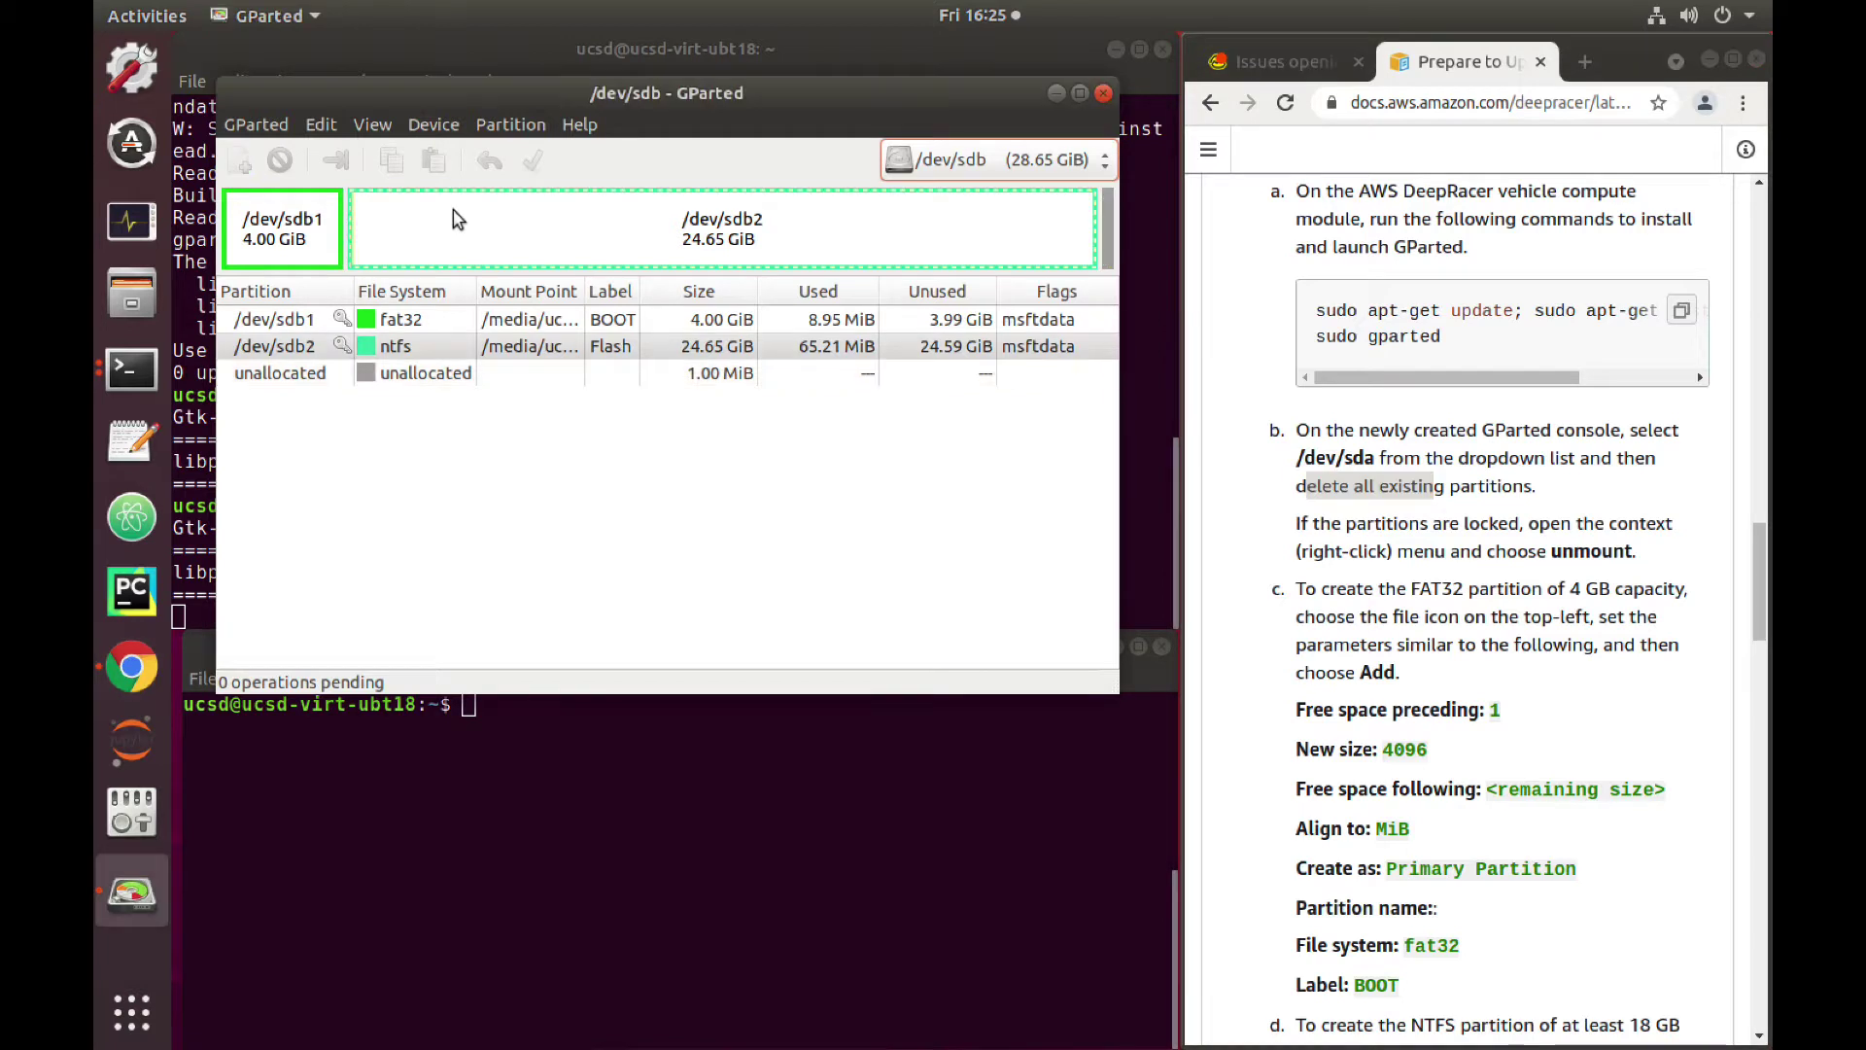
pyautogui.rightClick(290, 213)
pyautogui.click(363, 424)
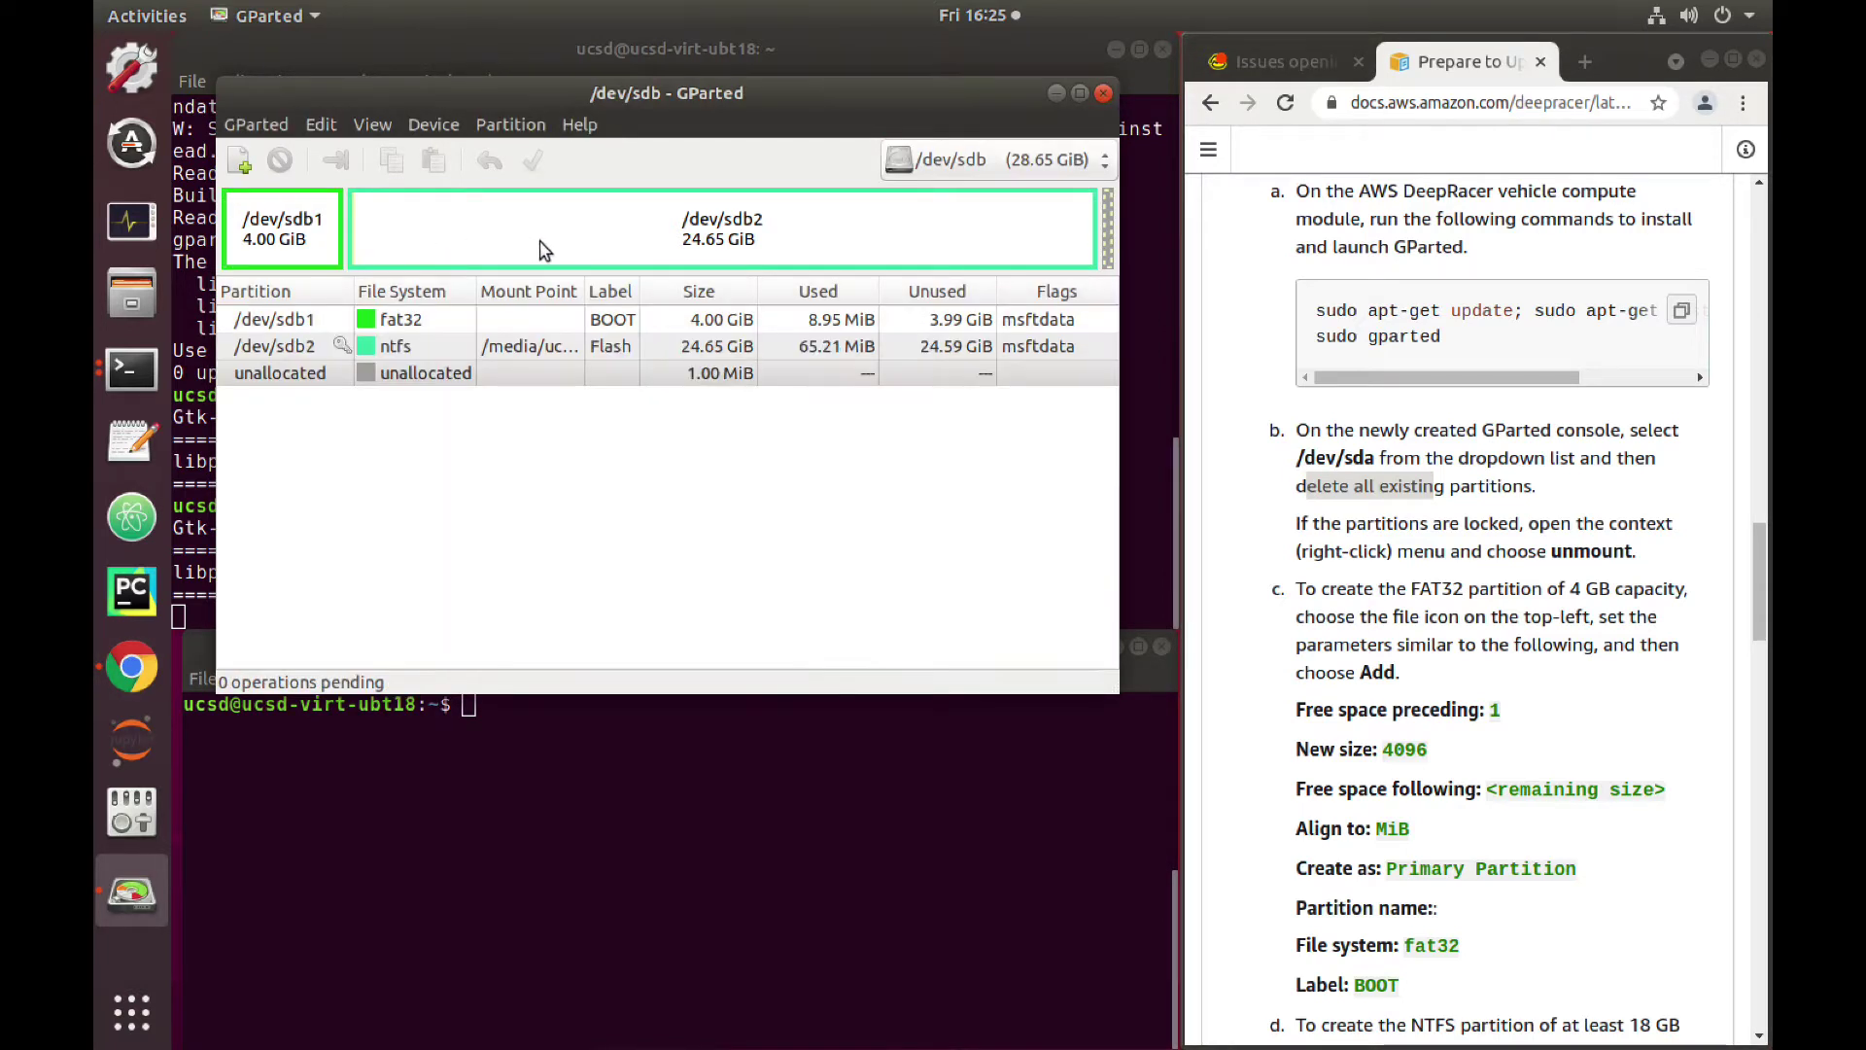
pyautogui.rightClick(540, 243)
pyautogui.click(604, 451)
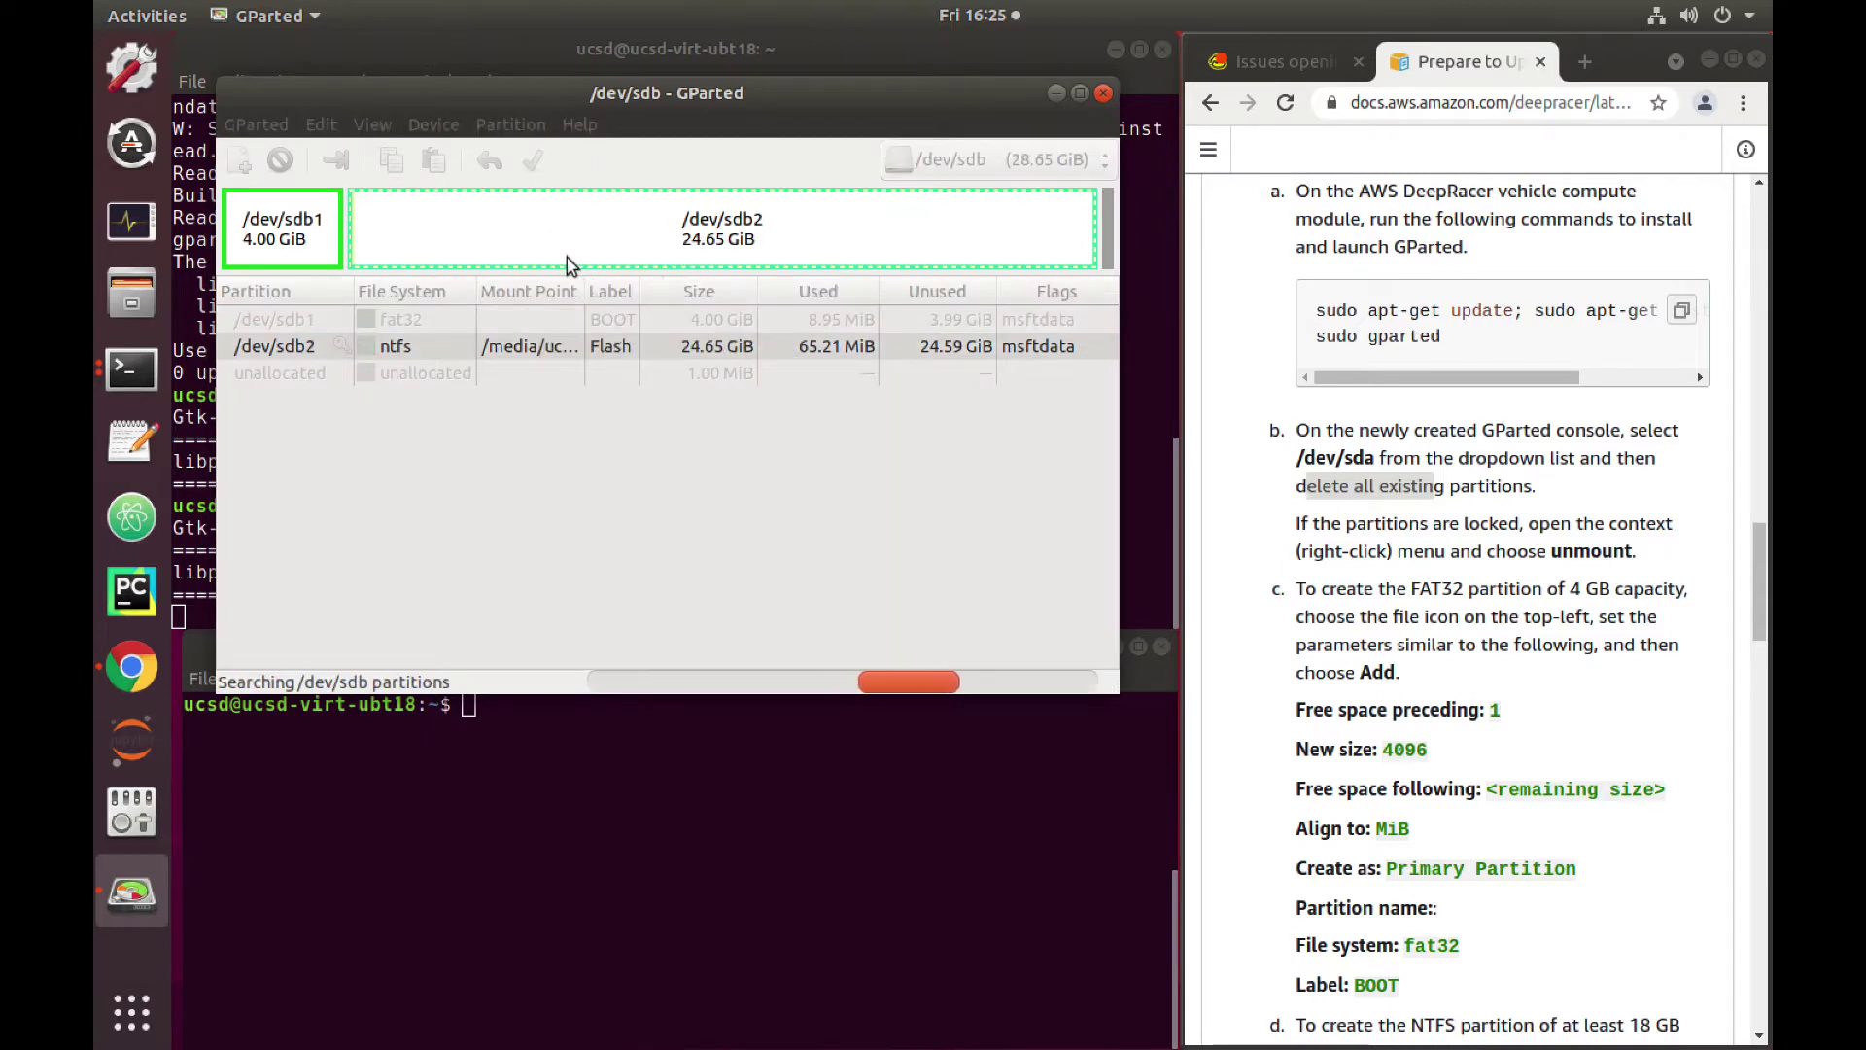
# Step: Delete /dev/sdb1 and /dev/sdb2 and apply the deletions, leaving the drive unallocated
pyautogui.click(321, 239)
pyautogui.rightClick(319, 237)
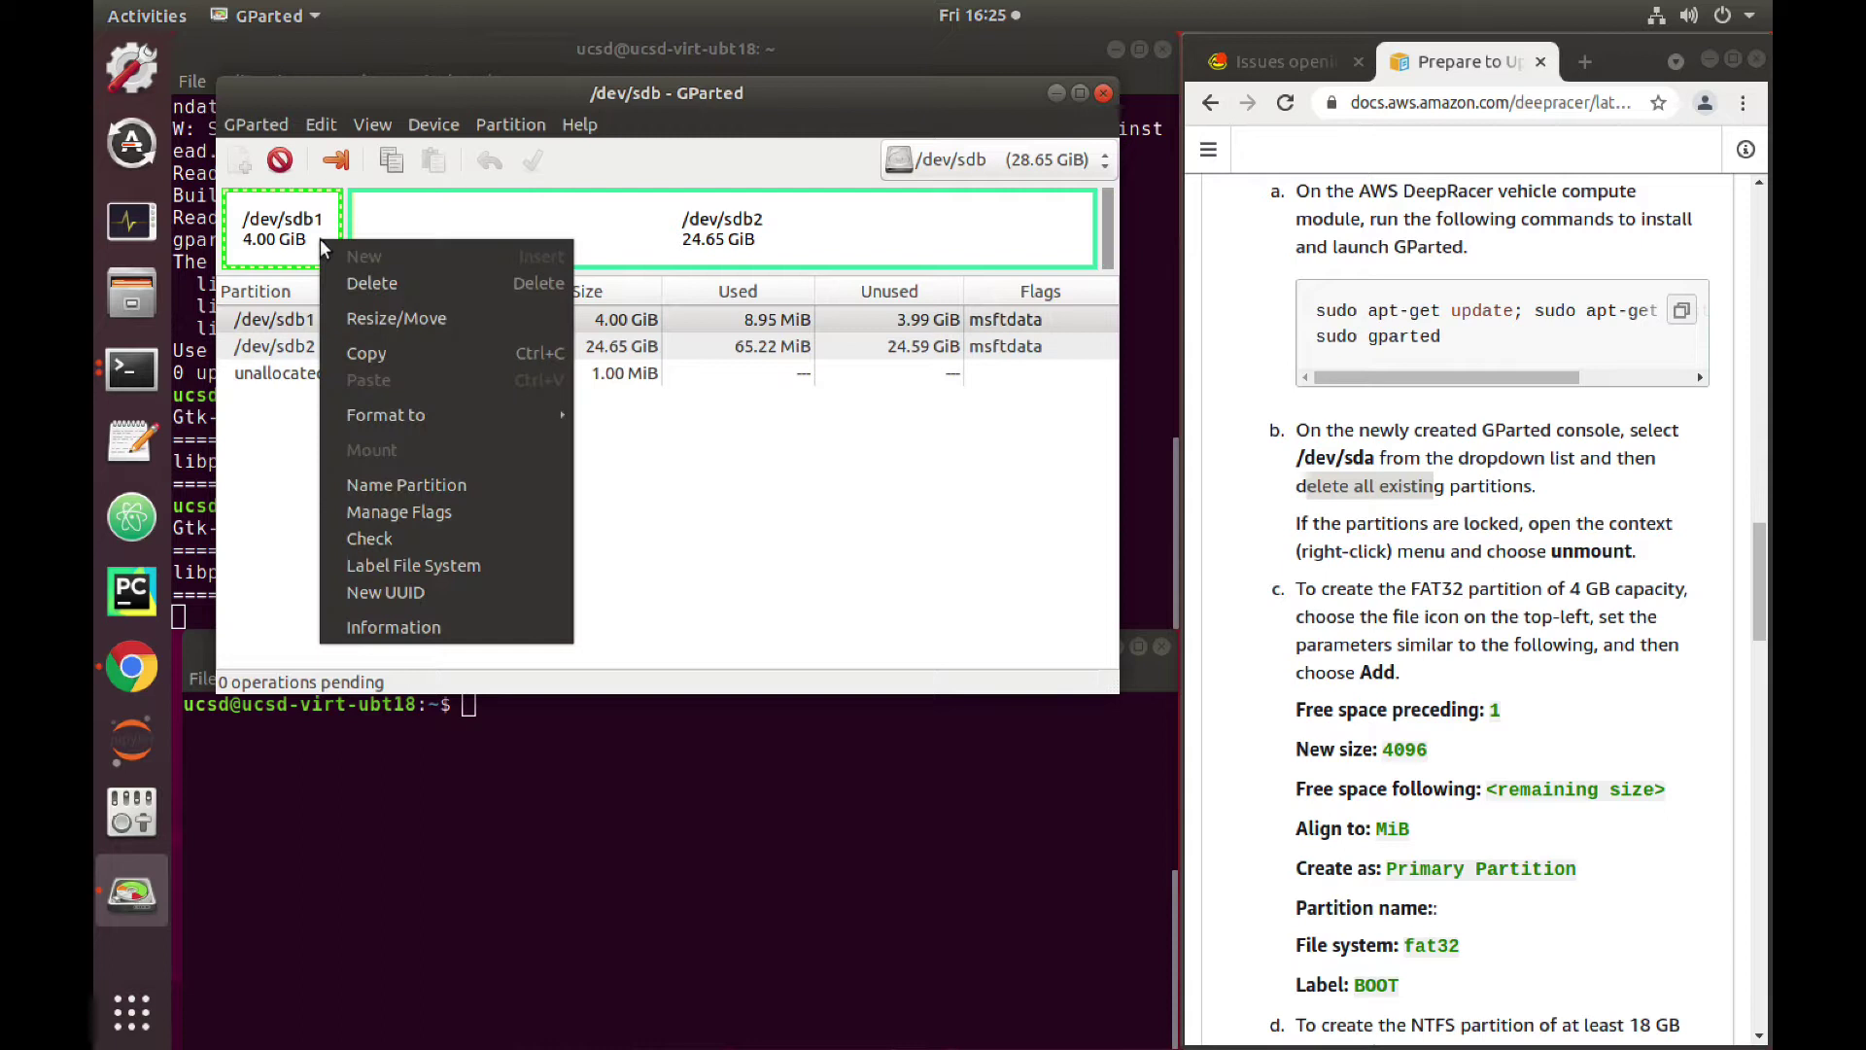
pyautogui.click(400, 287)
pyautogui.rightClick(462, 234)
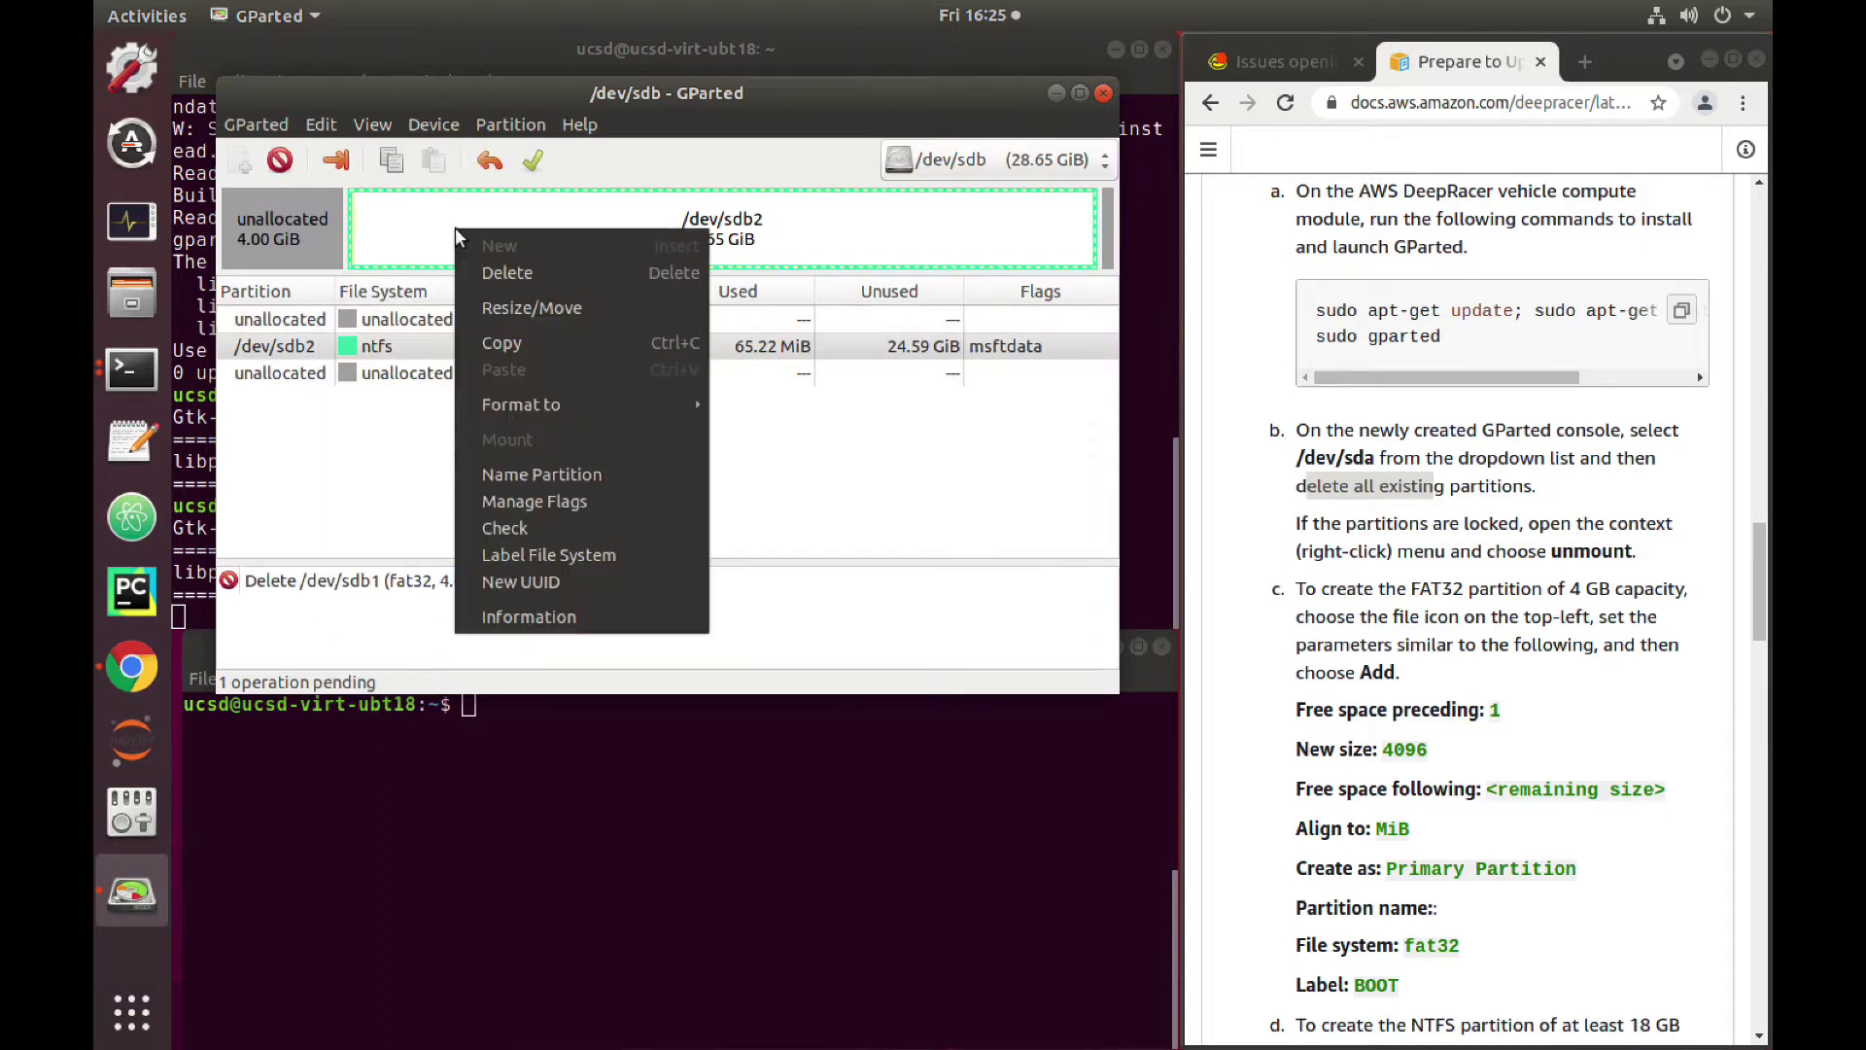
pyautogui.click(528, 278)
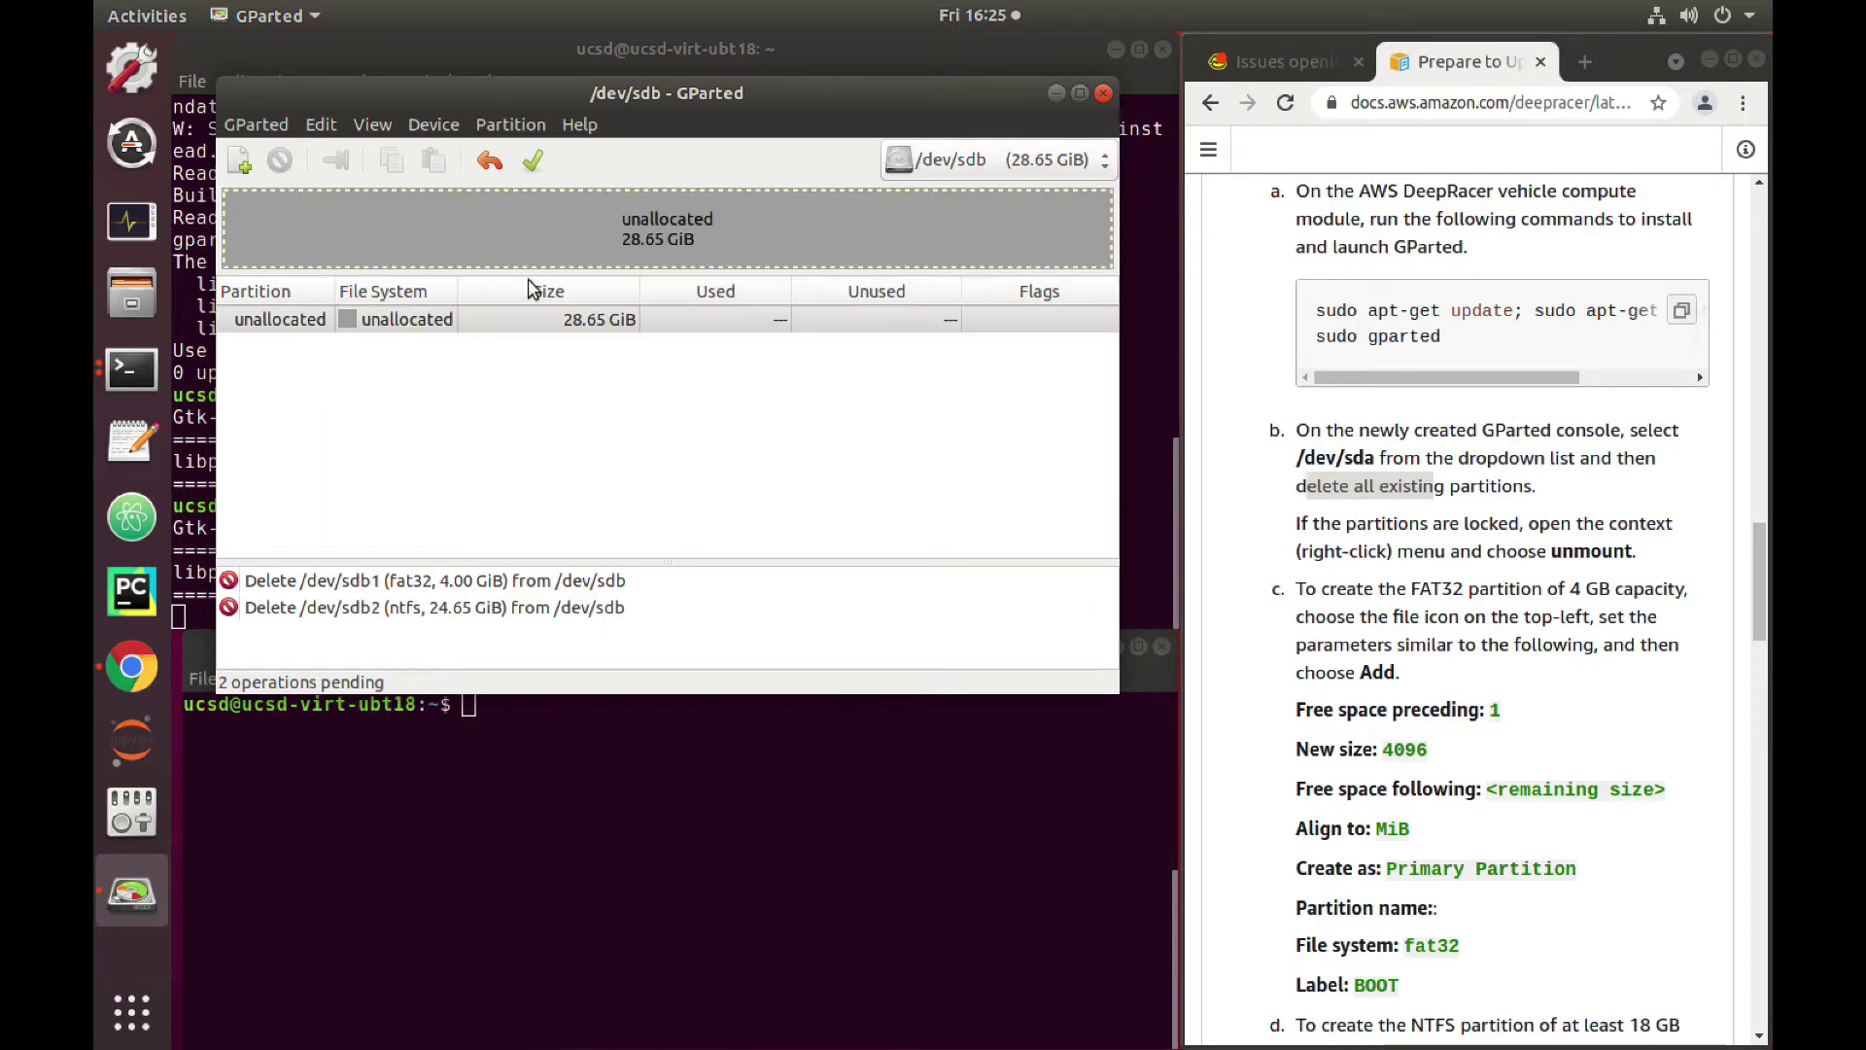
pyautogui.click(533, 161)
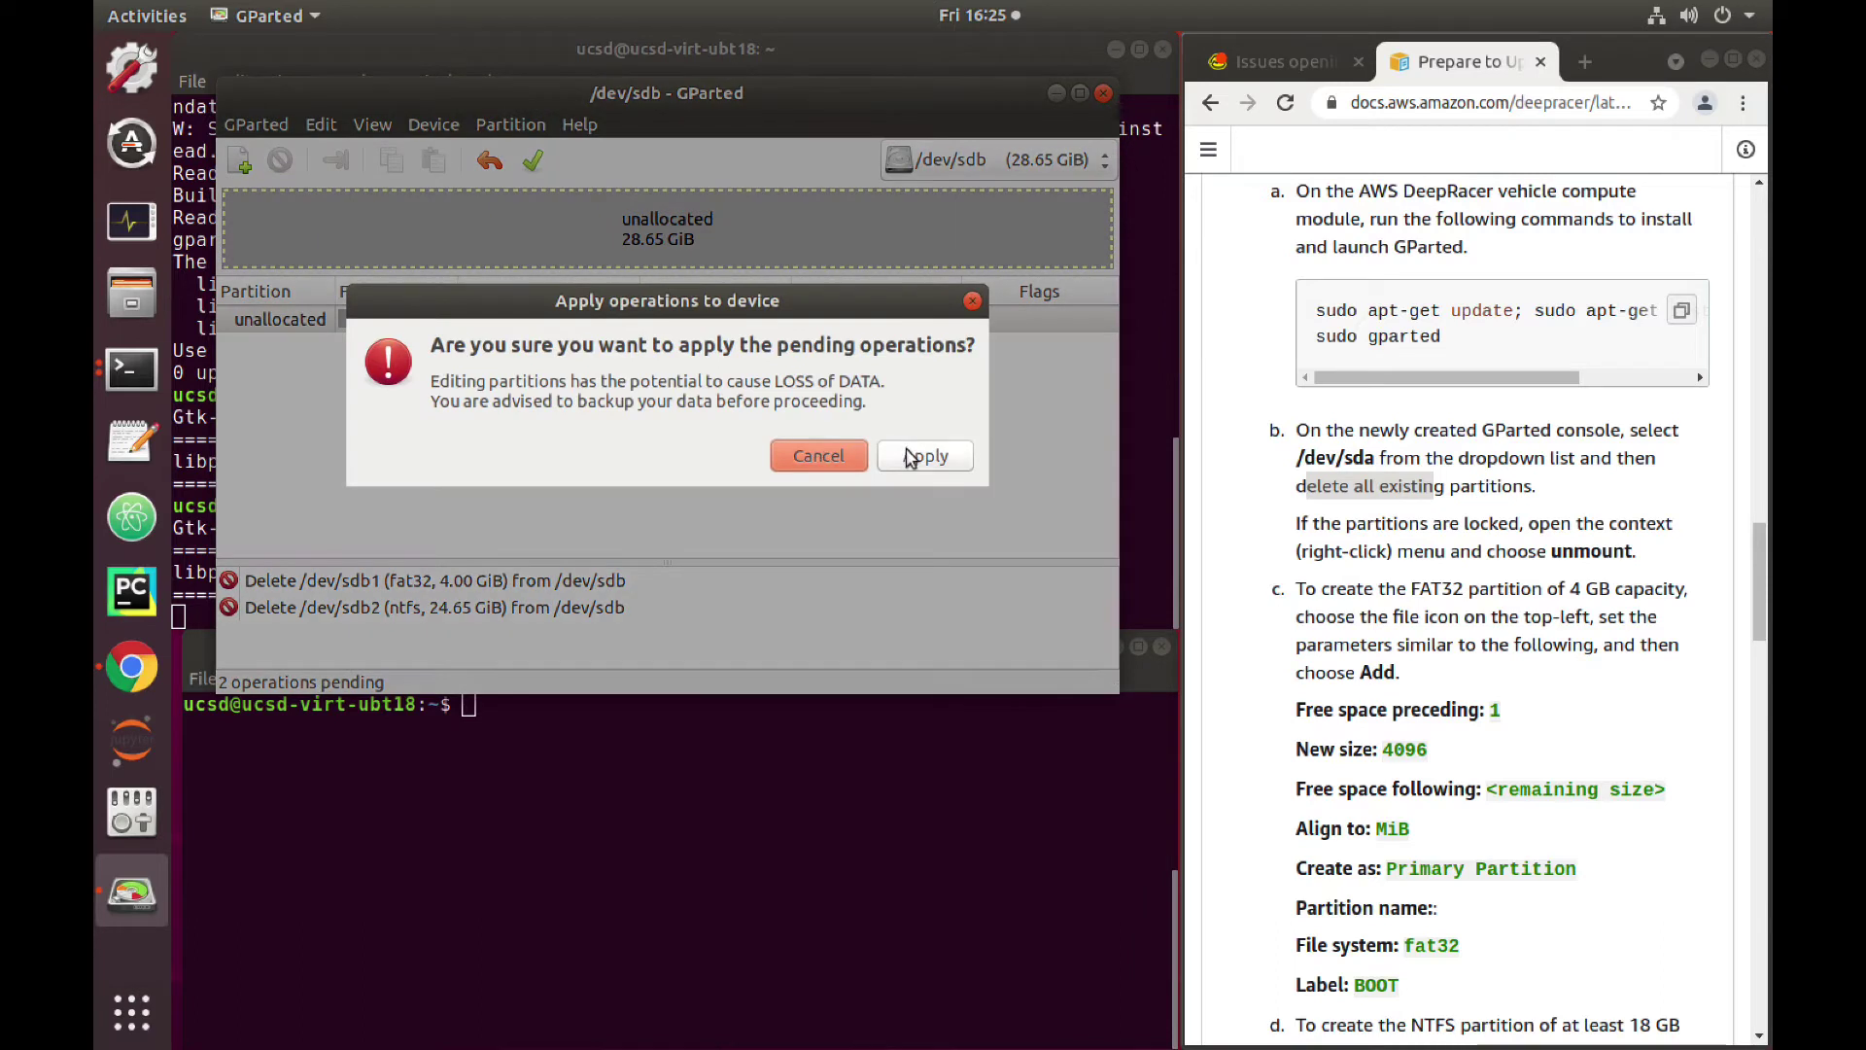
pyautogui.click(912, 455)
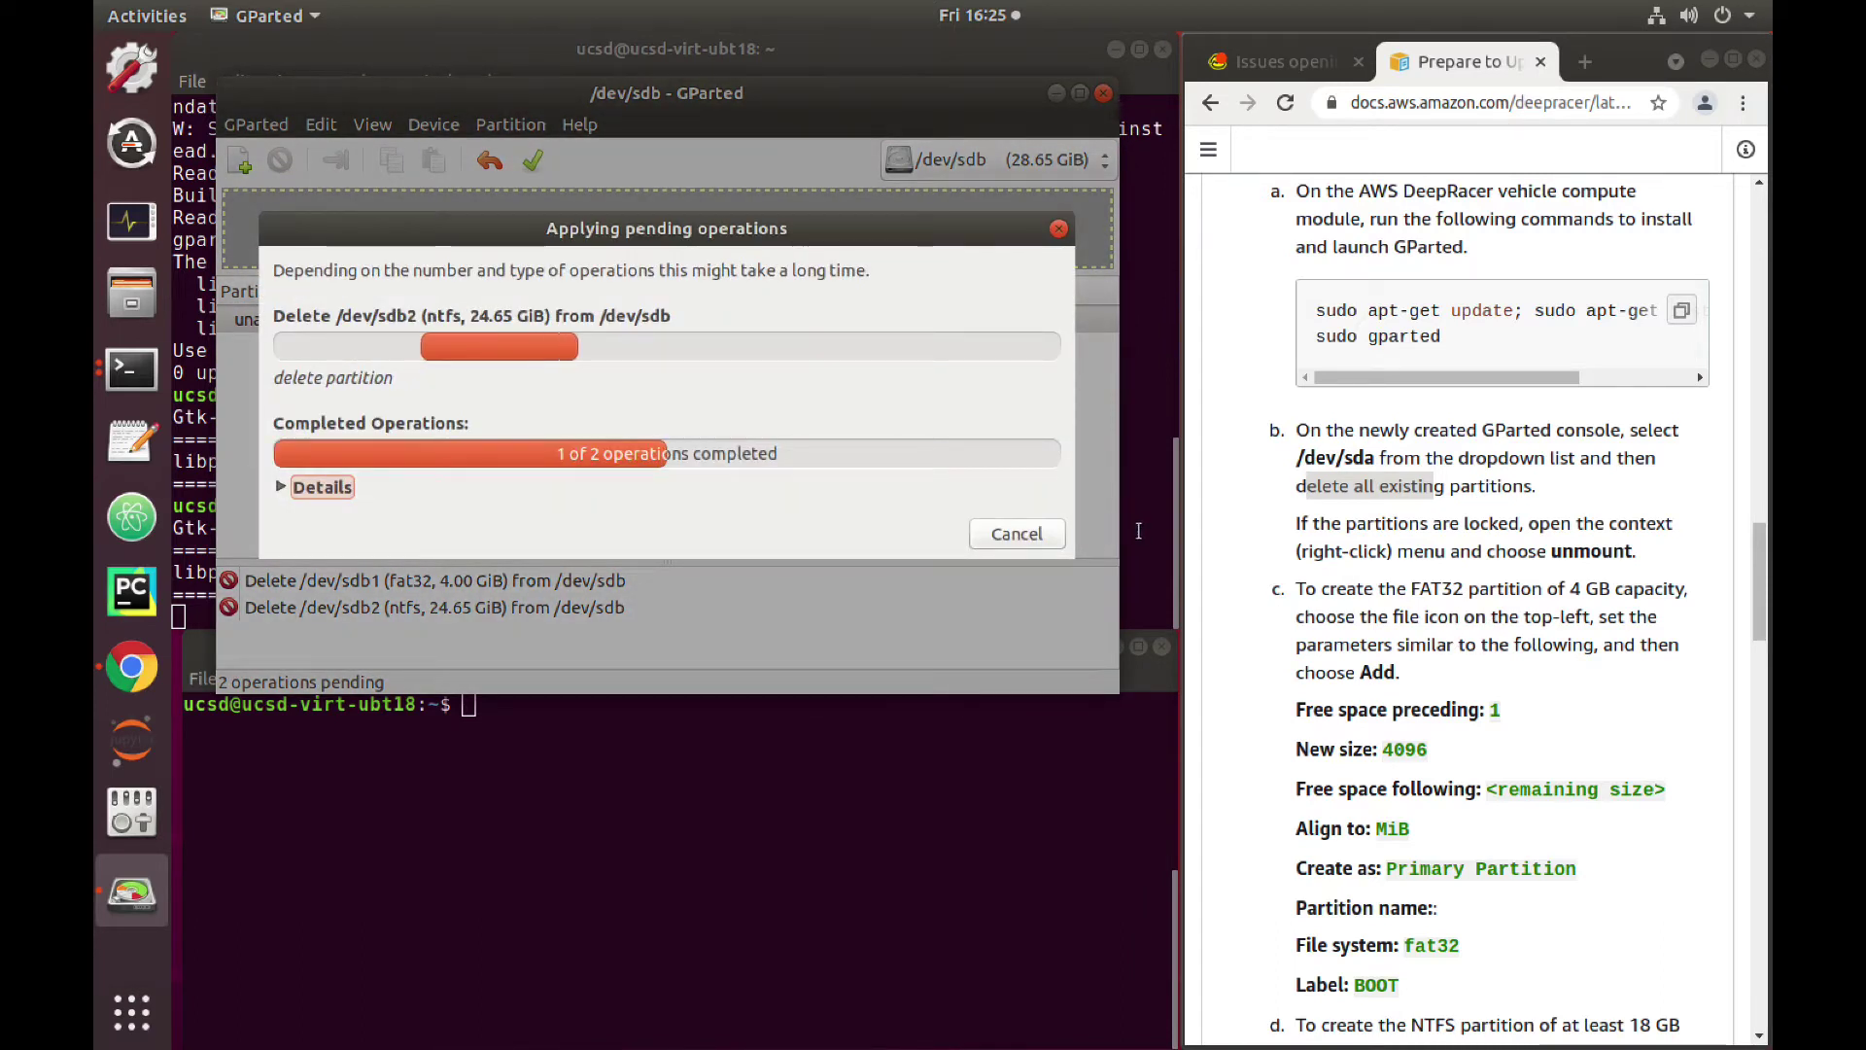
pyautogui.click(1007, 510)
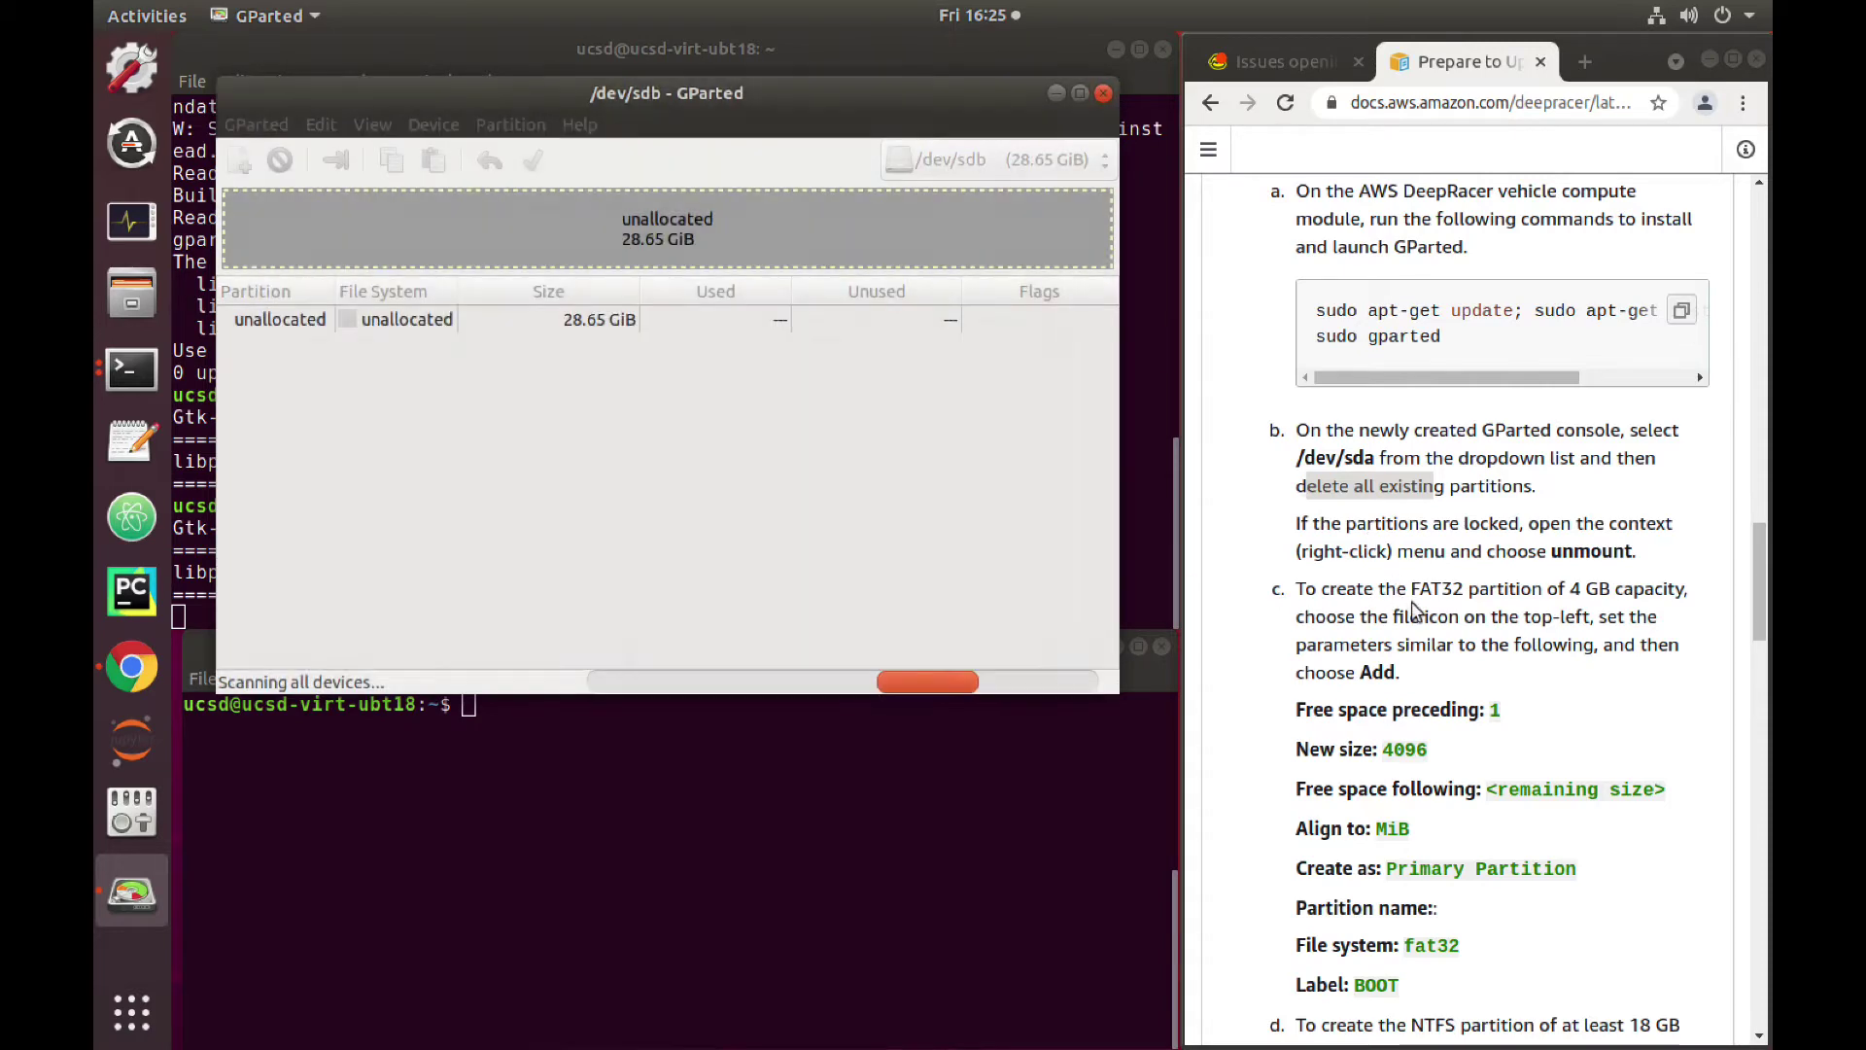
# Step: Select the unallocated space on /dev/sdb and start a new partition
pyautogui.scroll(-1, 1421, 668)
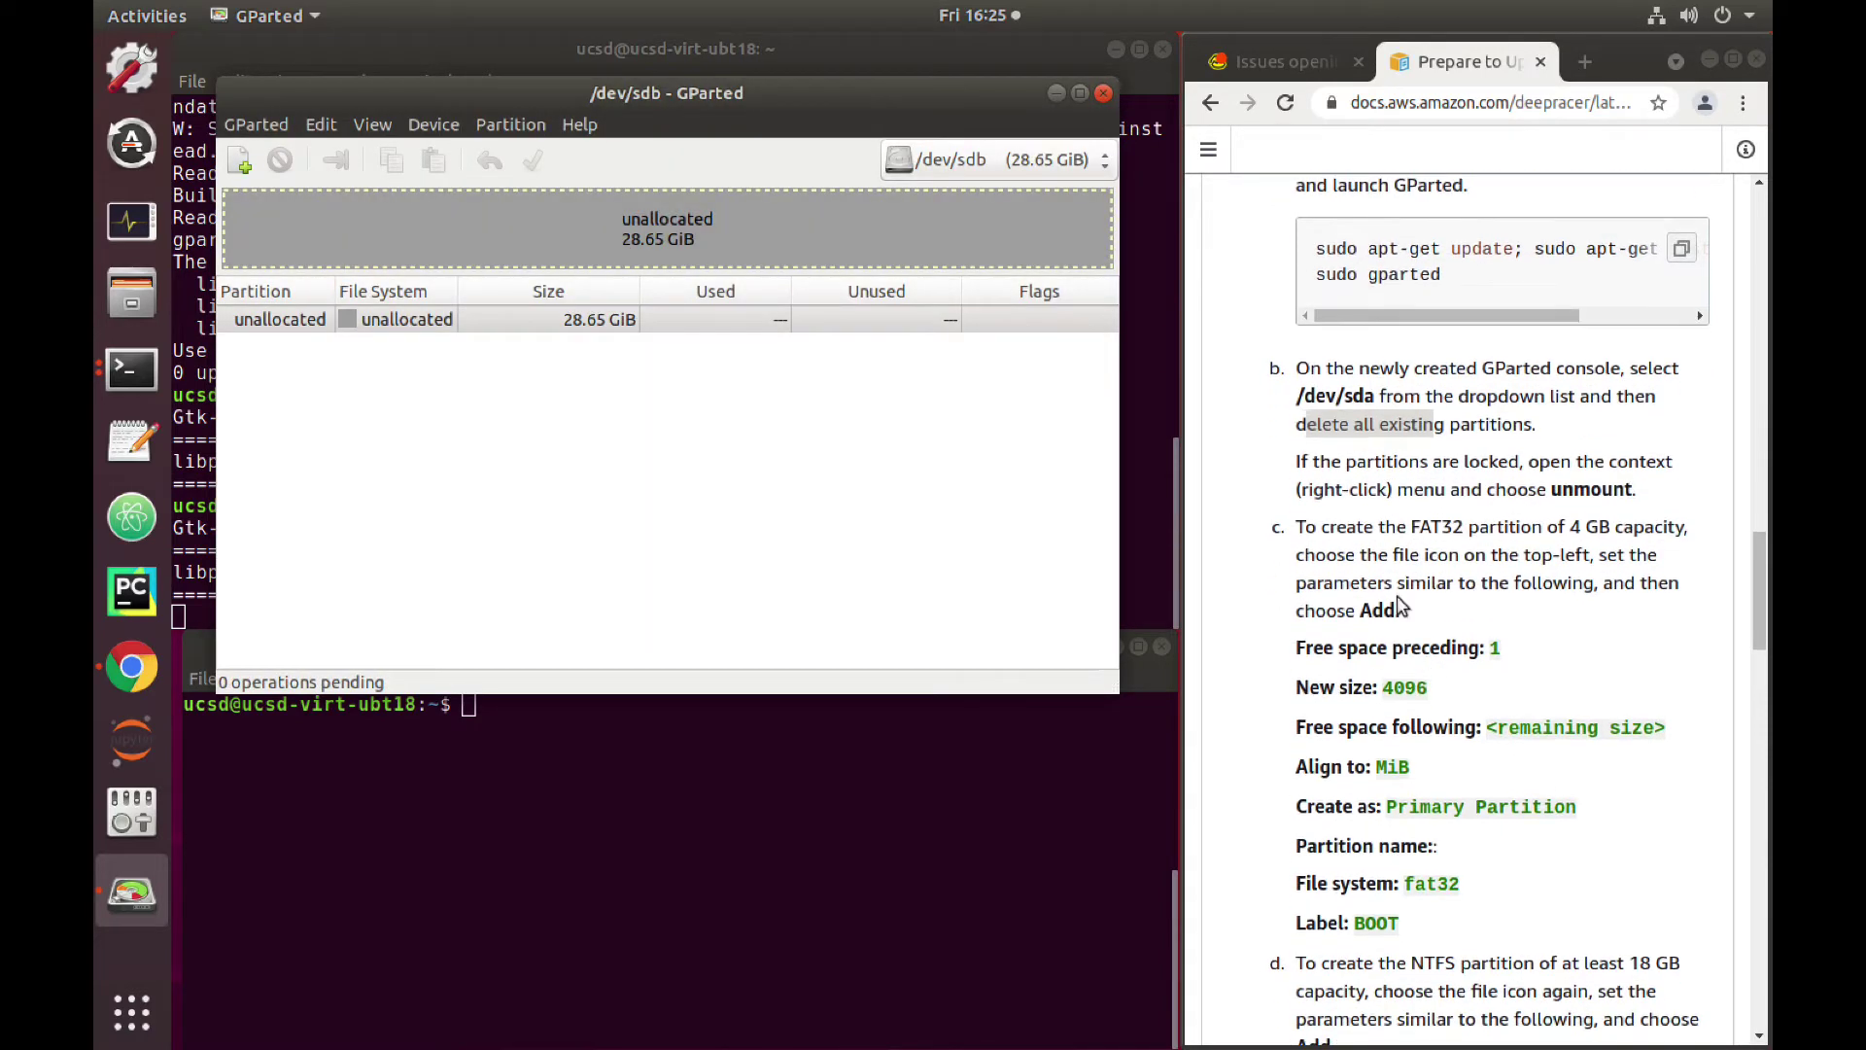
pyautogui.scroll(-2, 1397, 616)
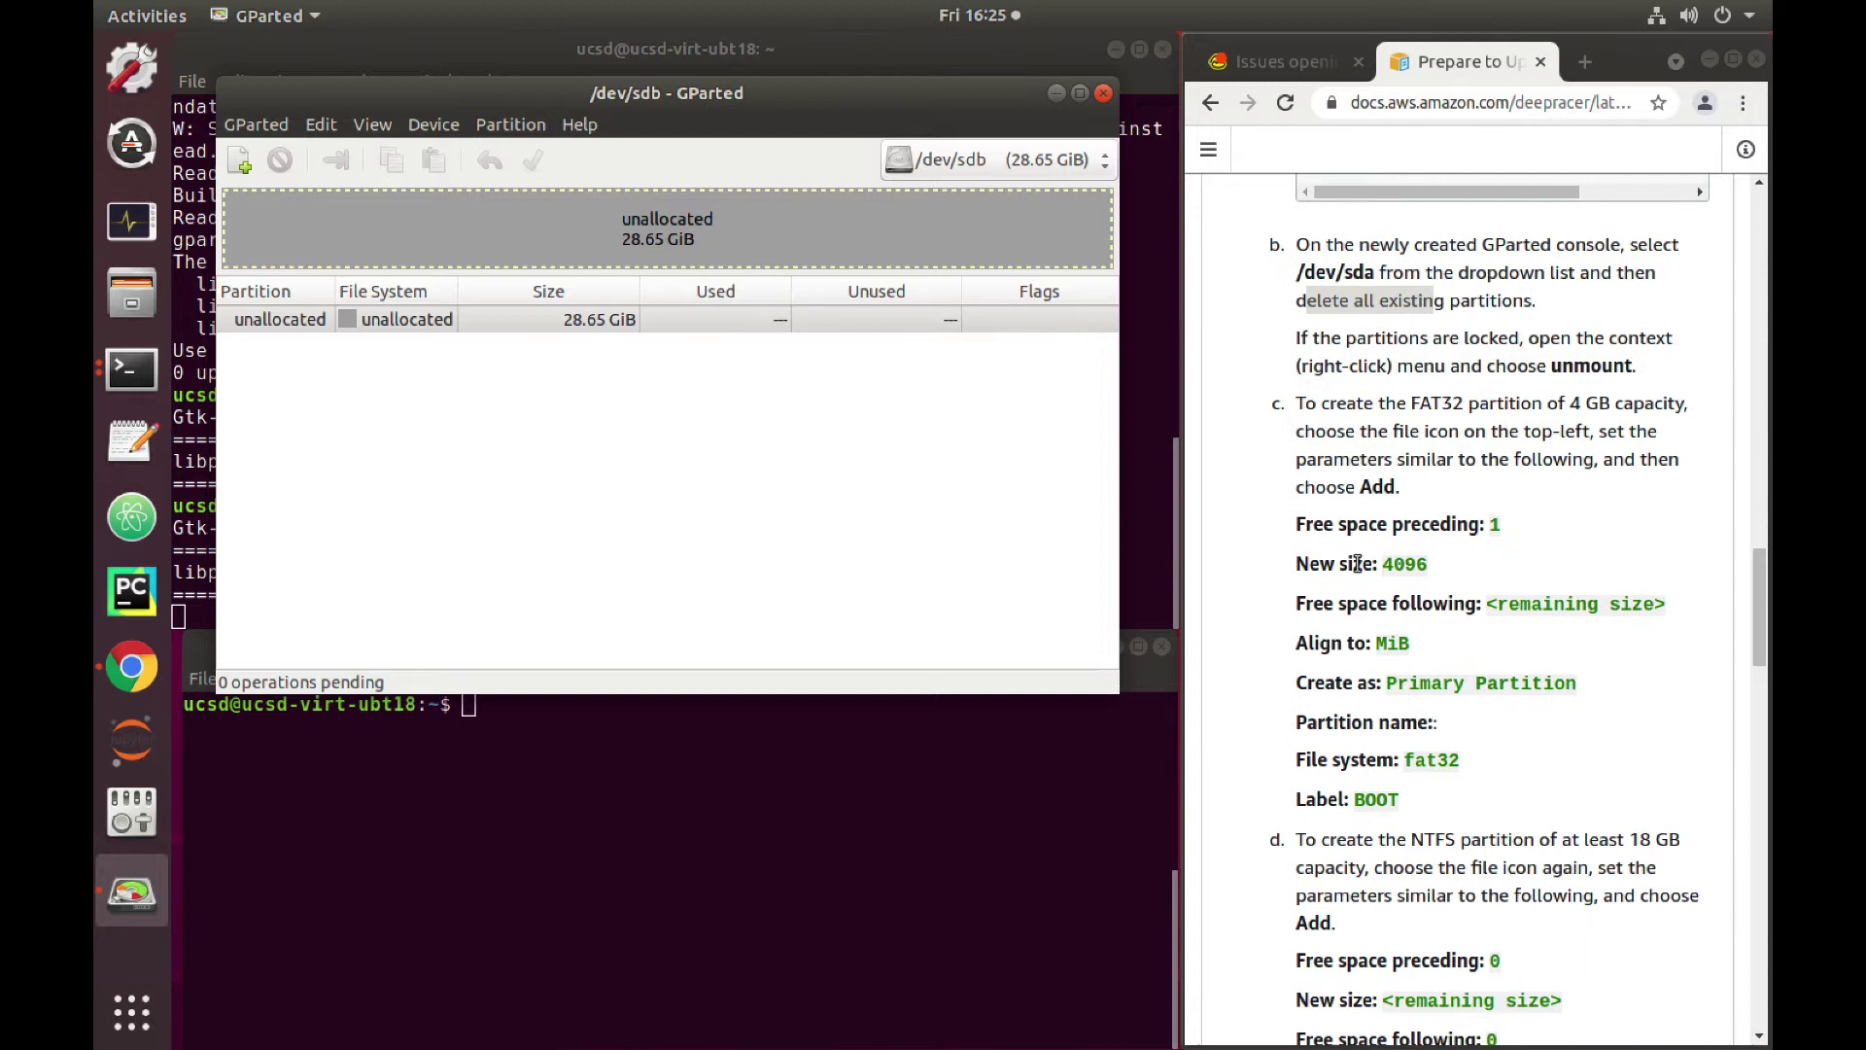
pyautogui.scroll(-3, 1348, 675)
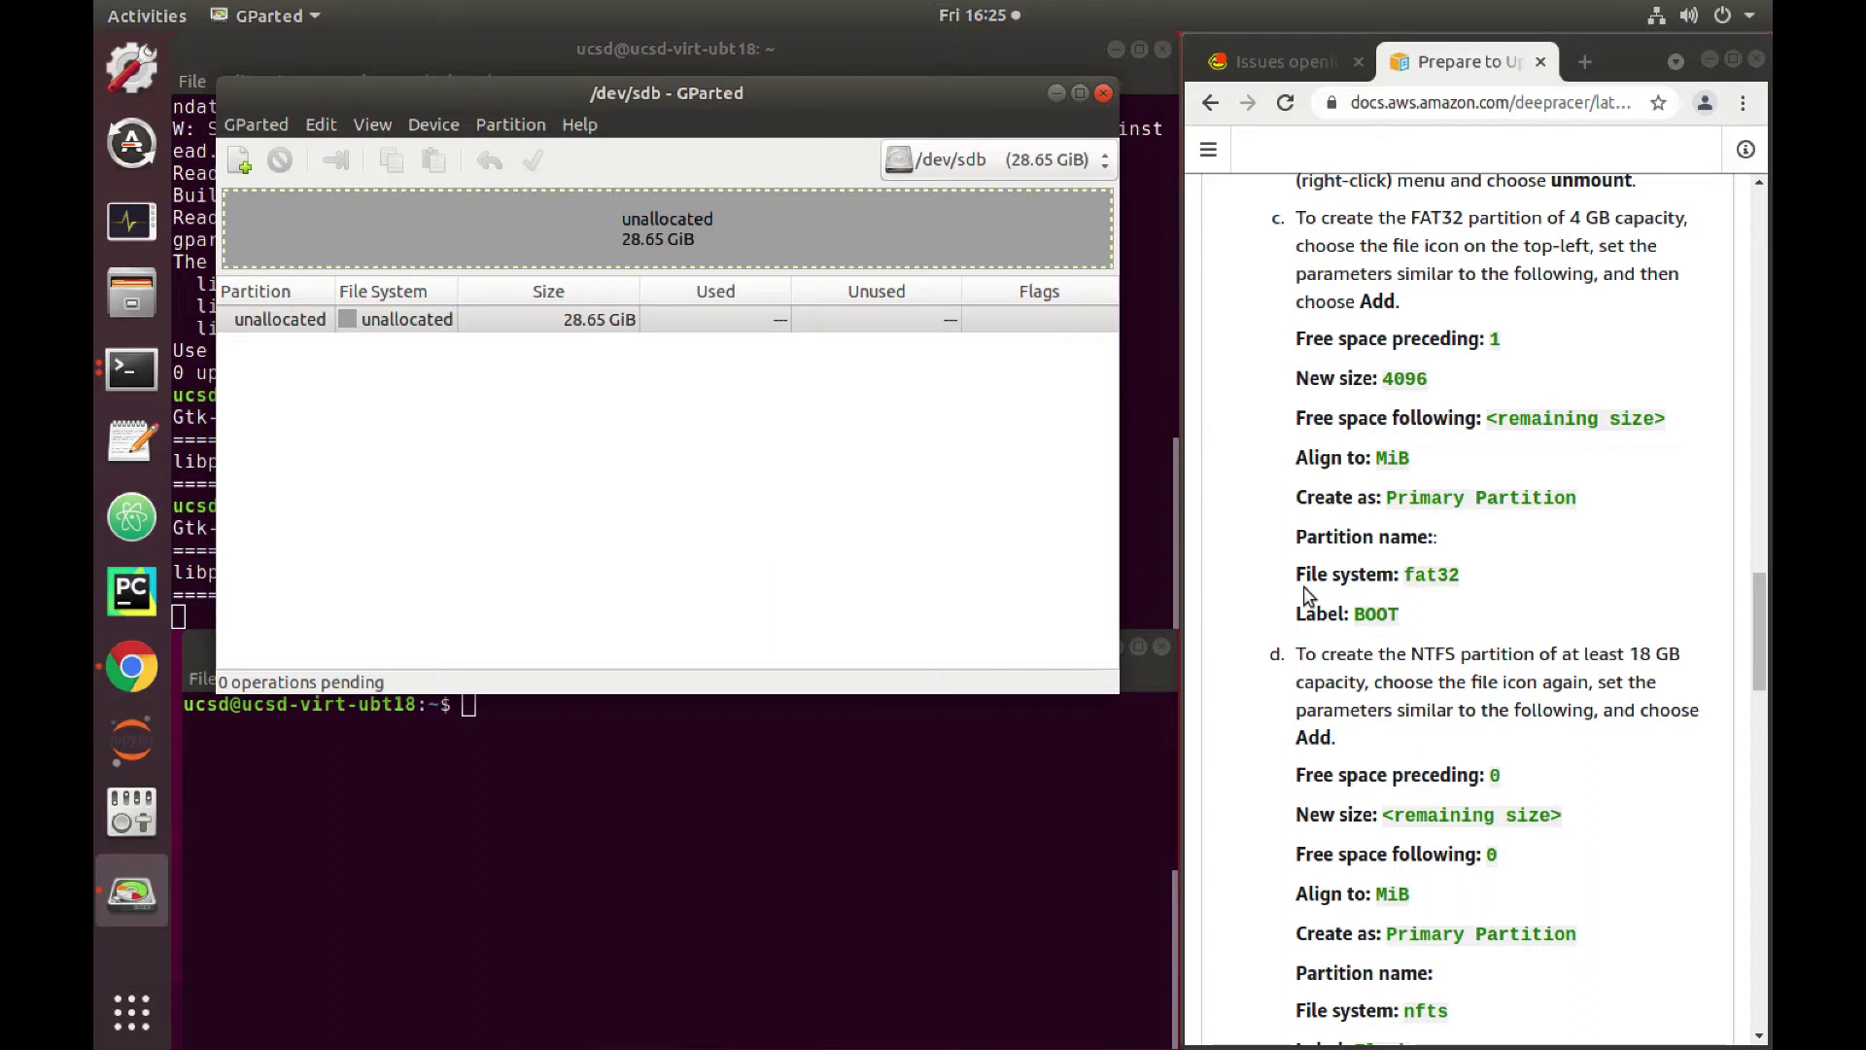
pyautogui.click(1474, 617)
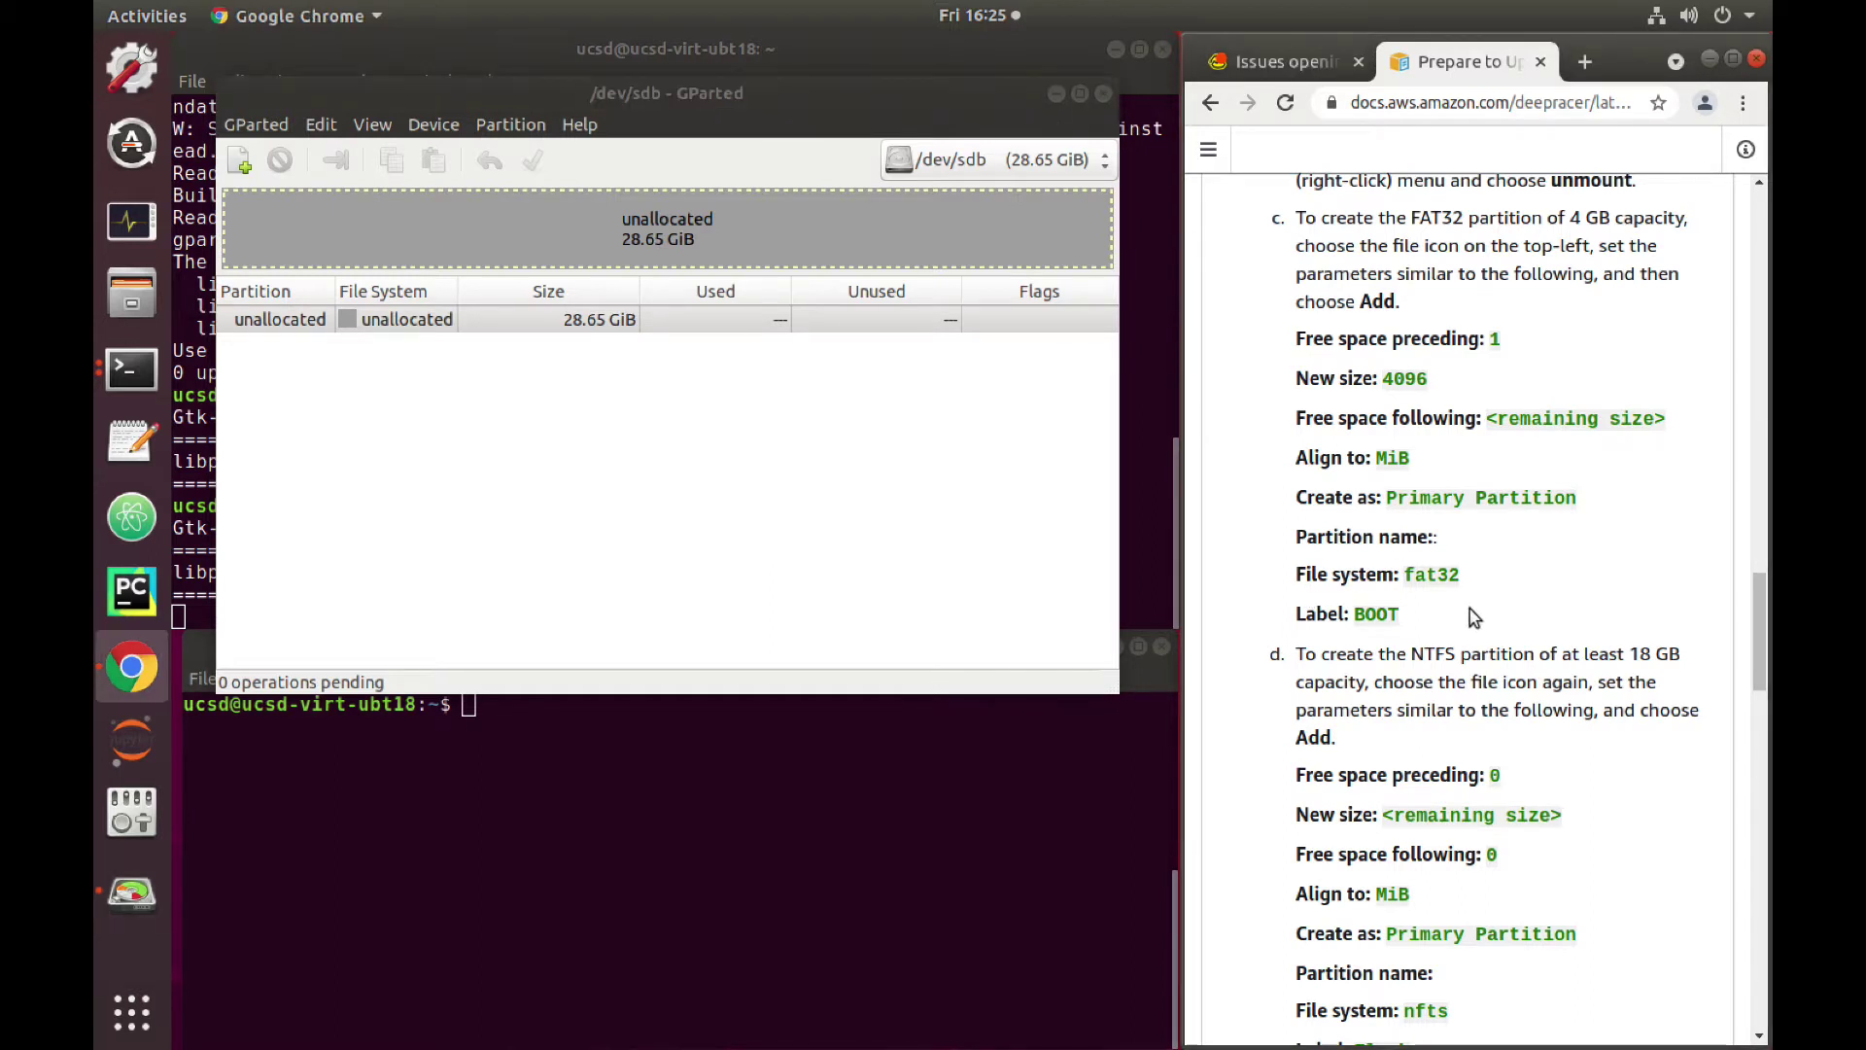
pyautogui.scroll(-1, 1473, 616)
pyautogui.click(727, 457)
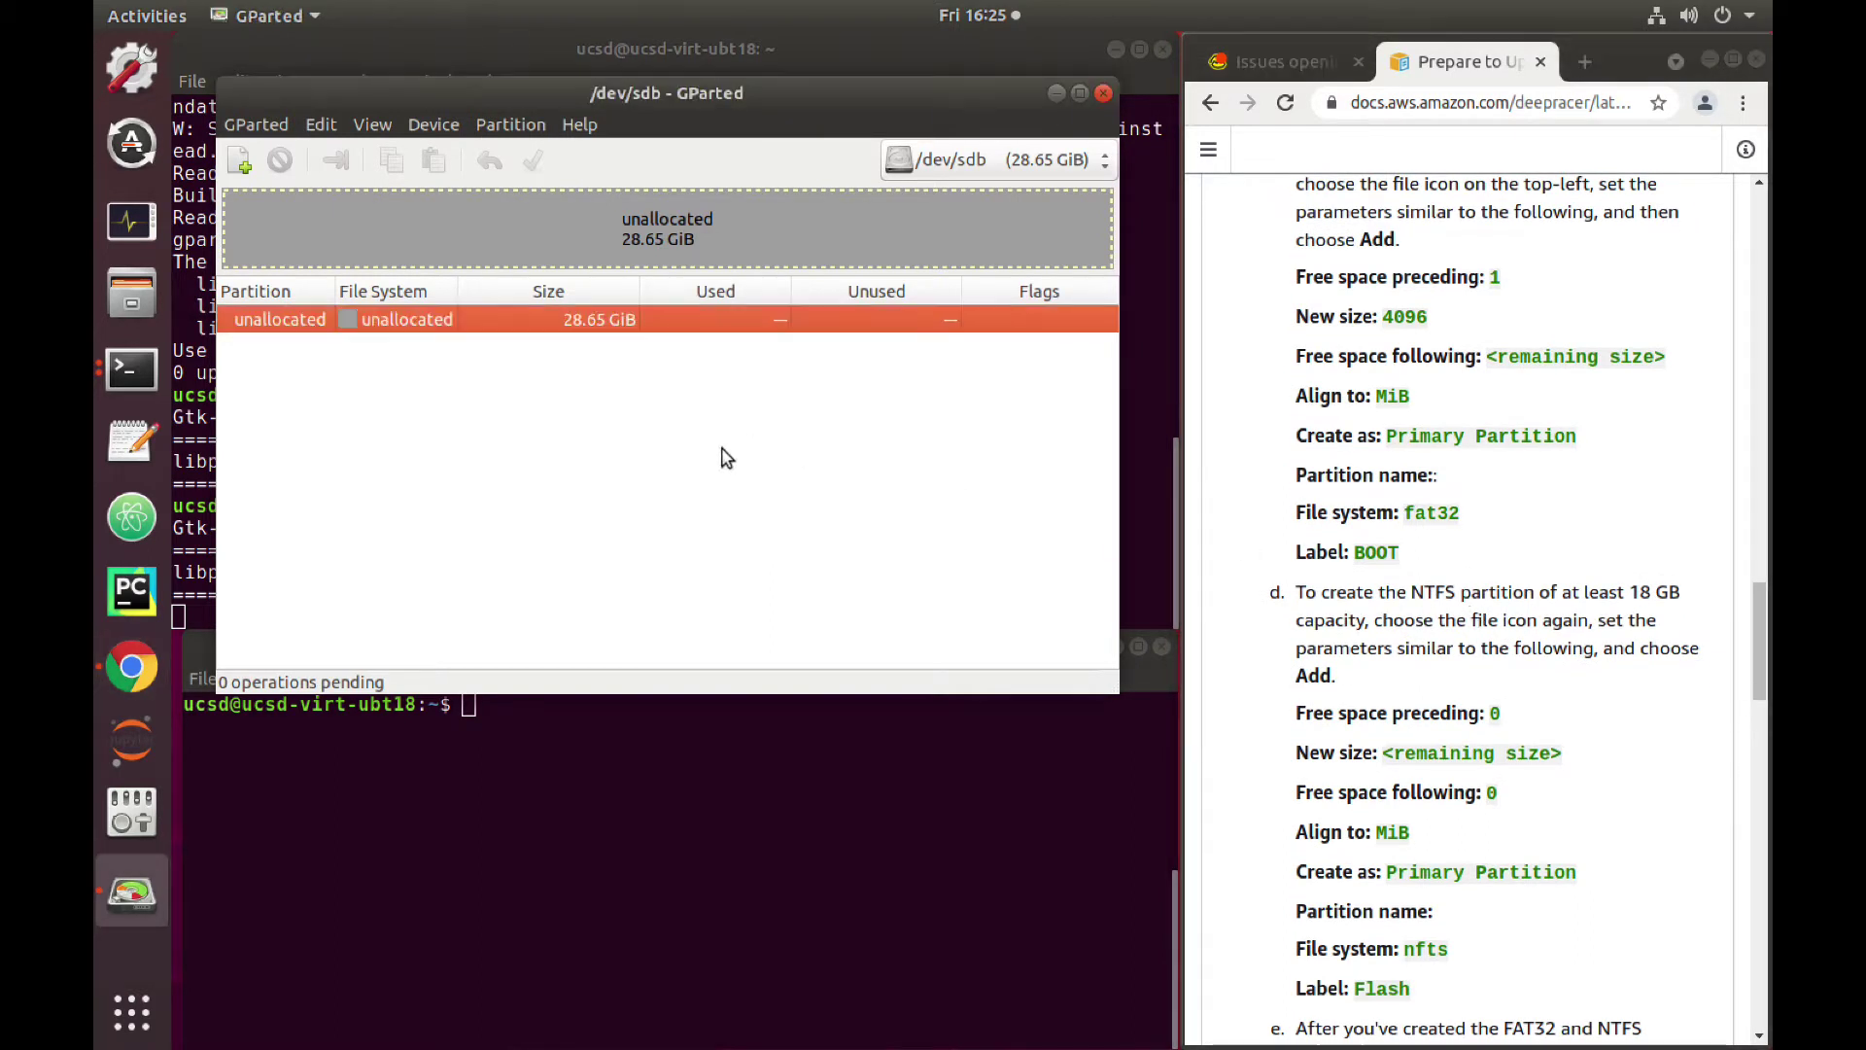
pyautogui.click(239, 163)
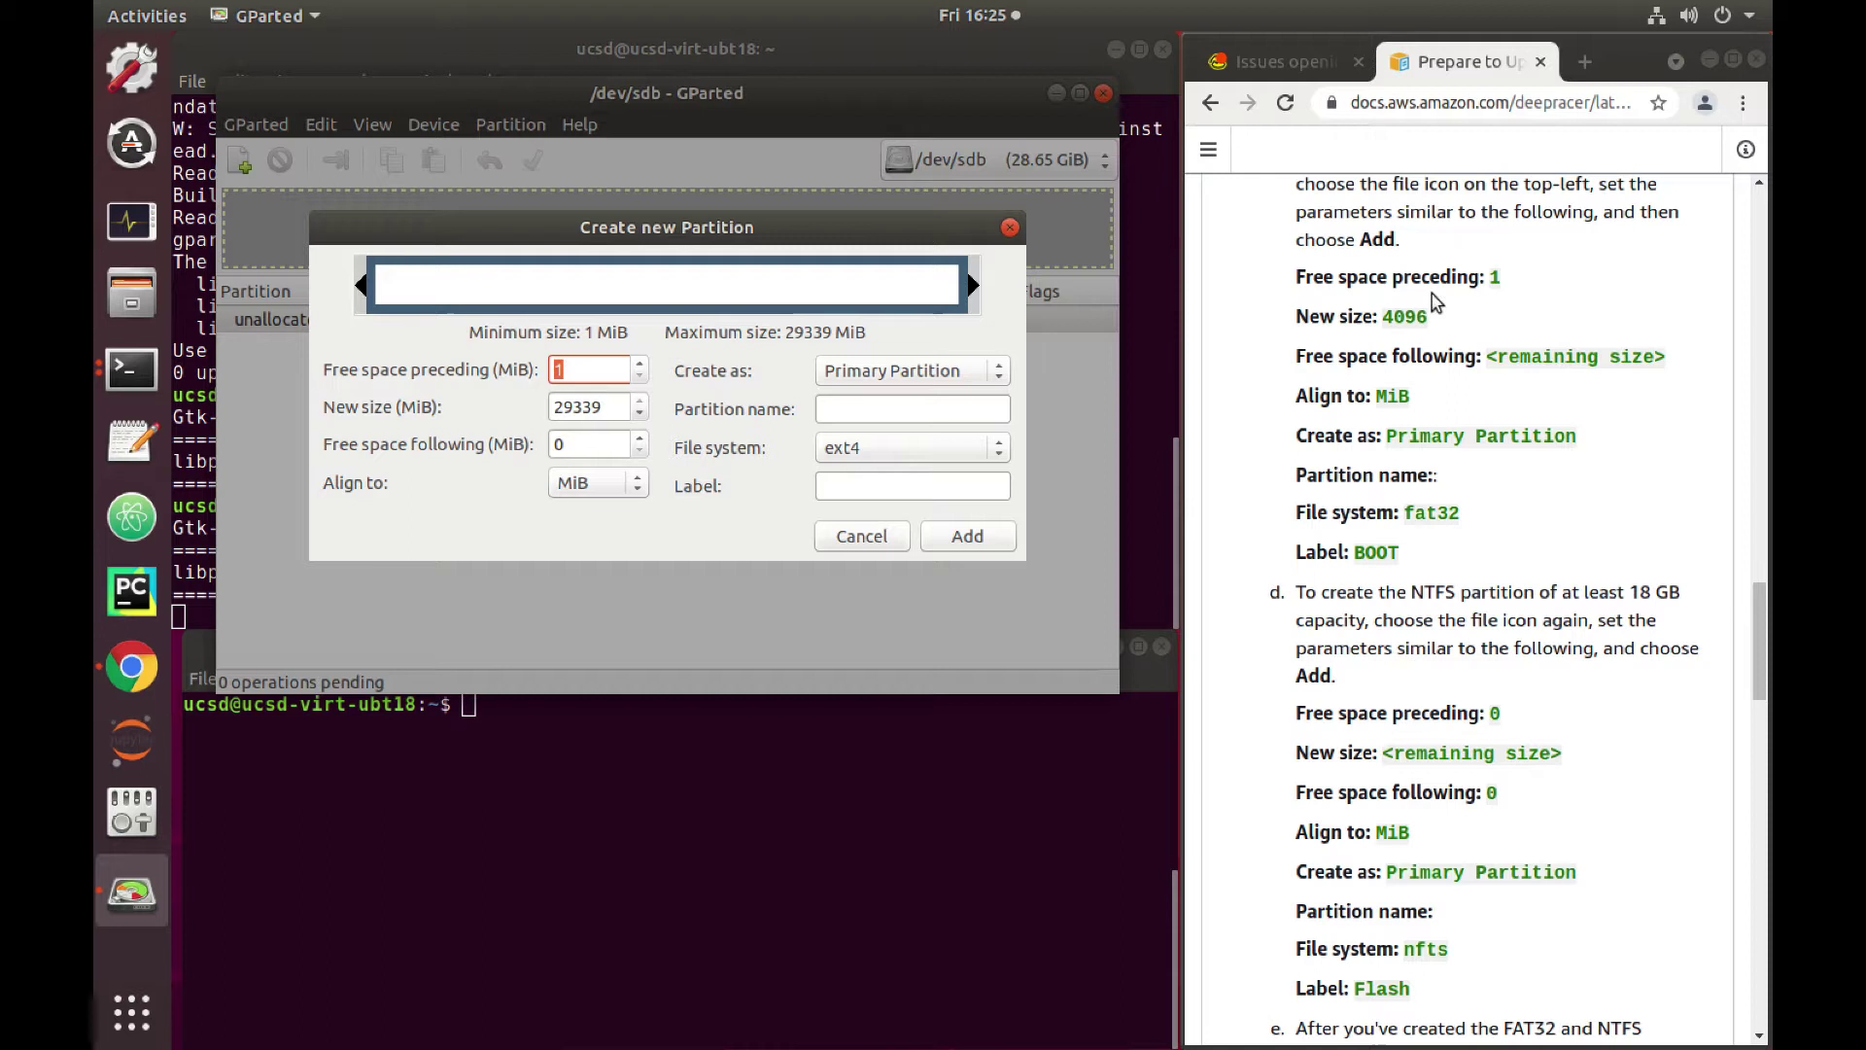
# Step: Give the new partition size 4096 MiB, fat32 file system and label BOOT, and add it
pyautogui.doubleClick(581, 408)
pyautogui.write('4096')
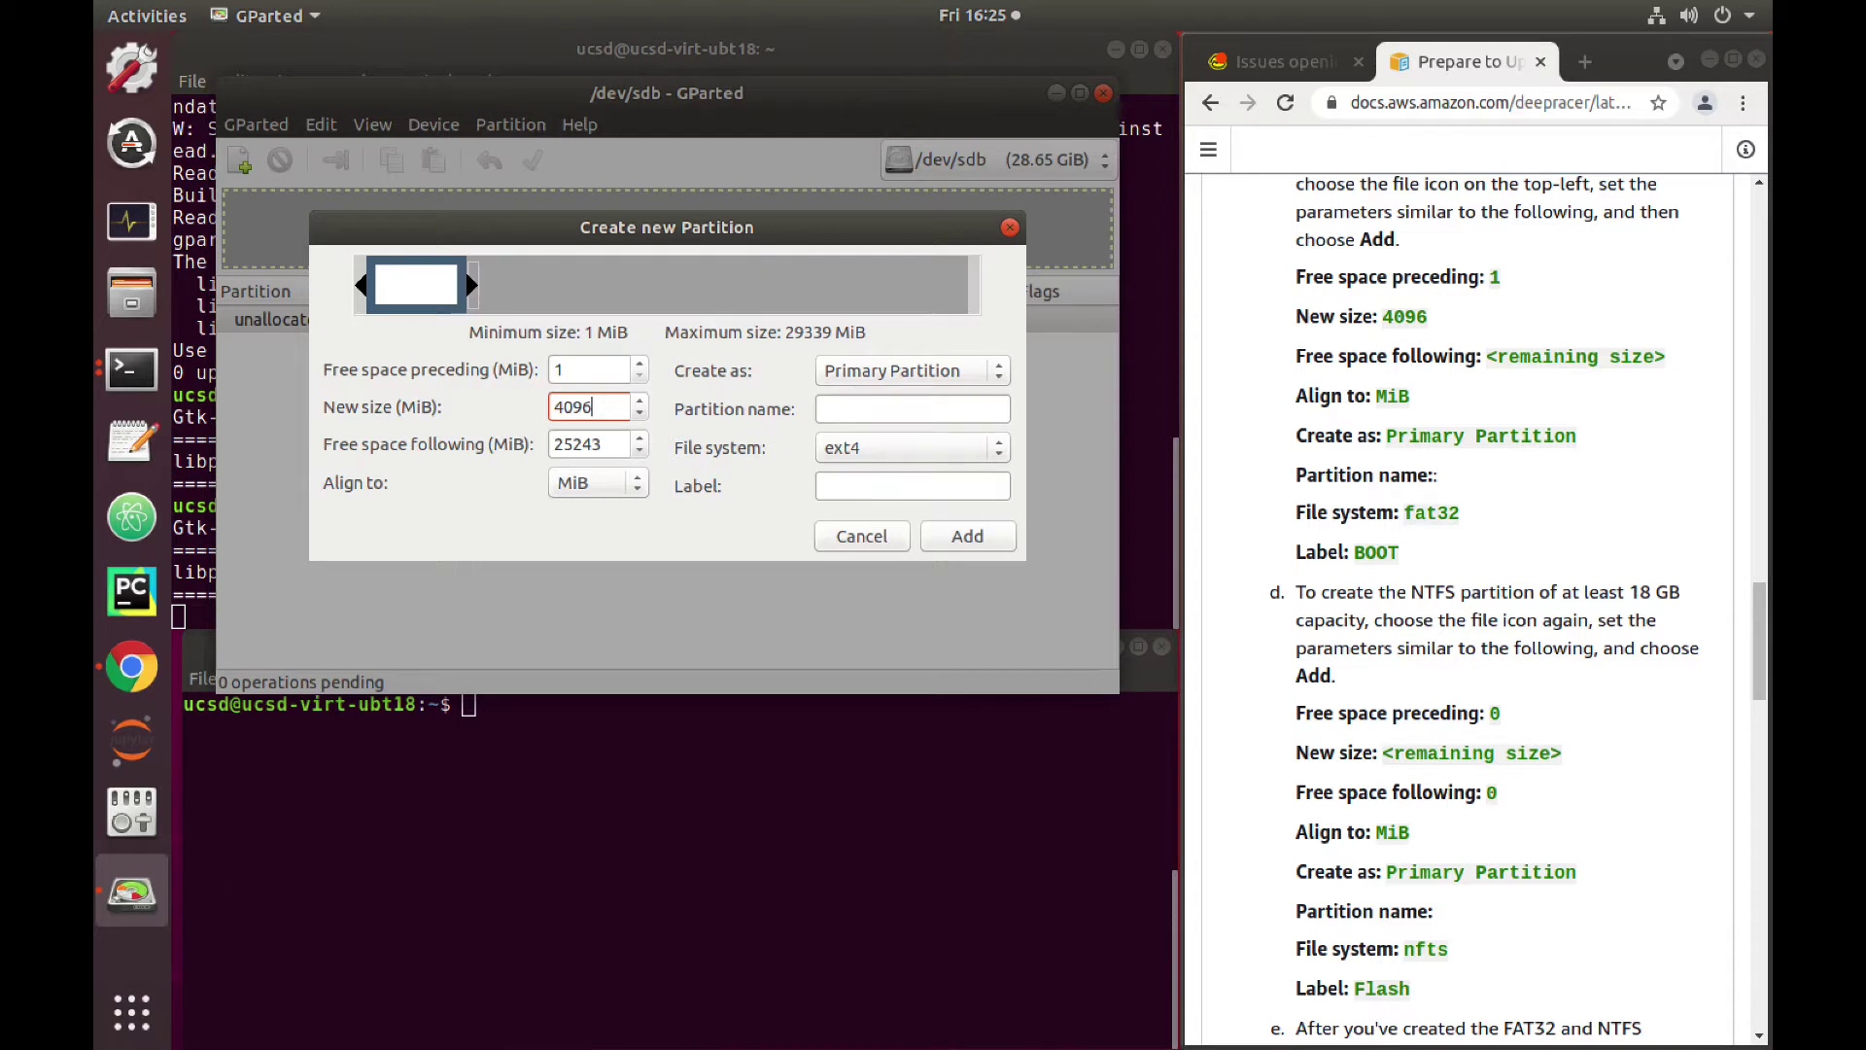
pyautogui.click(890, 449)
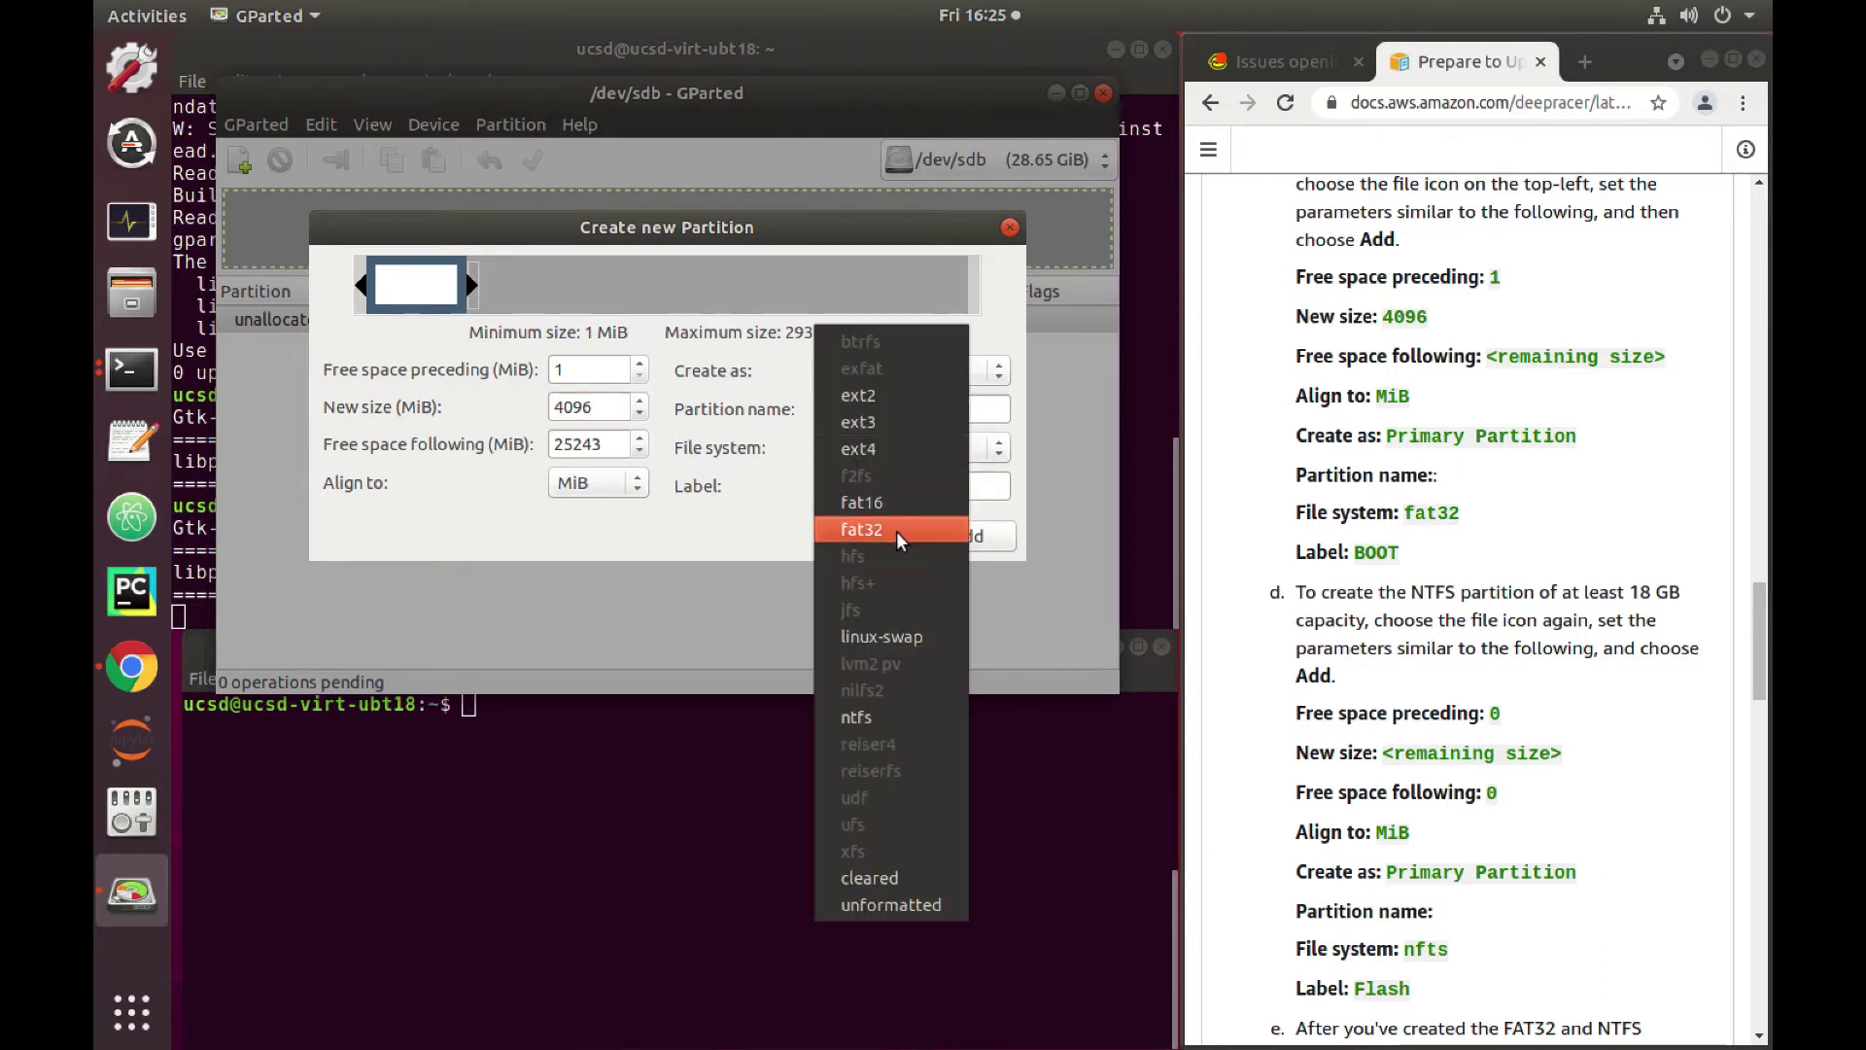
pyautogui.click(896, 531)
pyautogui.click(884, 488)
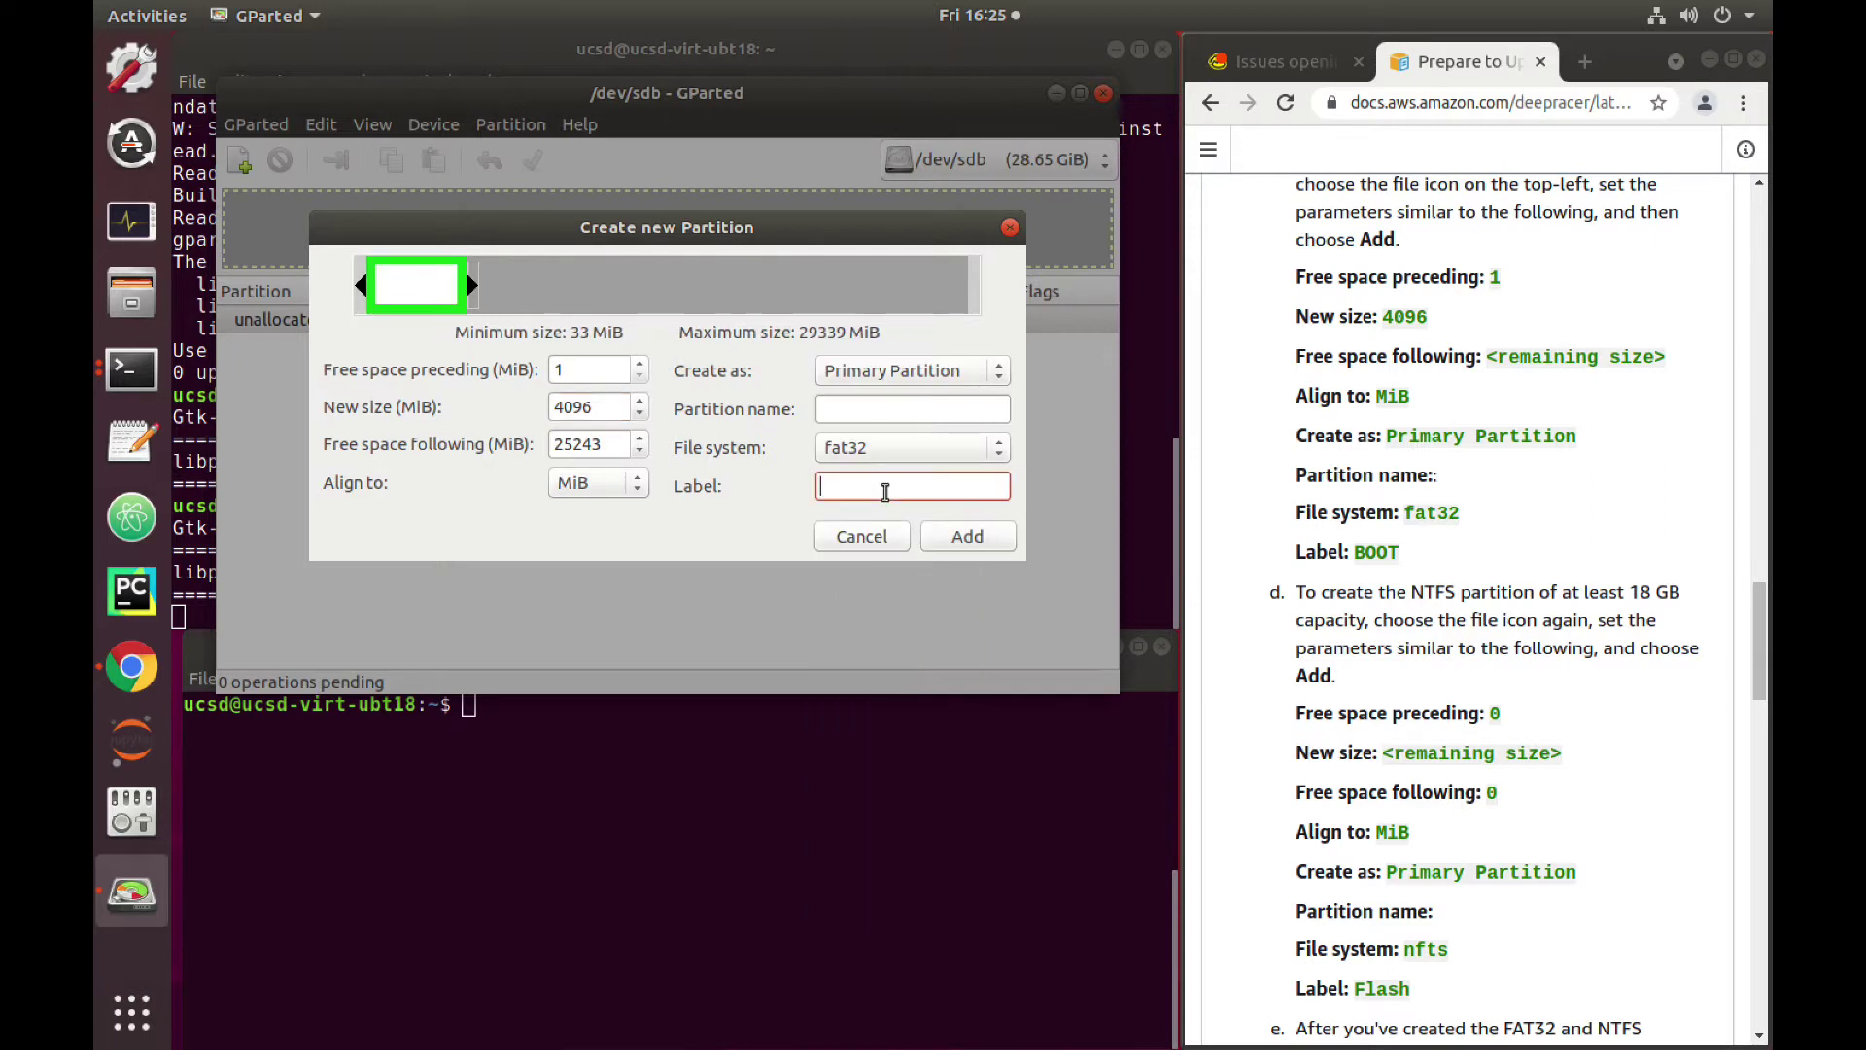
pyautogui.write('BOOT')
pyautogui.click(970, 538)
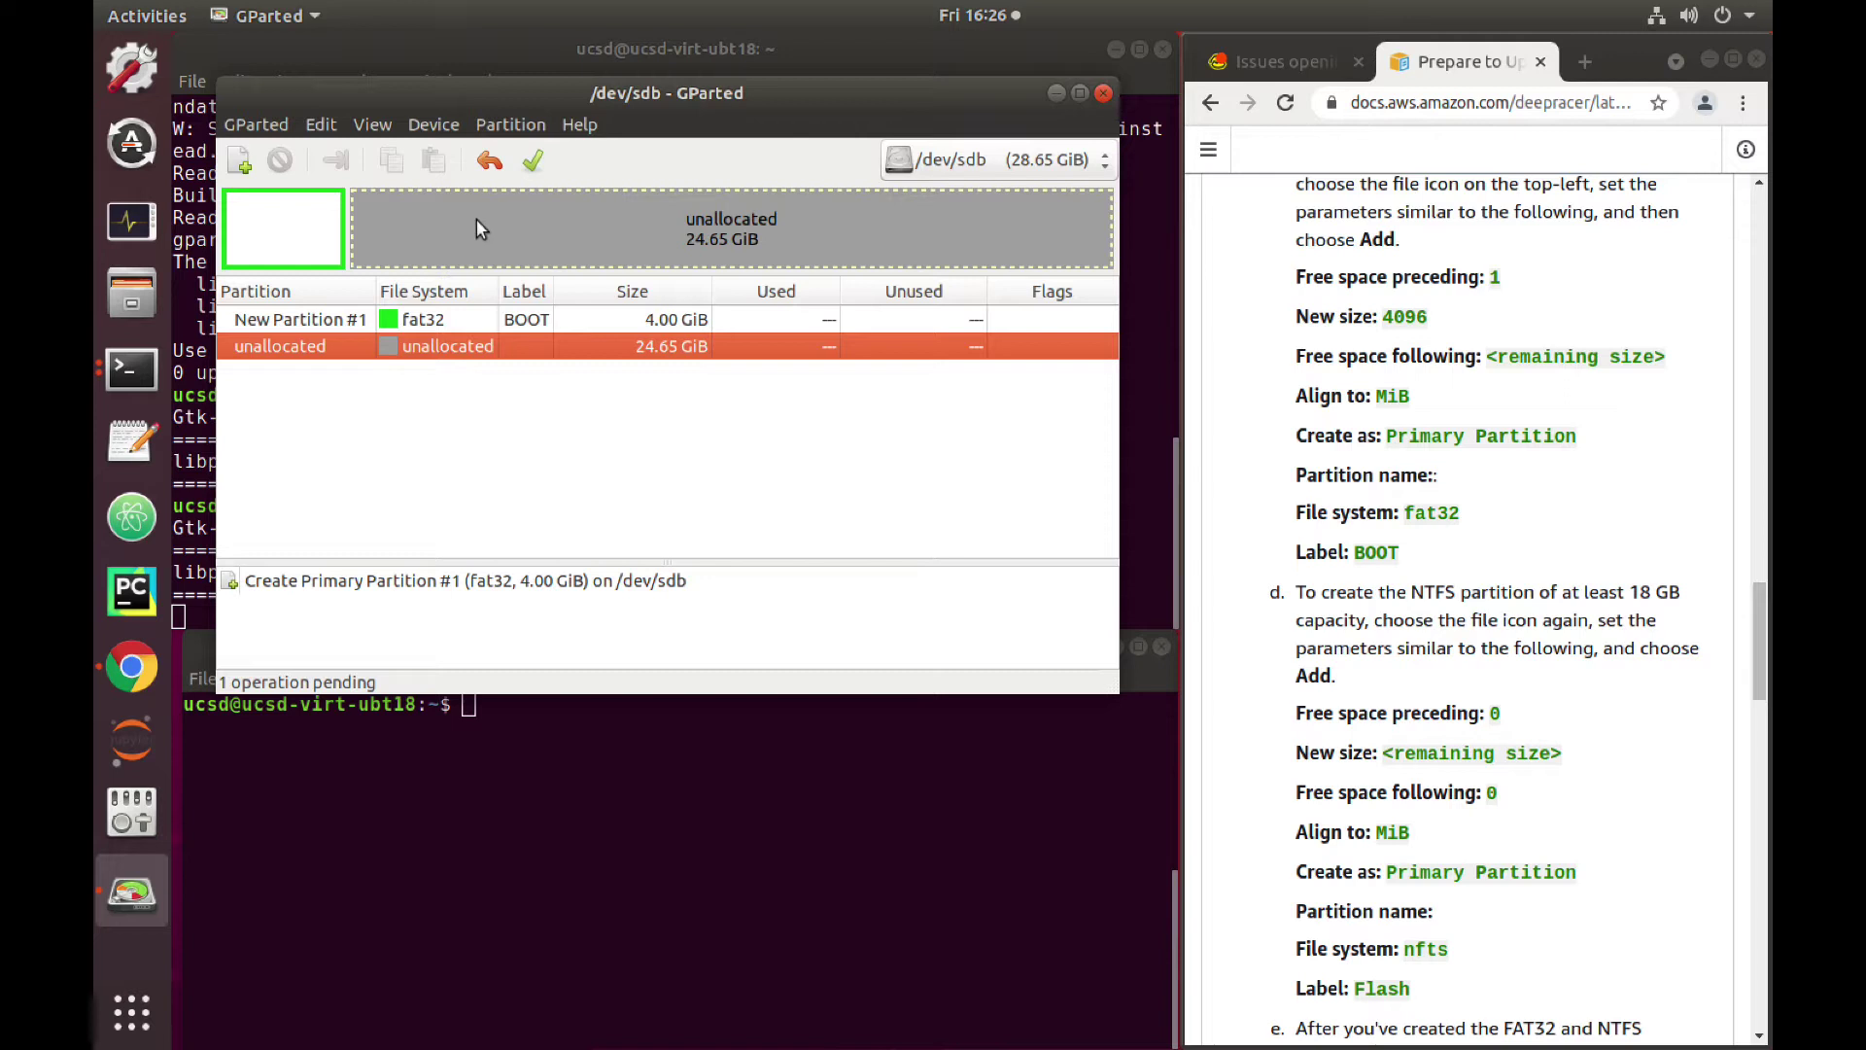
# Step: Add an ntfs partition labelled Flash filling the remaining 24.65 GiB
pyautogui.click(238, 162)
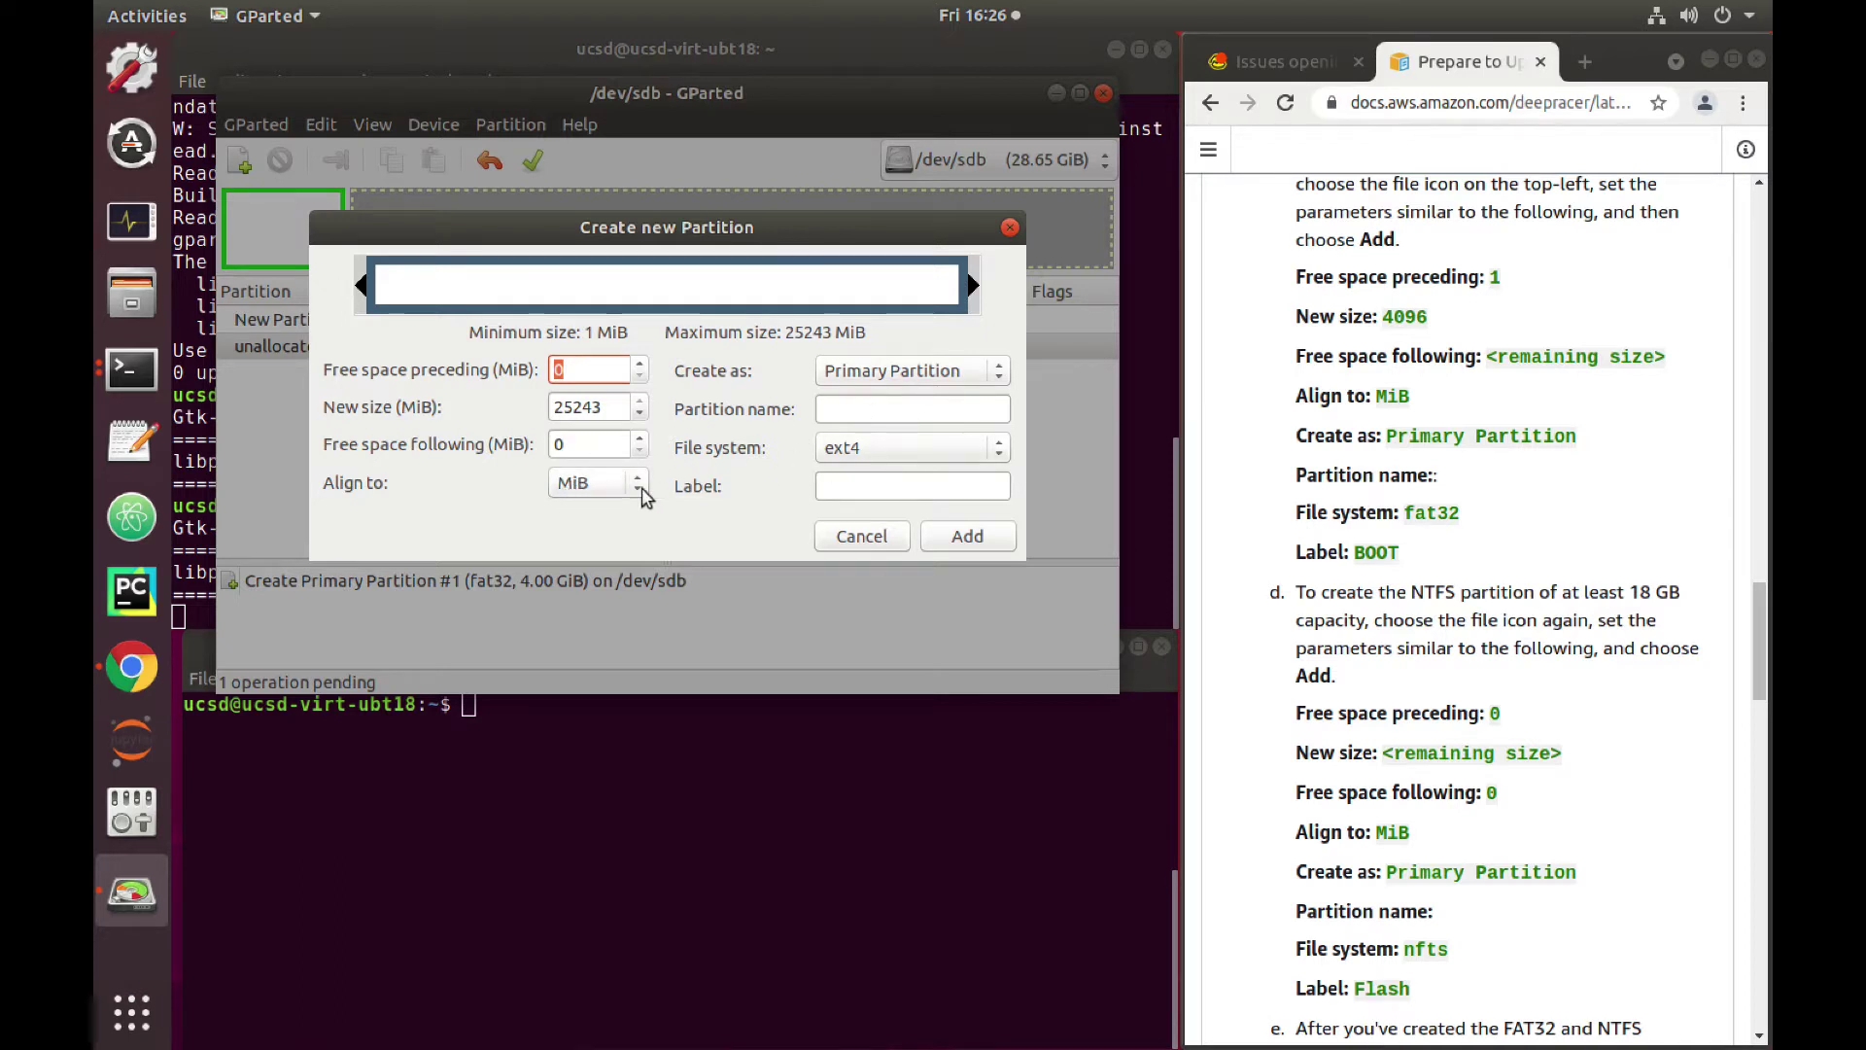
pyautogui.click(886, 447)
pyautogui.click(886, 716)
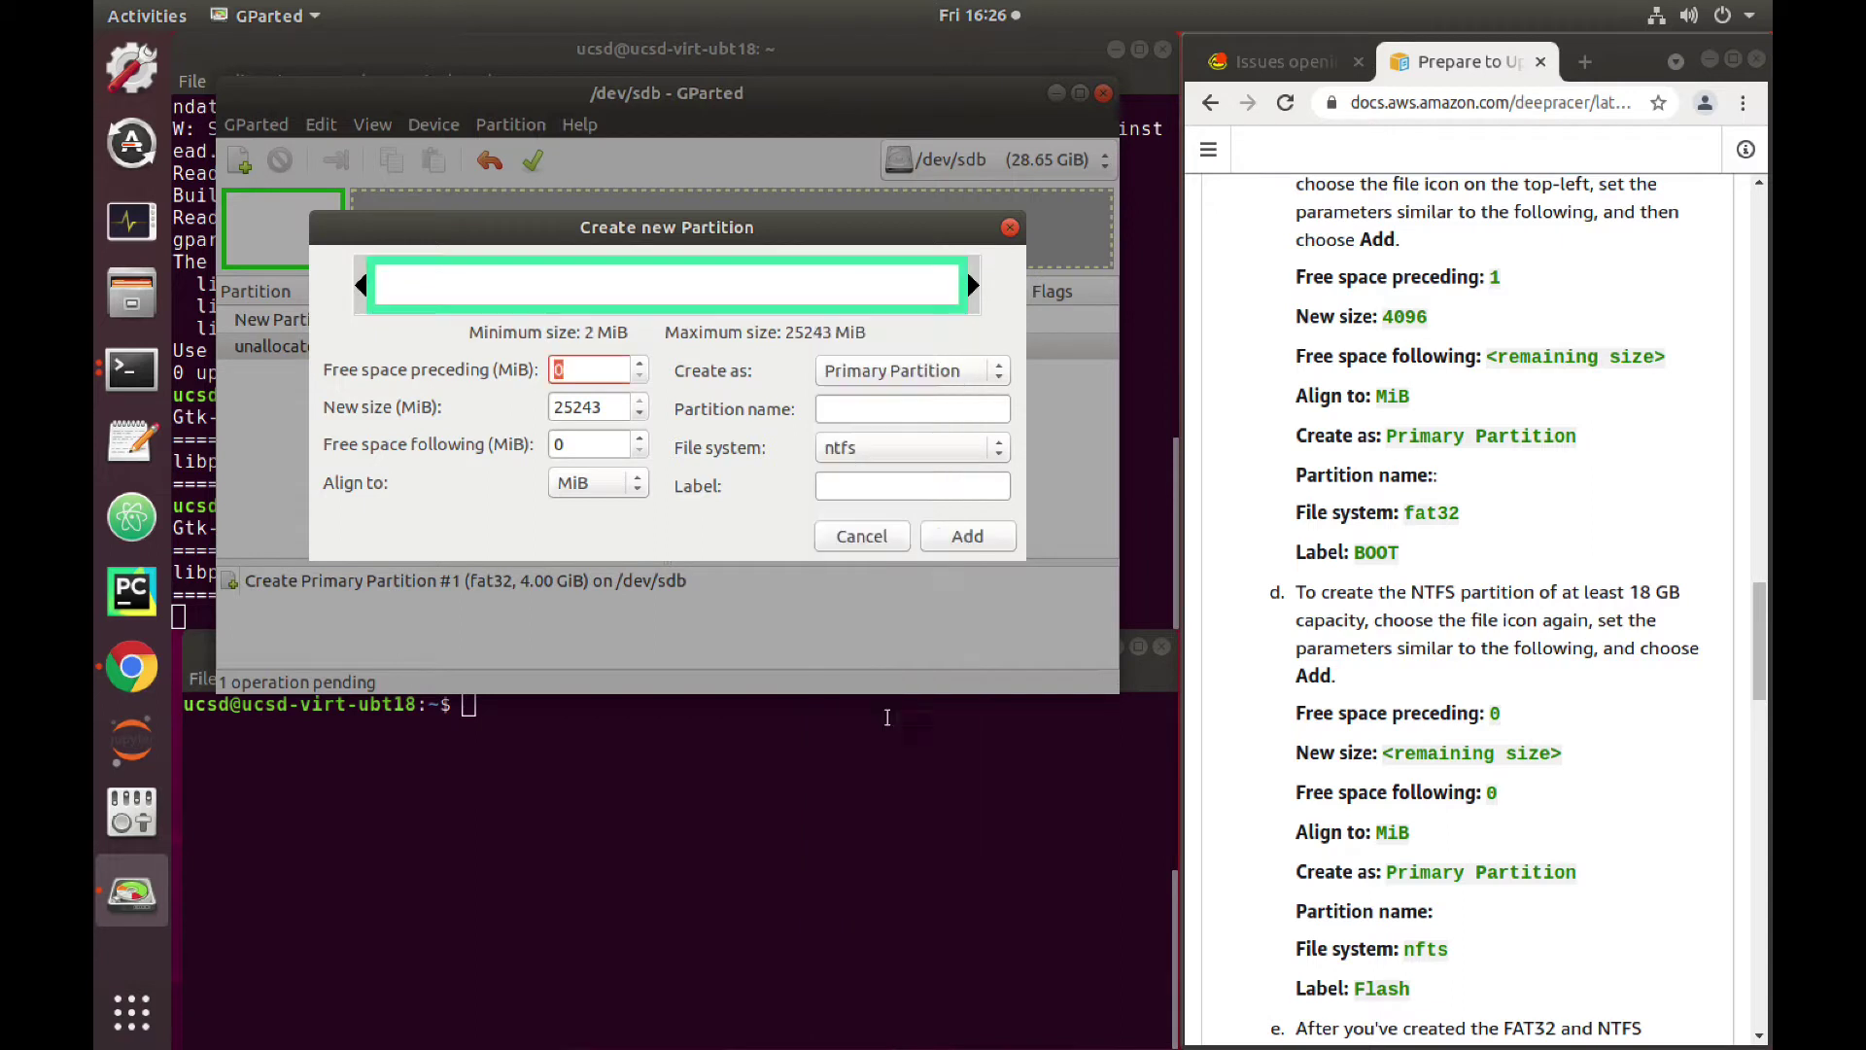
pyautogui.click(882, 488)
pyautogui.write('Flash')
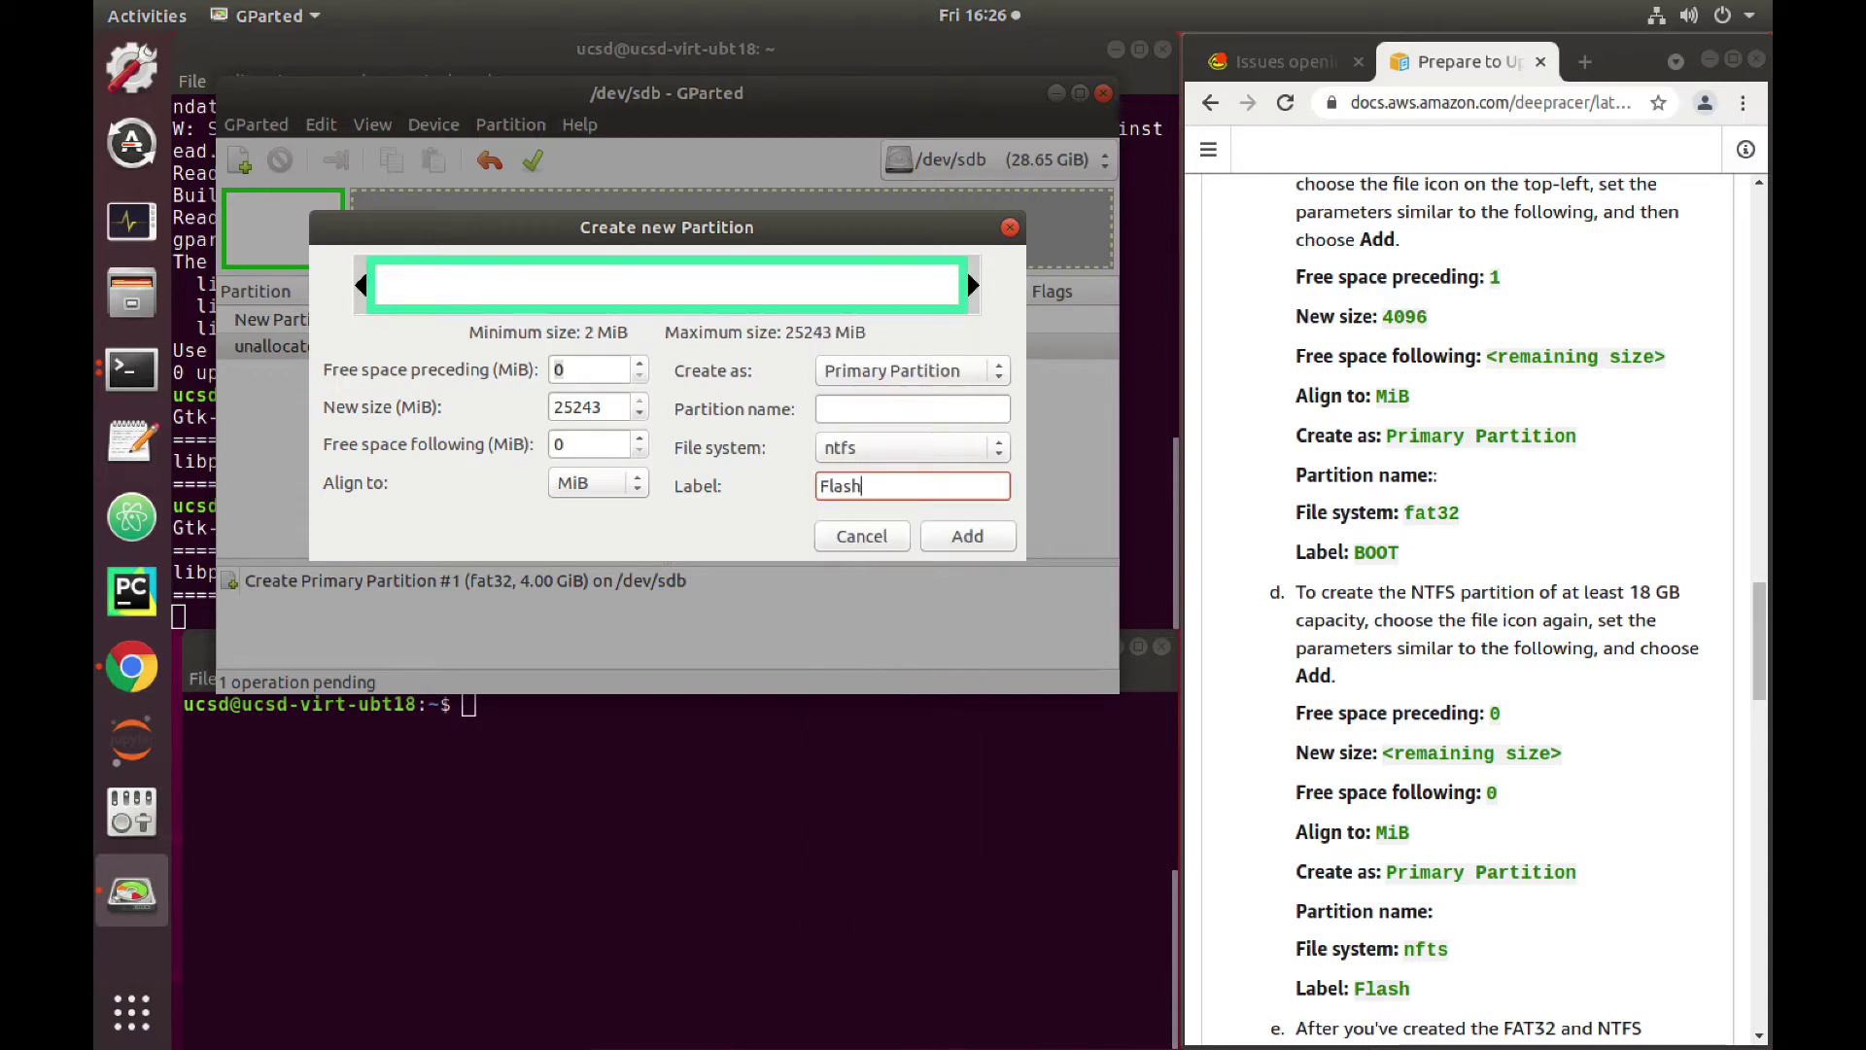
pyautogui.click(970, 538)
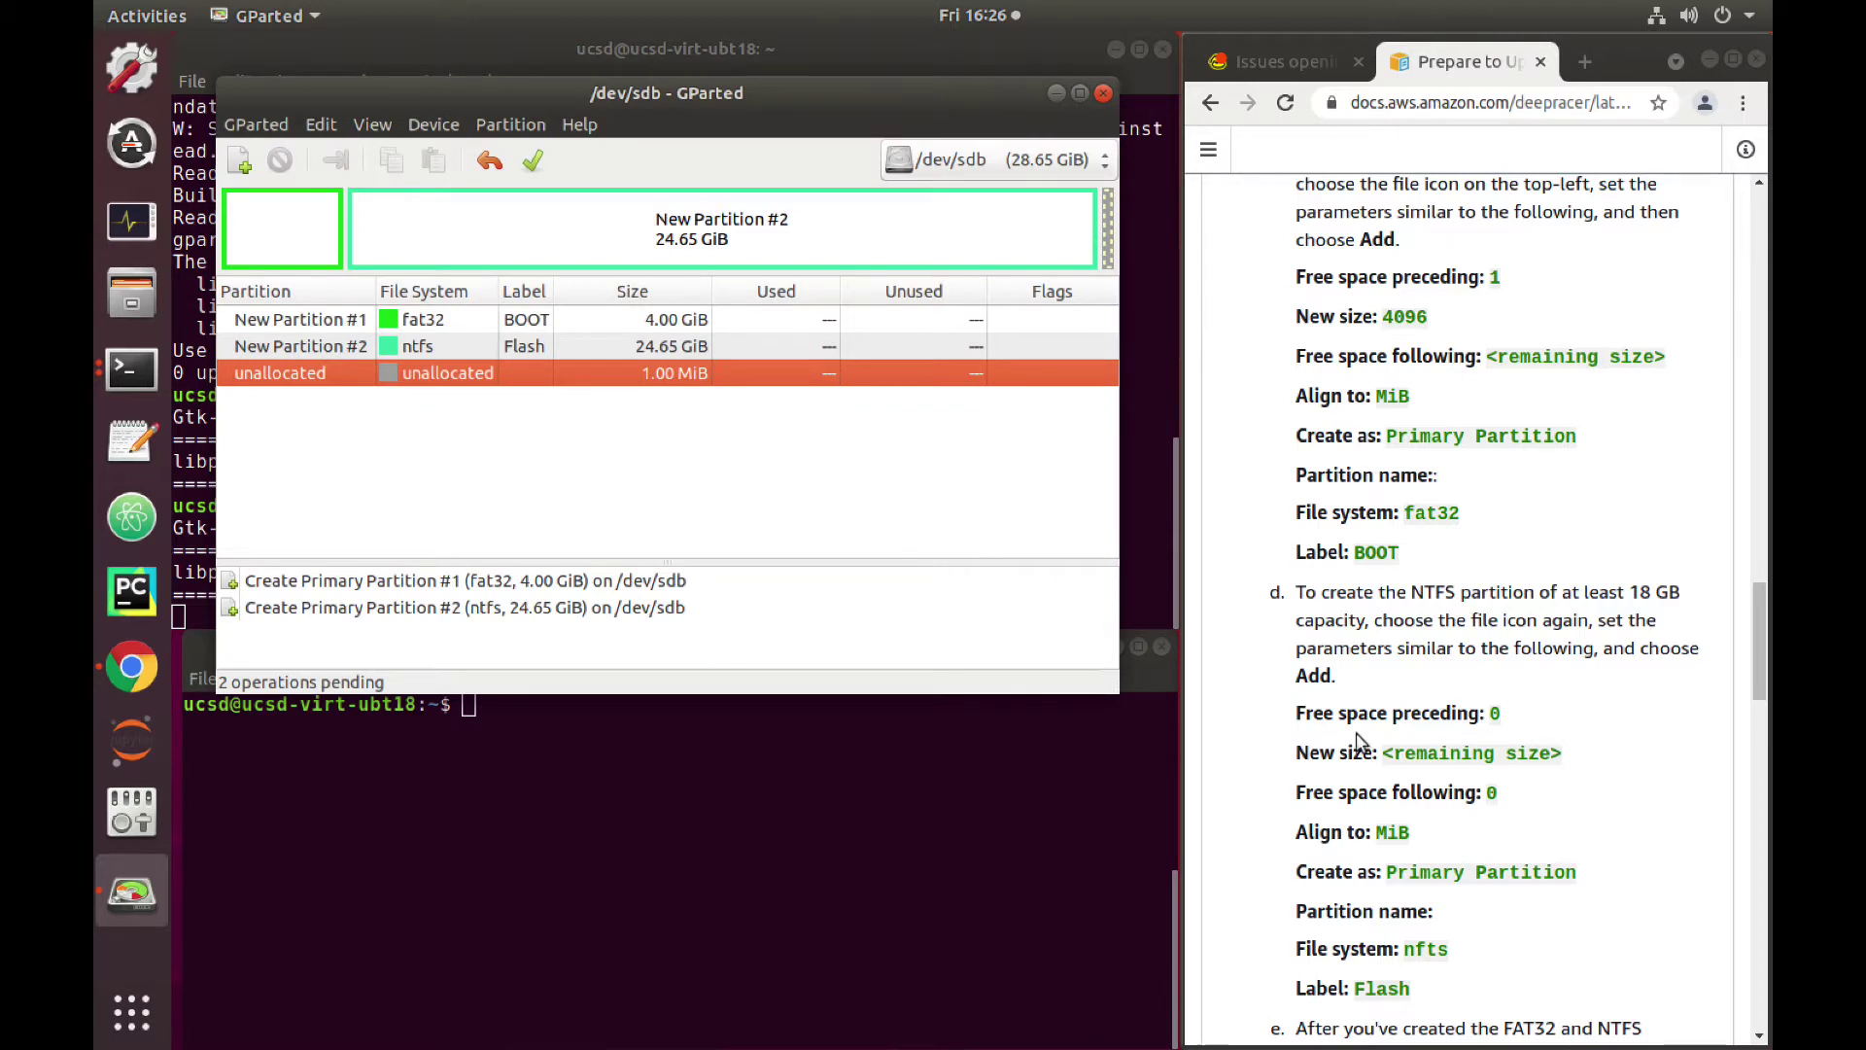
# Step: Apply and confirm both queued partition operations, then close the completed summary
pyautogui.click(533, 161)
pyautogui.click(911, 463)
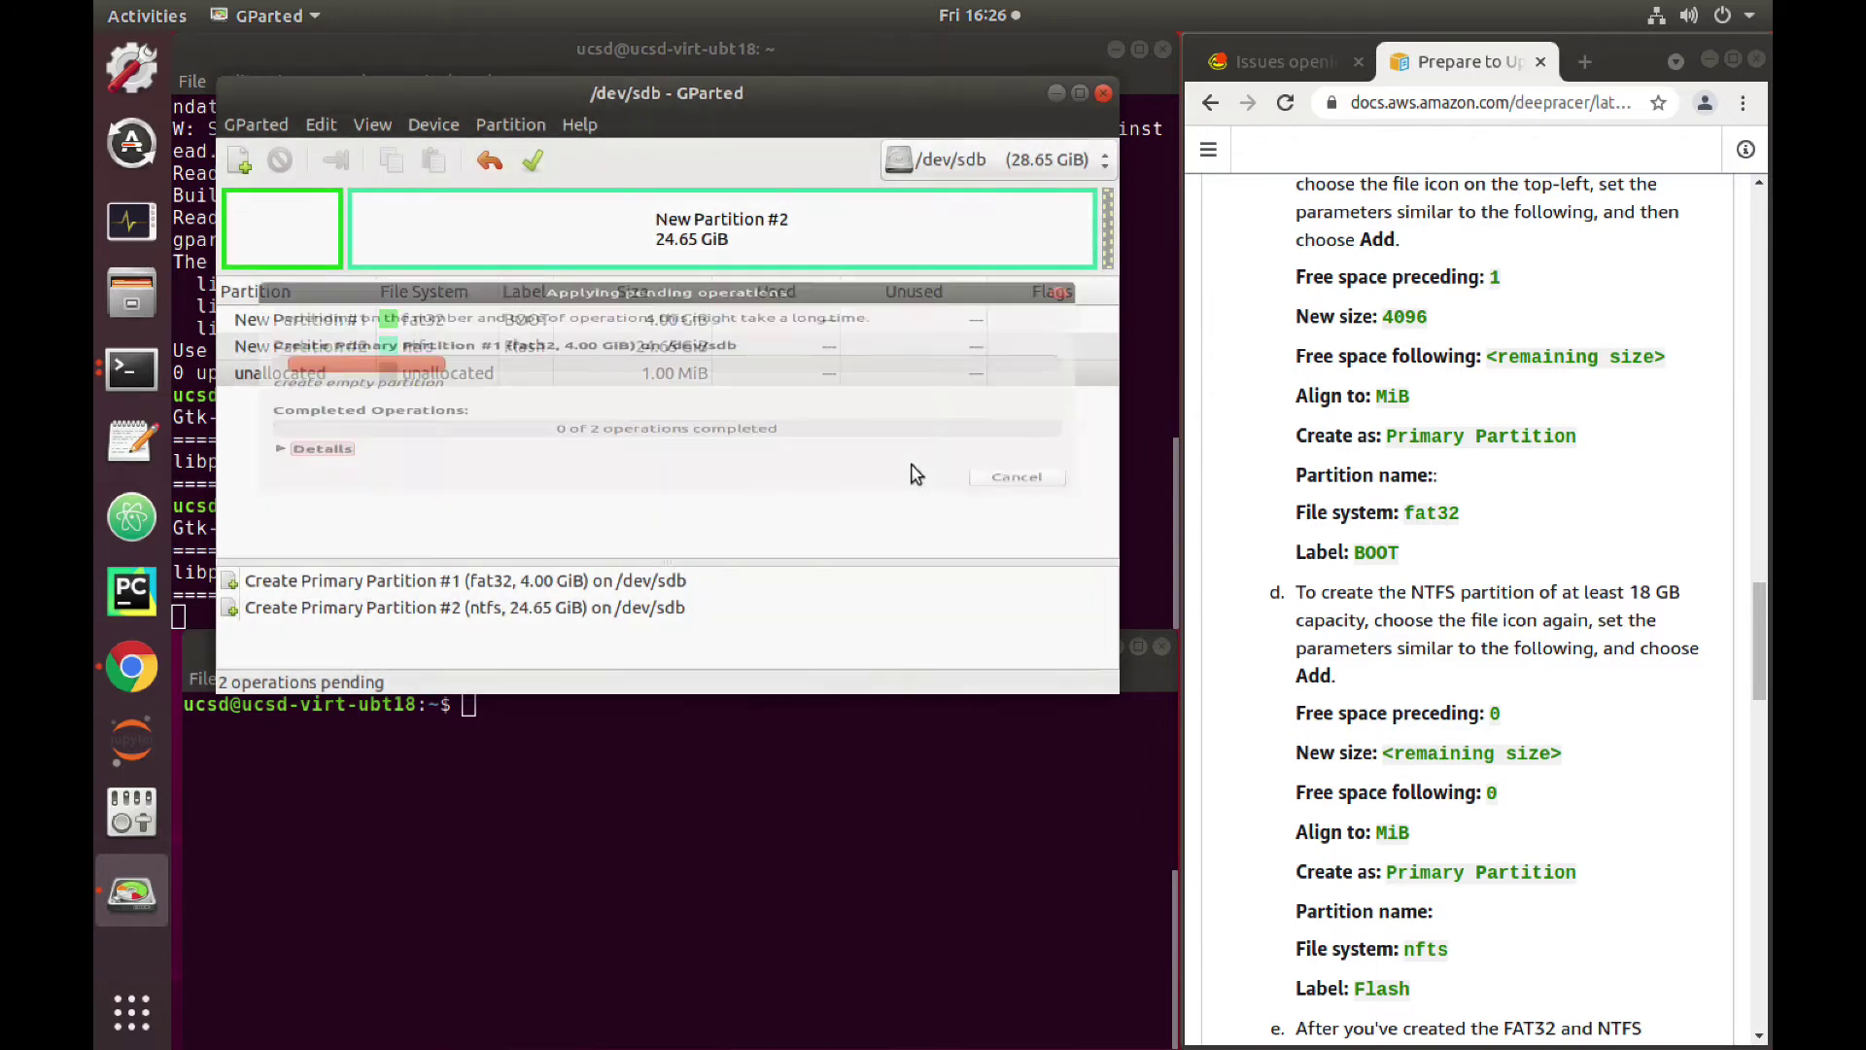
pyautogui.click(1426, 637)
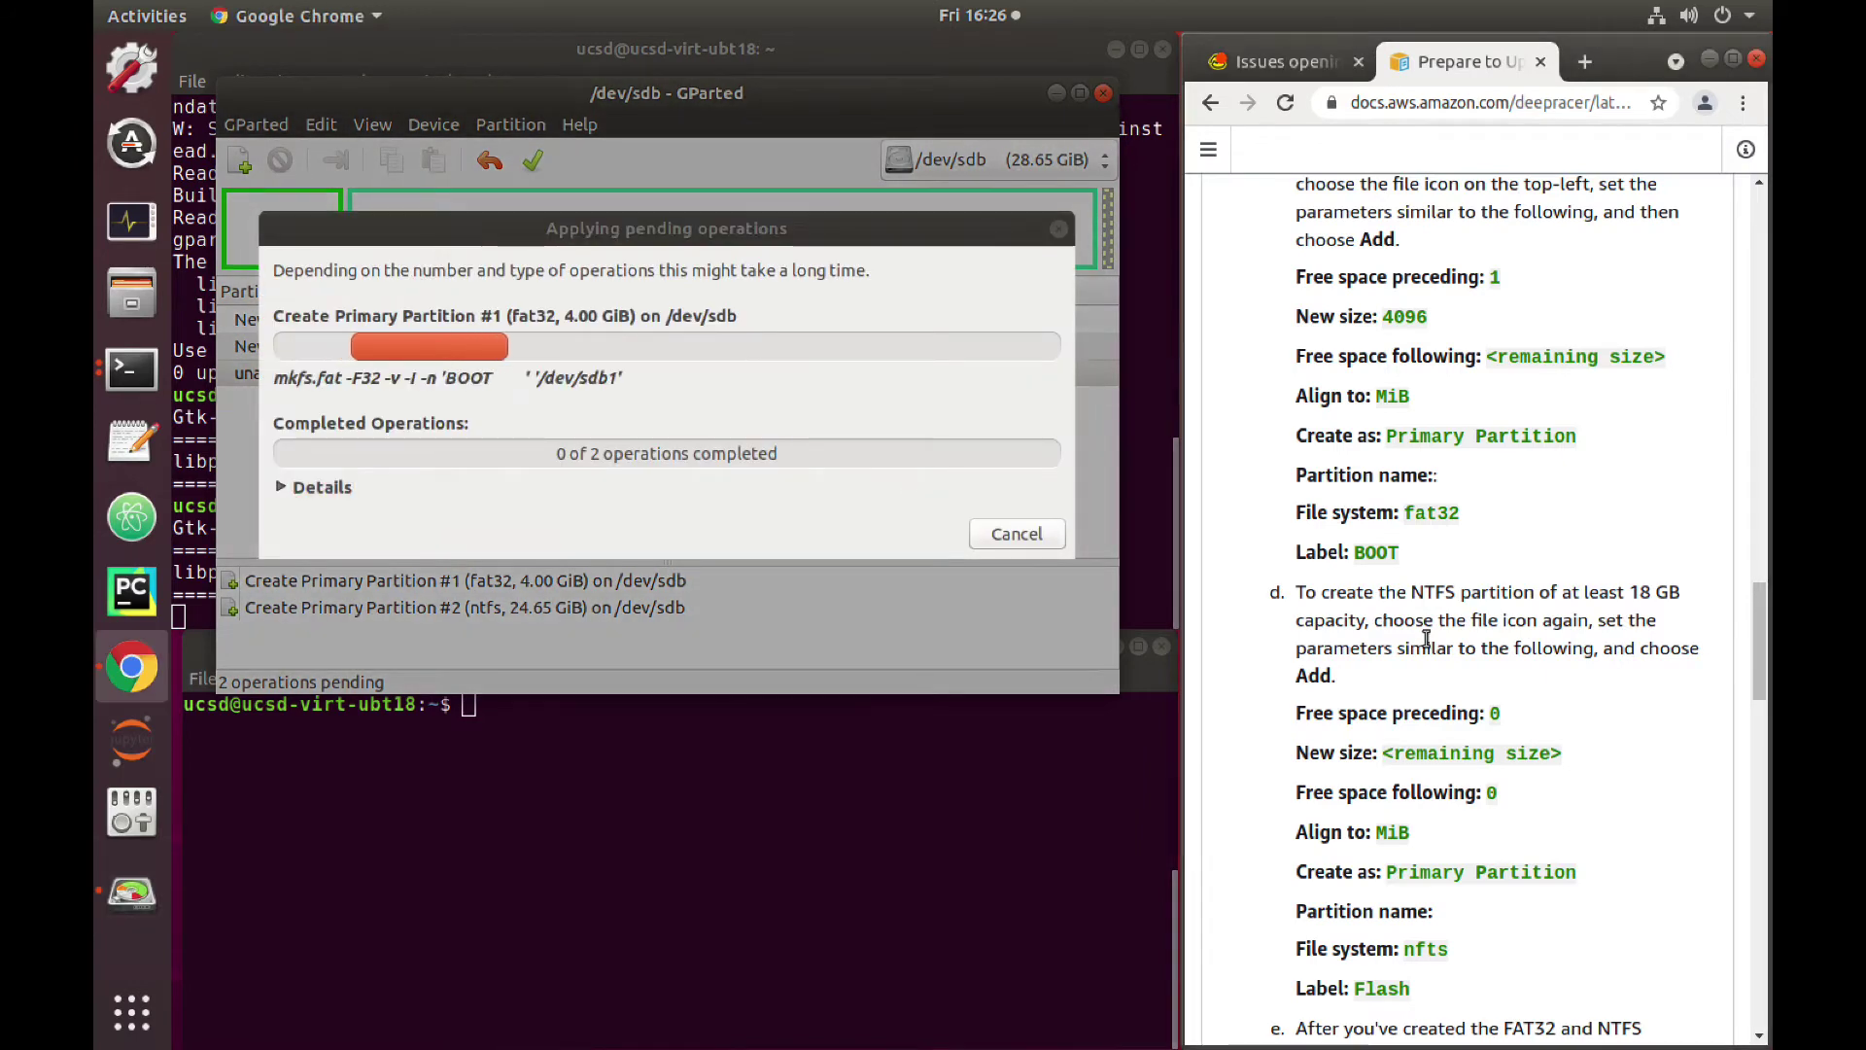
pyautogui.scroll(-5, 1425, 637)
pyautogui.scroll(-1, 1426, 637)
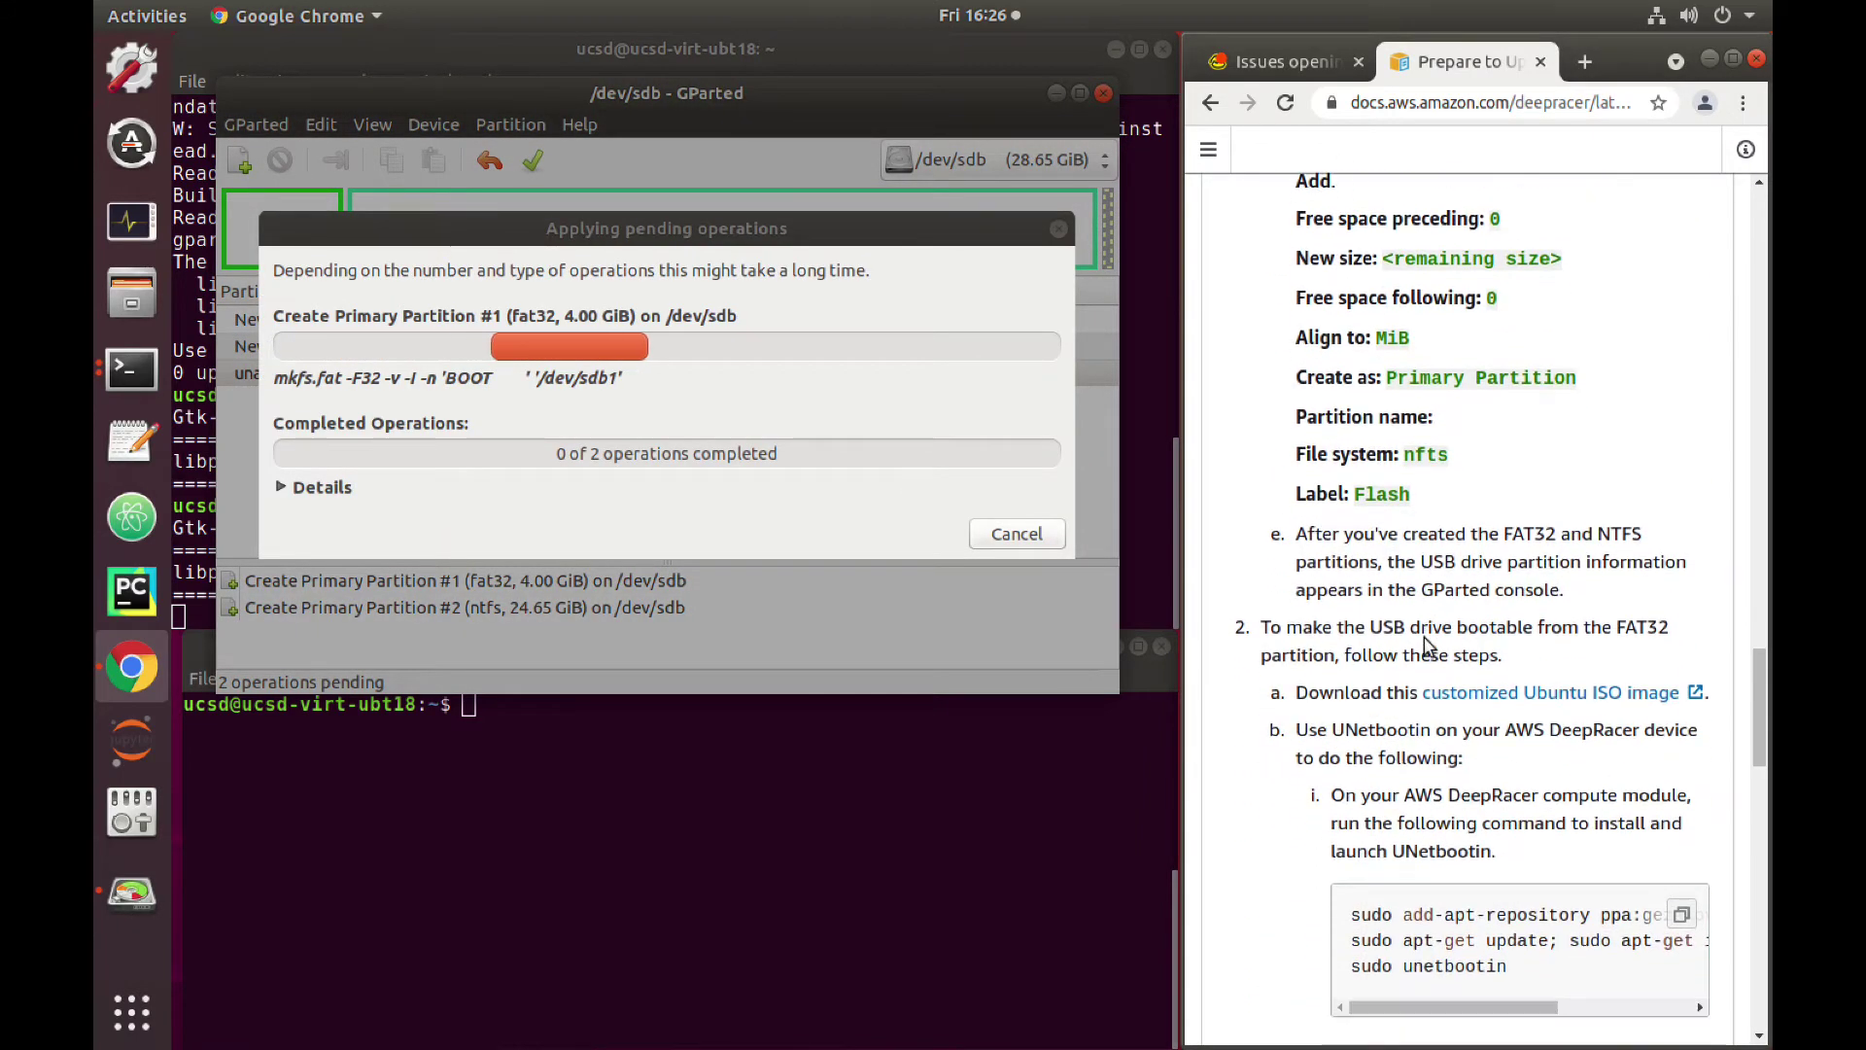
pyautogui.scroll(-1, 1428, 635)
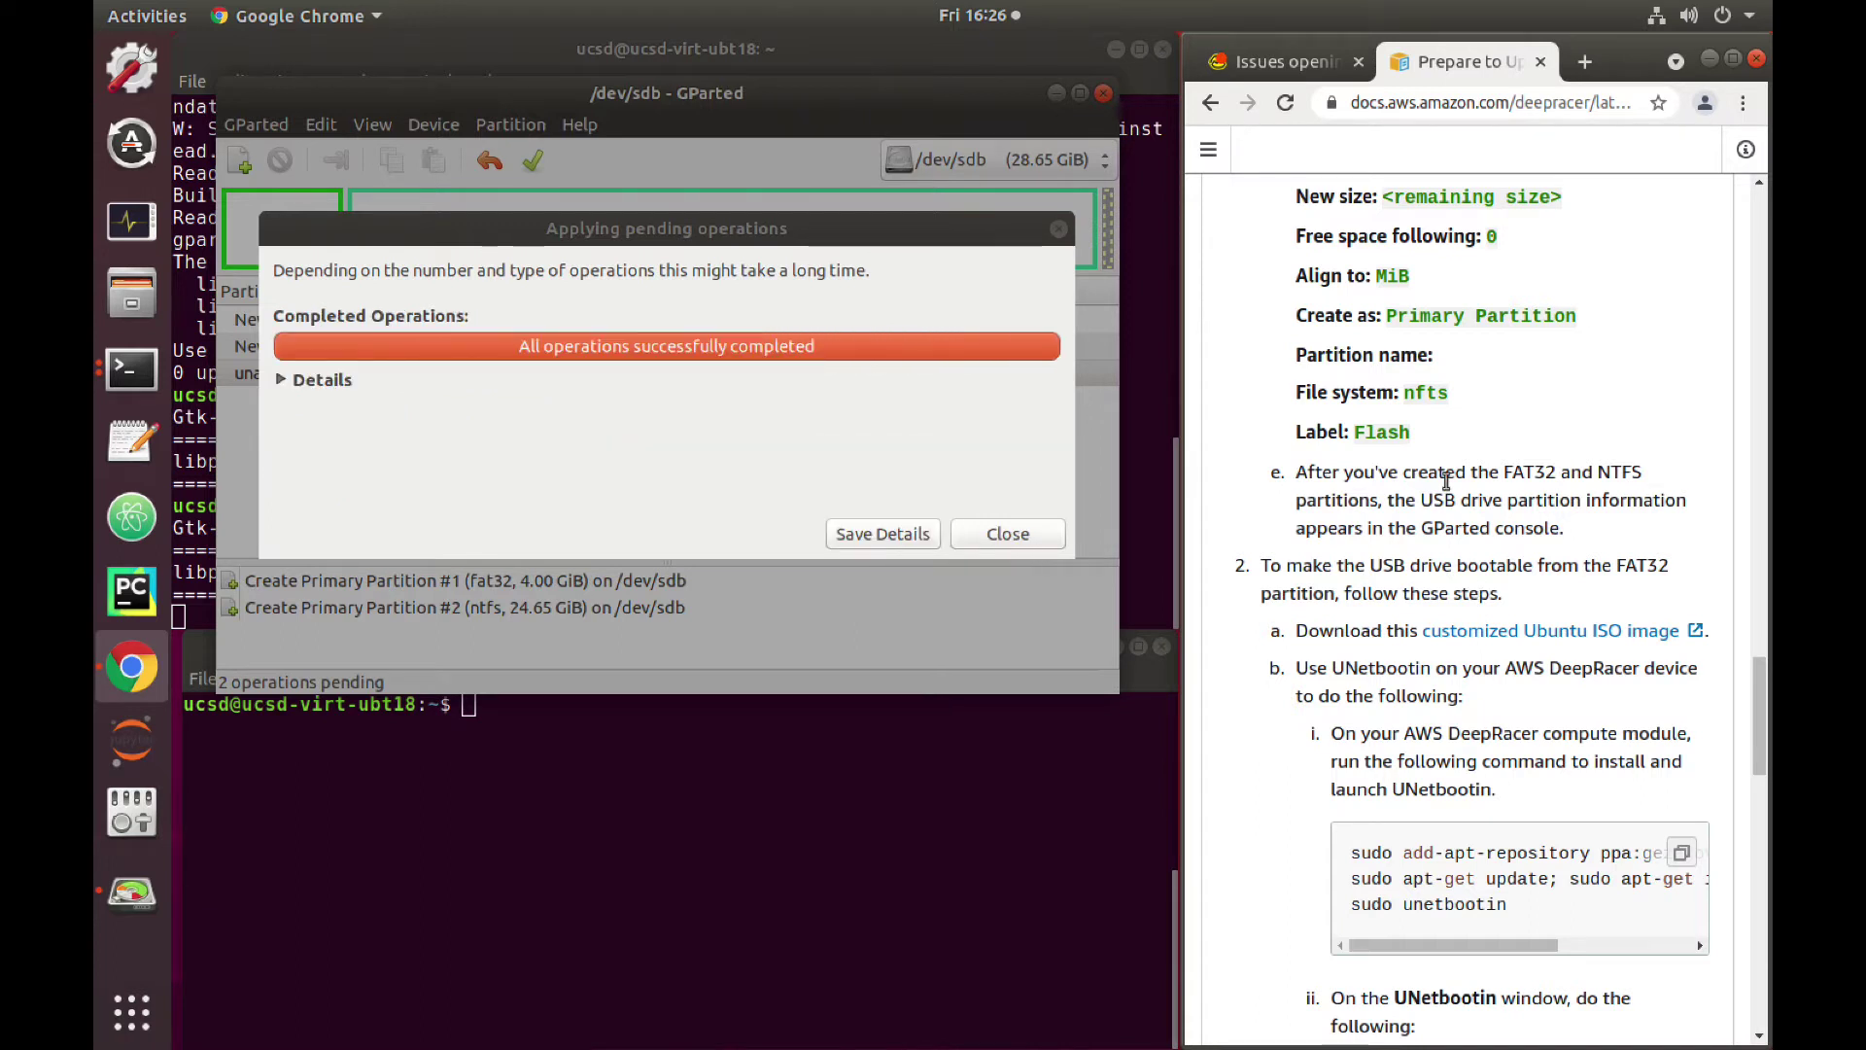
pyautogui.click(1011, 536)
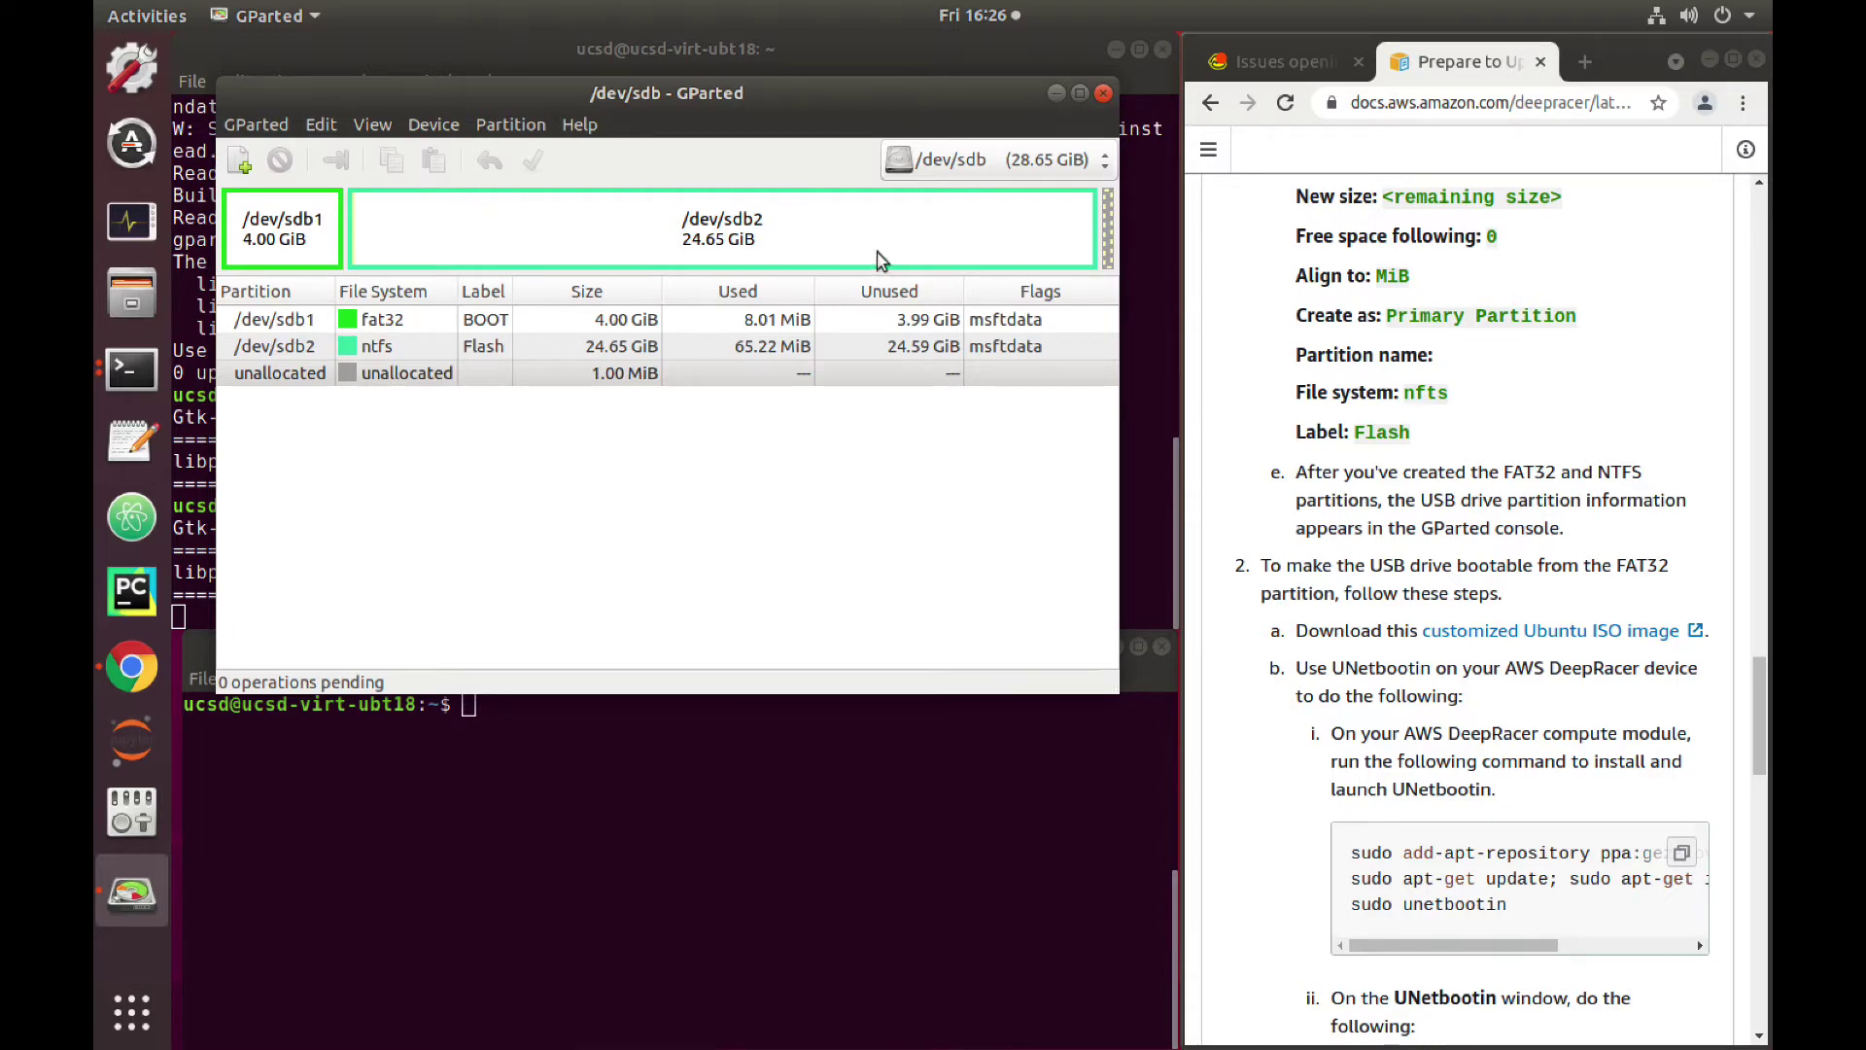
# Step: Download the customized Ubuntu 20.04 ISO image into the Downloads folder
pyautogui.click(1156, 435)
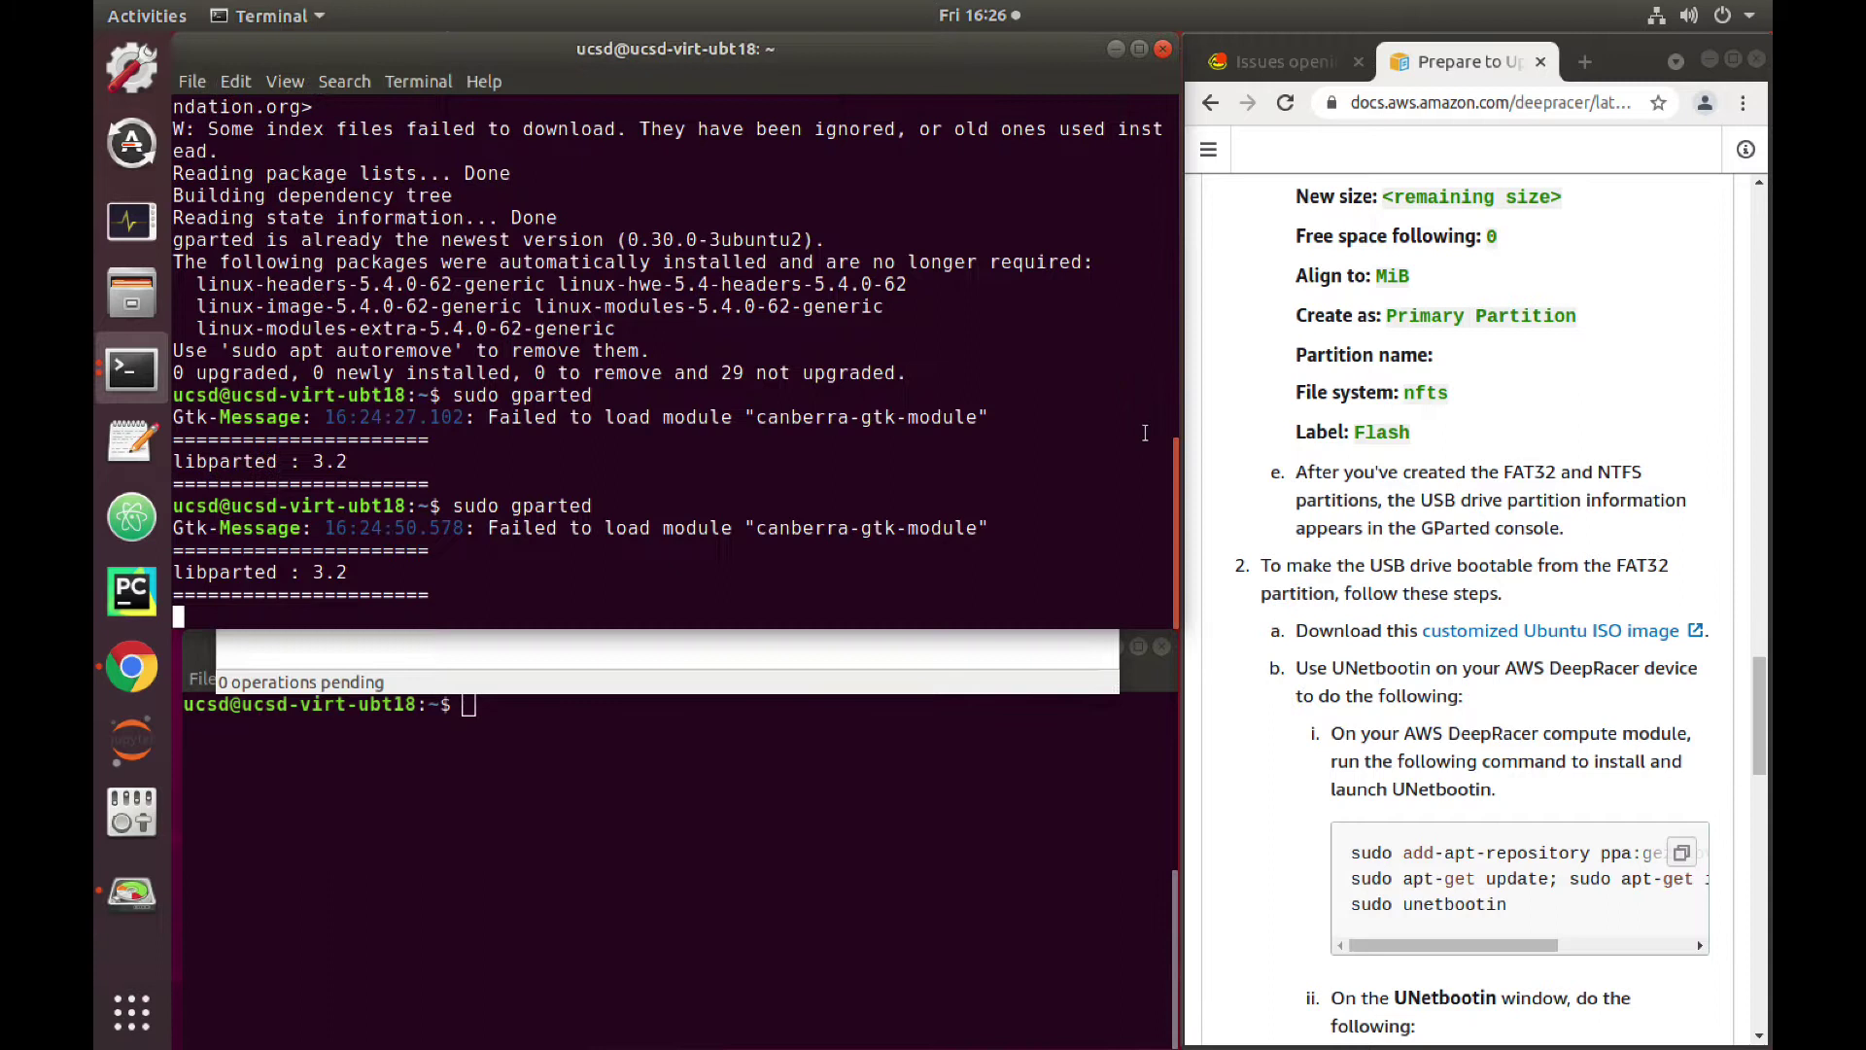
pyautogui.click(1069, 701)
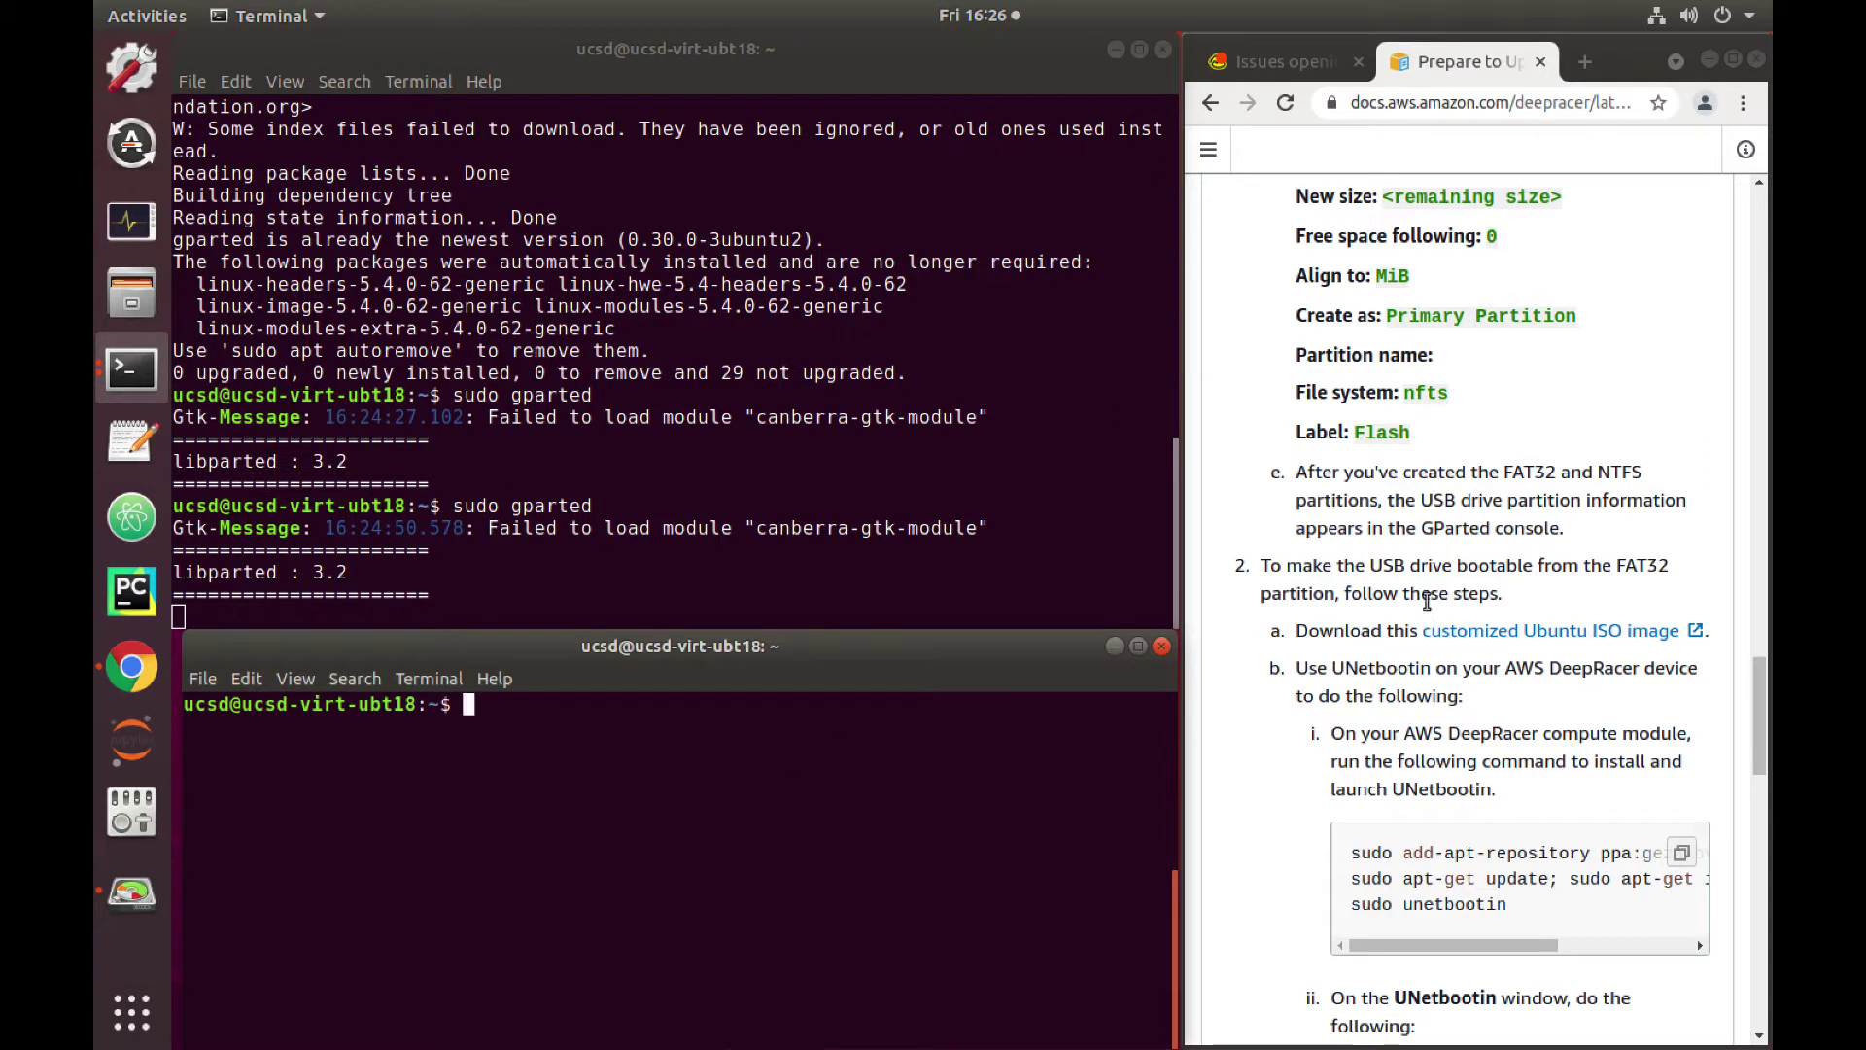
pyautogui.click(1537, 642)
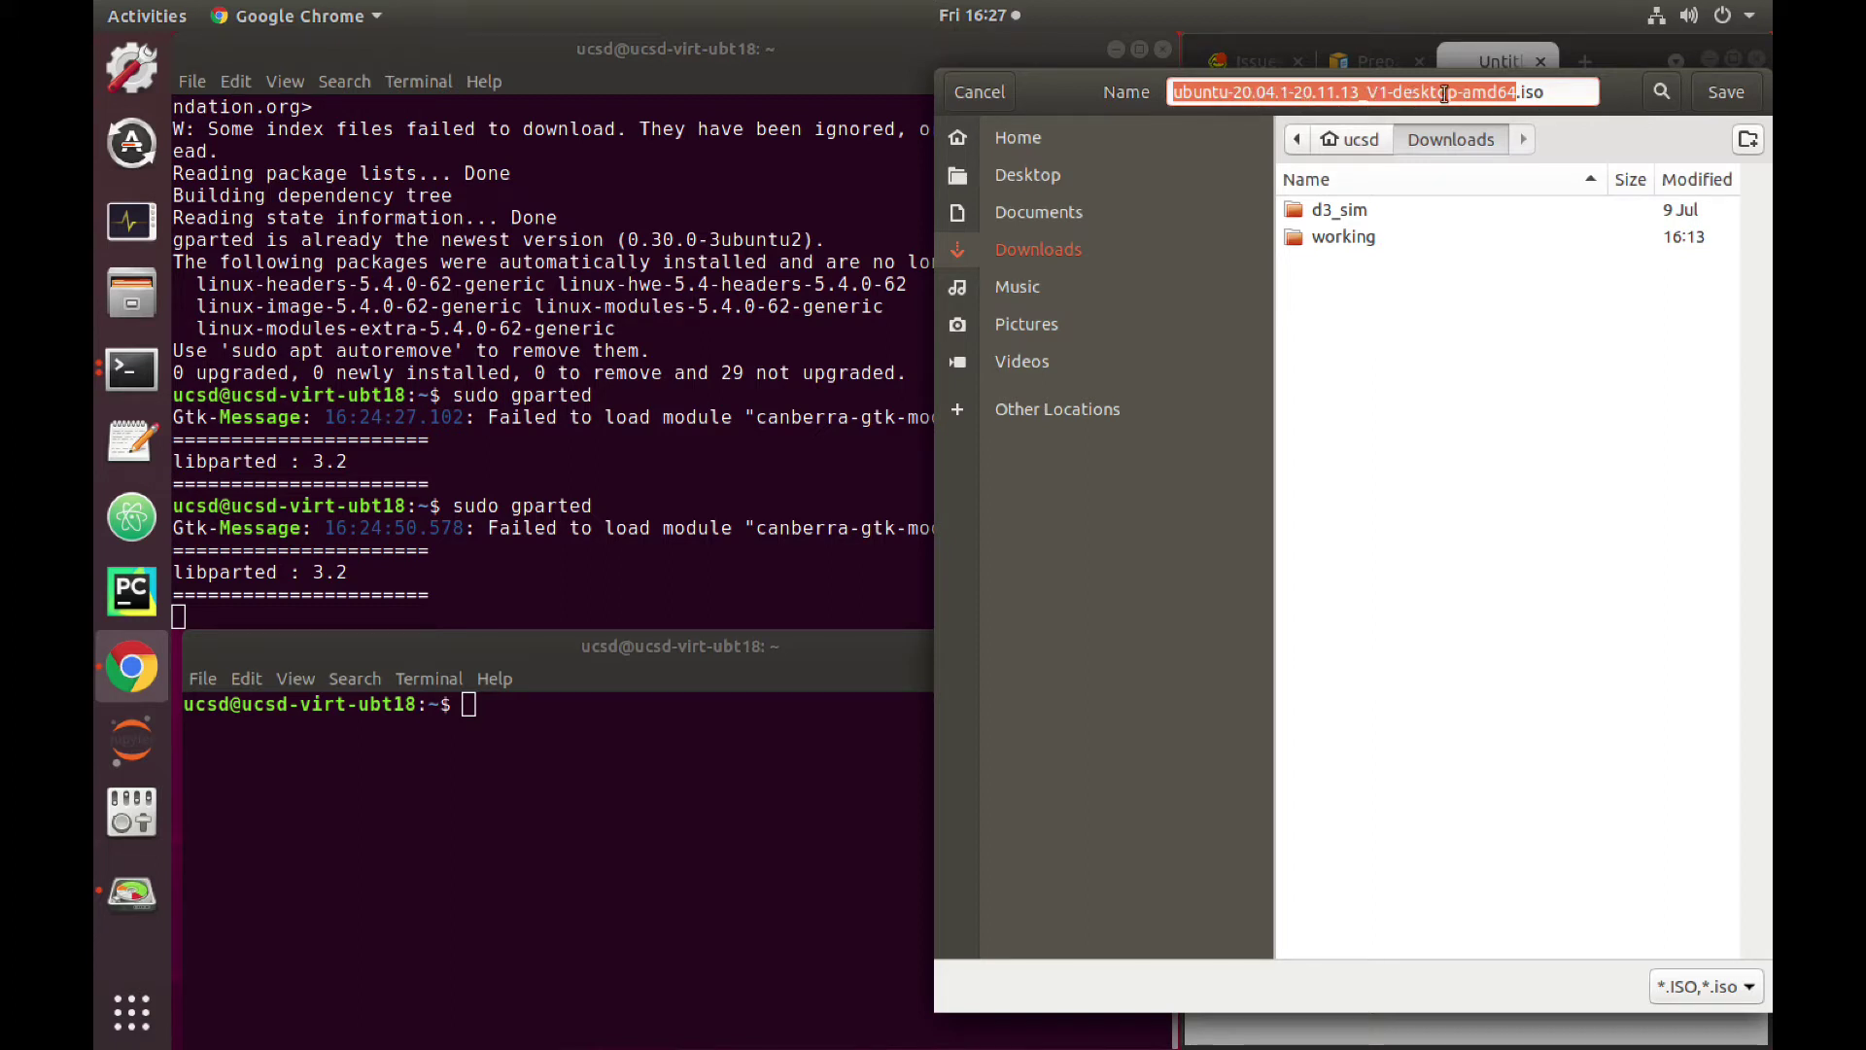
pyautogui.click(1724, 91)
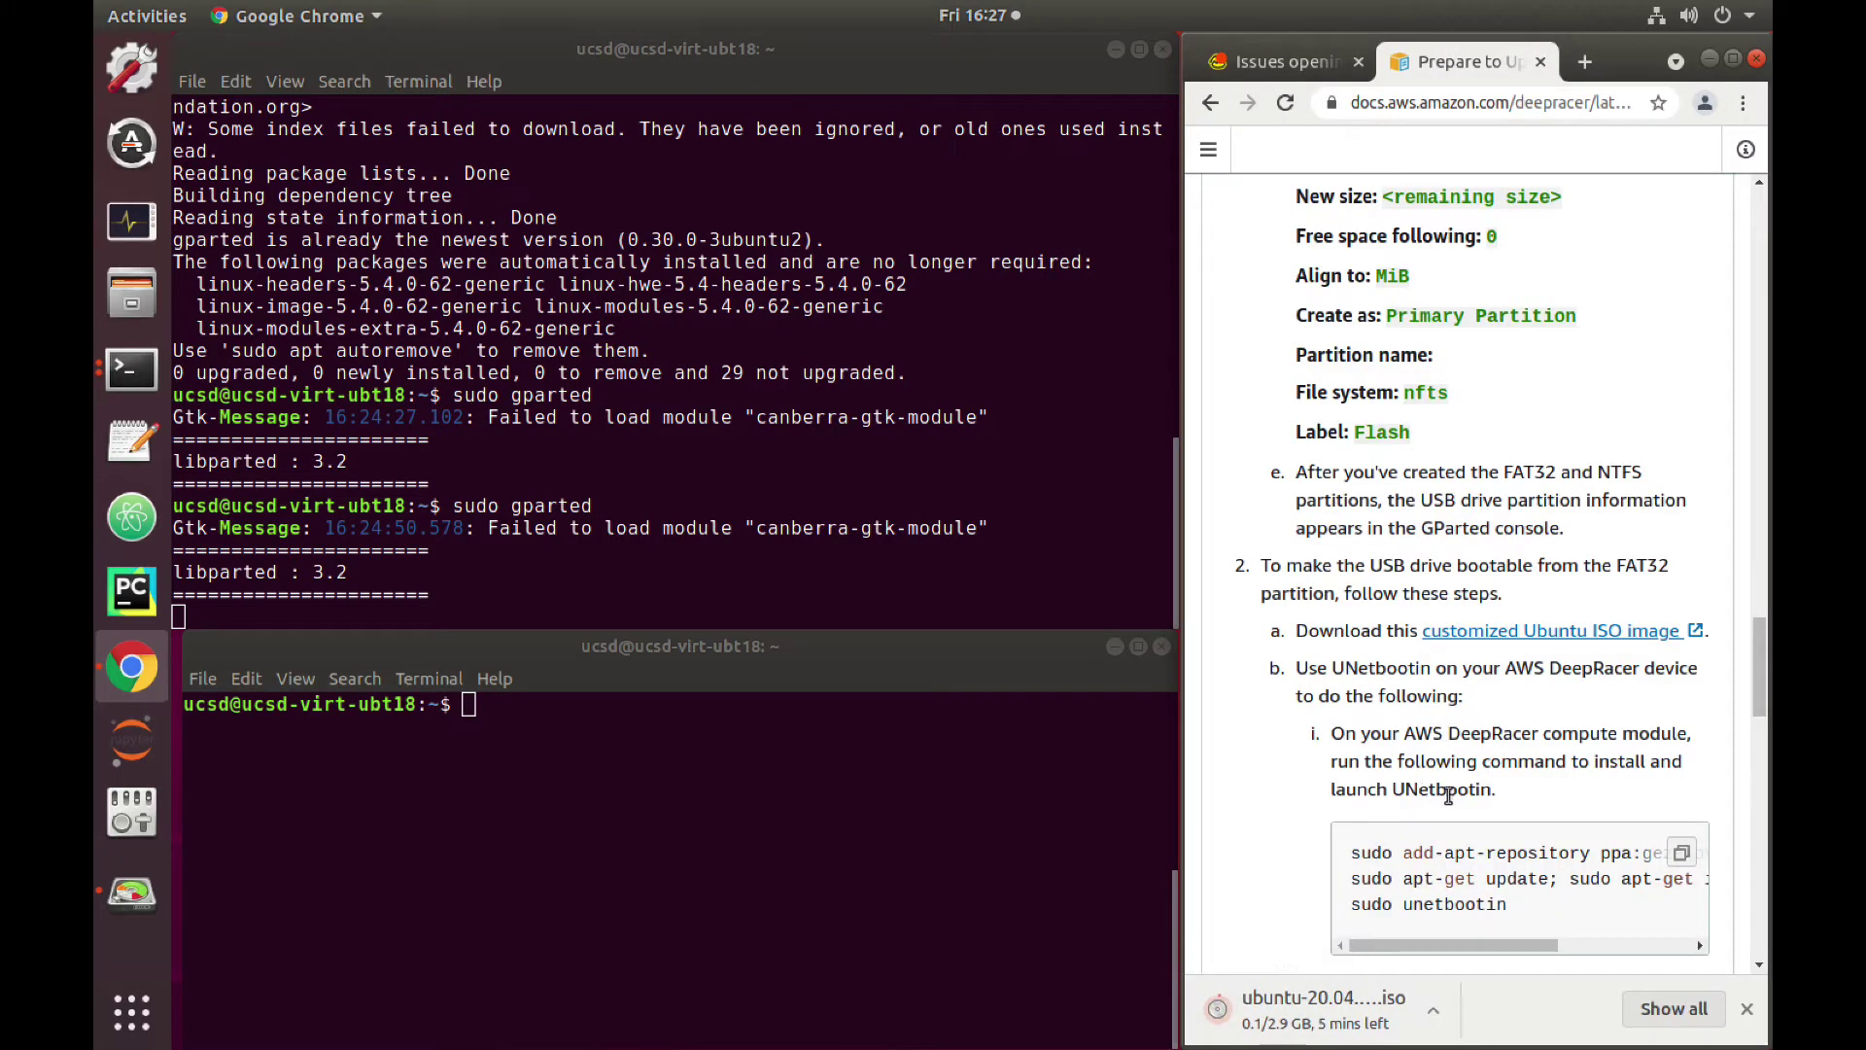
# Step: Copy the add-apt-repository ppa:gezakovacs/ppa line from the AWS guide
pyautogui.scroll(-4, 1476, 792)
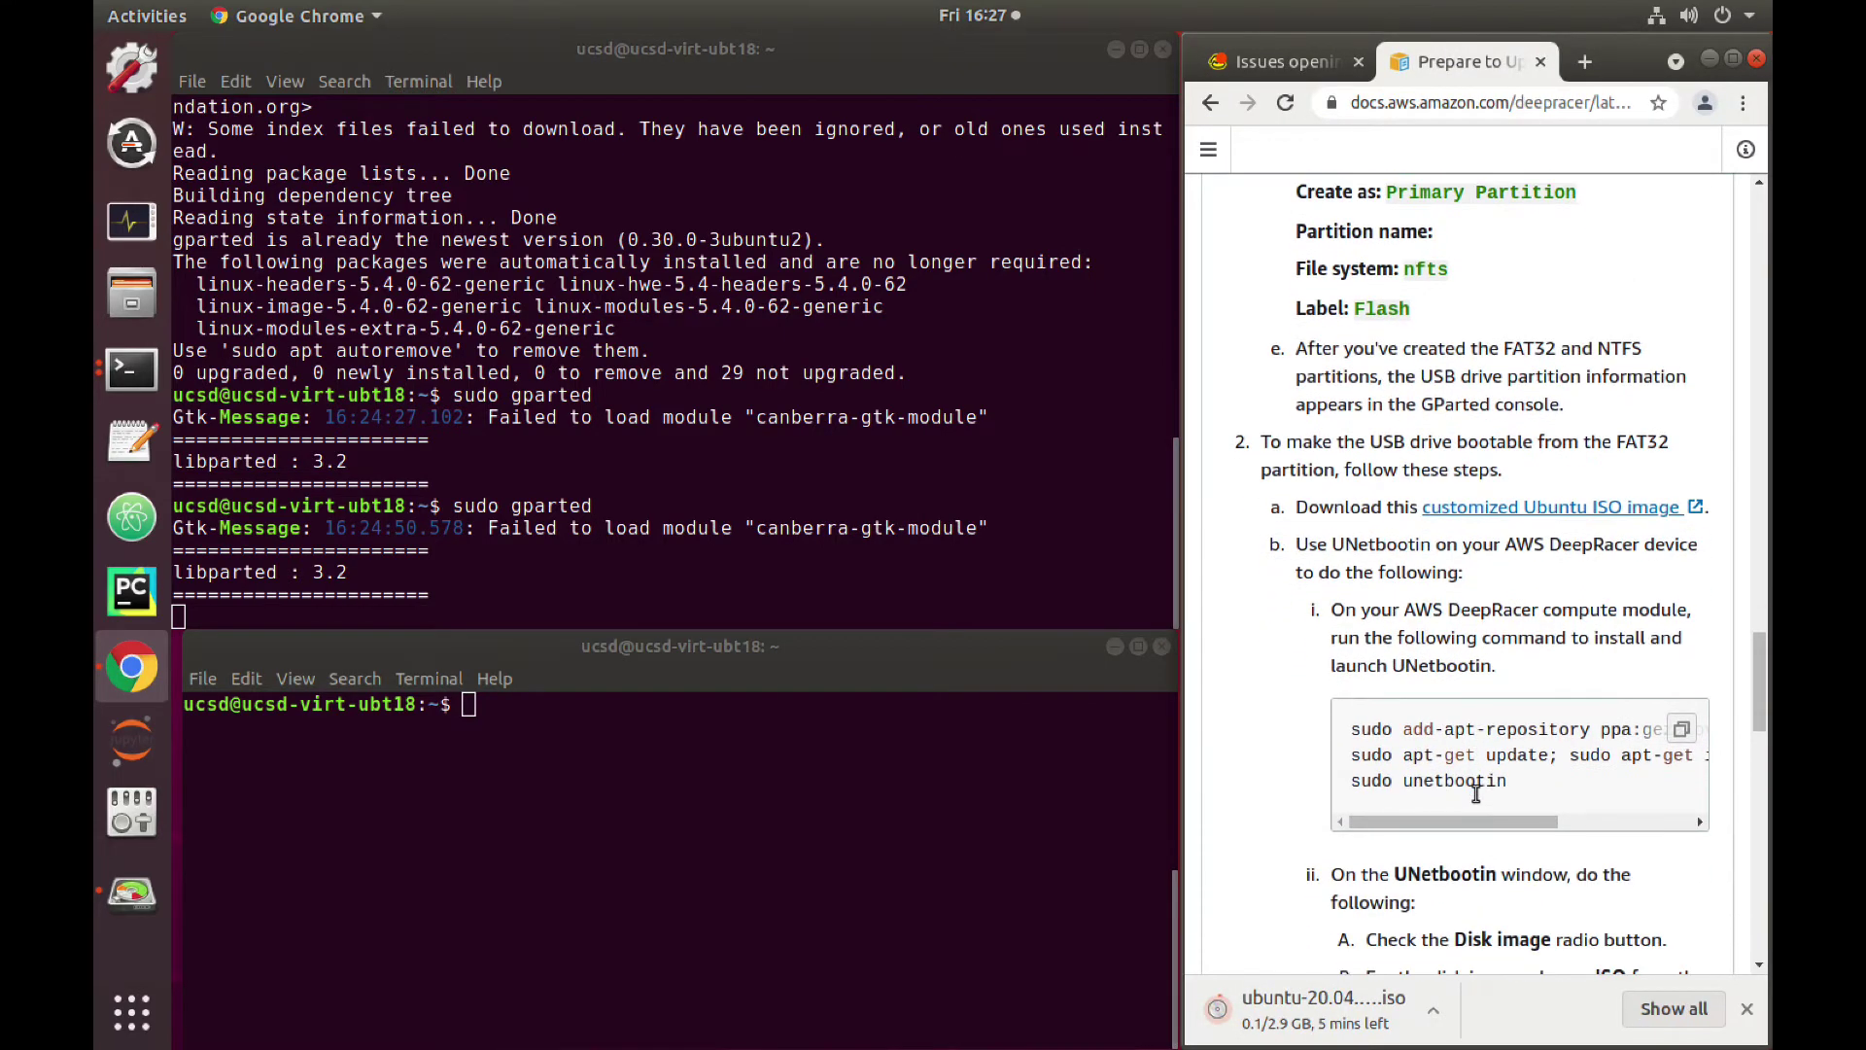
pyautogui.scroll(-1, 1475, 805)
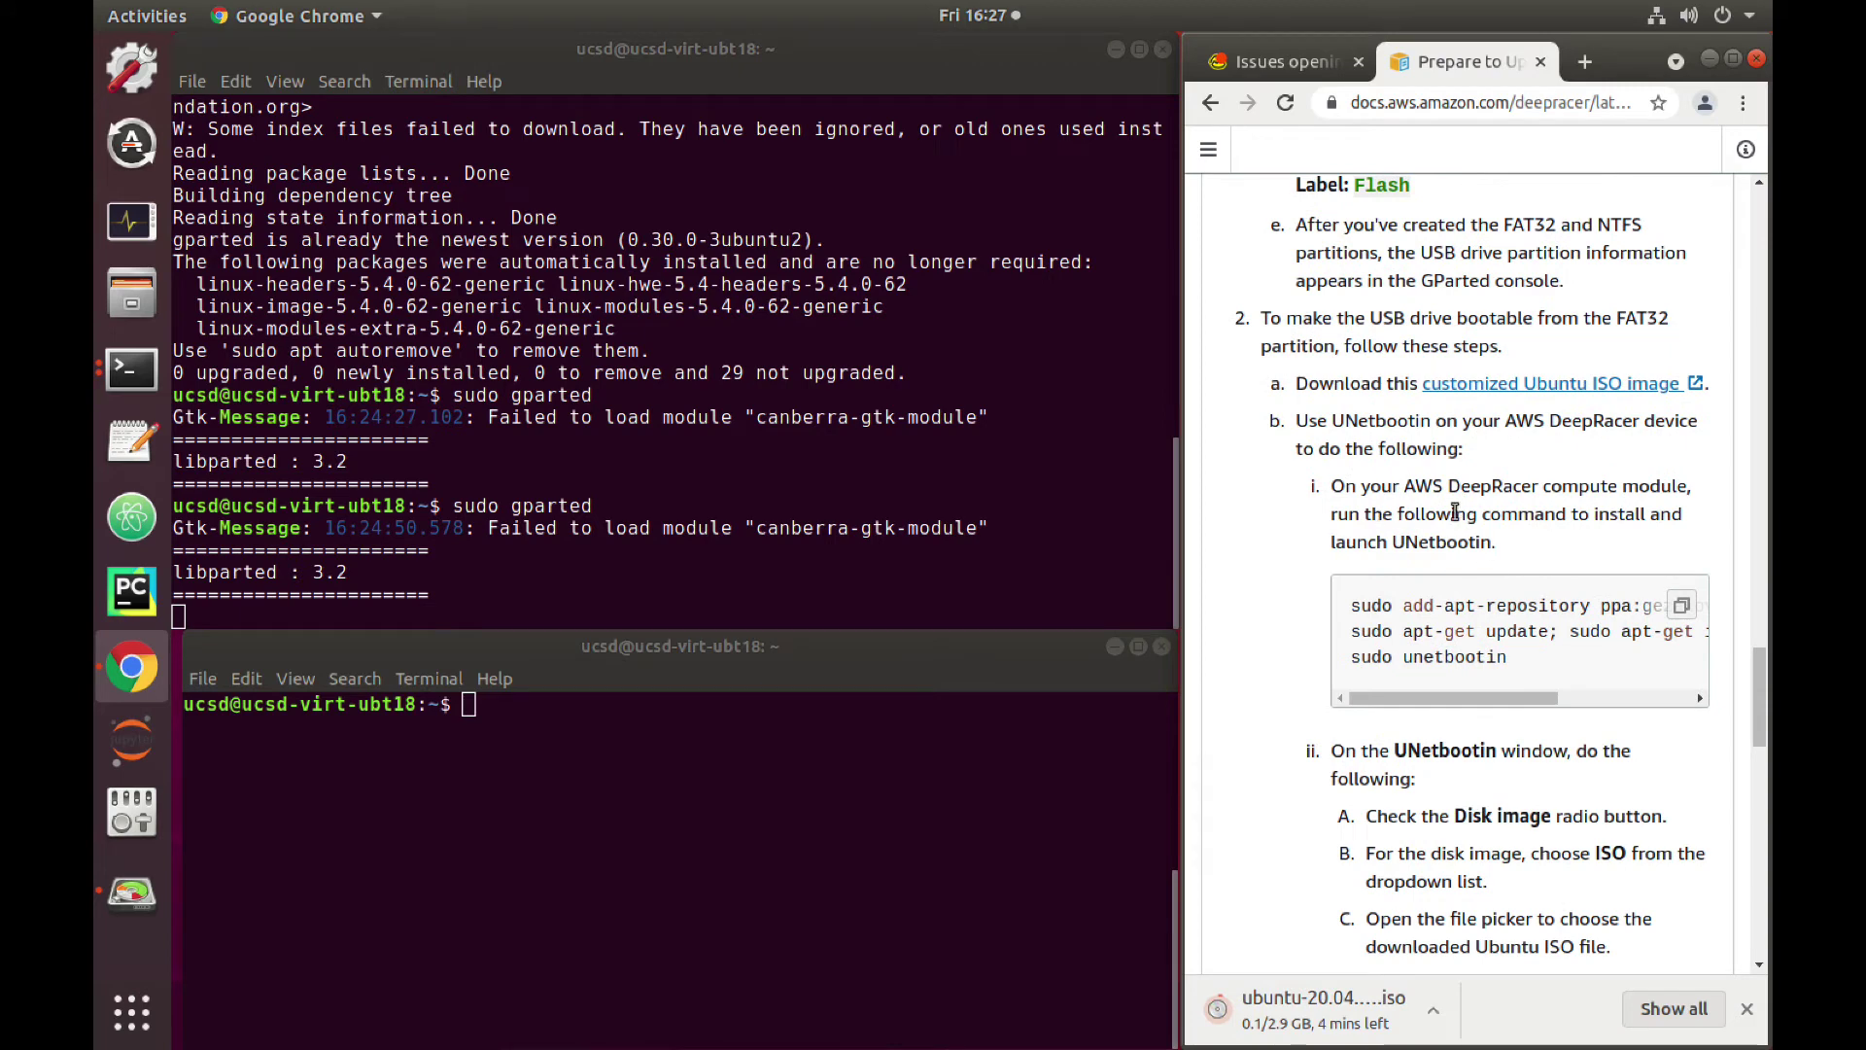
pyautogui.moveTo(1350, 609); pyautogui.dragTo(1592, 610)
pyautogui.click(1681, 605)
pyautogui.hscroll(2, 1703, 627)
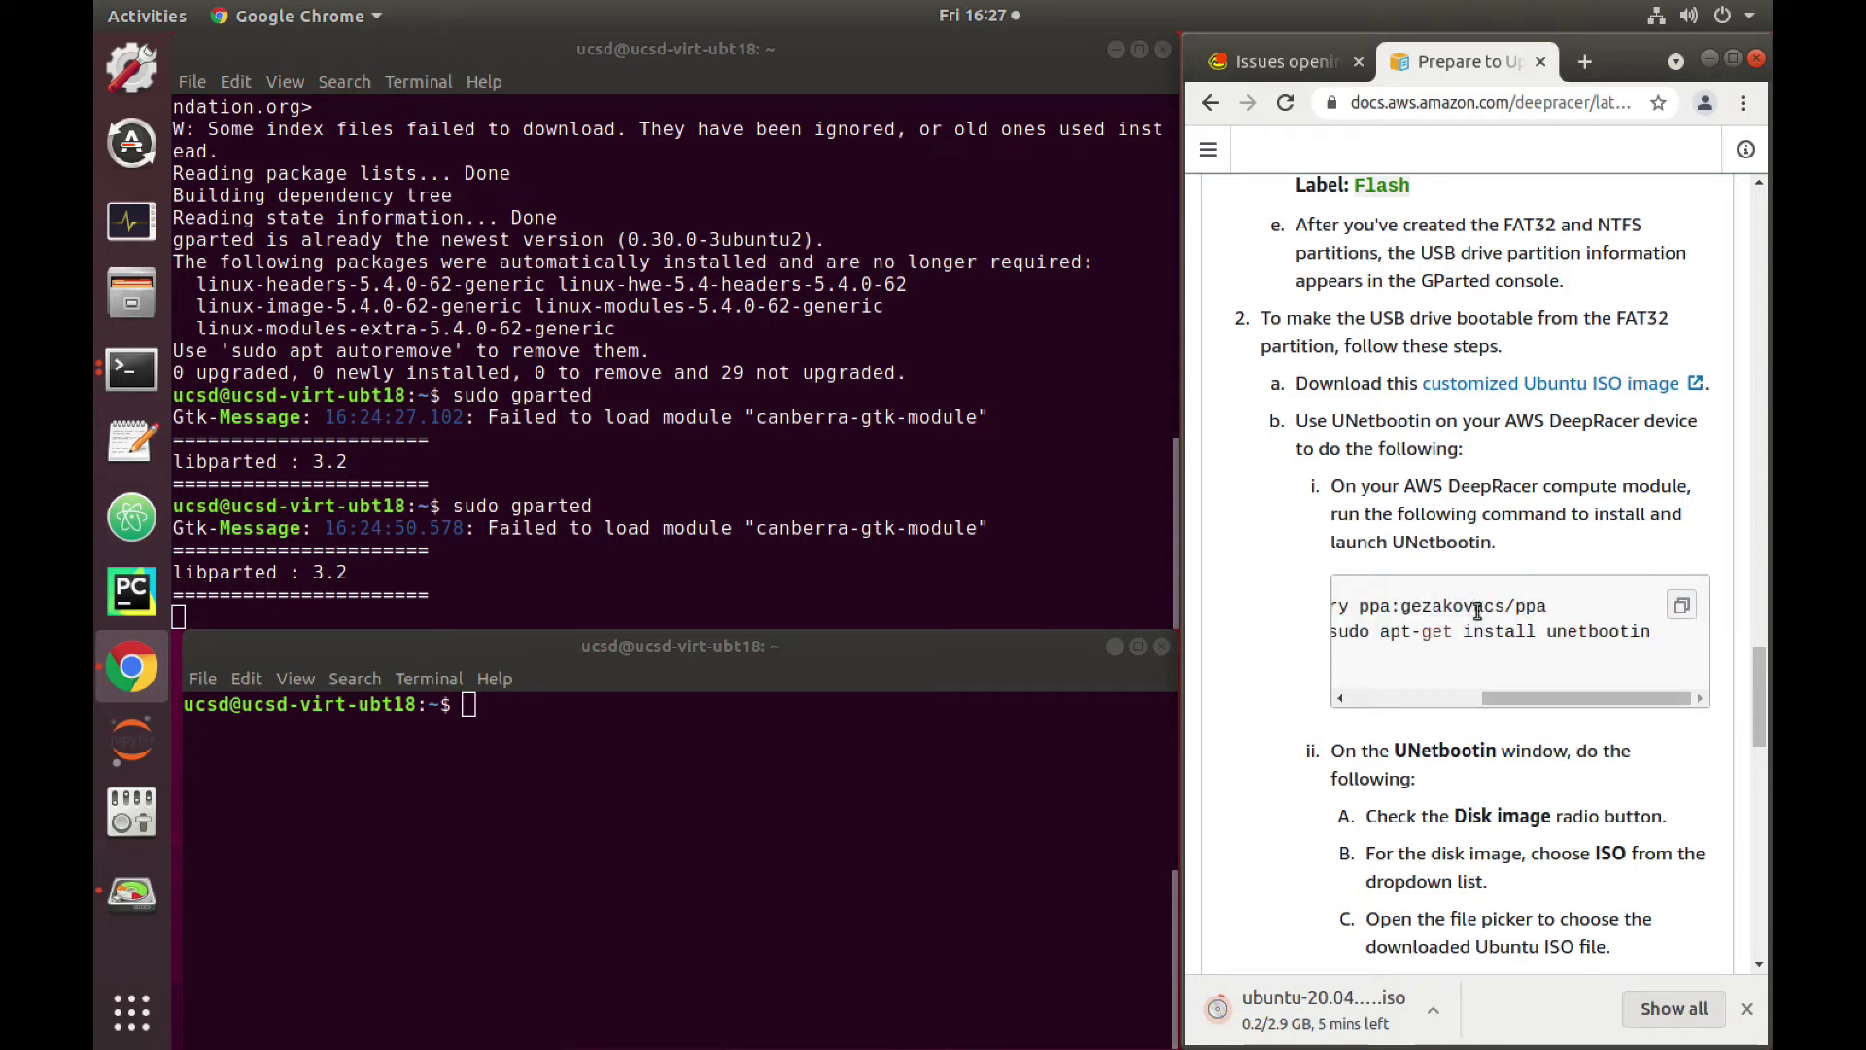
pyautogui.moveTo(1584, 698); pyautogui.dragTo(1307, 690)
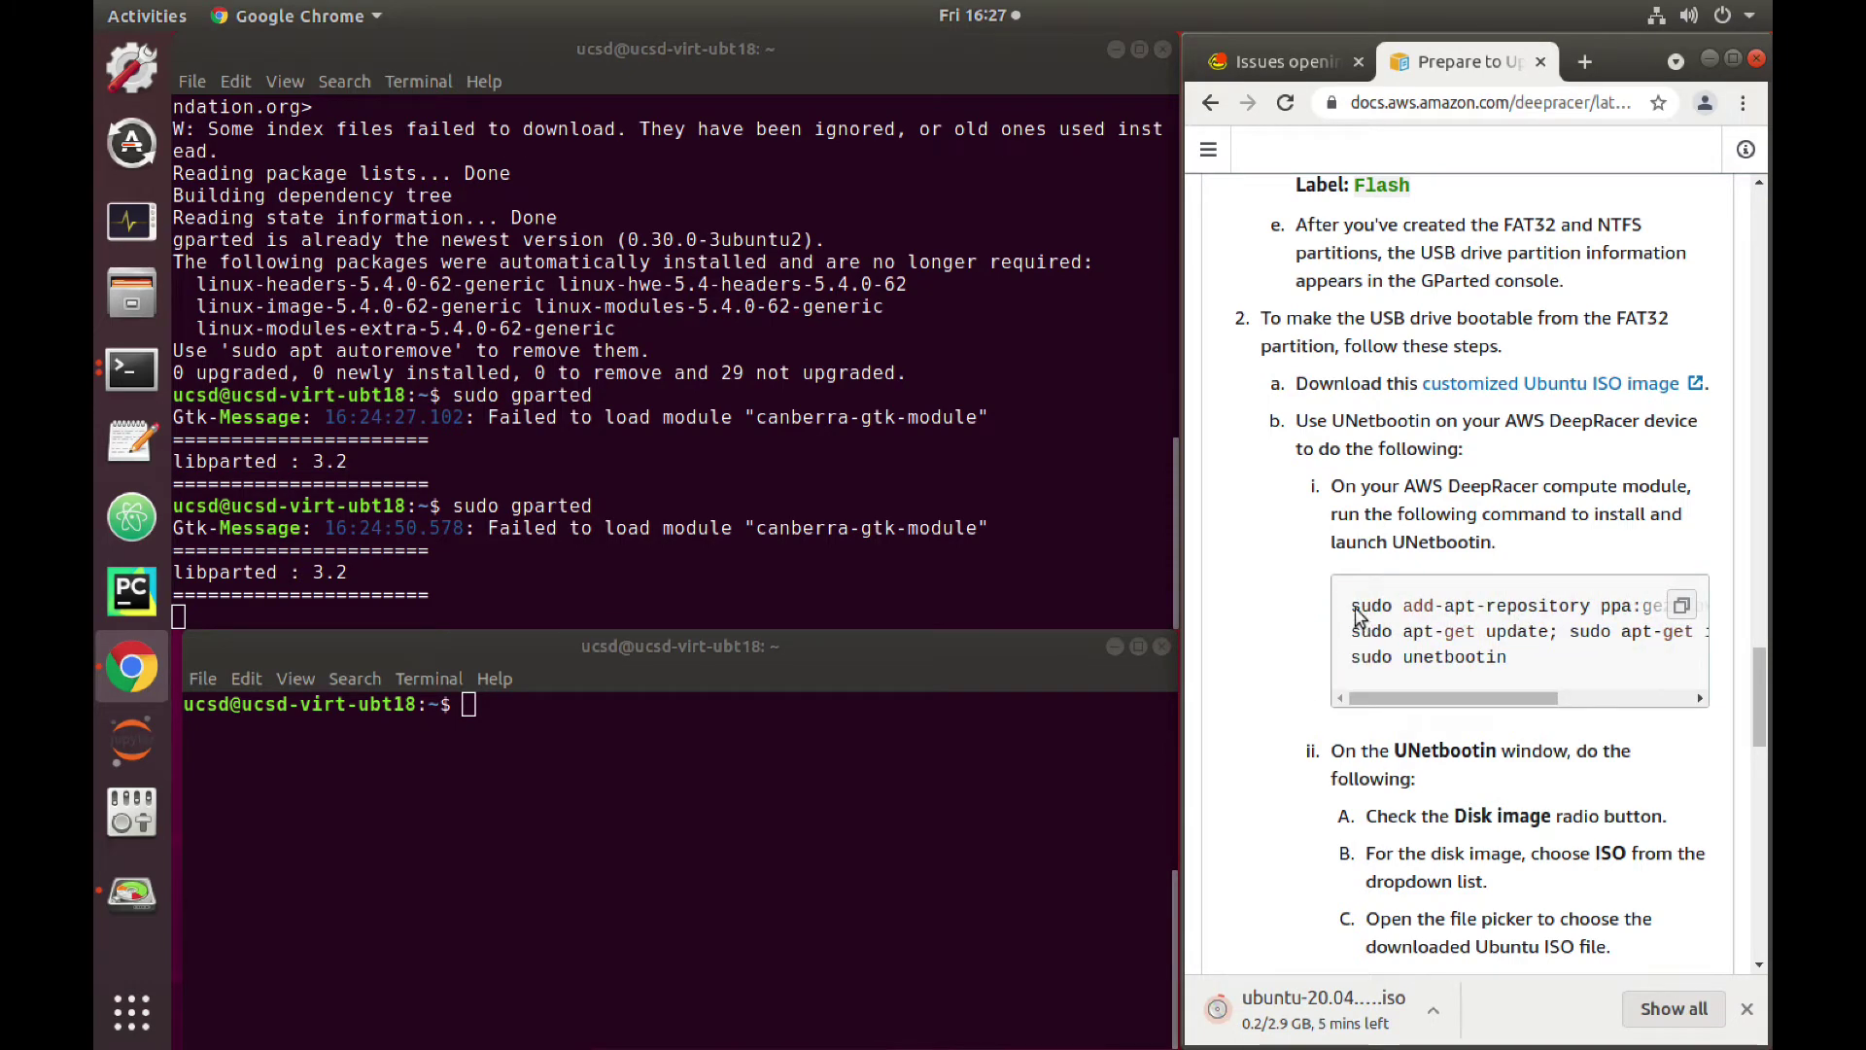
pyautogui.click(1681, 606)
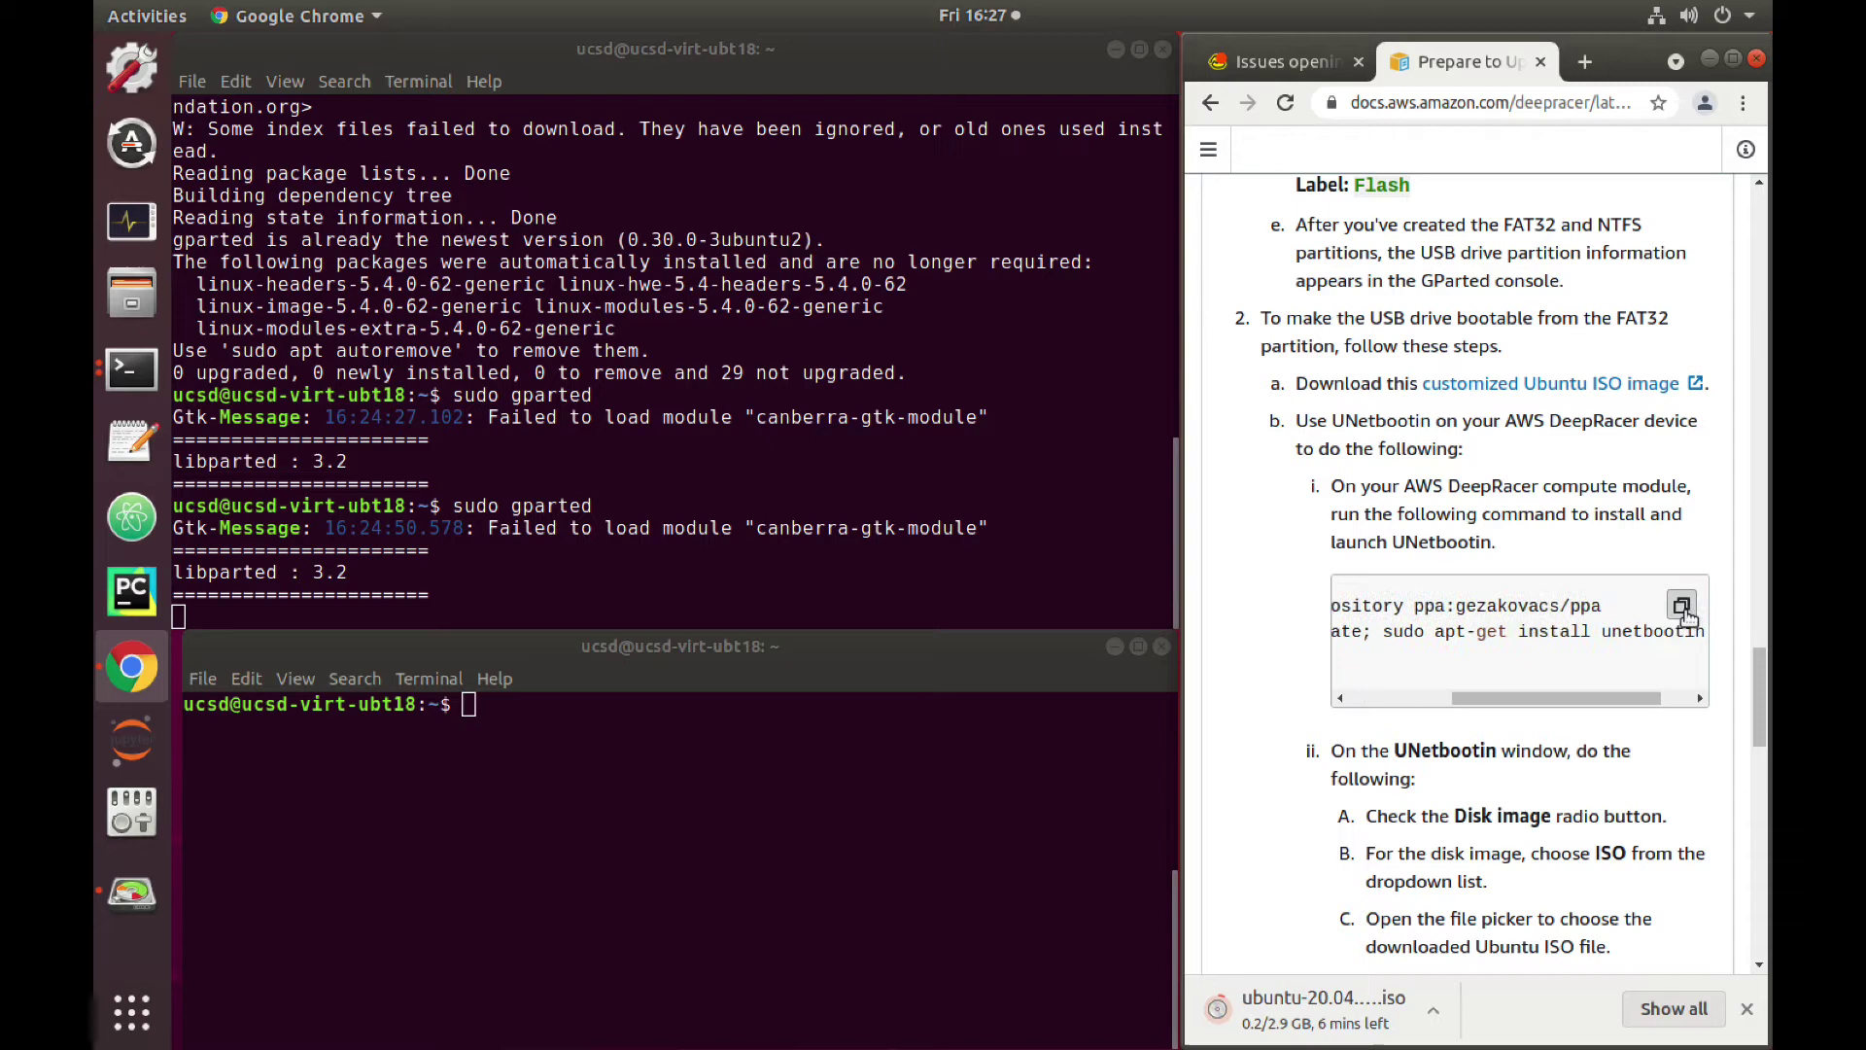
pyautogui.moveTo(1351, 605); pyautogui.dragTo(1586, 615)
pyautogui.rightClick(1541, 614)
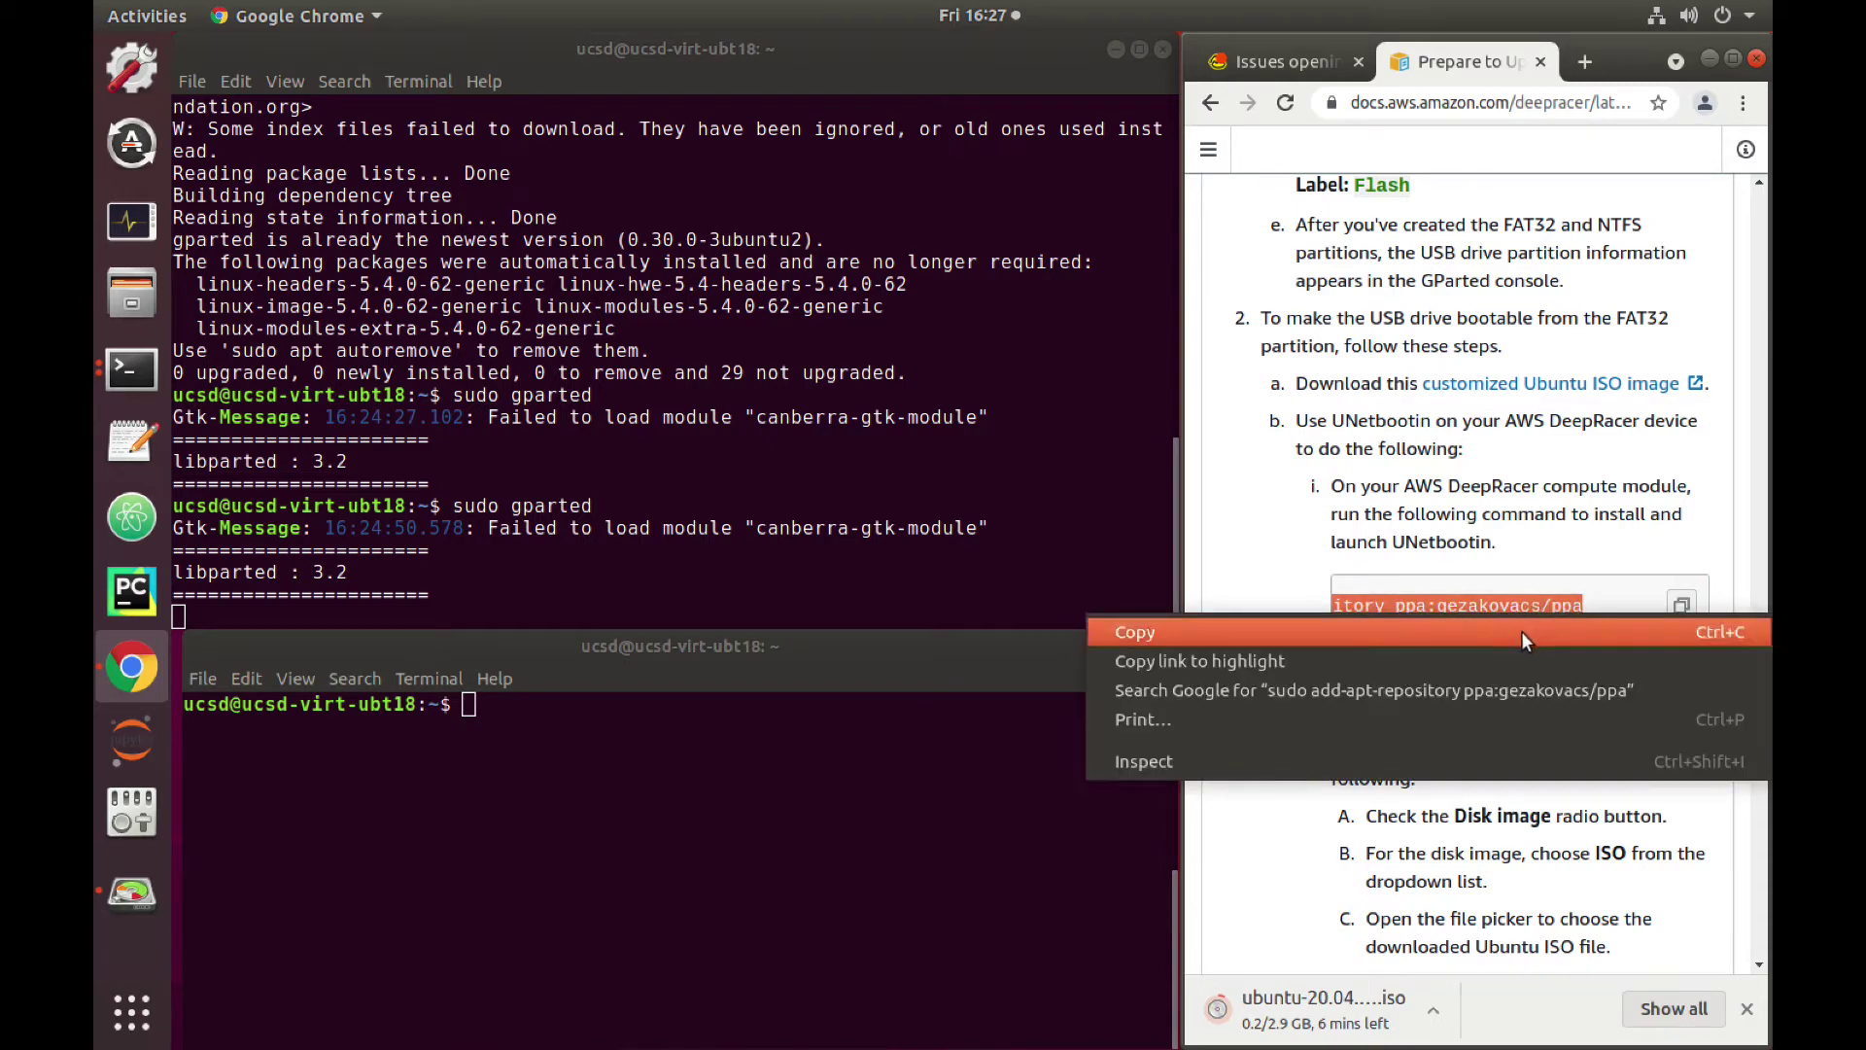
pyautogui.click(1117, 632)
# Step: Paste and run the add-apt-repository command in the lower terminal
pyautogui.click(506, 756)
pyautogui.rightClick(506, 763)
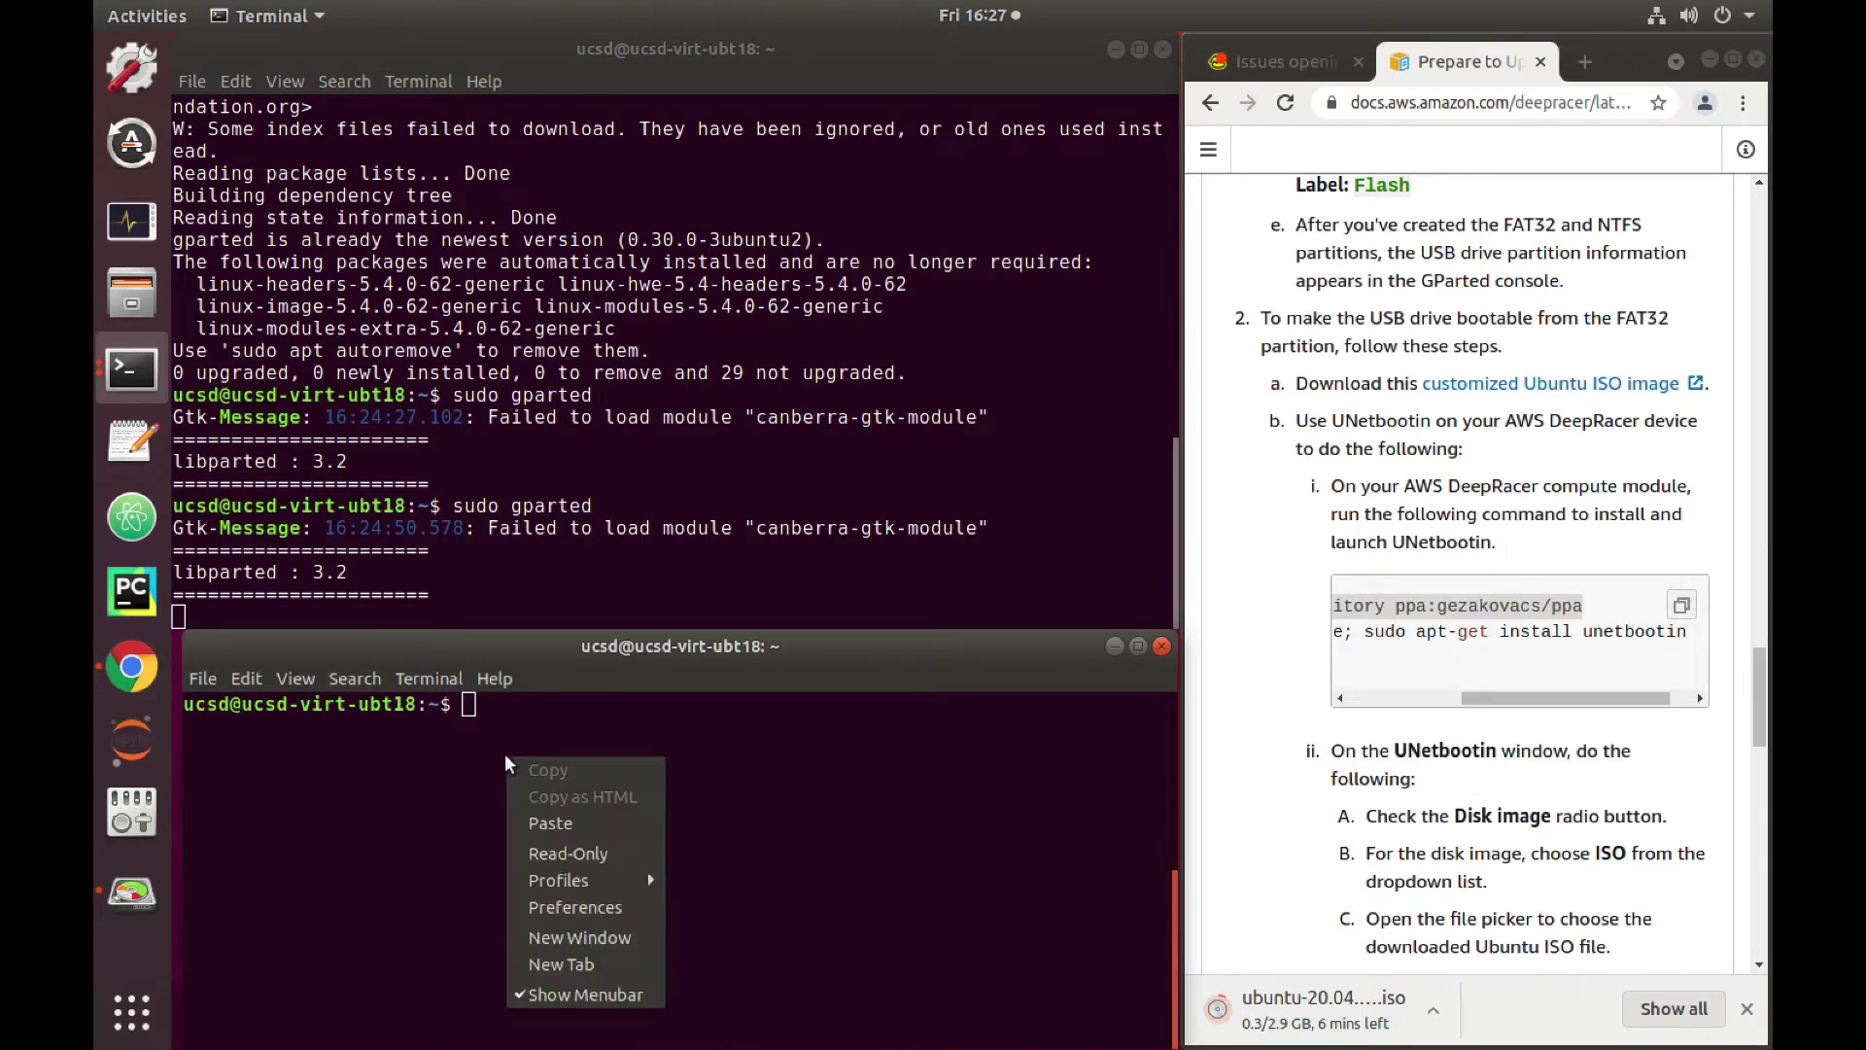
pyautogui.click(550, 822)
pyautogui.press('Return')
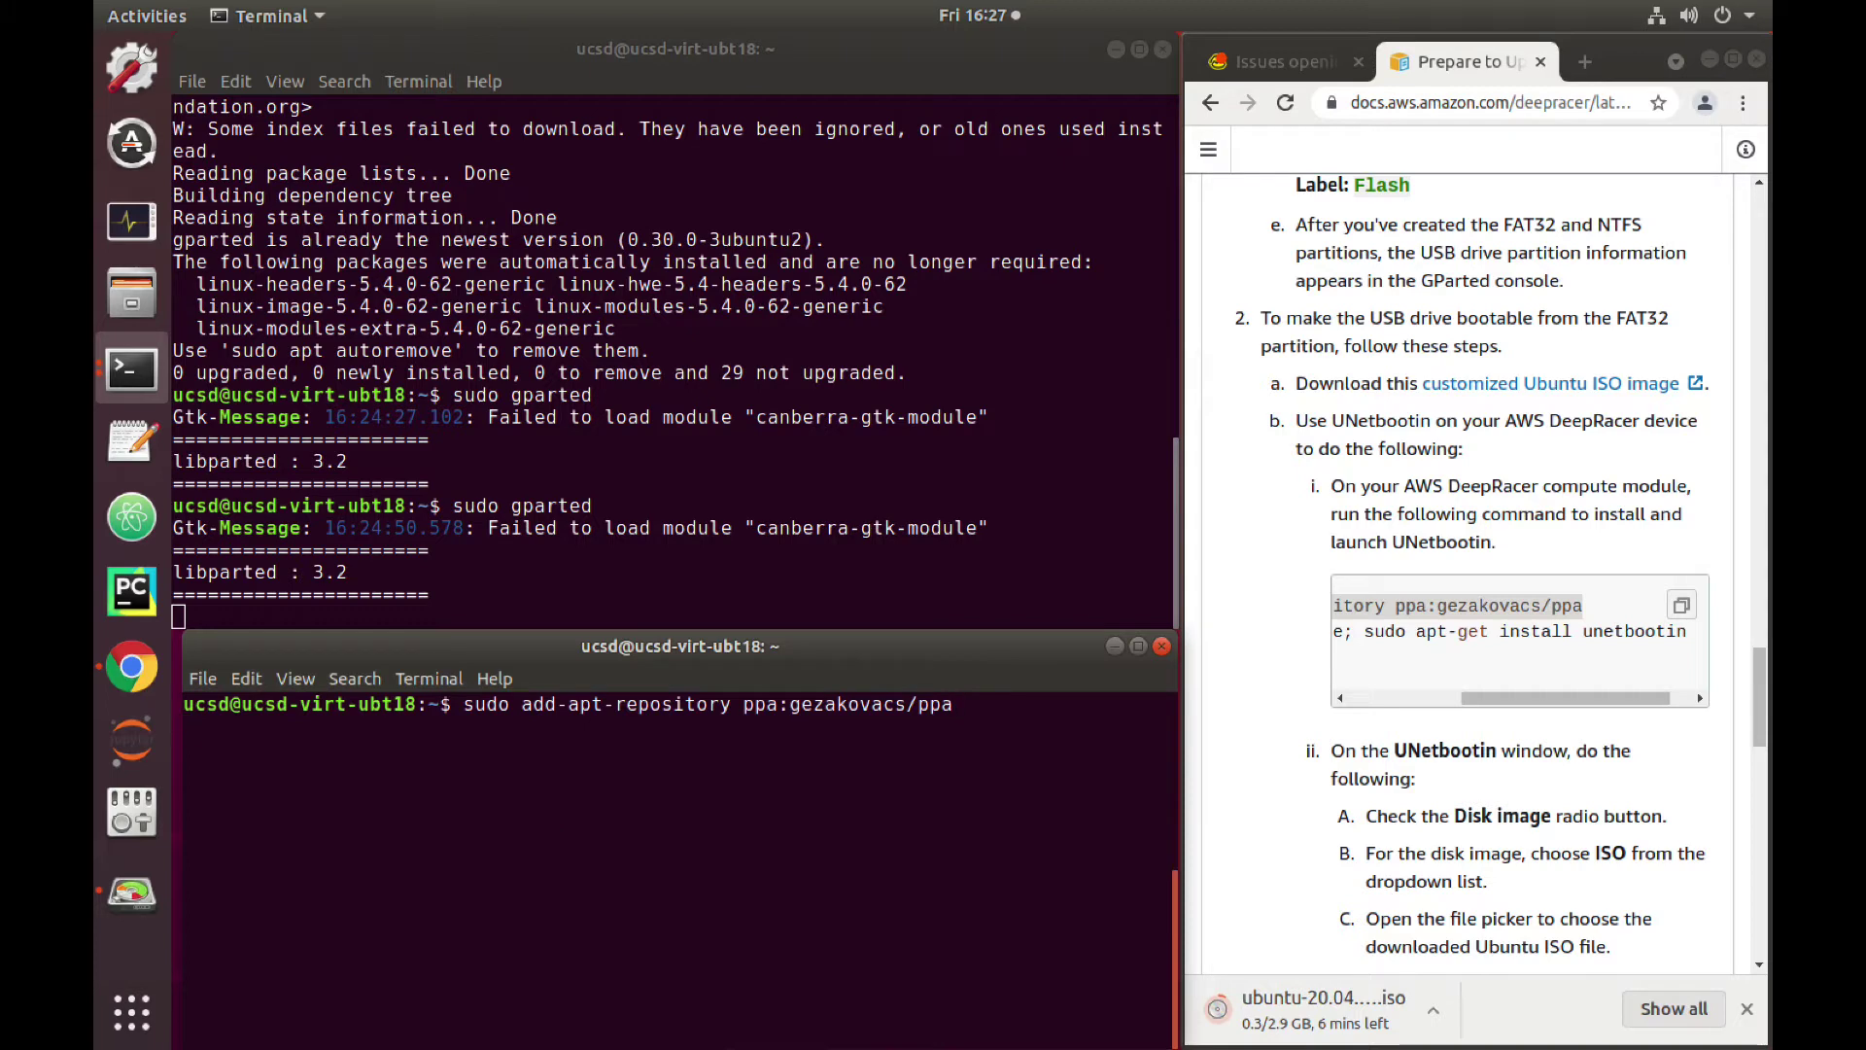
pyautogui.click(1514, 697)
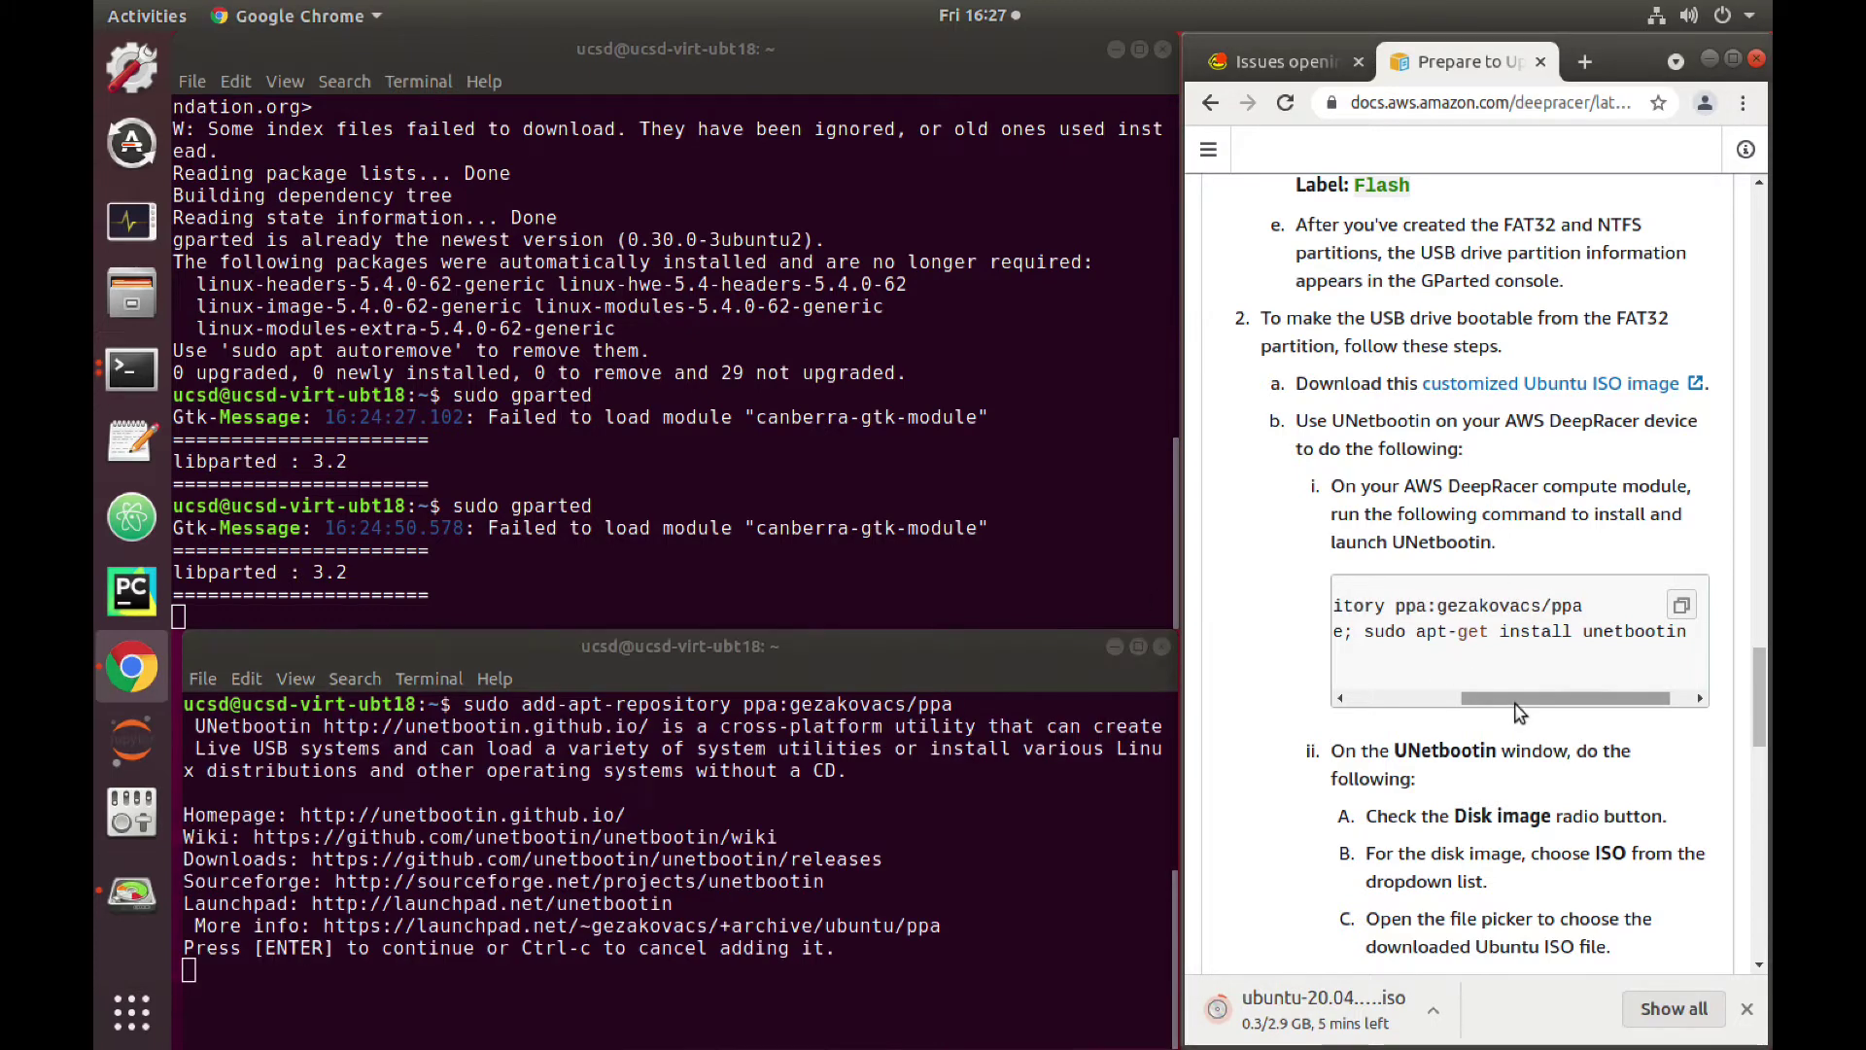
pyautogui.moveTo(1516, 700); pyautogui.dragTo(1320, 715)
pyautogui.click(764, 911)
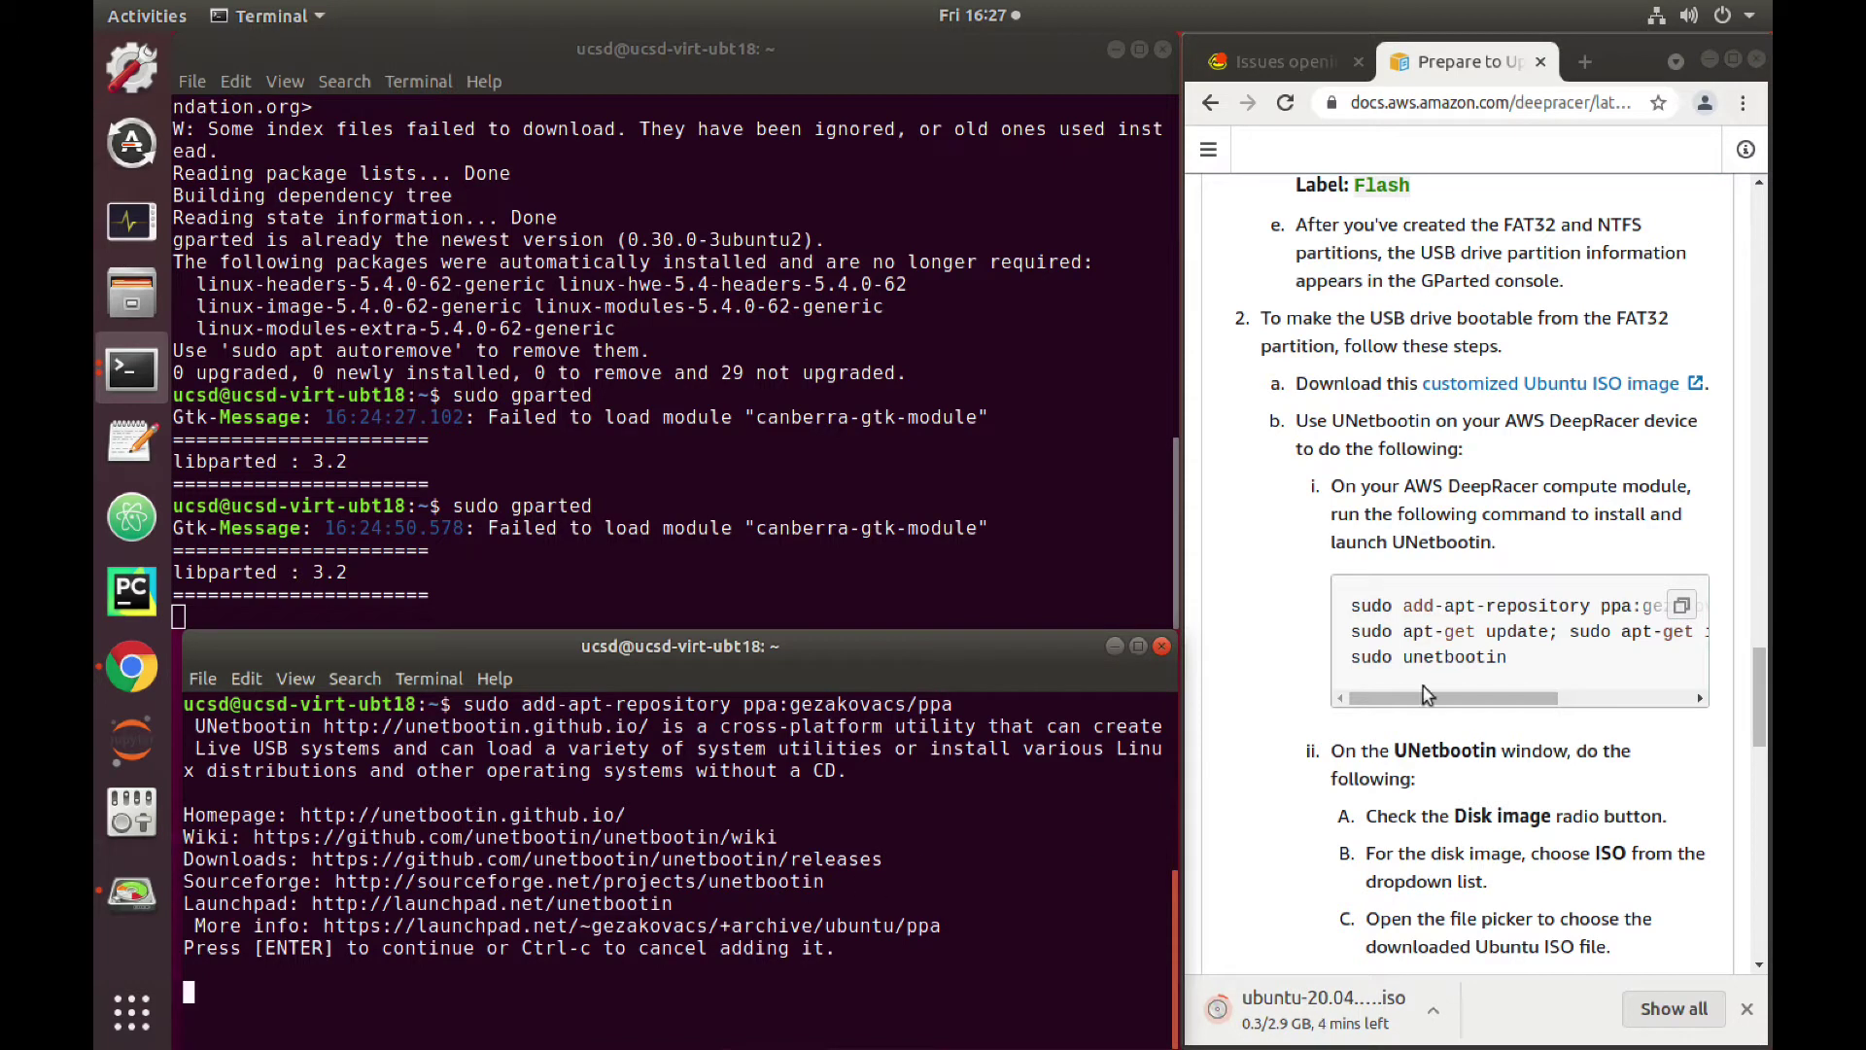
pyautogui.click(1363, 642)
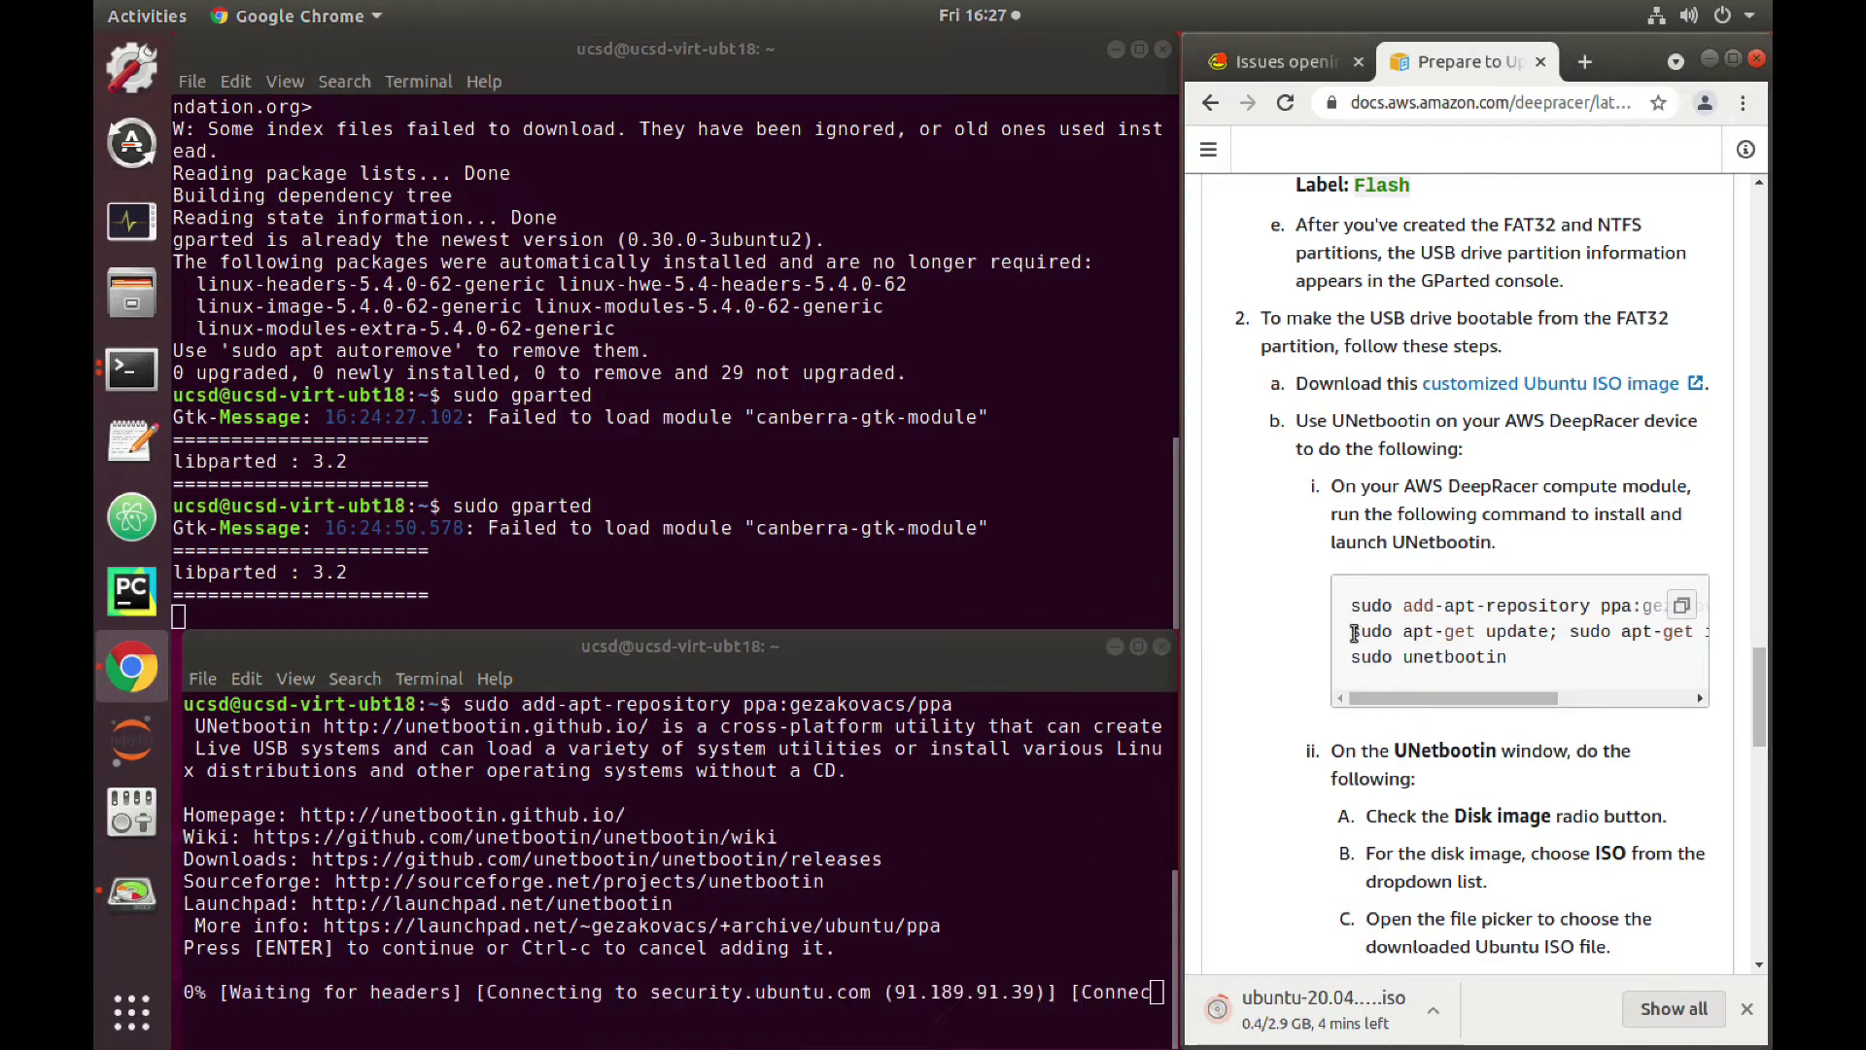
# Step: Copy 'sudo apt-get update; sudo apt-get install unetbootin' from the guide
pyautogui.moveTo(1352, 632); pyautogui.dragTo(1710, 631)
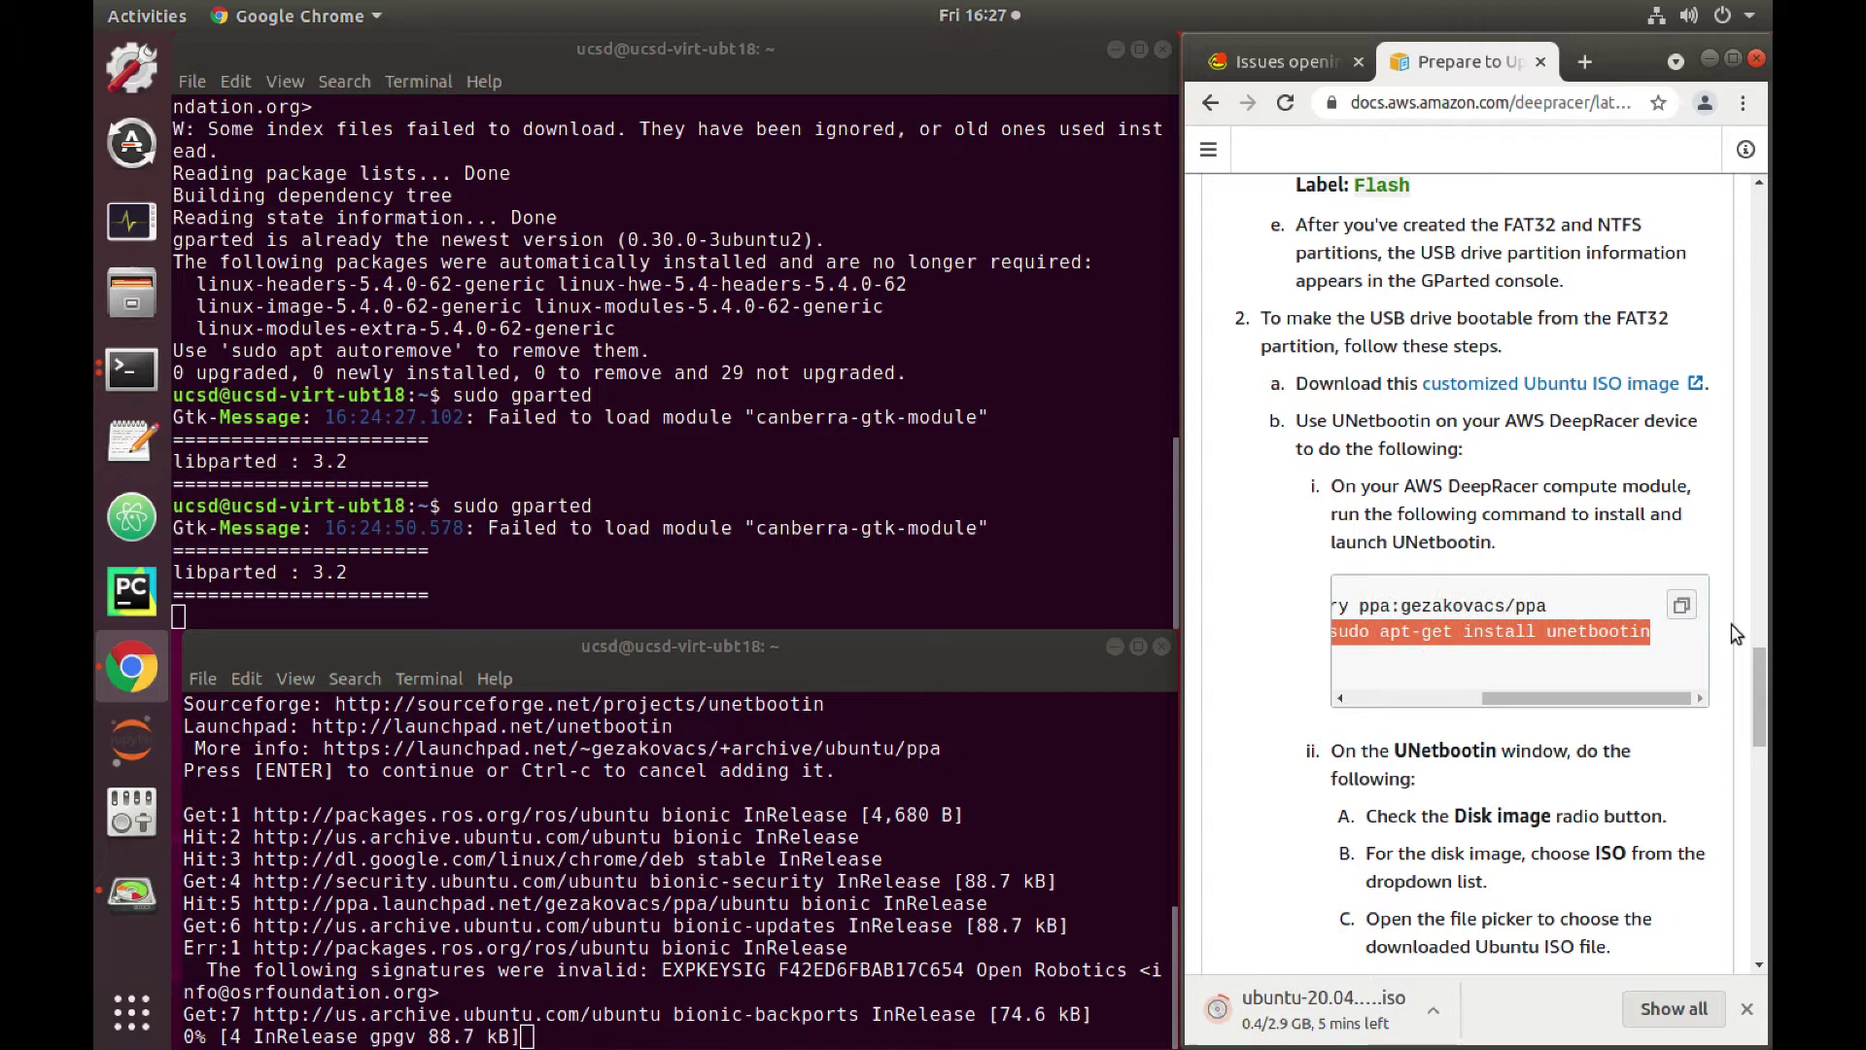
pyautogui.rightClick(1527, 633)
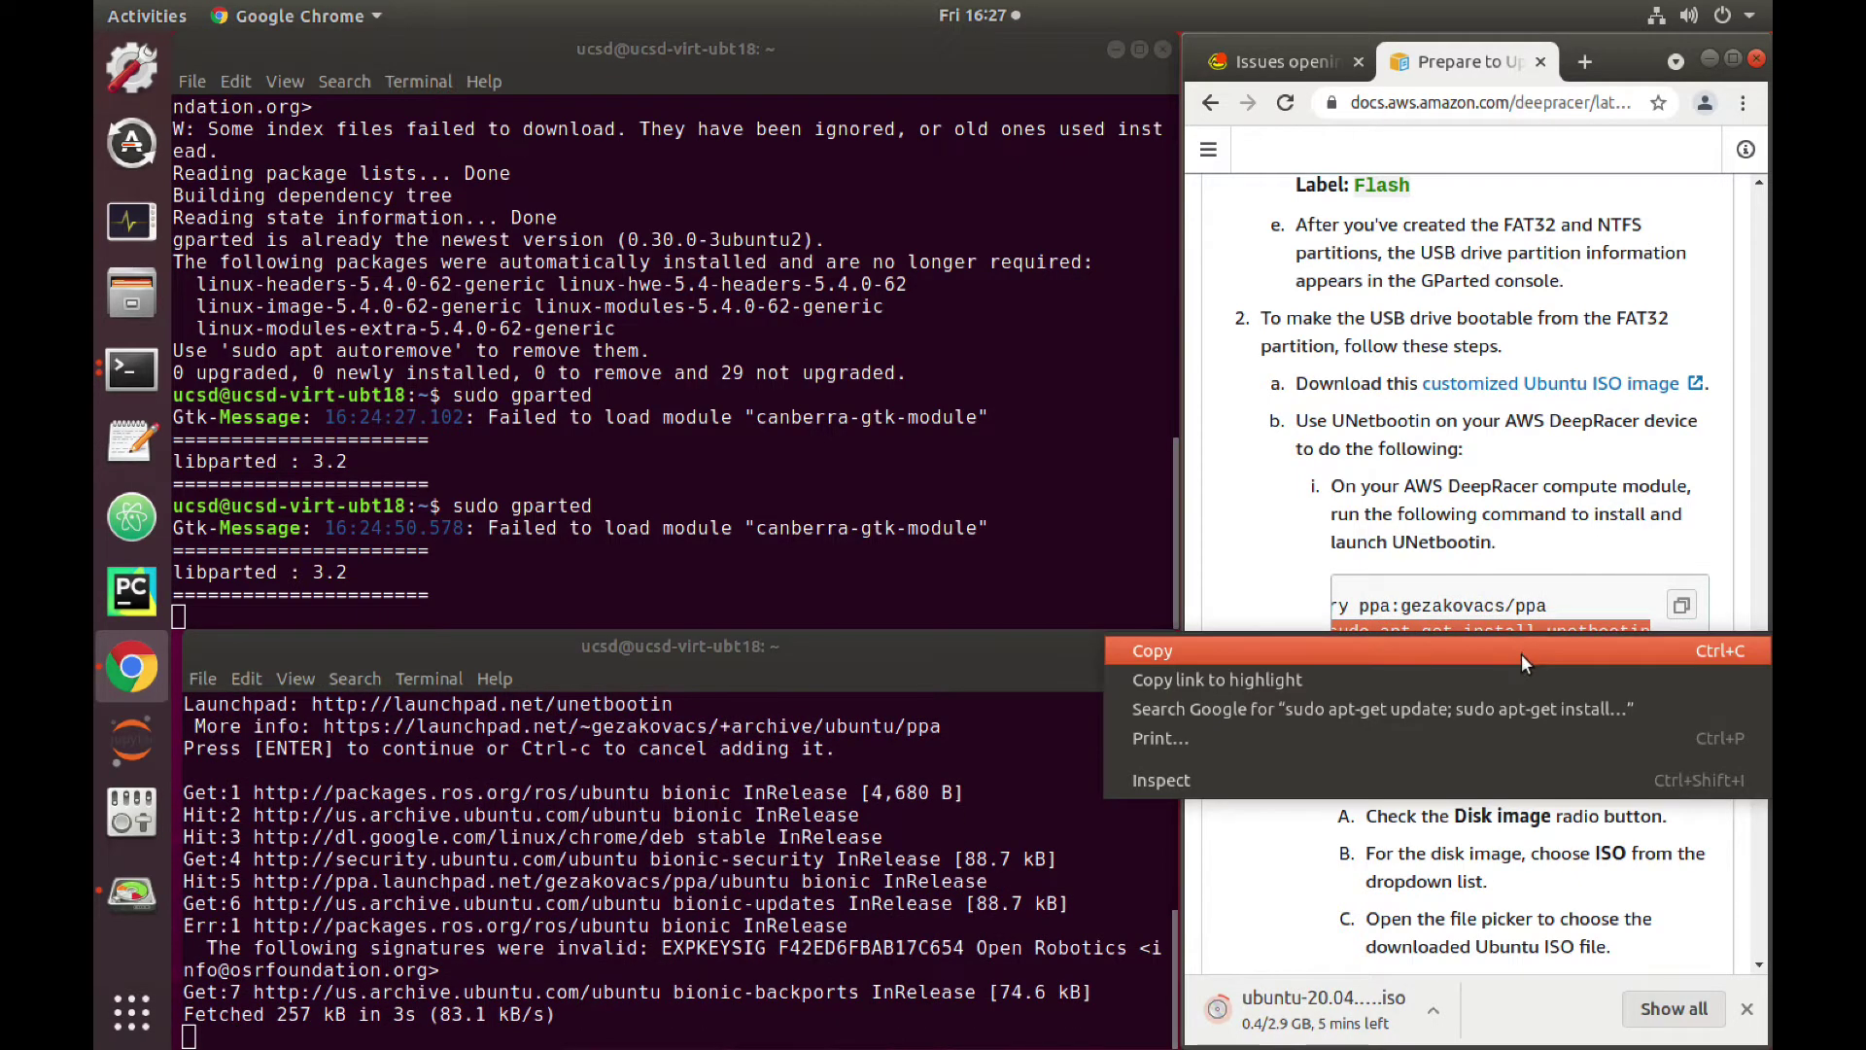
pyautogui.click(1519, 653)
pyautogui.moveTo(1531, 704); pyautogui.dragTo(1390, 704)
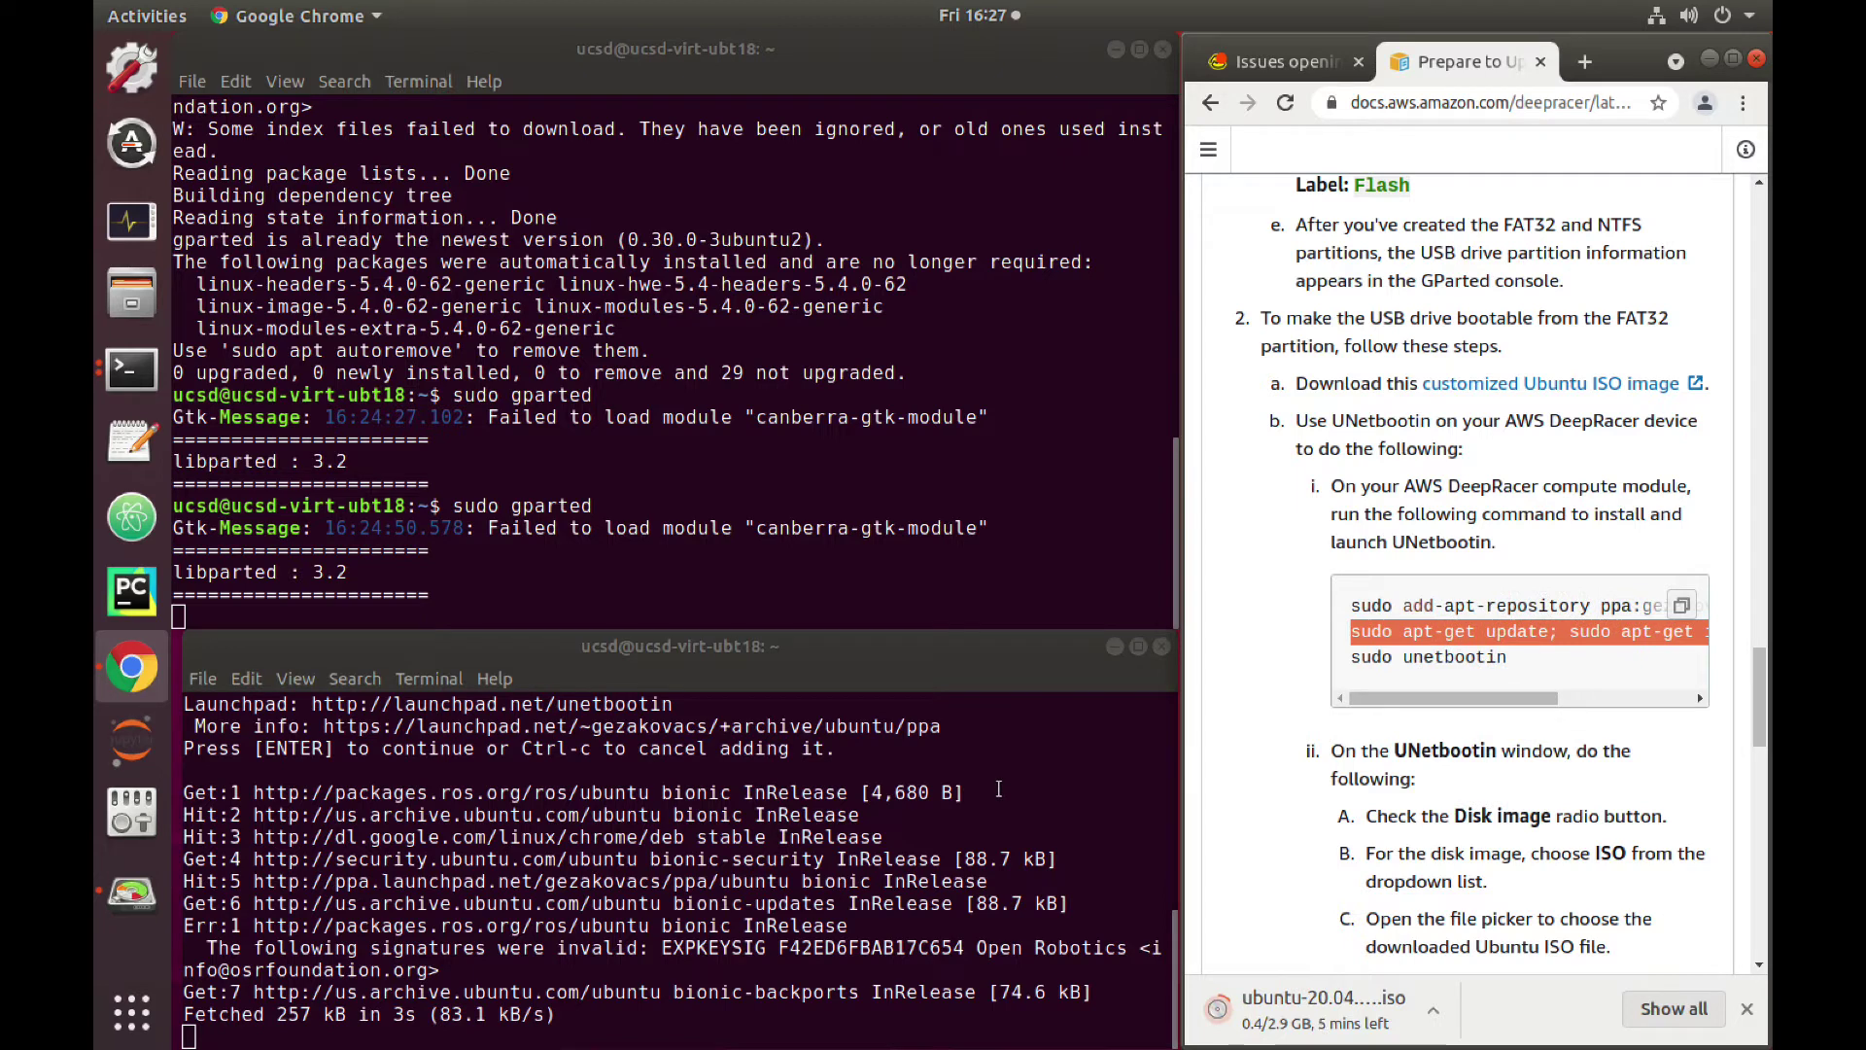
# Step: Paste and run the update-and-install command in the lower terminal
pyautogui.click(898, 847)
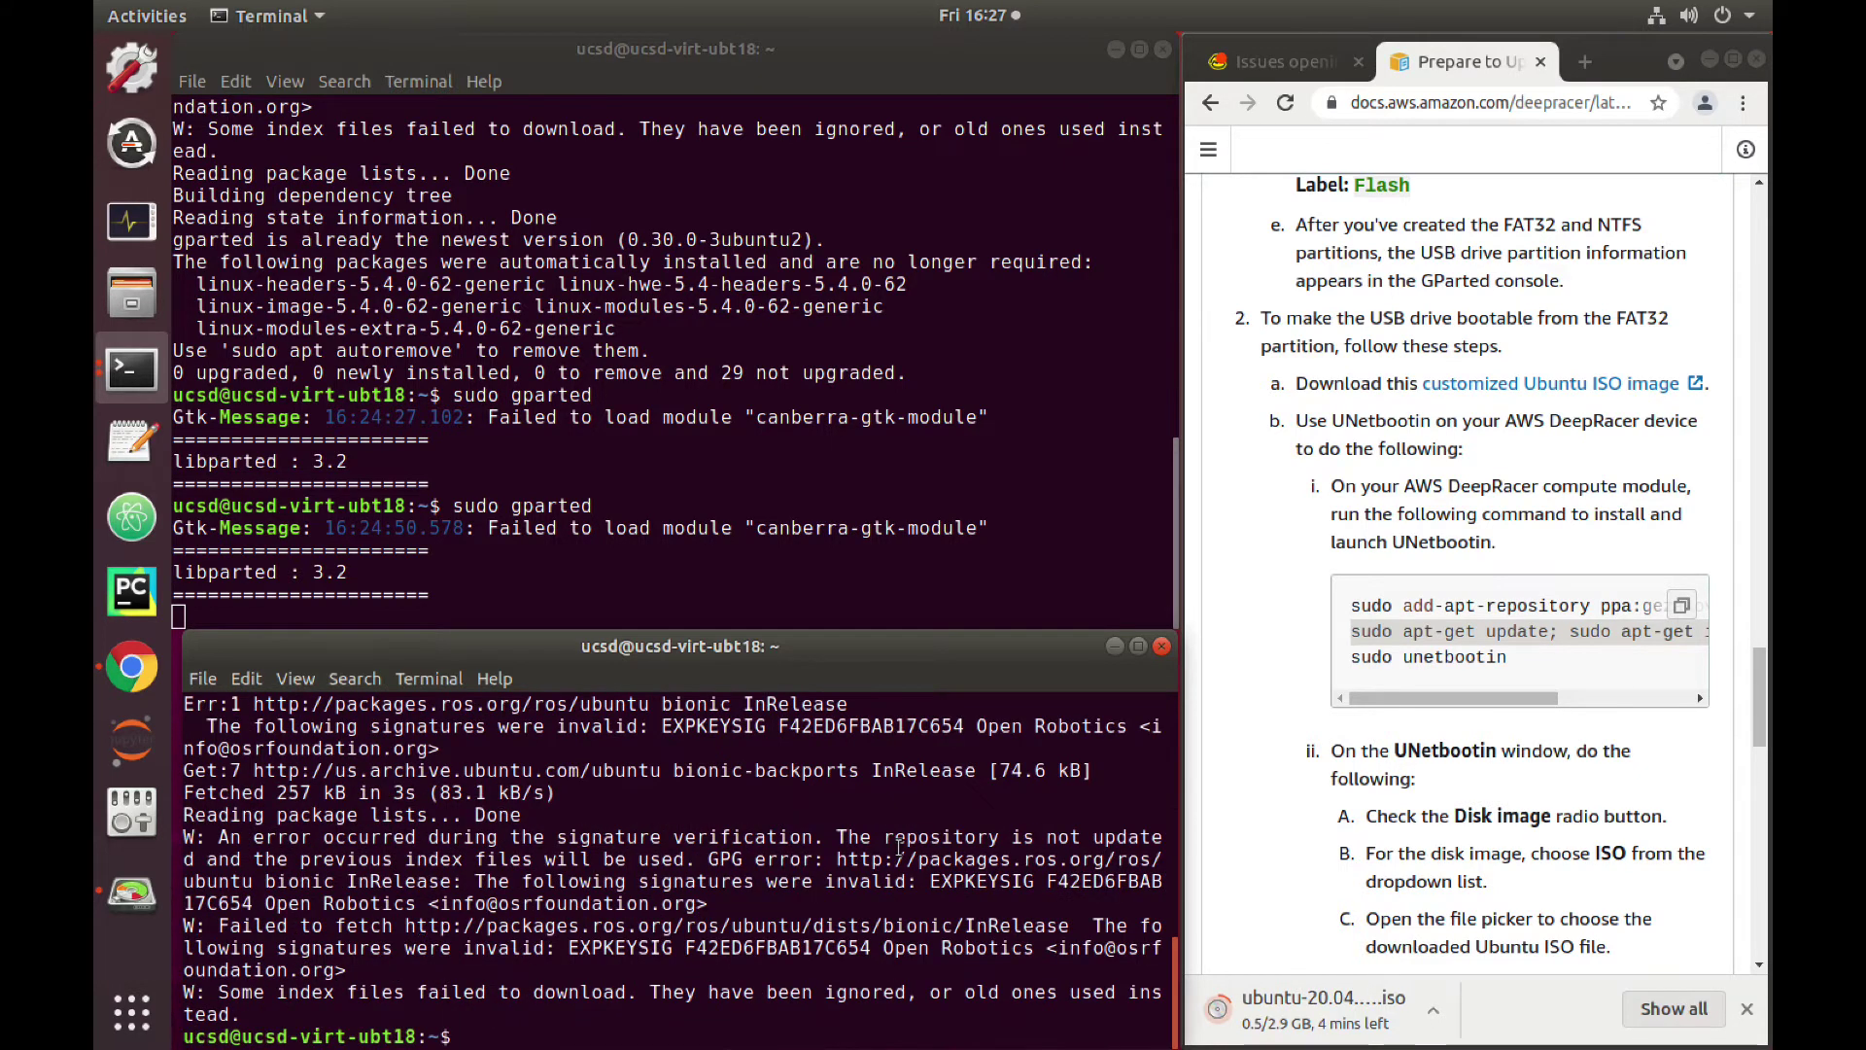
pyautogui.rightClick(513, 1006)
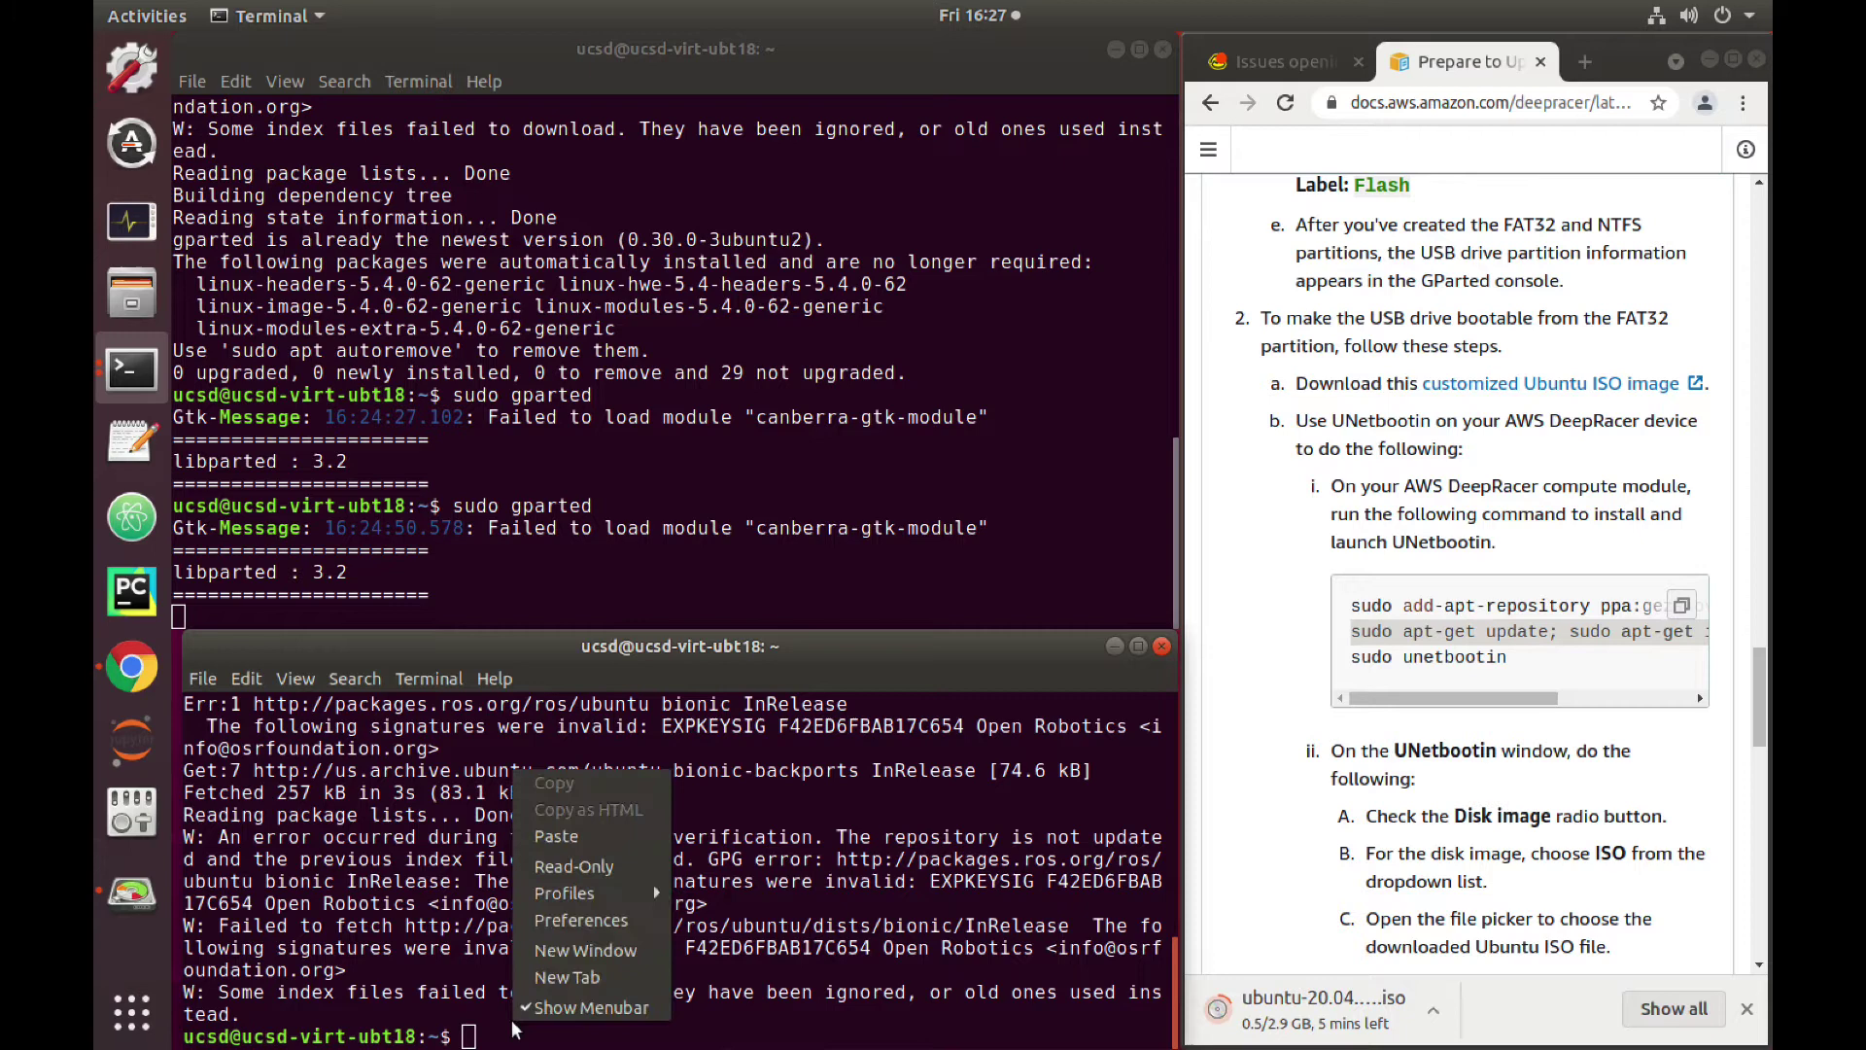
pyautogui.click(593, 841)
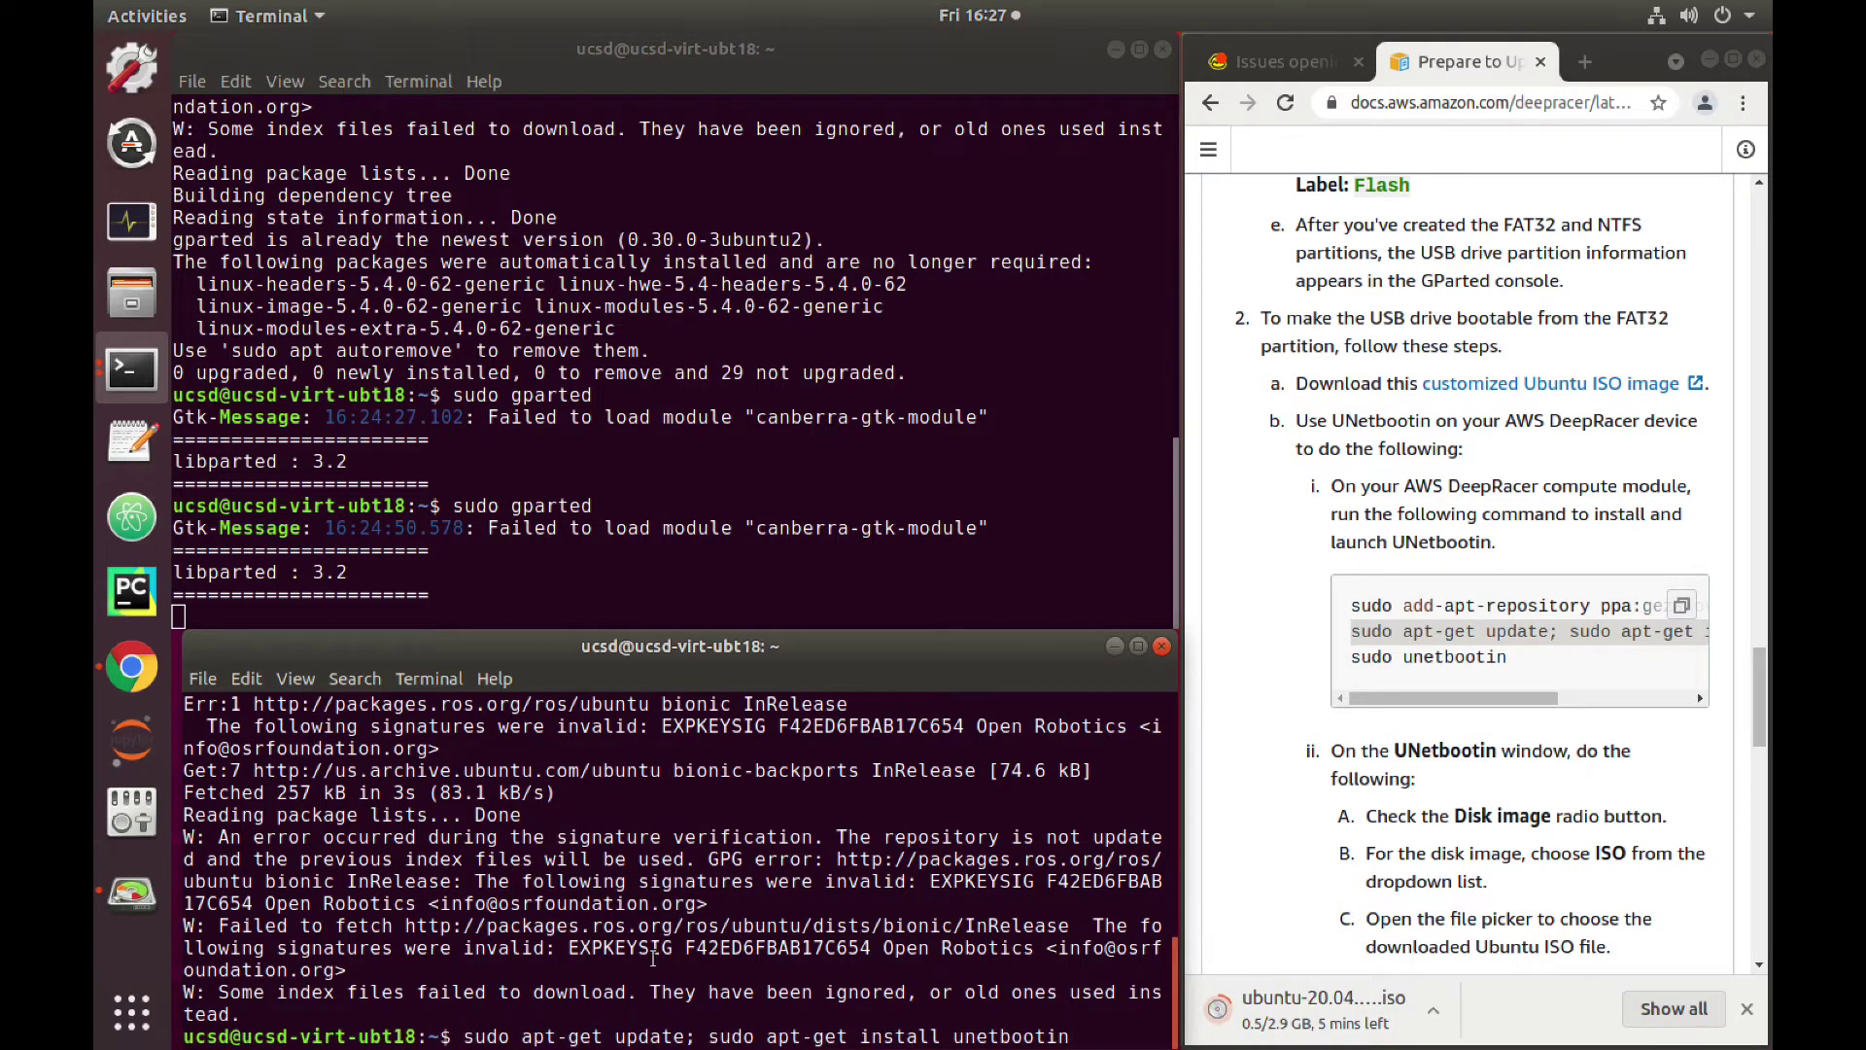
pyautogui.press('Return')
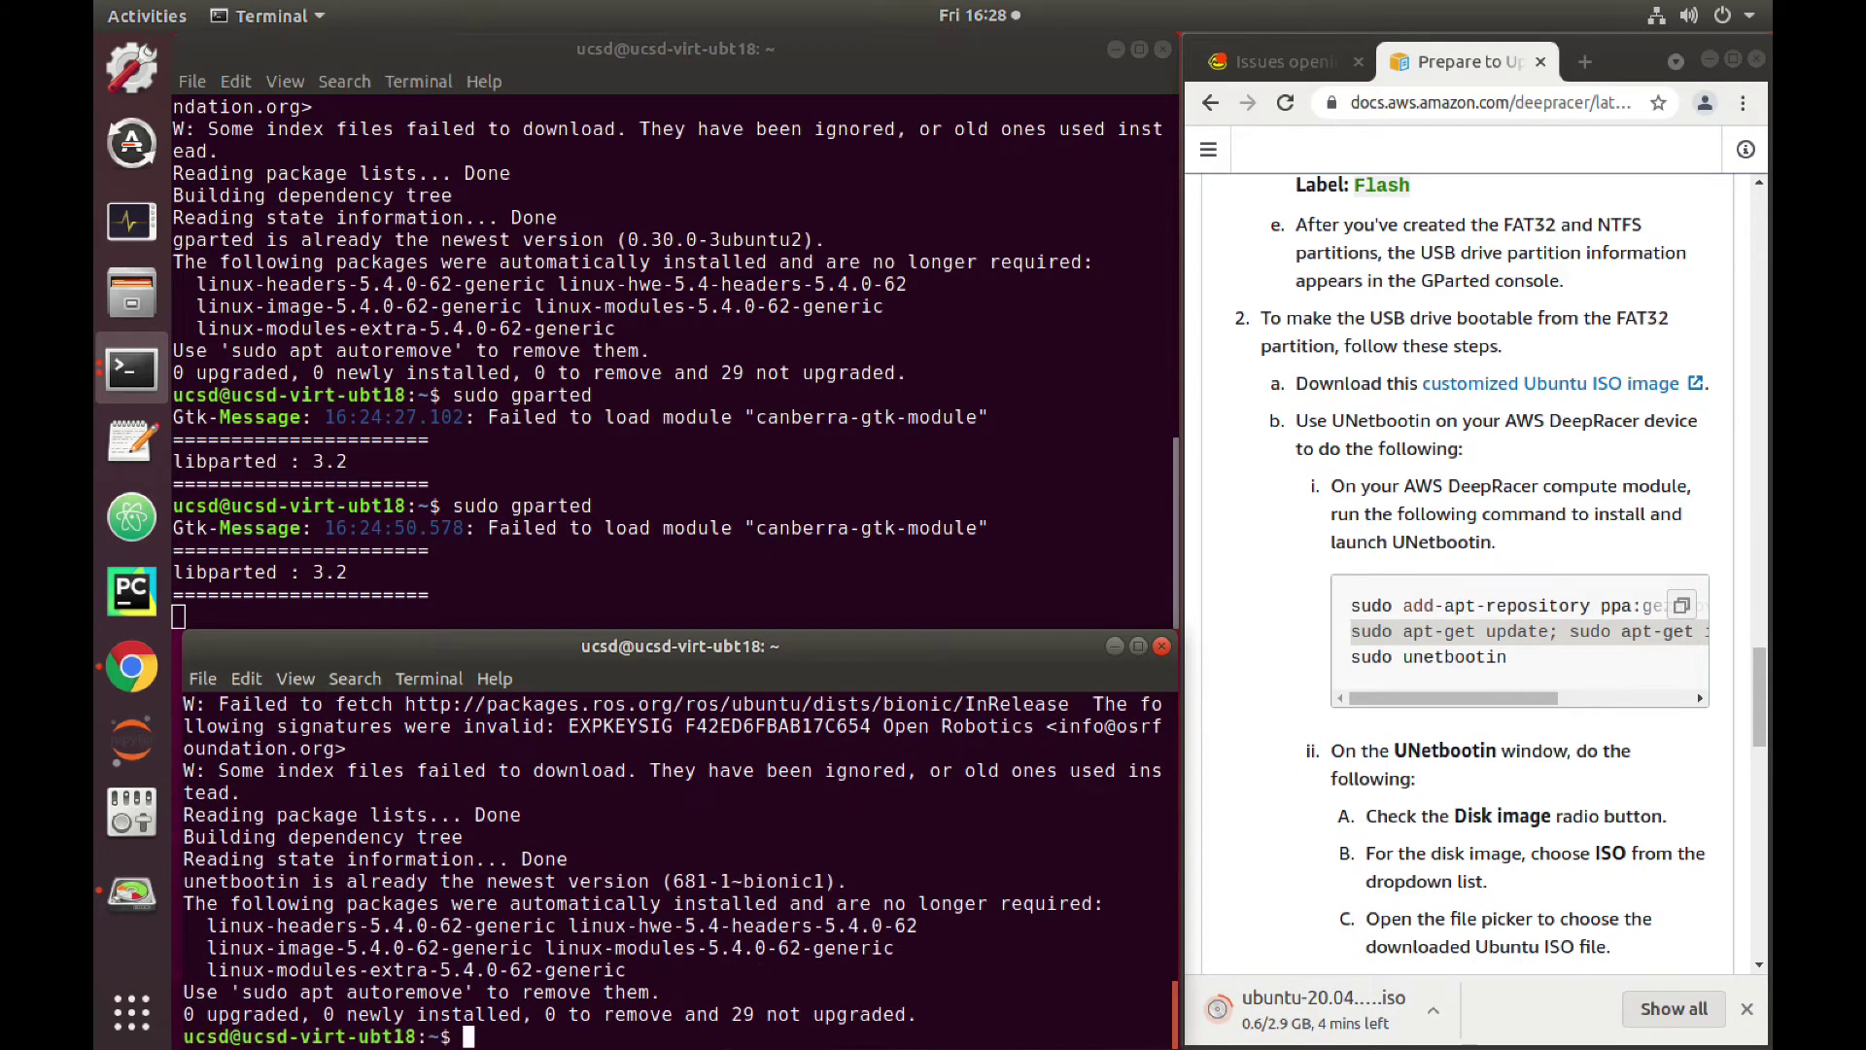
# Step: Run 'sudo unetbootin' from the guide in the terminal and select the last BadDrawable error line
pyautogui.click(1434, 711)
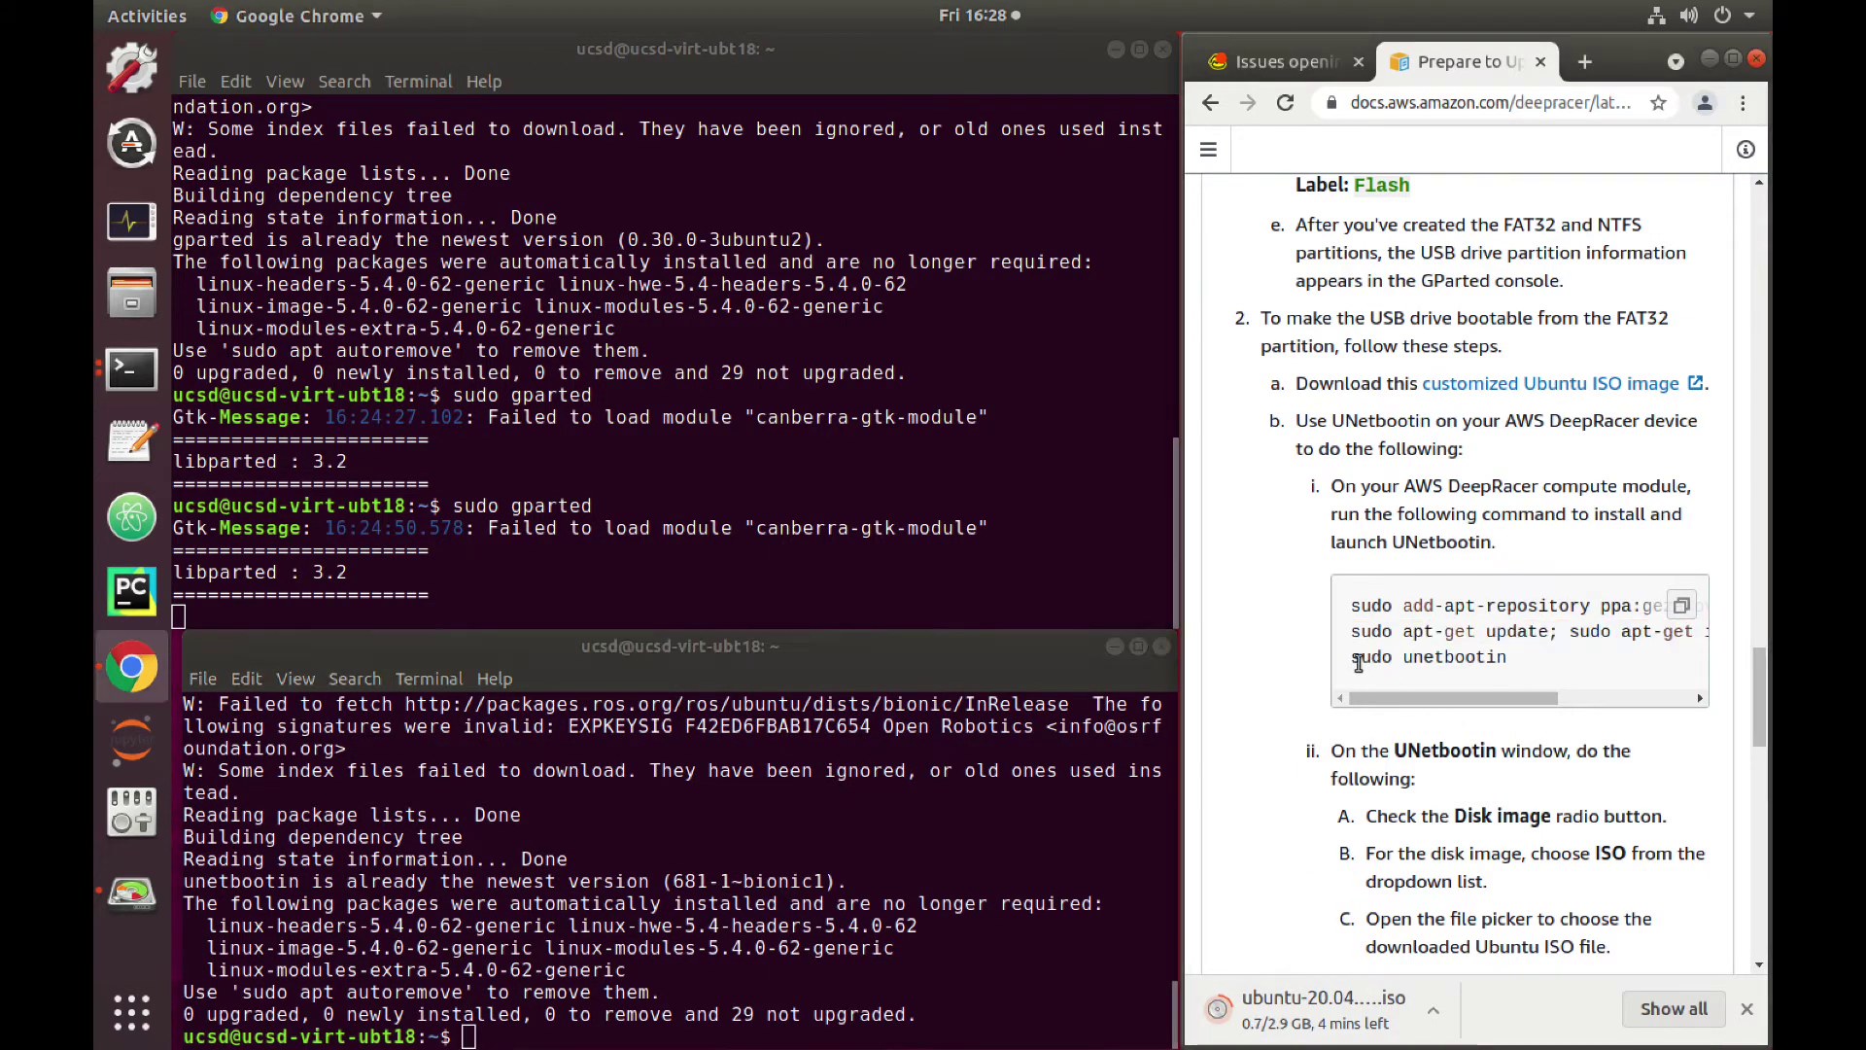
pyautogui.moveTo(1365, 659); pyautogui.dragTo(1509, 661)
pyautogui.rightClick(1457, 661)
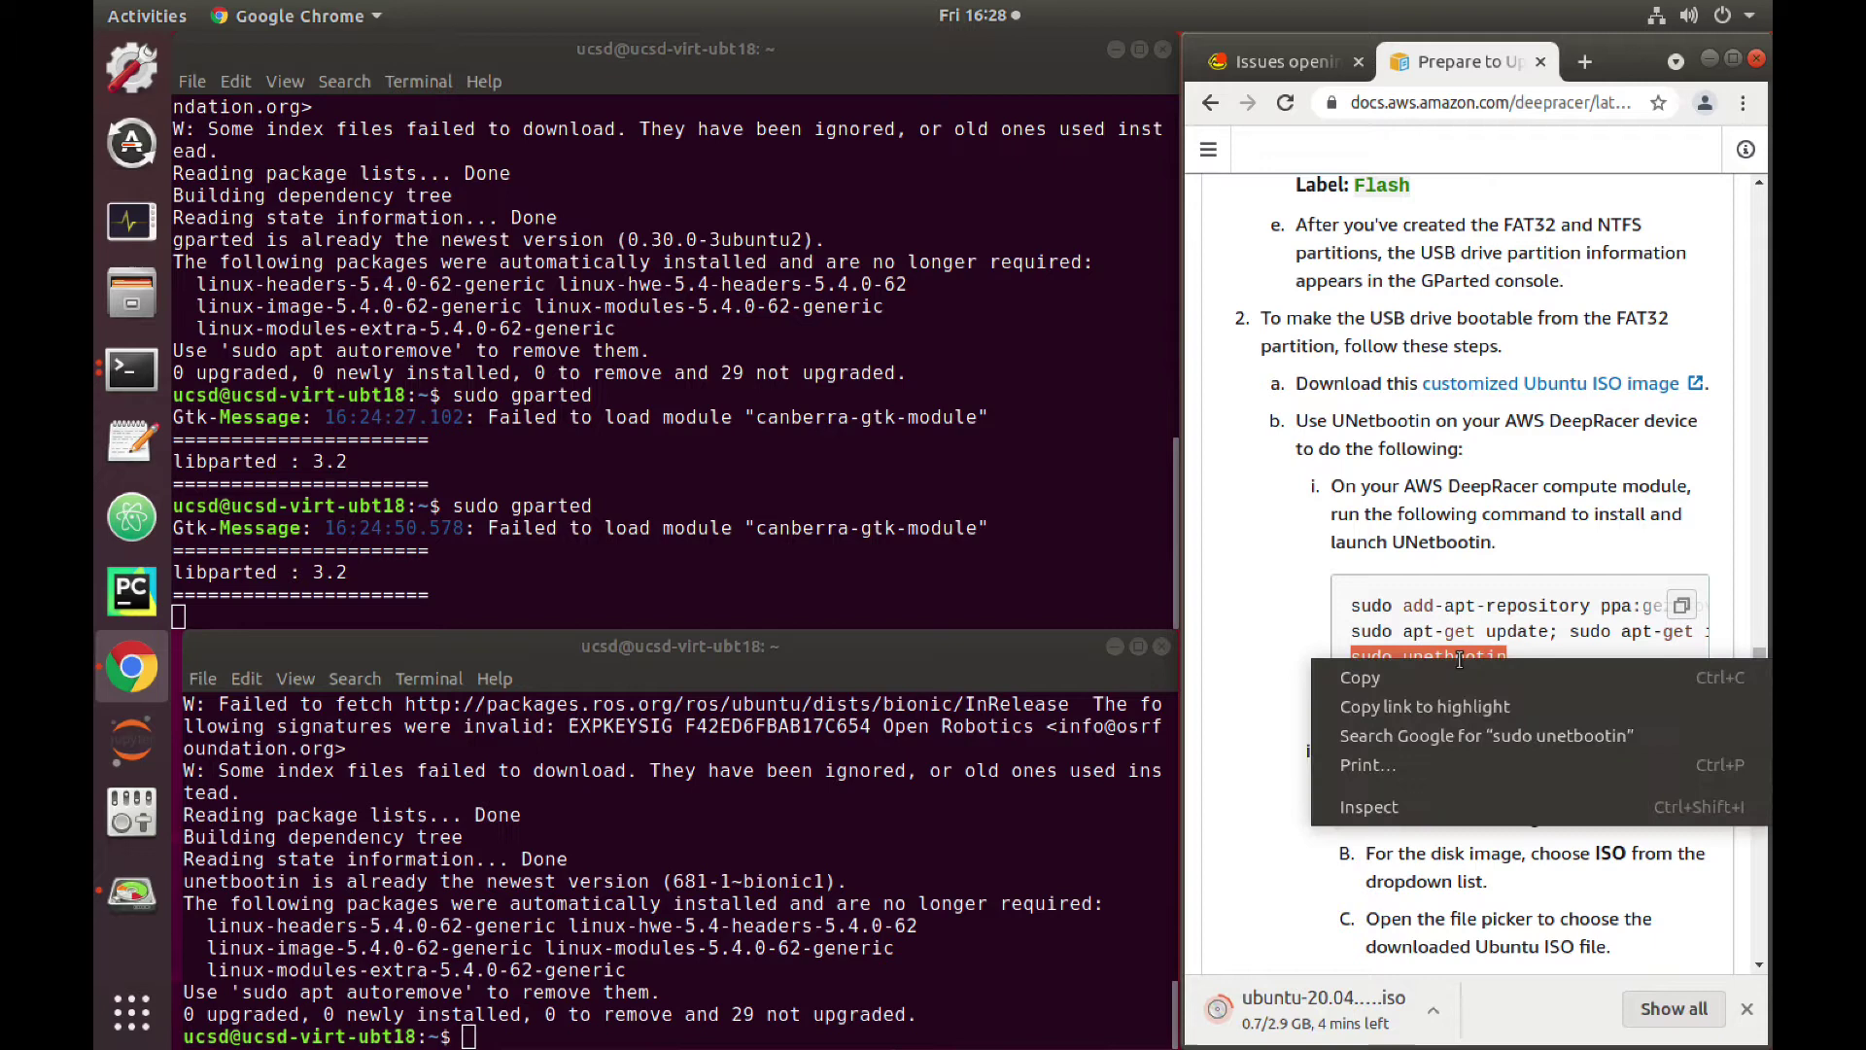
pyautogui.click(1444, 682)
pyautogui.click(804, 960)
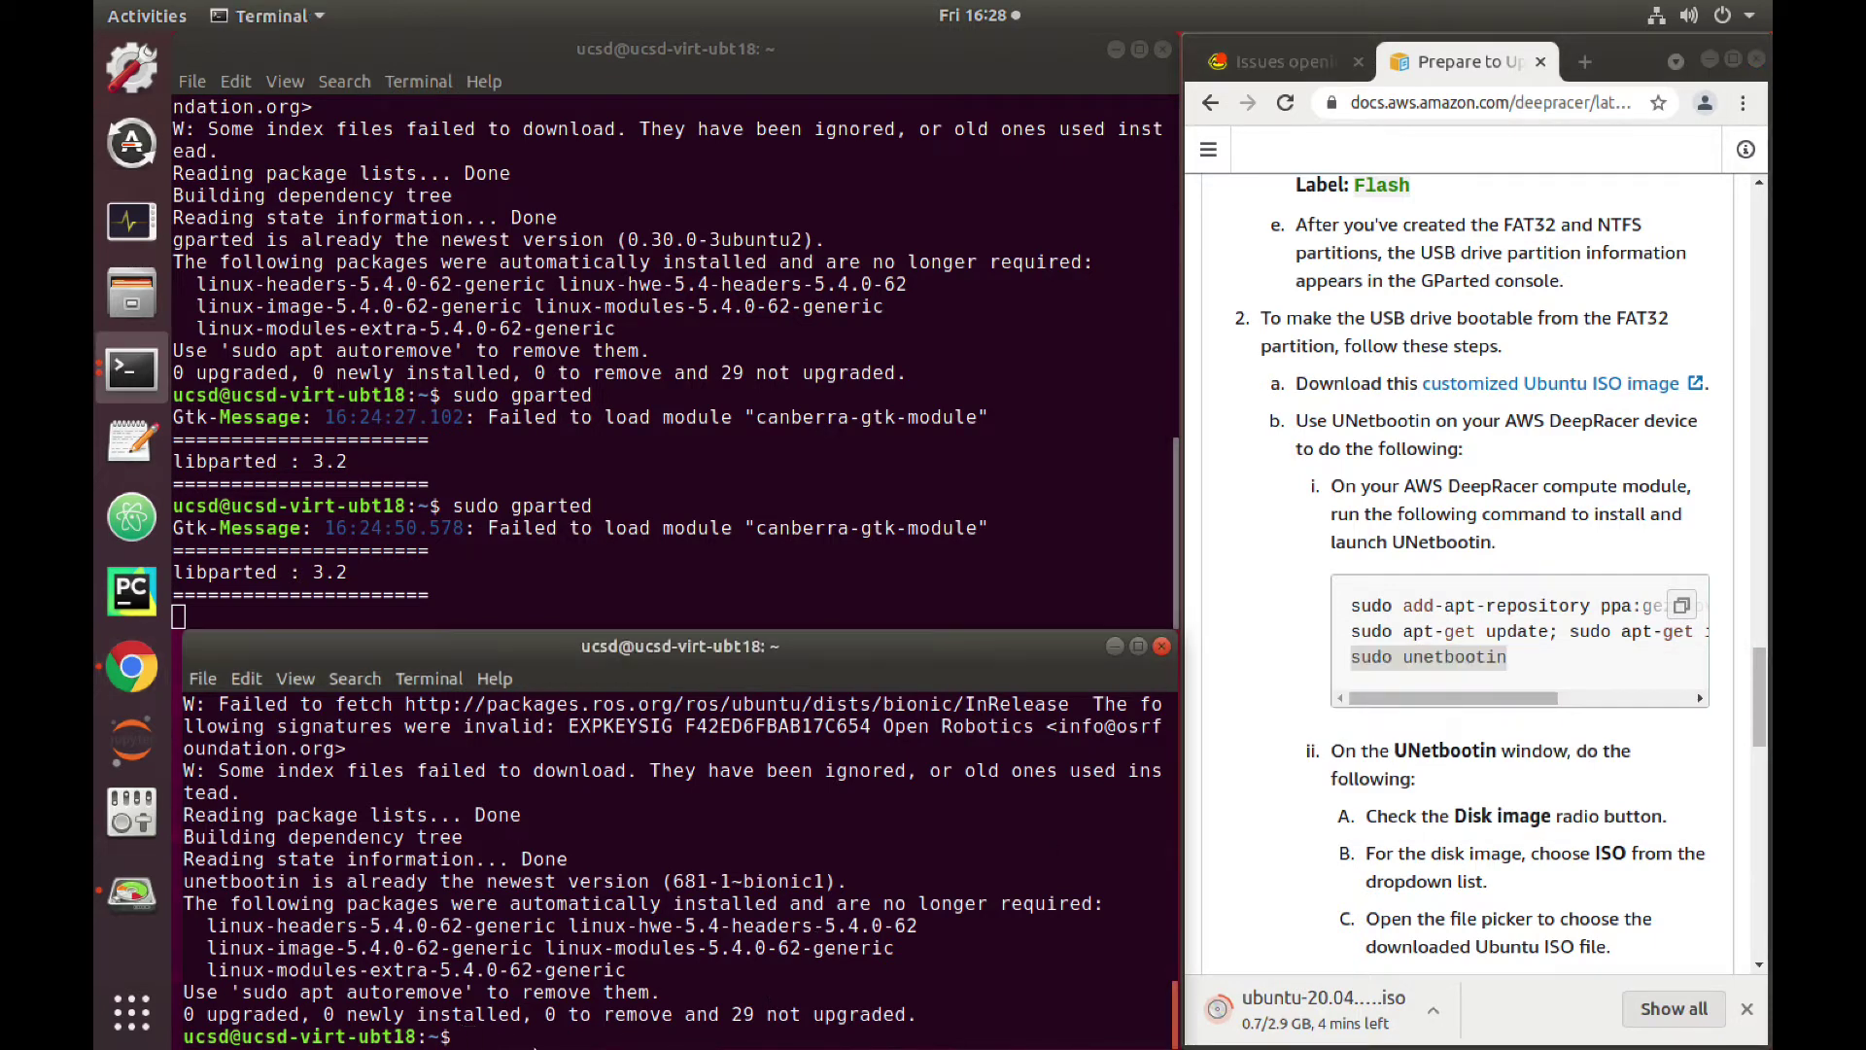
pyautogui.rightClick(519, 1006)
pyautogui.click(612, 863)
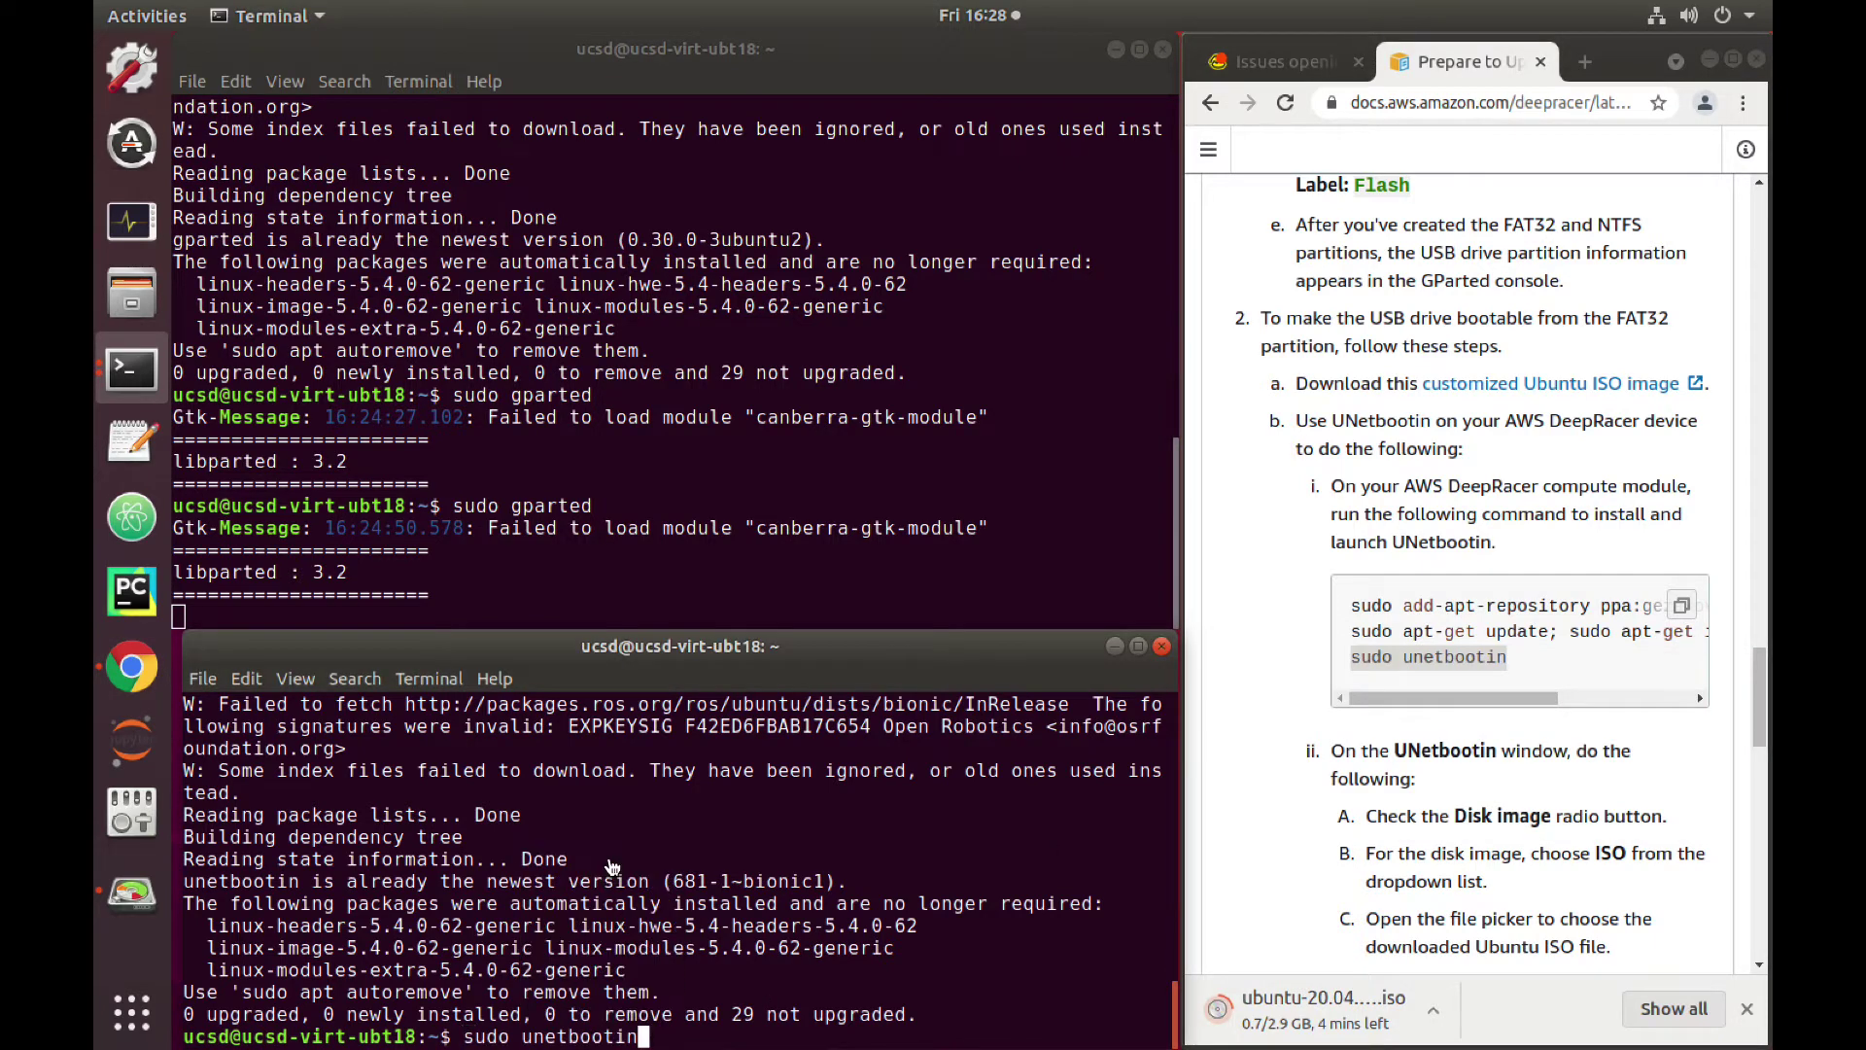
pyautogui.press('Return')
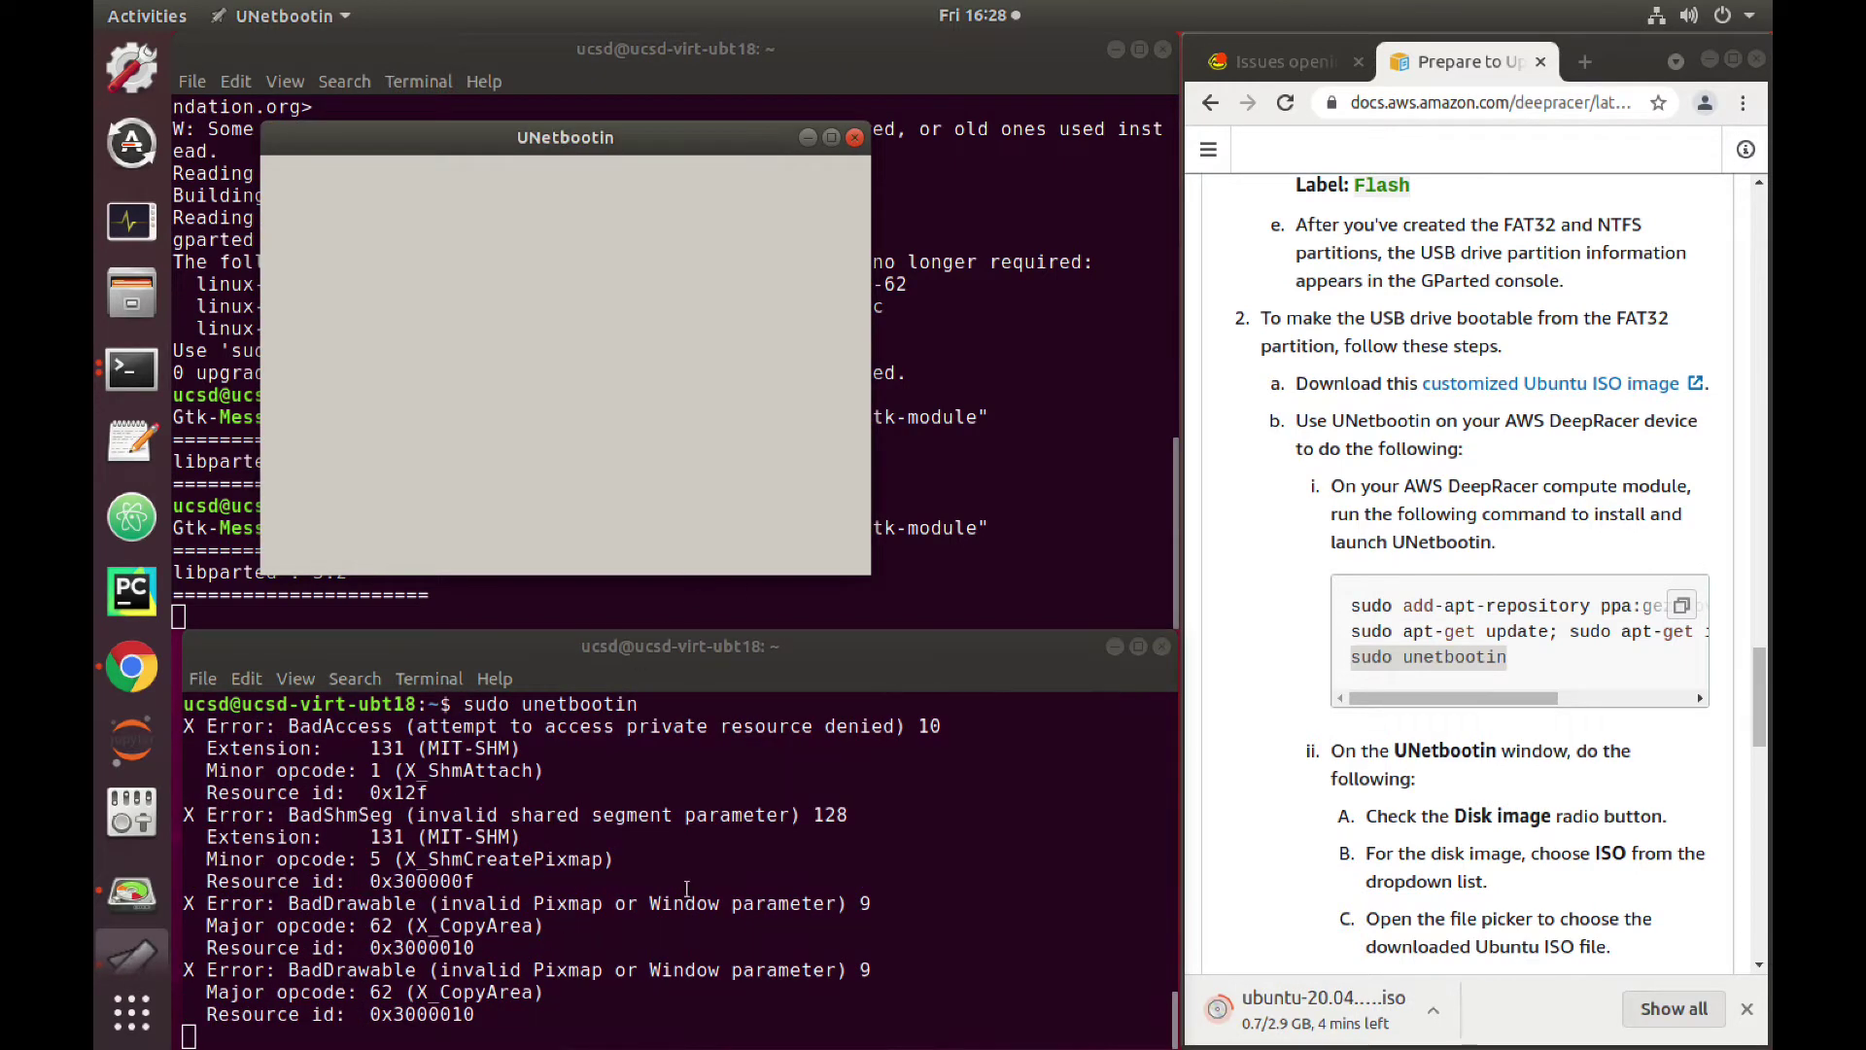
pyautogui.moveTo(212, 969)
pyautogui.mouseDown()
pyautogui.moveTo(878, 967)
pyautogui.moveTo(233, 989)
pyautogui.moveTo(212, 969)
pyautogui.mouseUp()
pyautogui.click(821, 969)
# Step: Search Google for the copied BadDrawable error and open the Stack Overflow question
pyautogui.rightClick(258, 973)
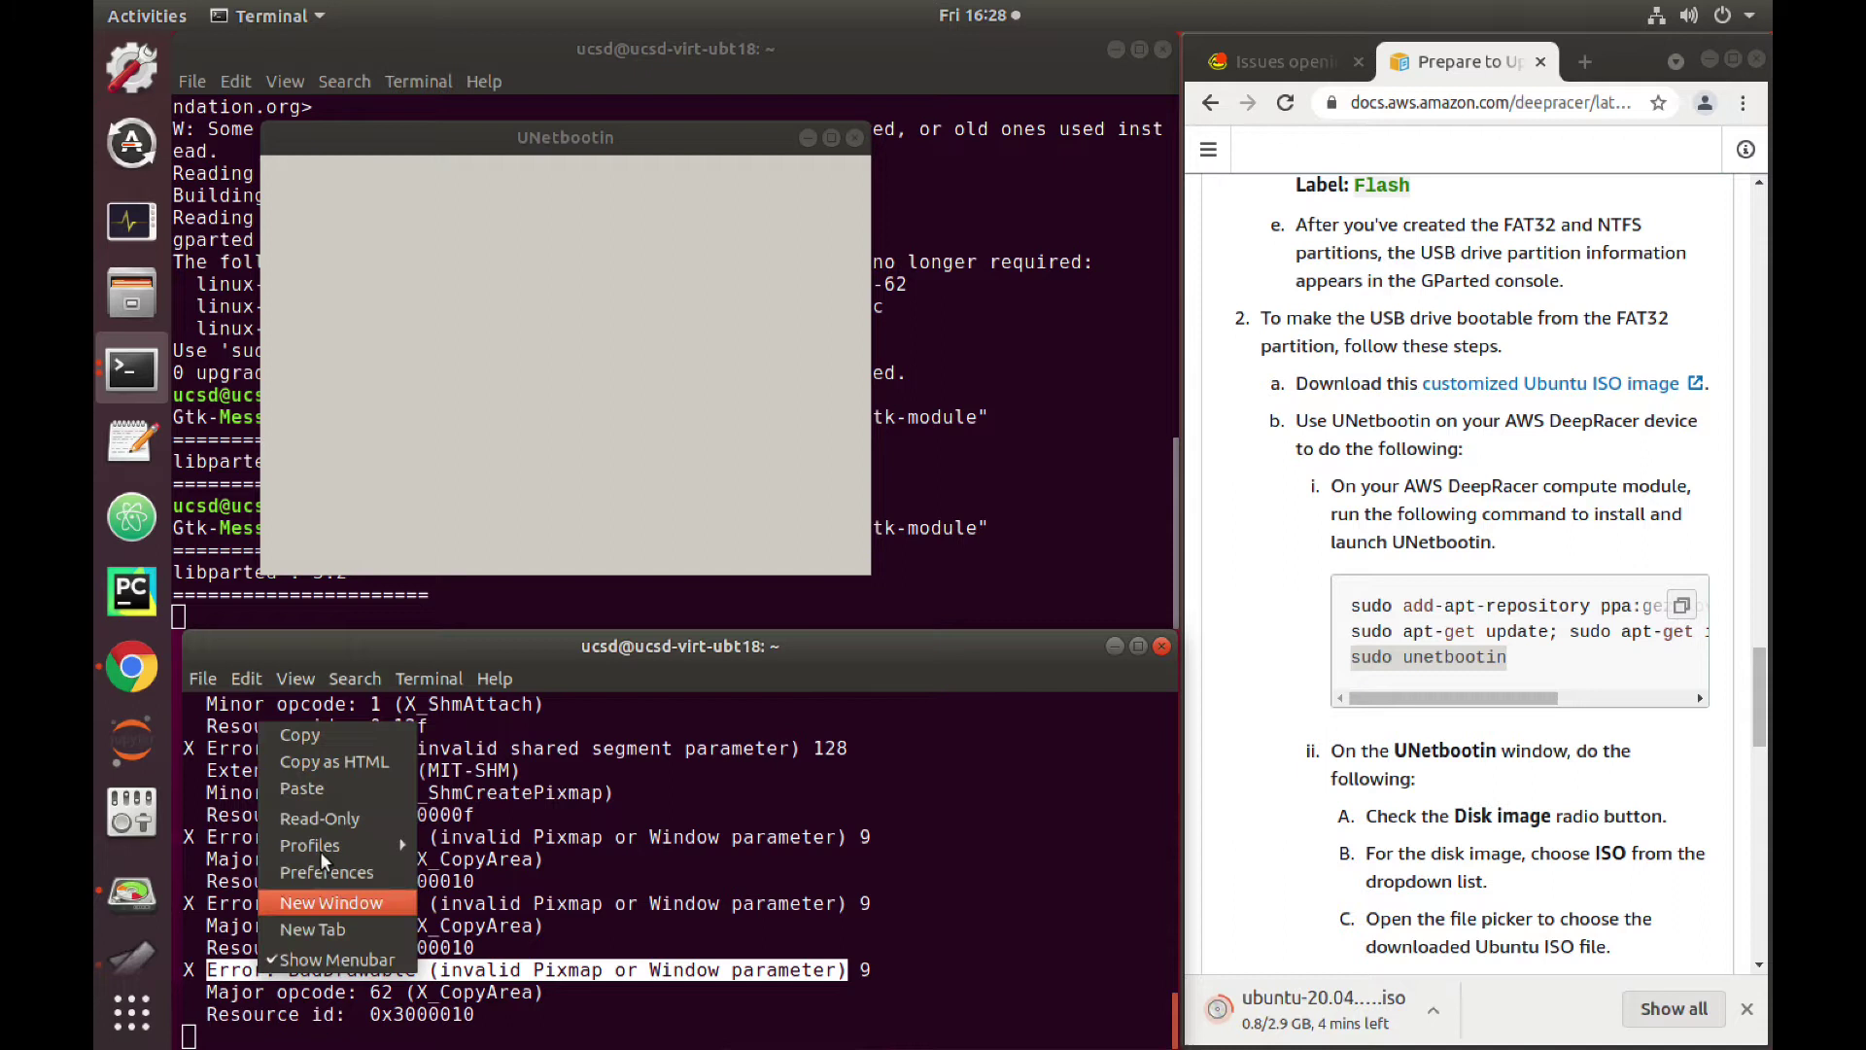
pyautogui.click(328, 736)
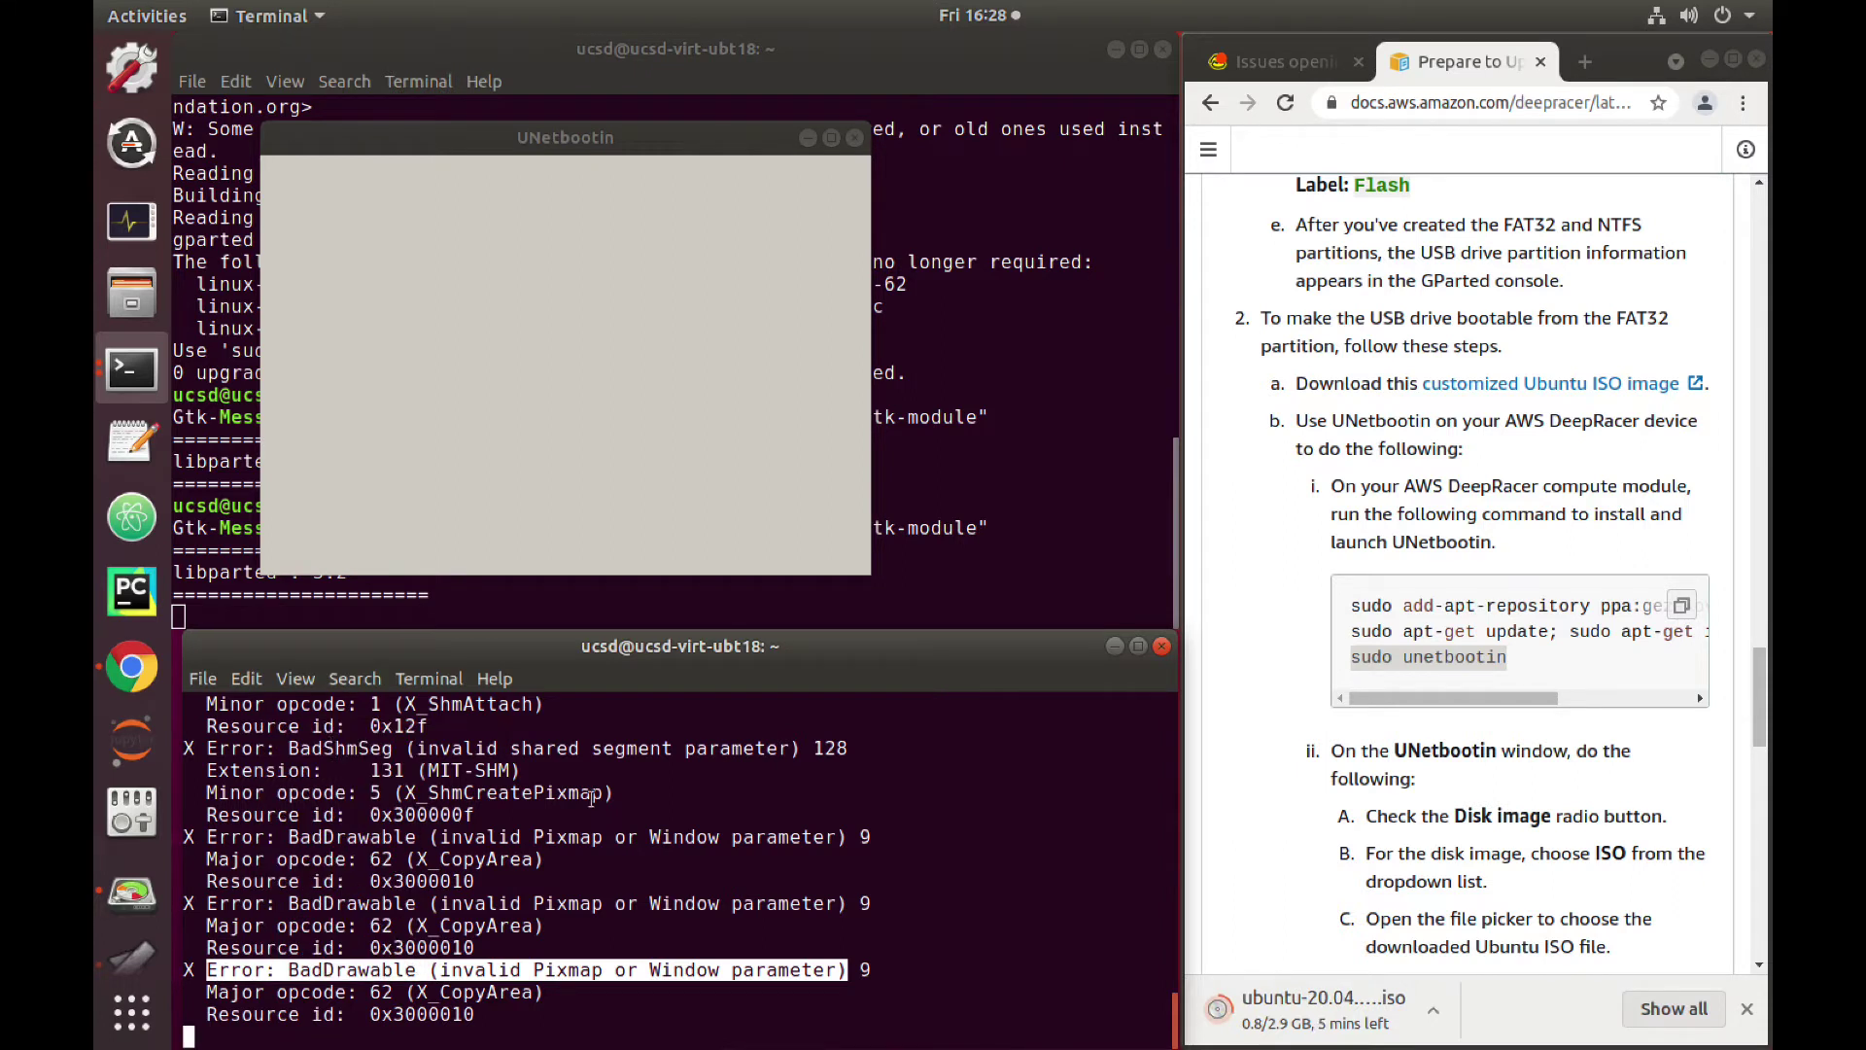
pyautogui.click(1585, 61)
pyautogui.rightClick(1447, 100)
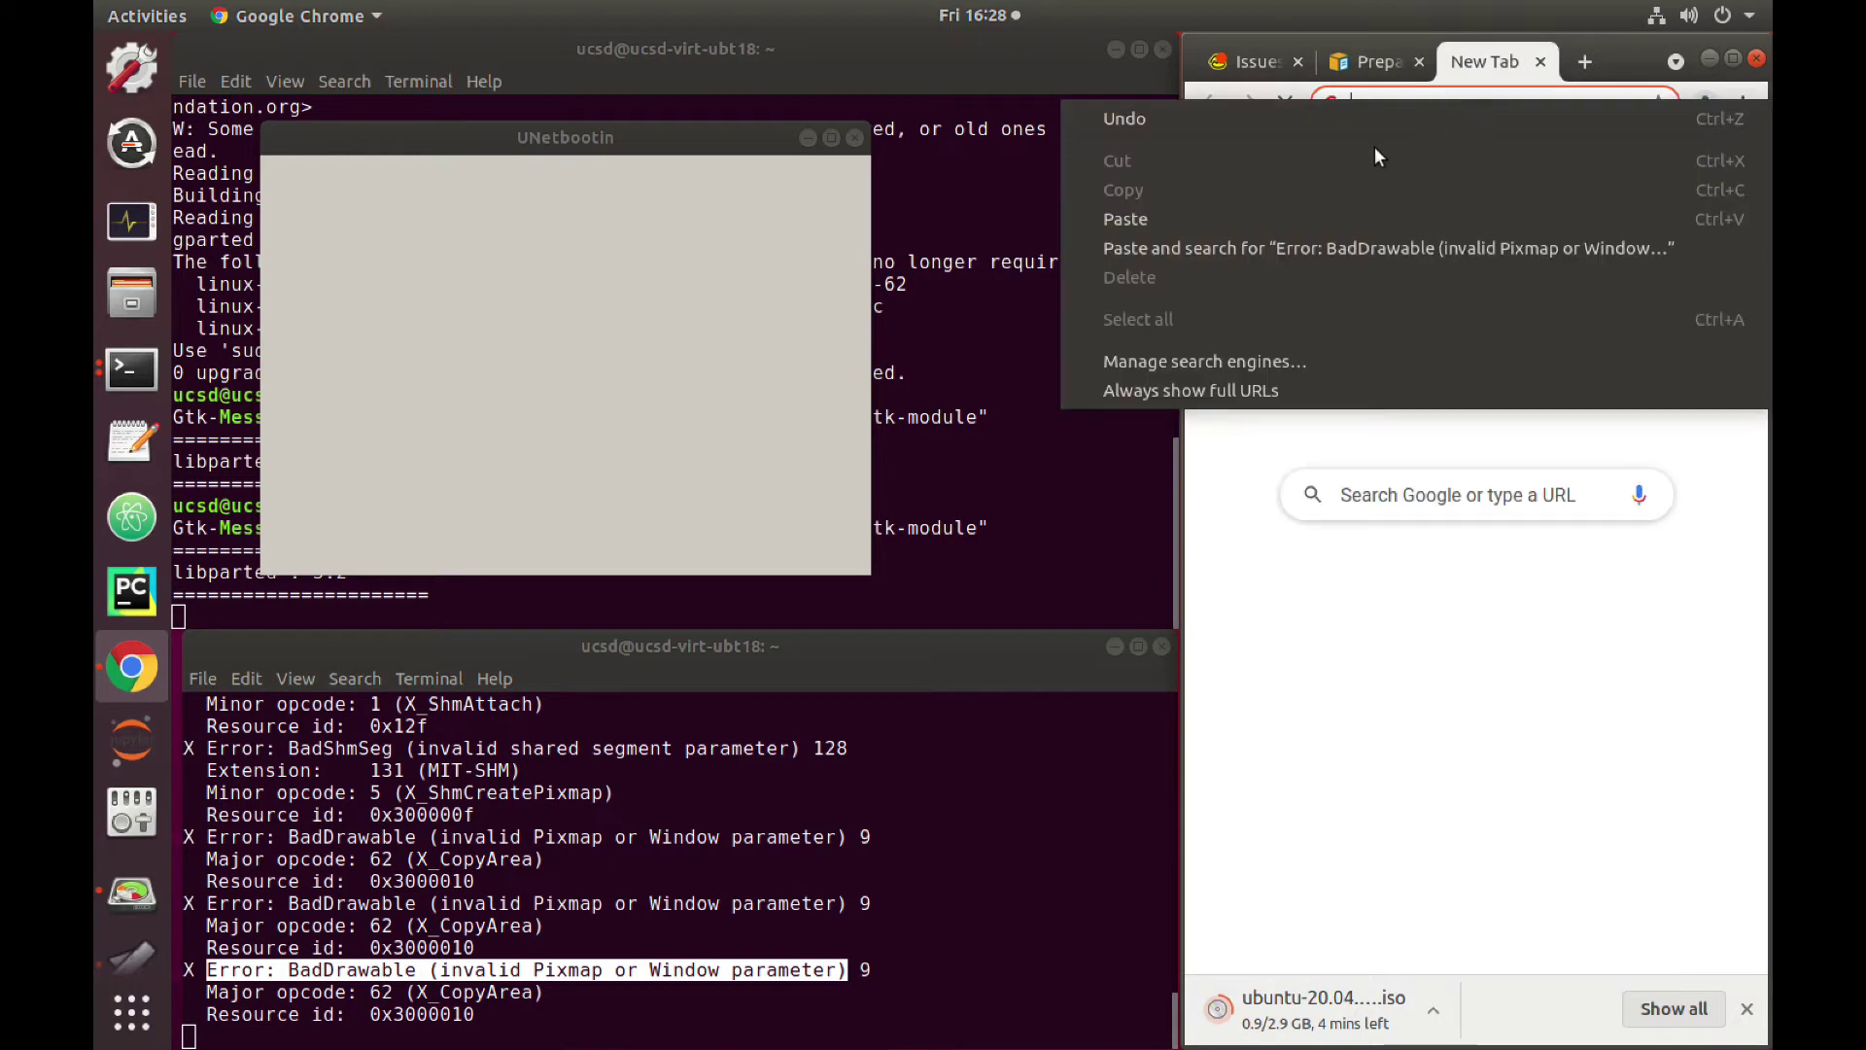
pyautogui.click(1290, 230)
pyautogui.press('Return')
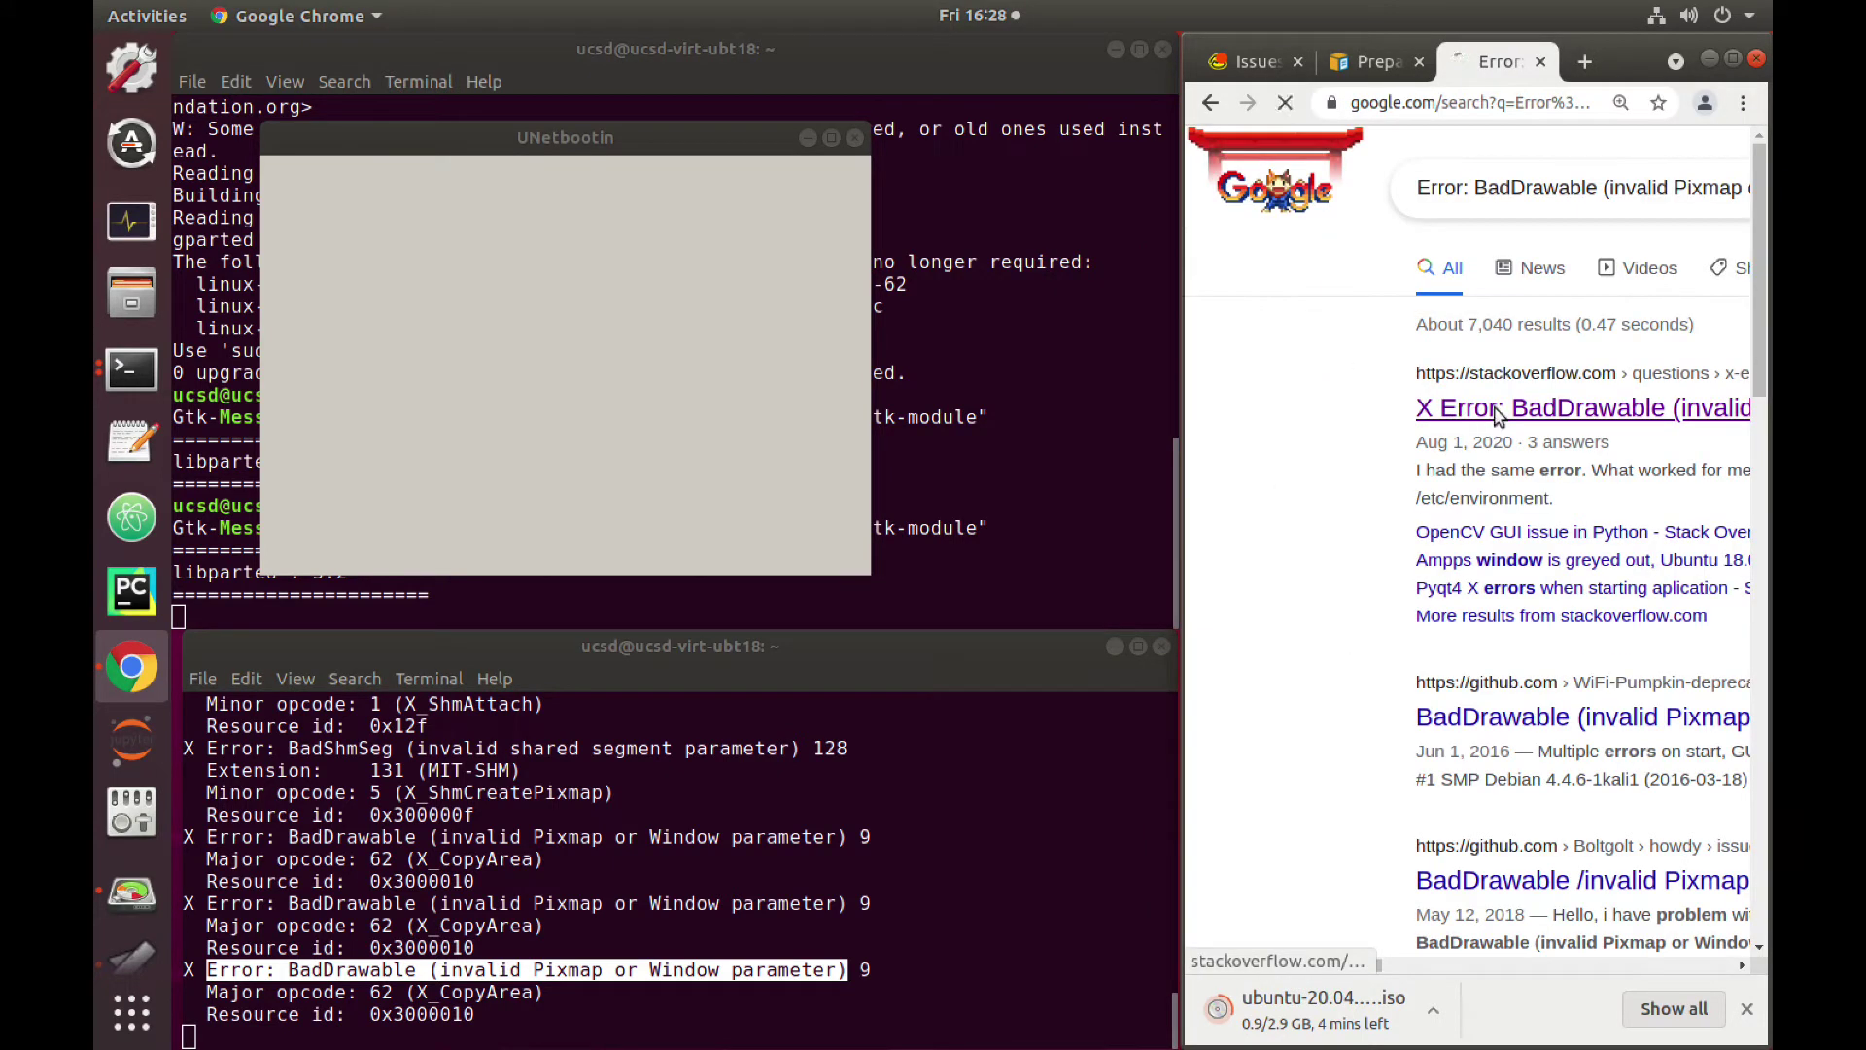
pyautogui.click(1496, 415)
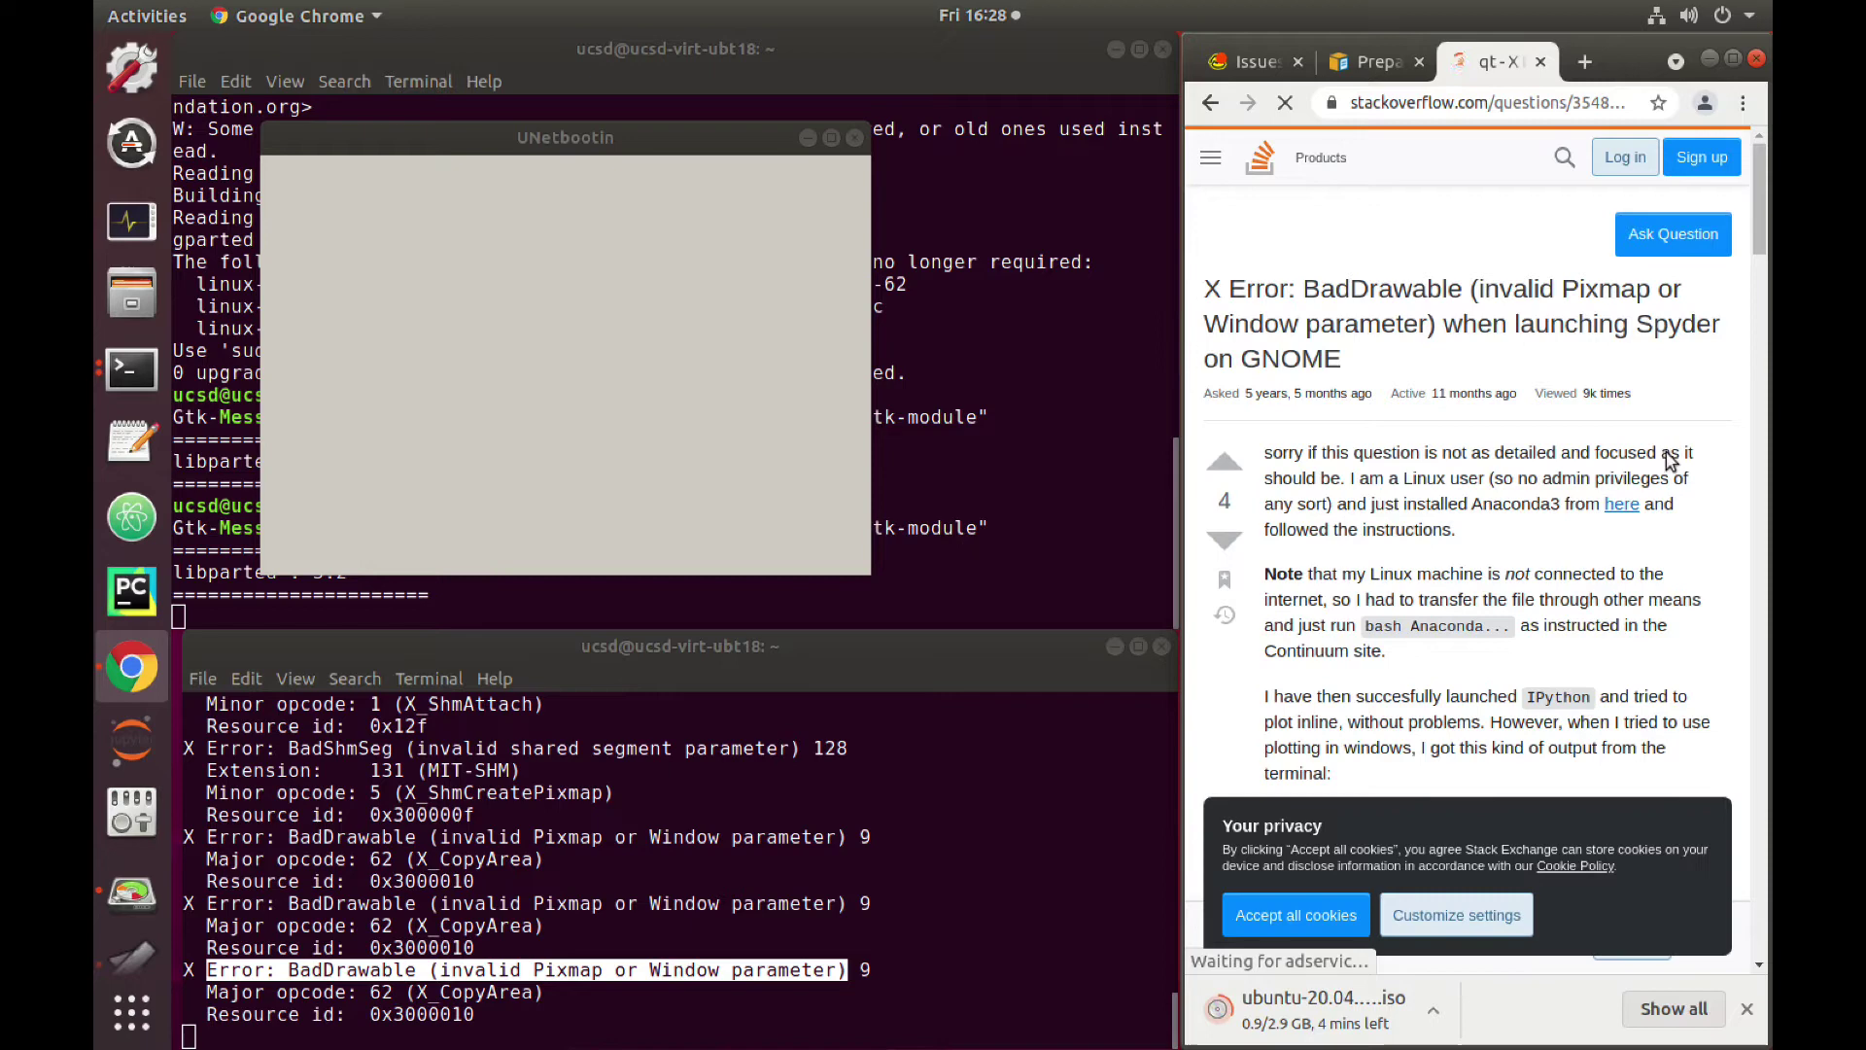
pyautogui.click(1295, 915)
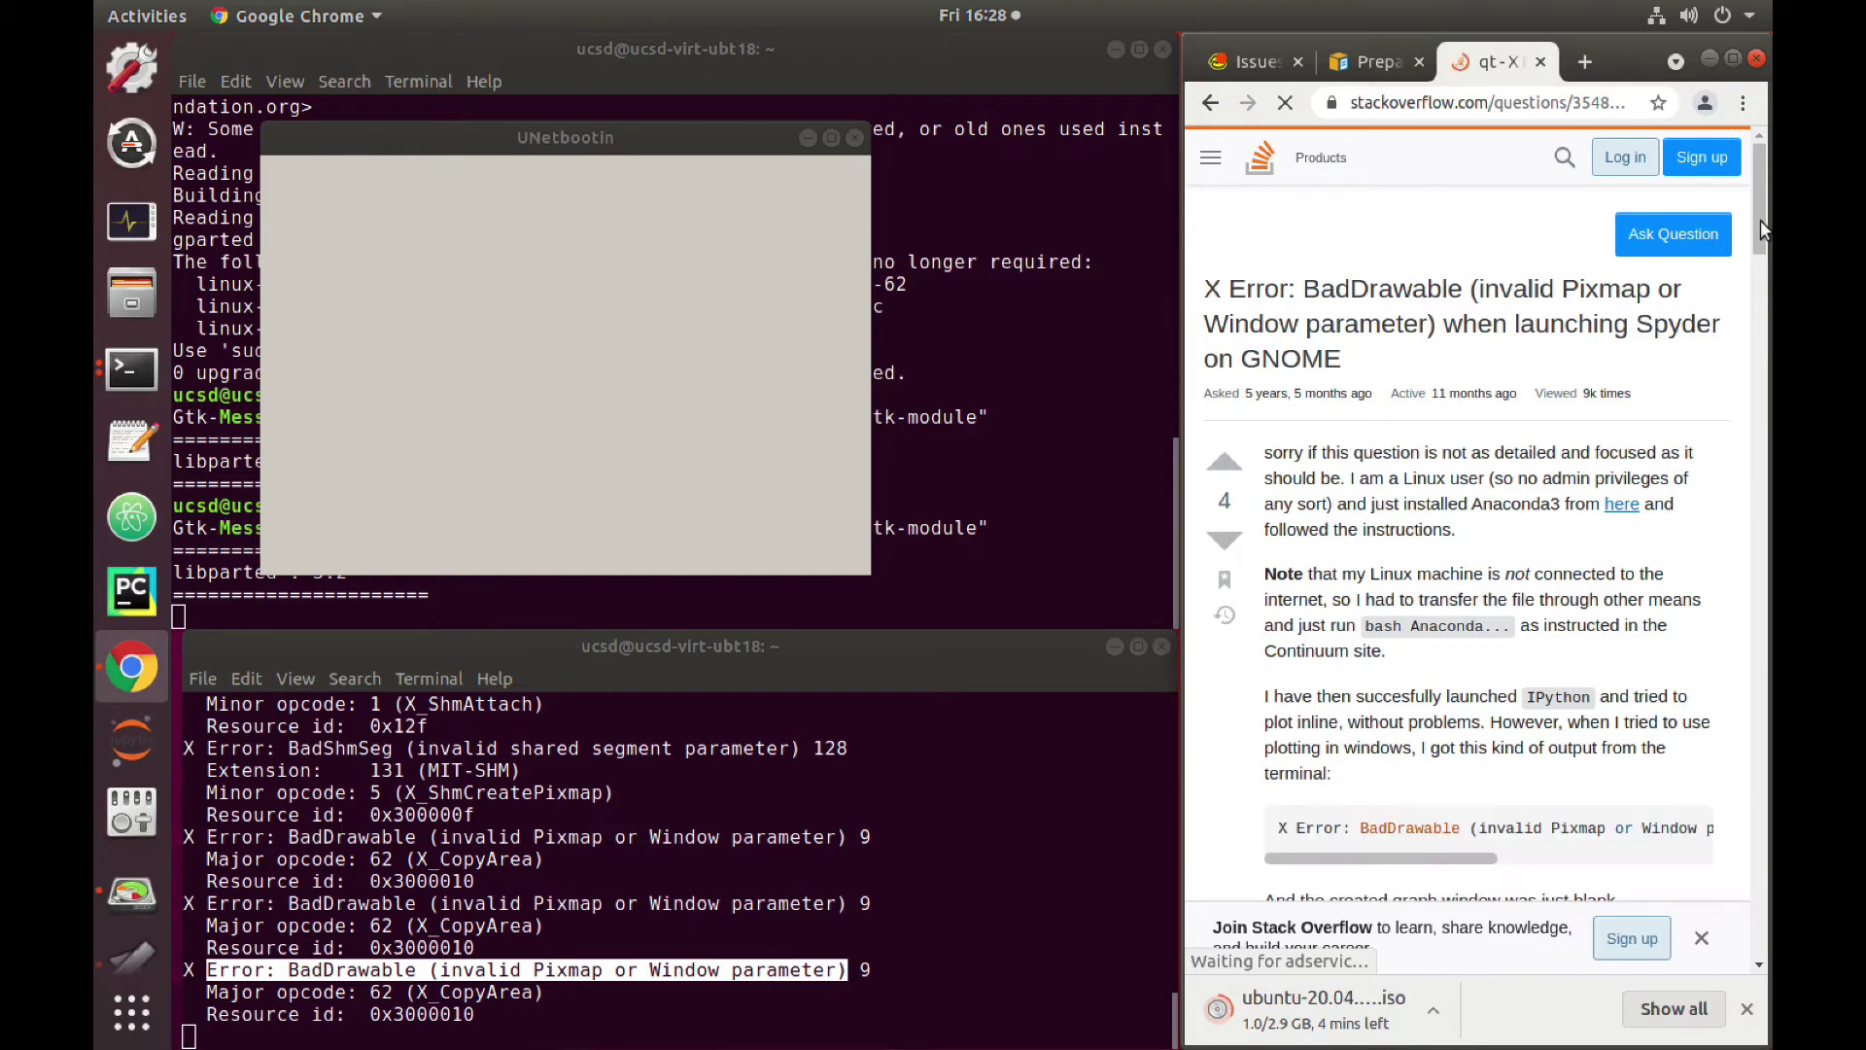
# Step: Copy the QT_X11_NO_MITSHM=1 fix from the linked GitHub issue, then stop UNetbootin with Ctrl+C
pyautogui.moveTo(1759, 225); pyautogui.dragTo(1761, 407)
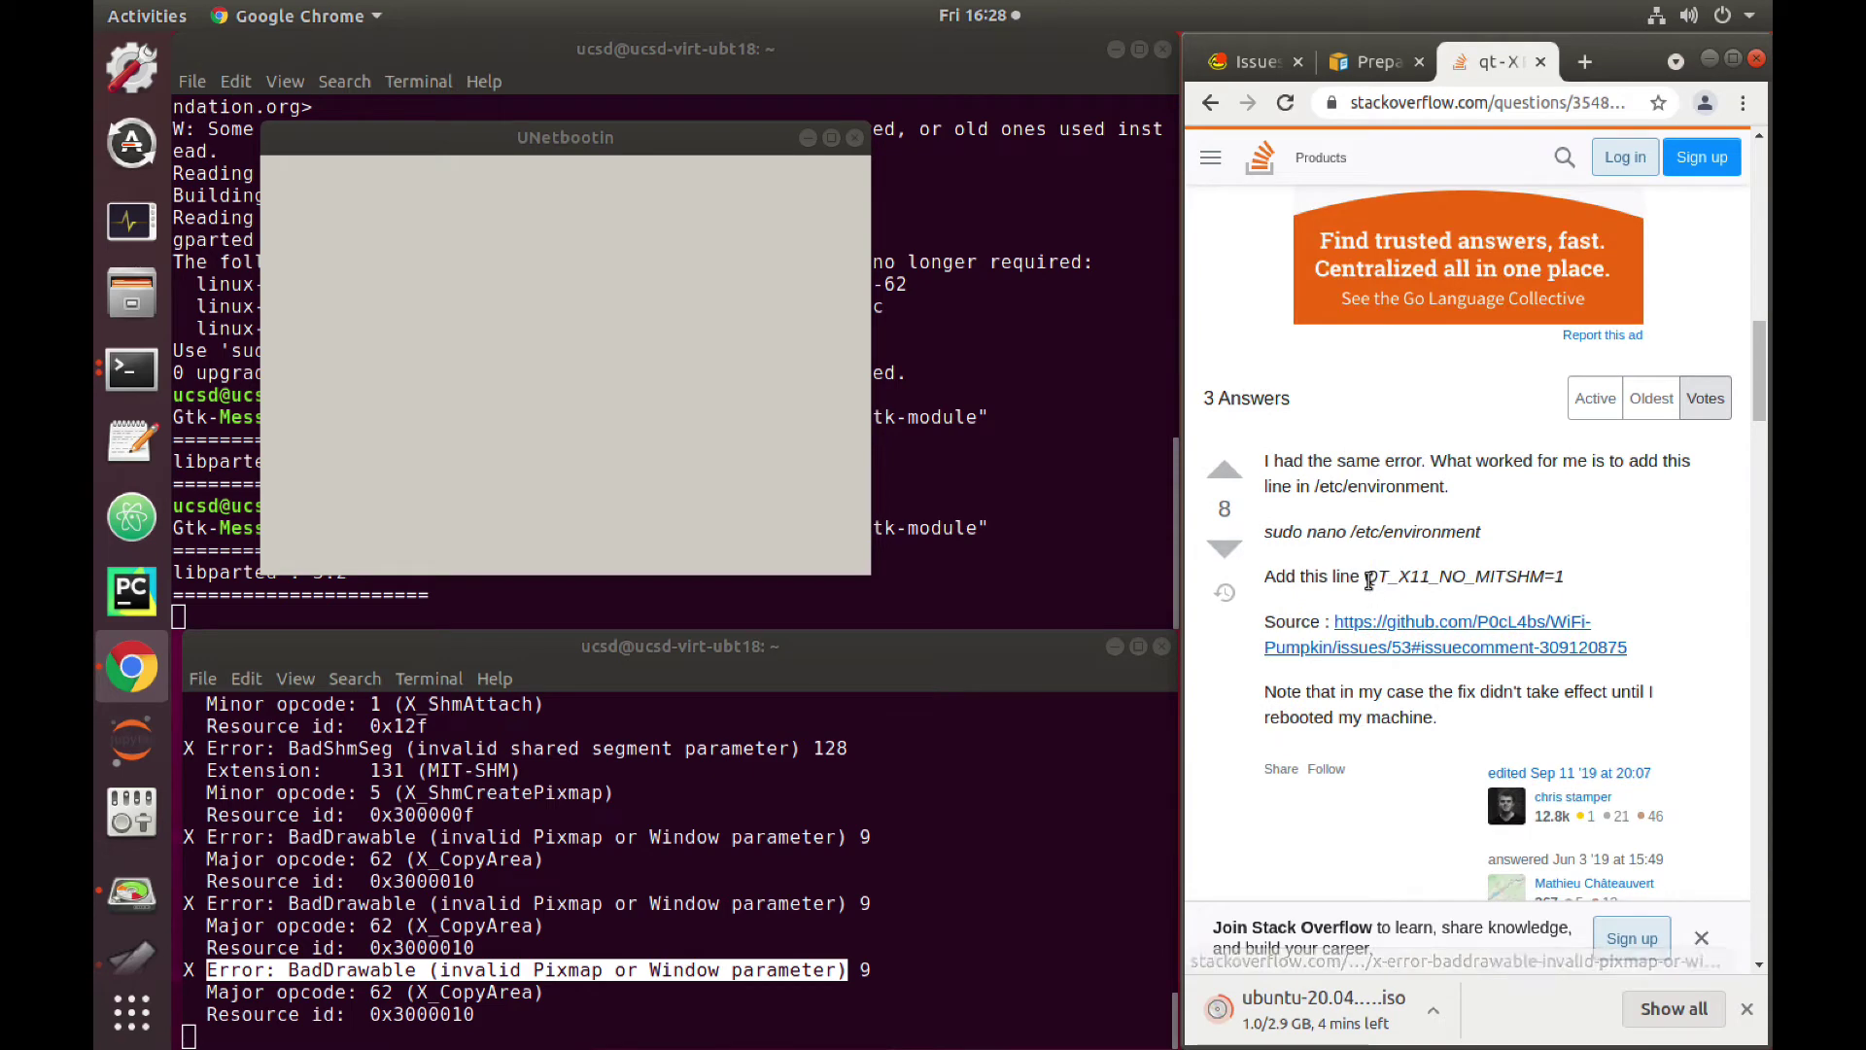
pyautogui.moveTo(1368, 578); pyautogui.dragTo(1518, 579)
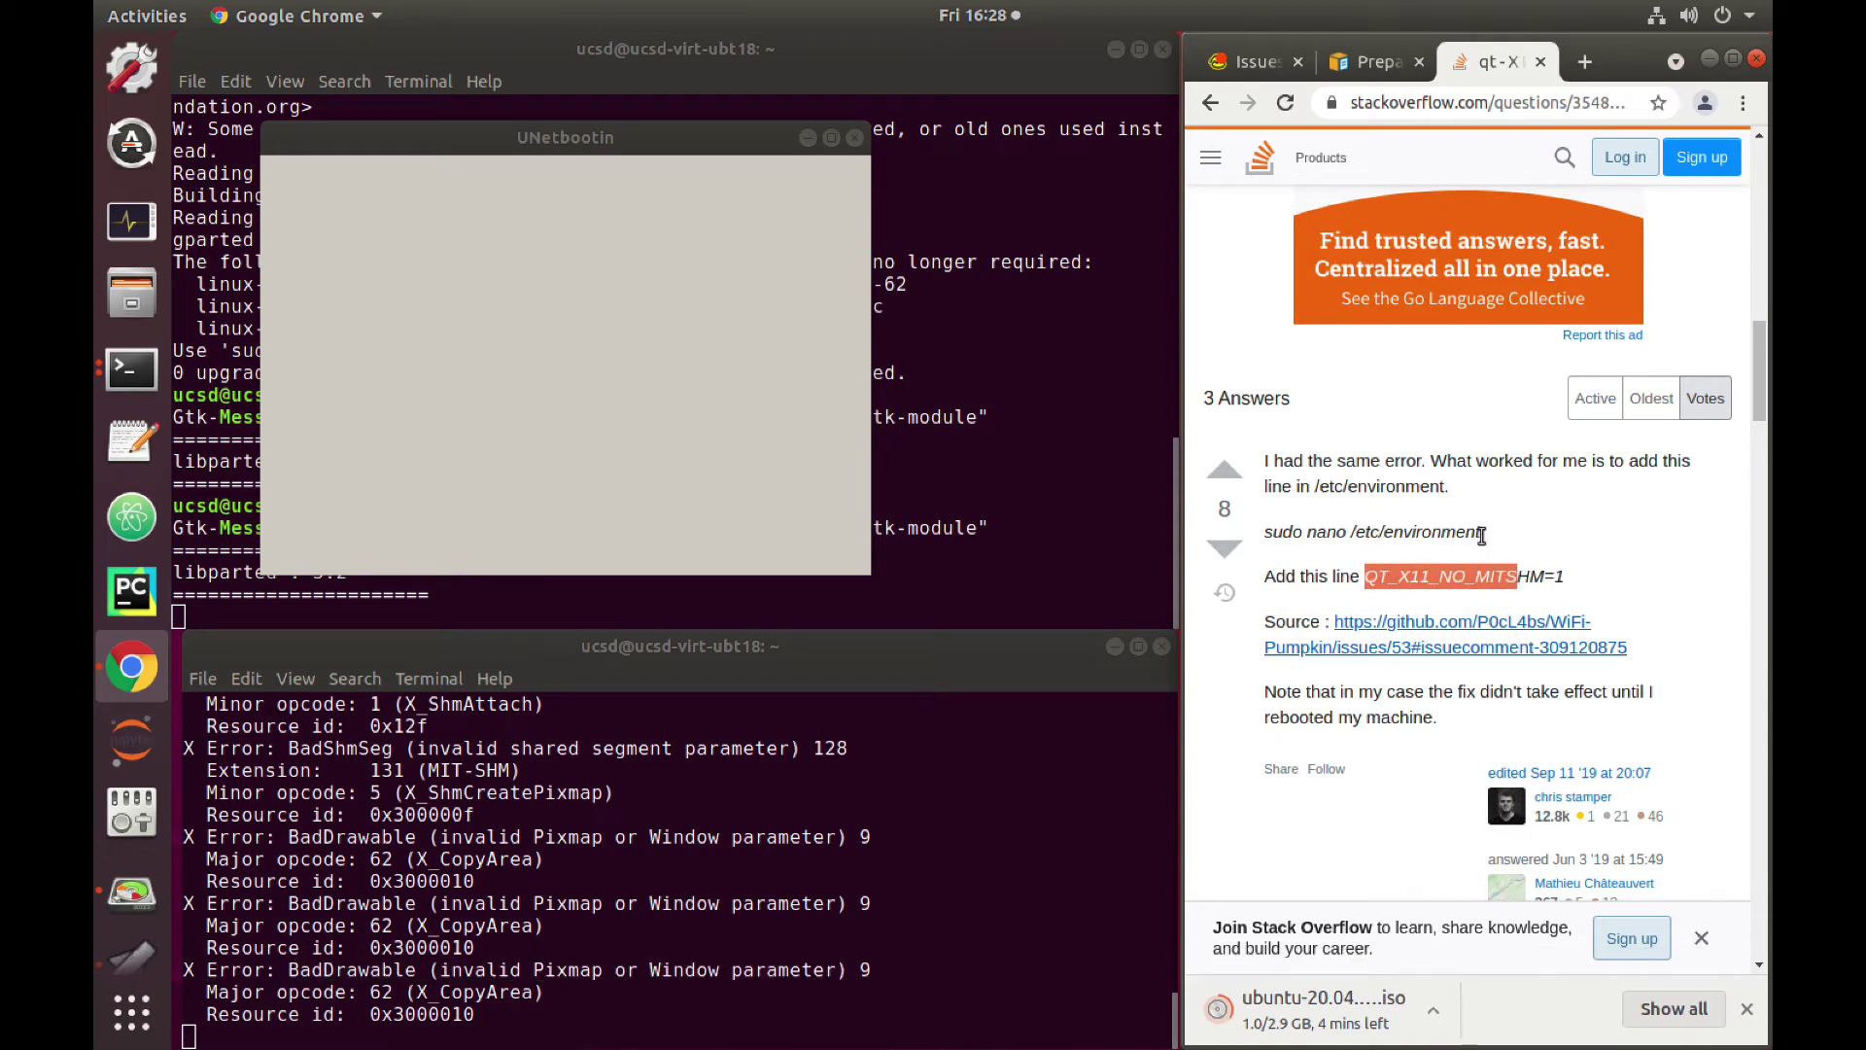
pyautogui.click(1435, 630)
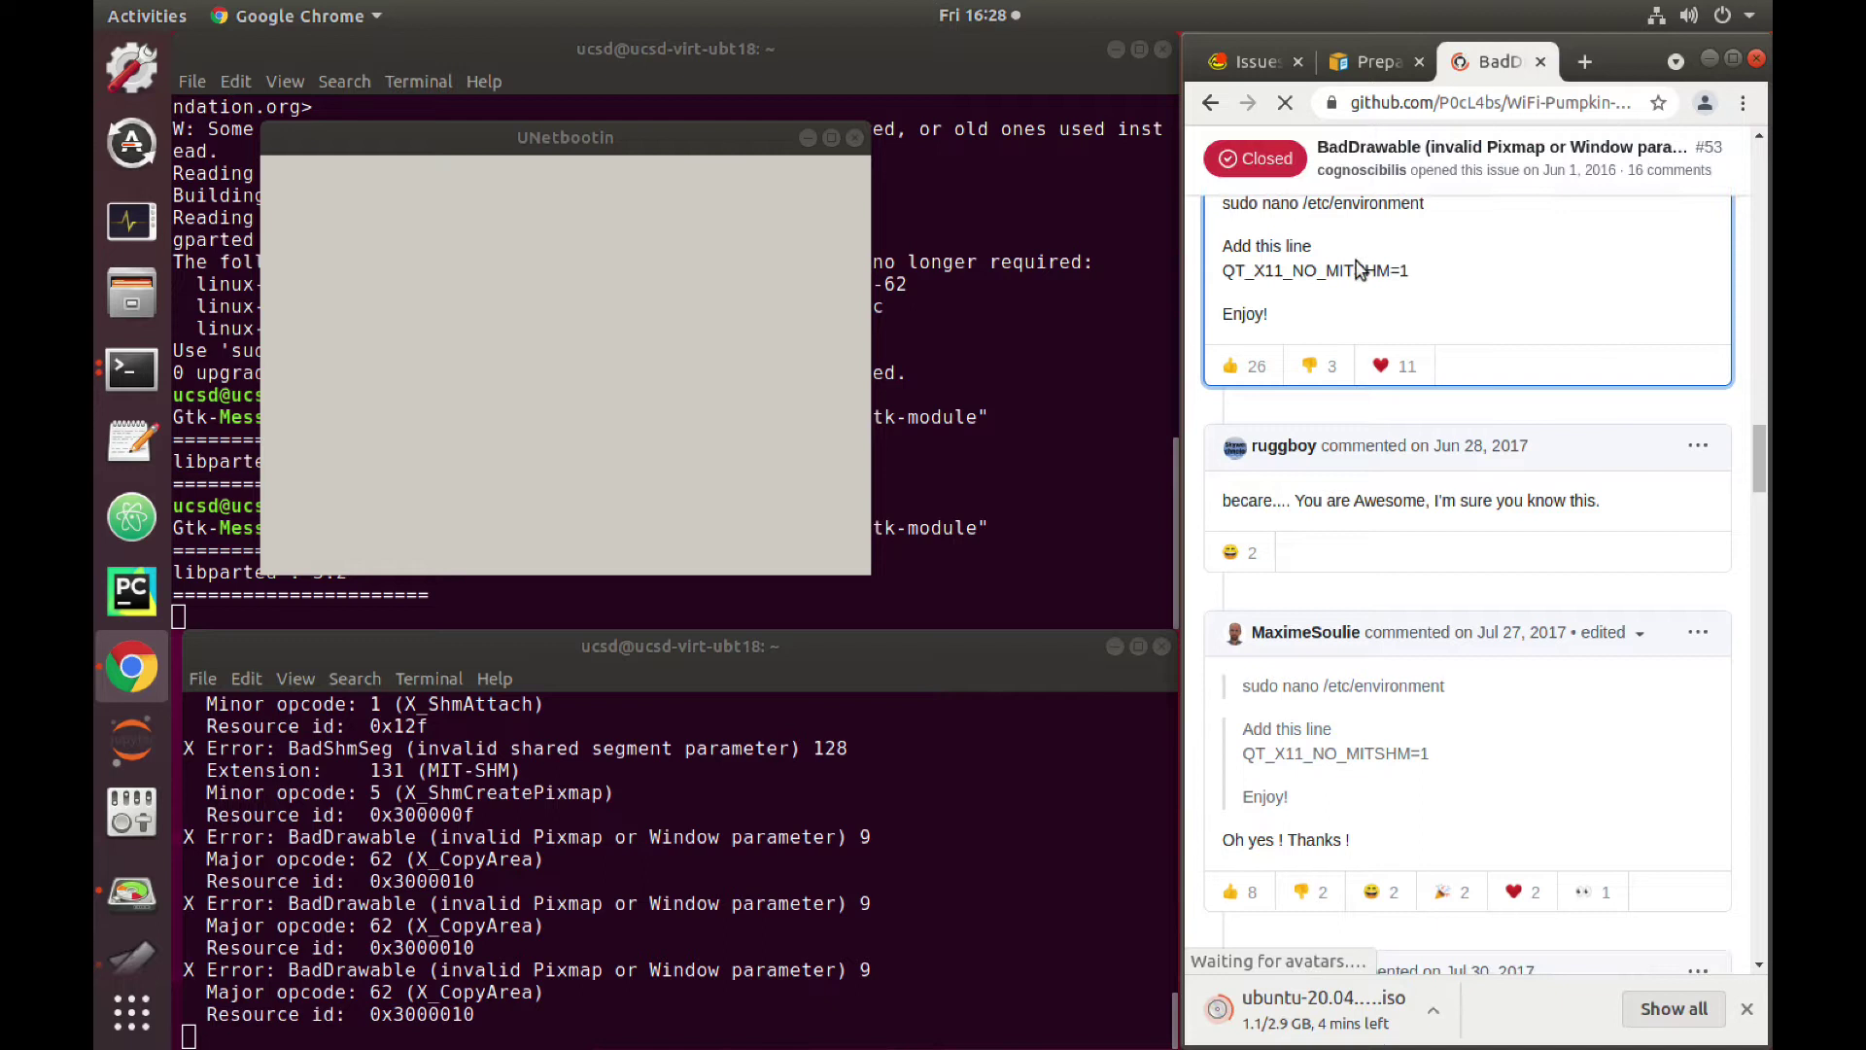
pyautogui.moveTo(1409, 273); pyautogui.dragTo(1218, 277)
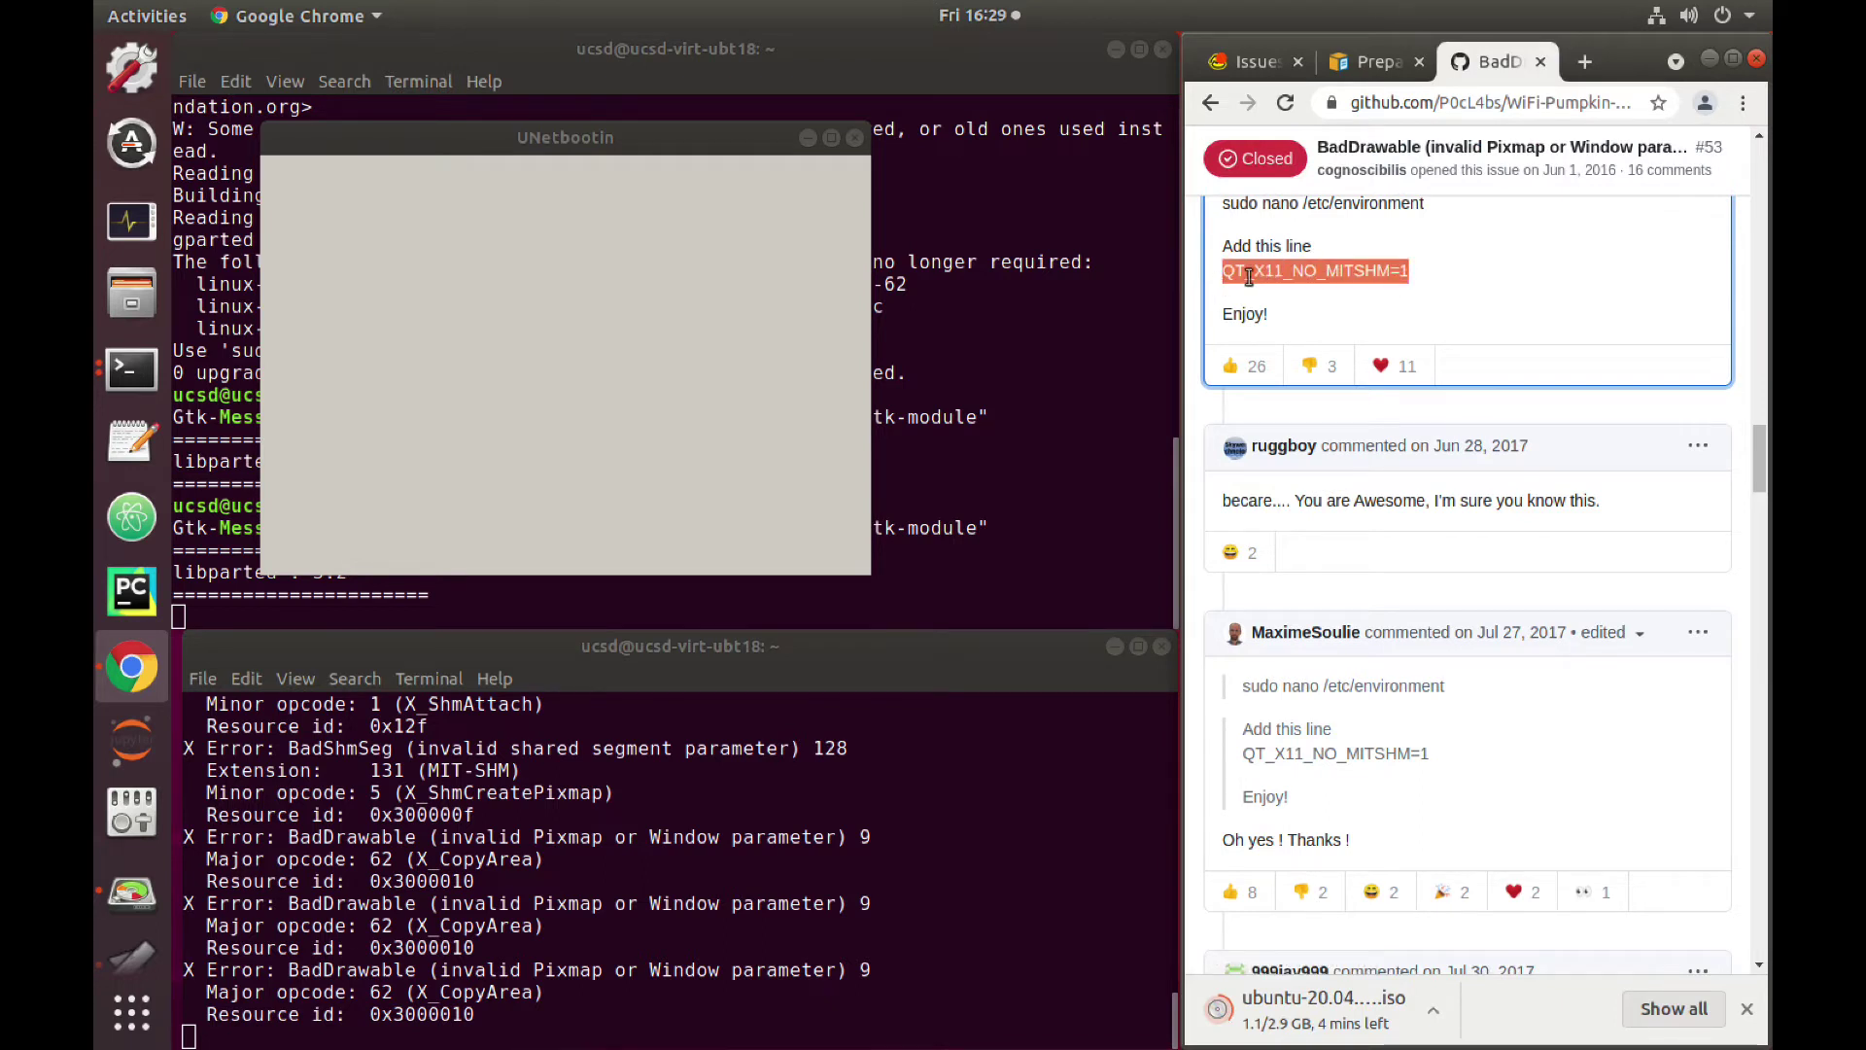
pyautogui.rightClick(1276, 275)
pyautogui.click(1303, 295)
pyautogui.click(760, 931)
pyautogui.hotkey('ctrl', 'c')
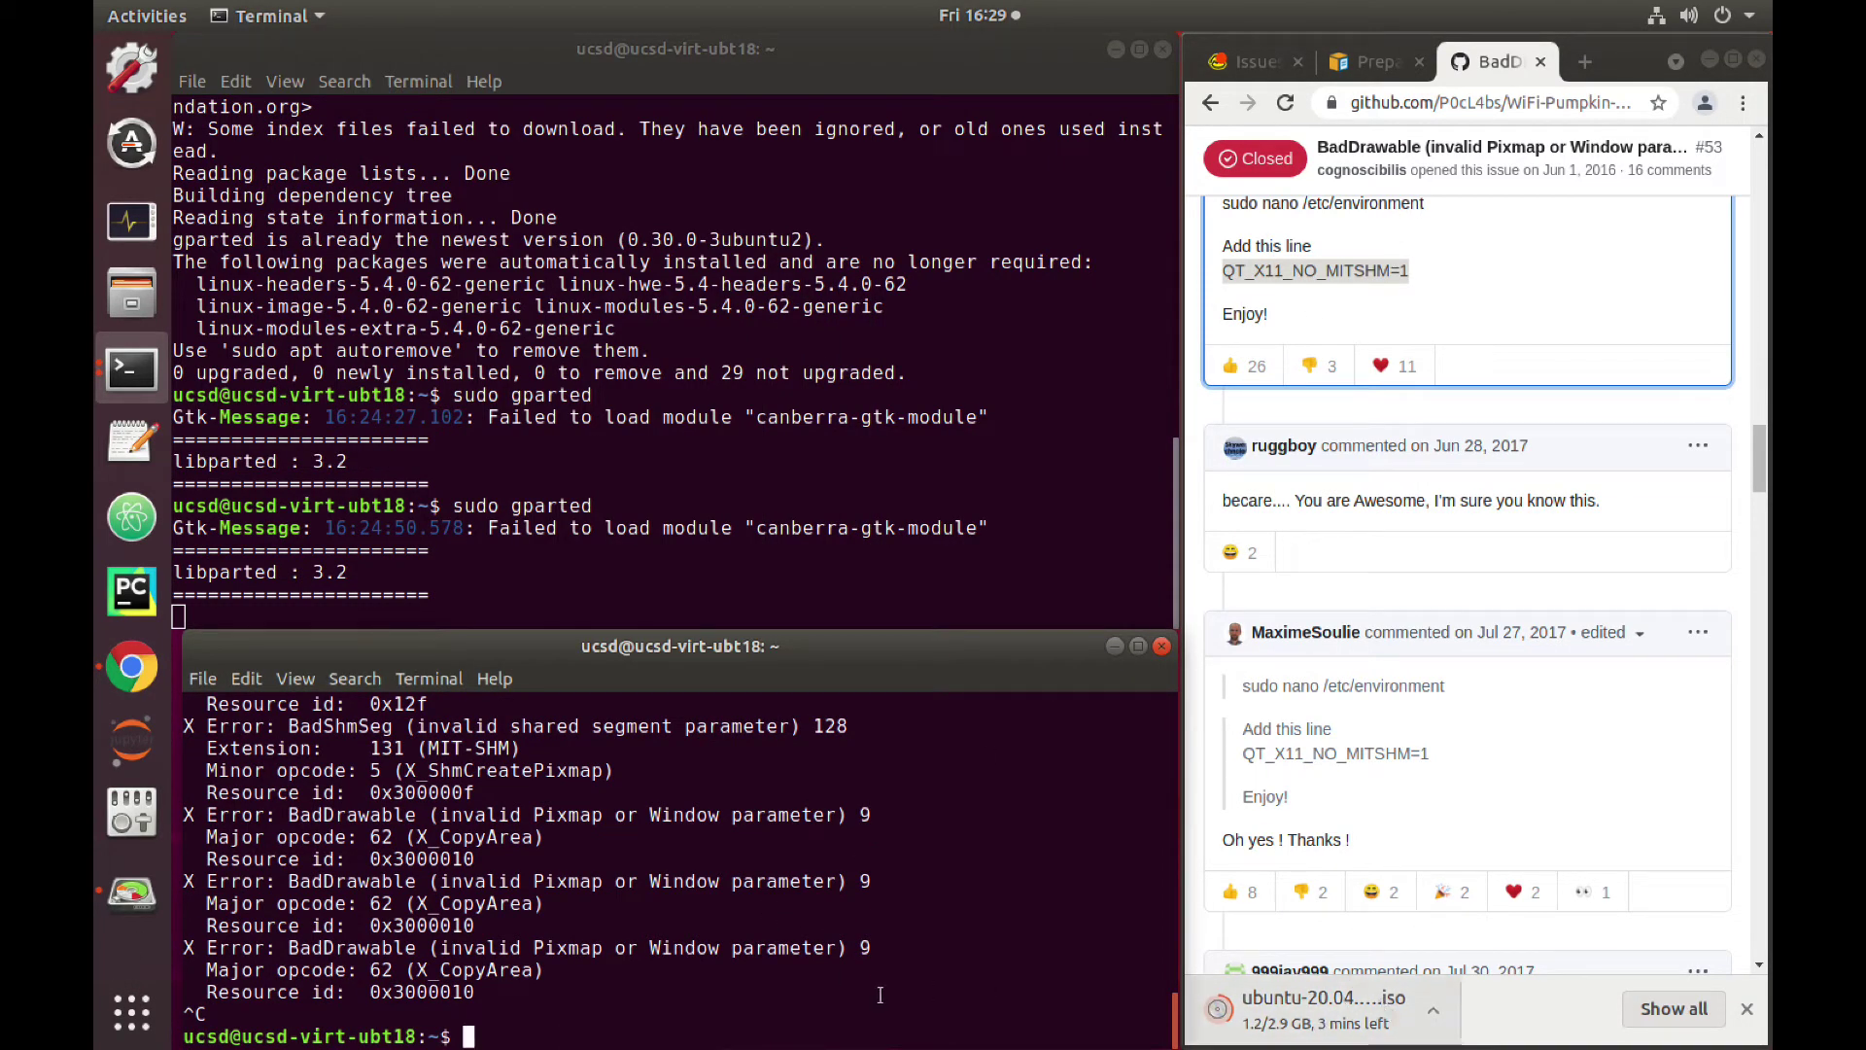
# Step: Add QT_X11_NO_MITSHM=1 to /etc/environment with sudo nano, save it, and rerun sudo unetbootin
pyautogui.write('sud')
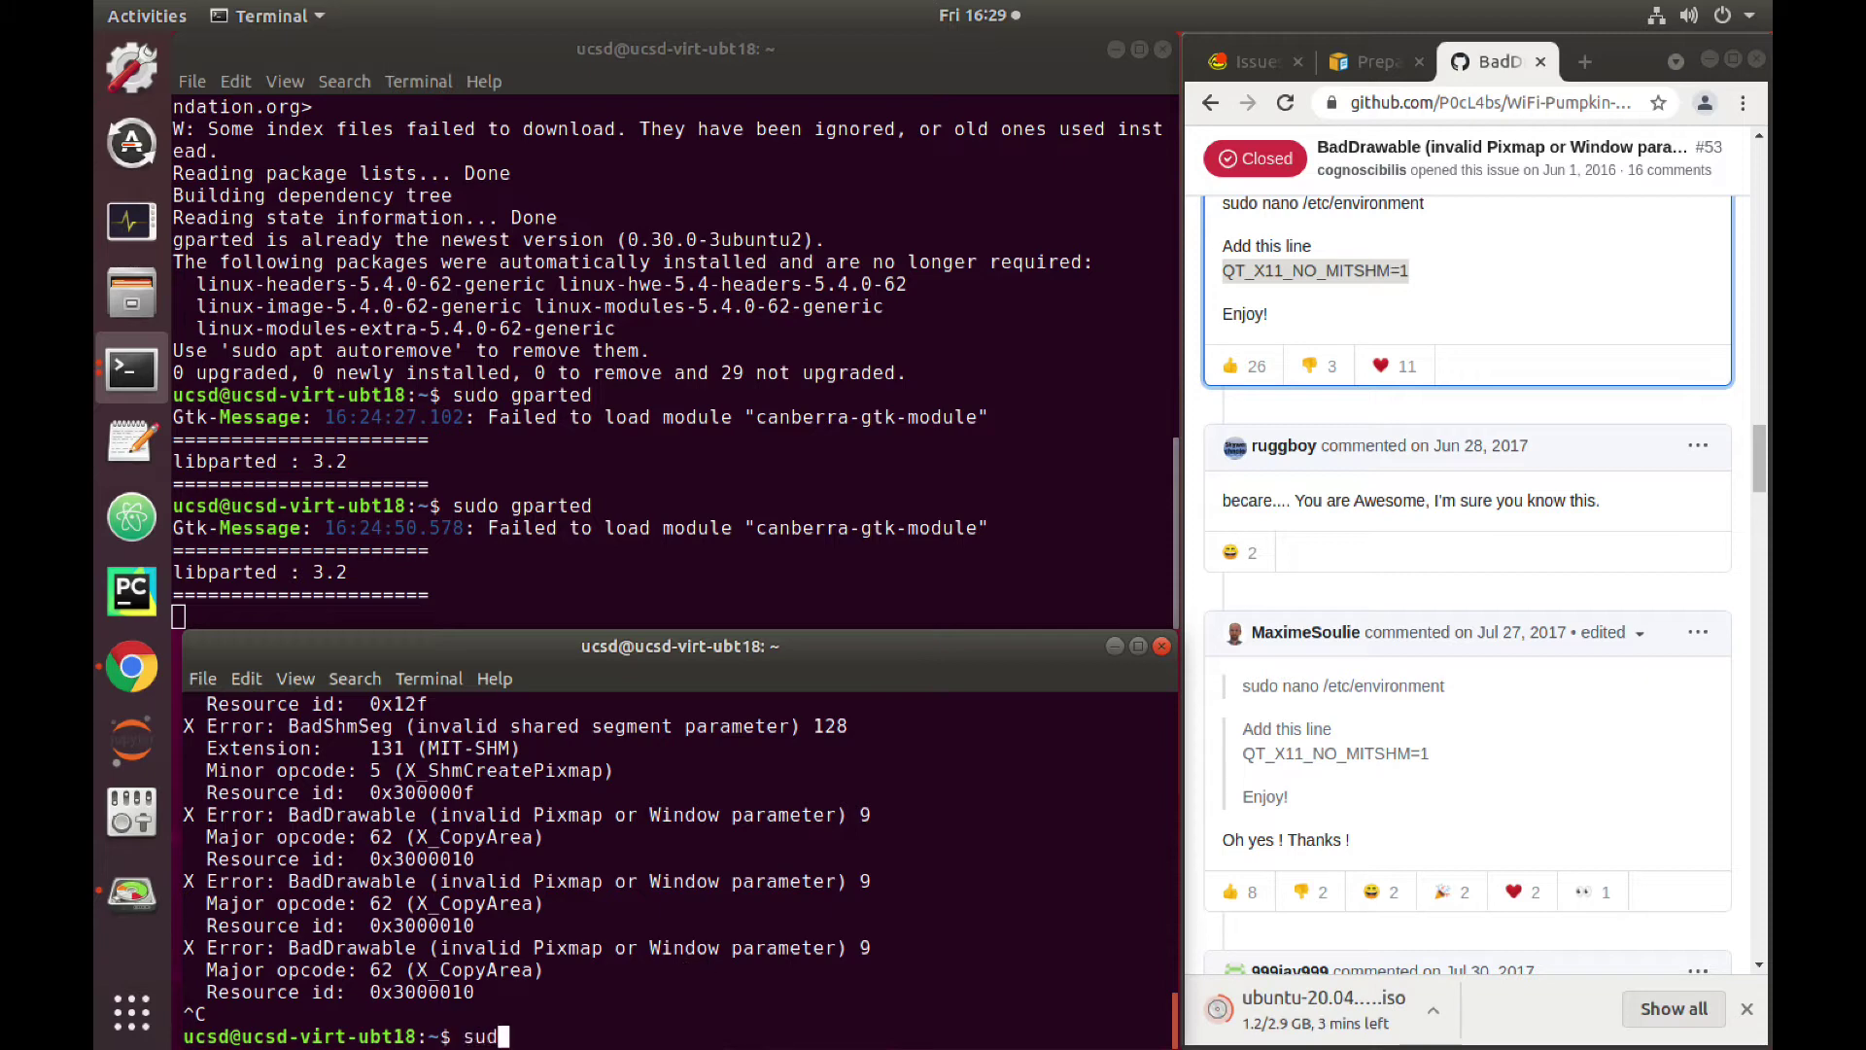
pyautogui.write('o nano /etc/env')
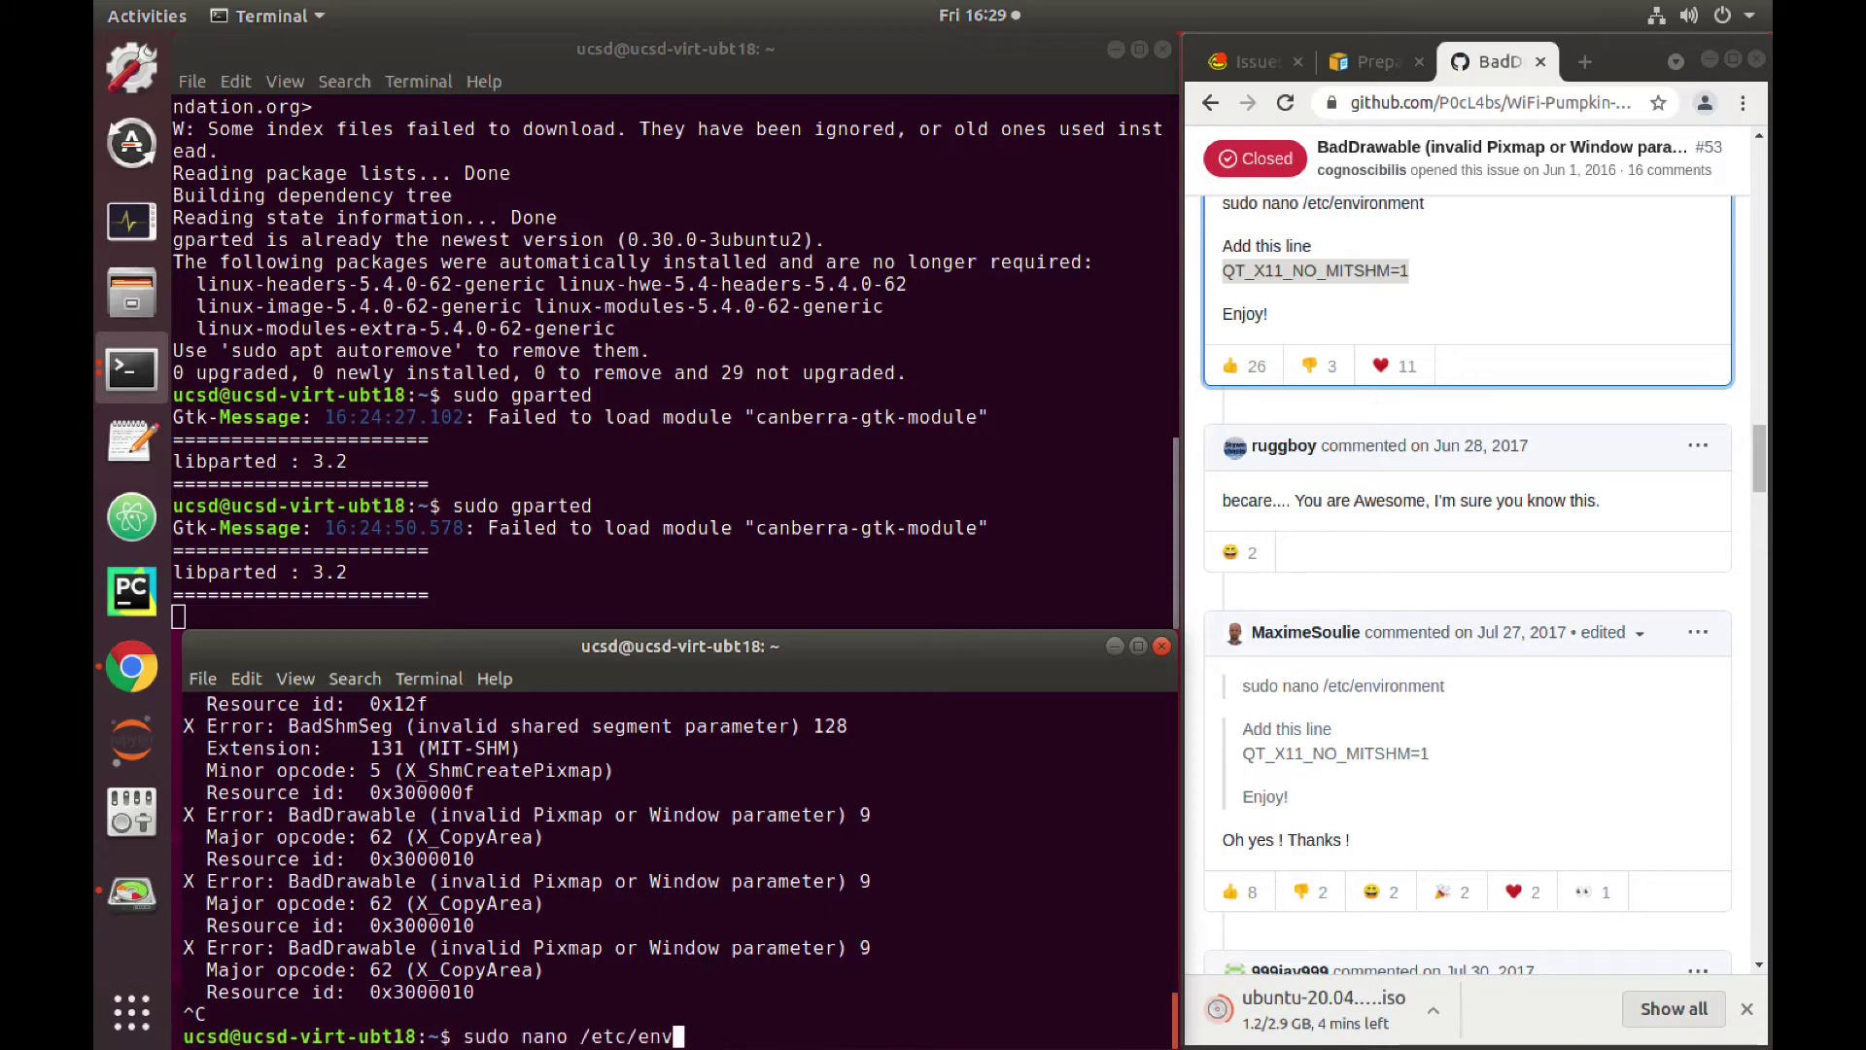
pyautogui.press('Tab')
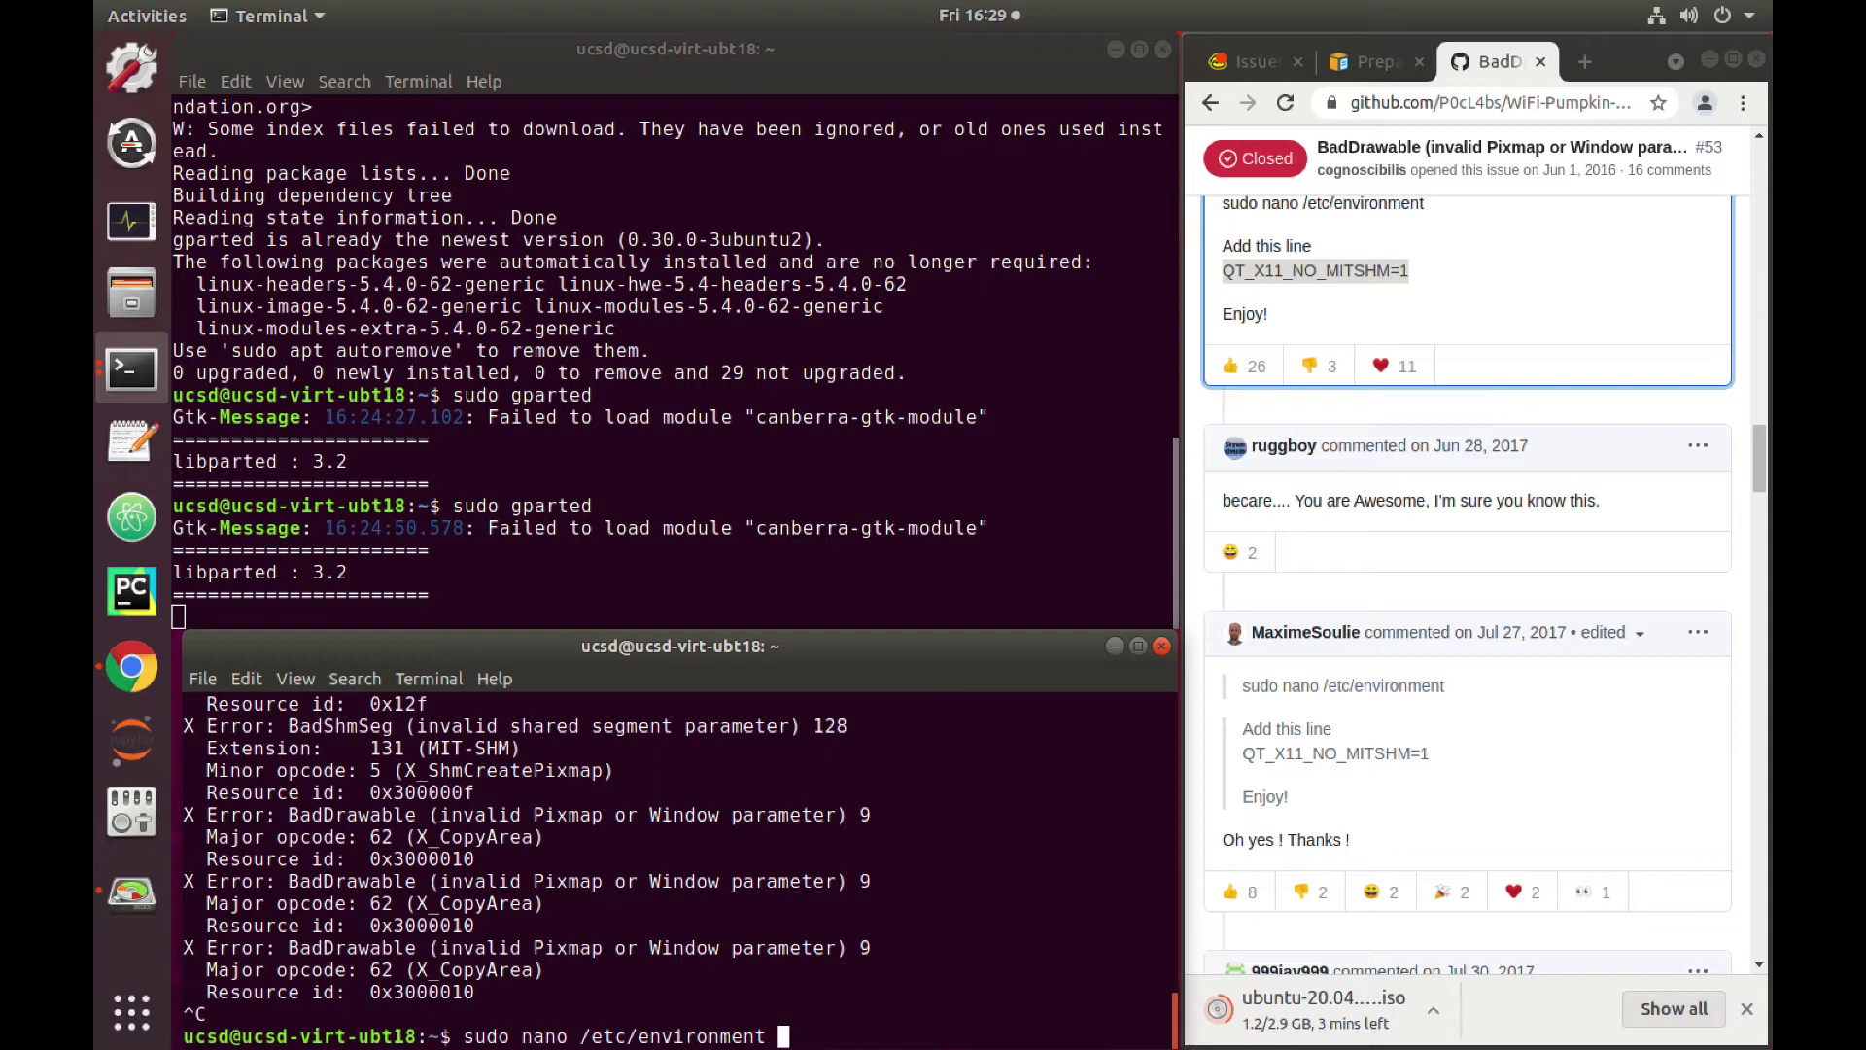
pyautogui.press('Return')
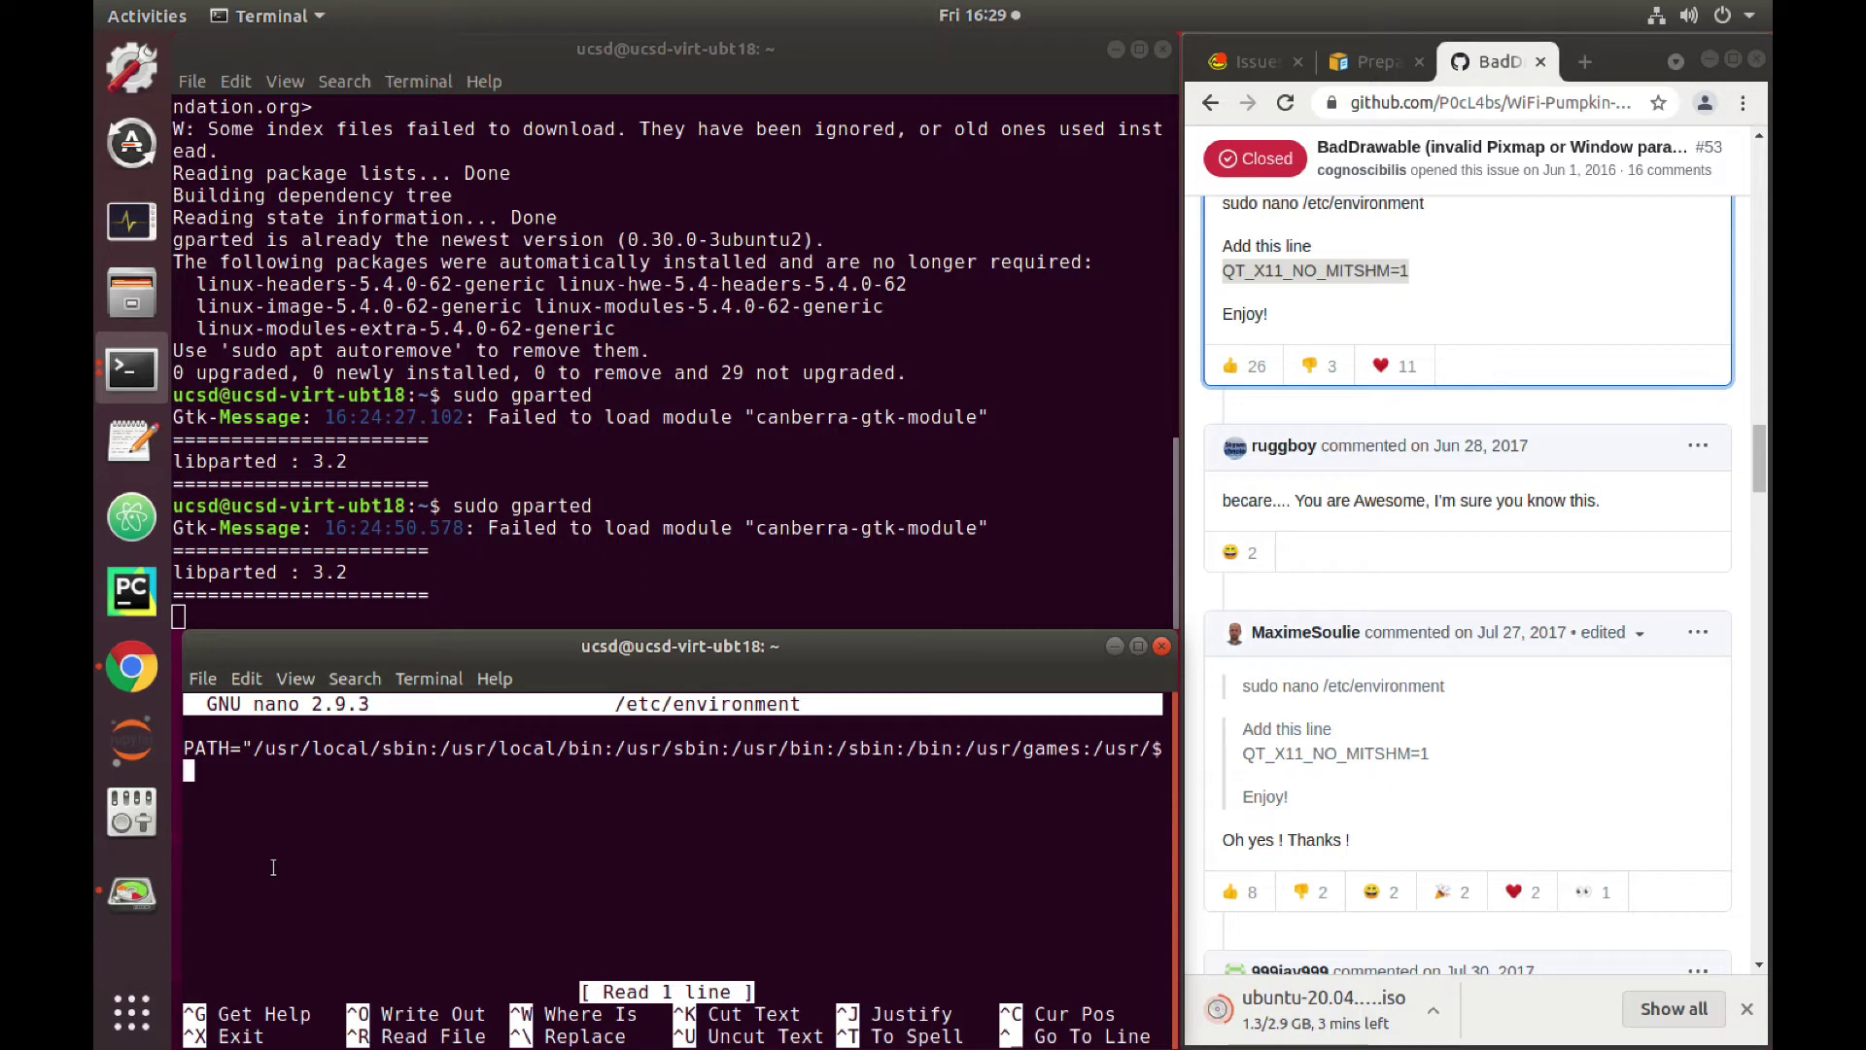
pyautogui.hotkey('ctrl', 'shift', 'v')
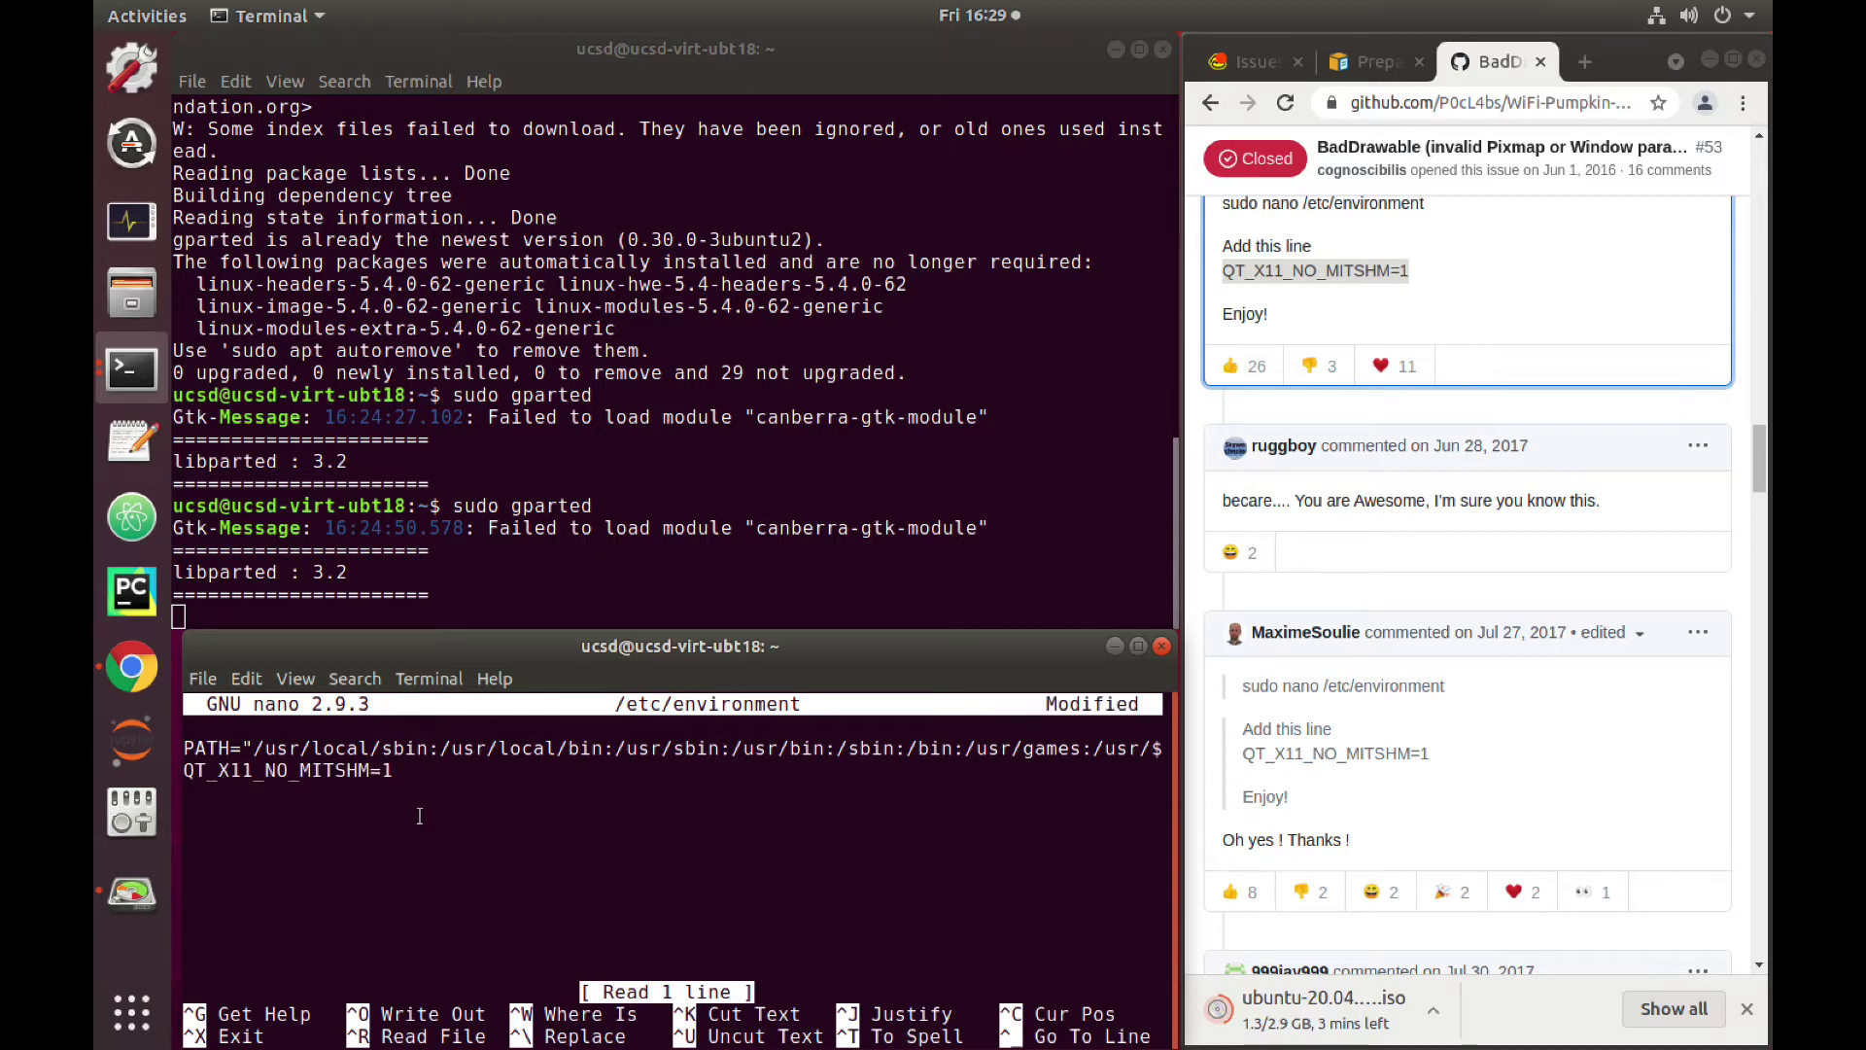
pyautogui.hotkey('ctrl', 'x')
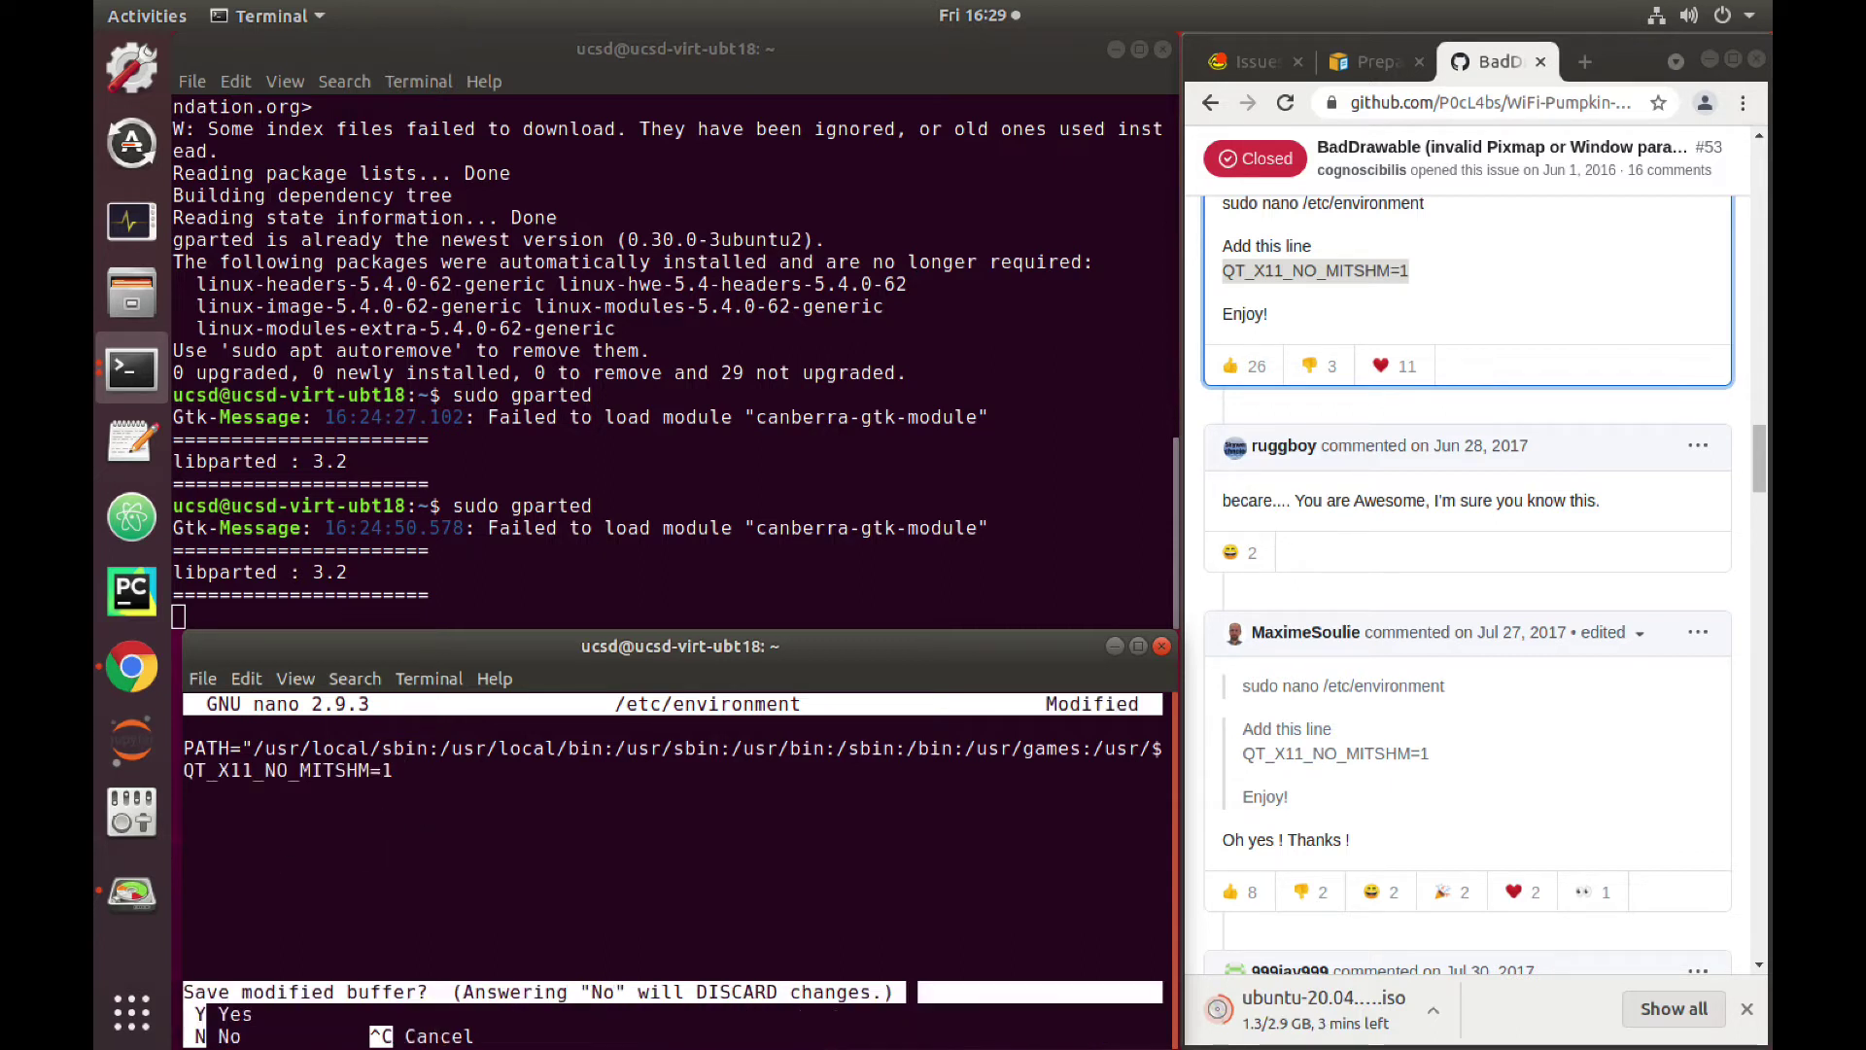
pyautogui.press('y')
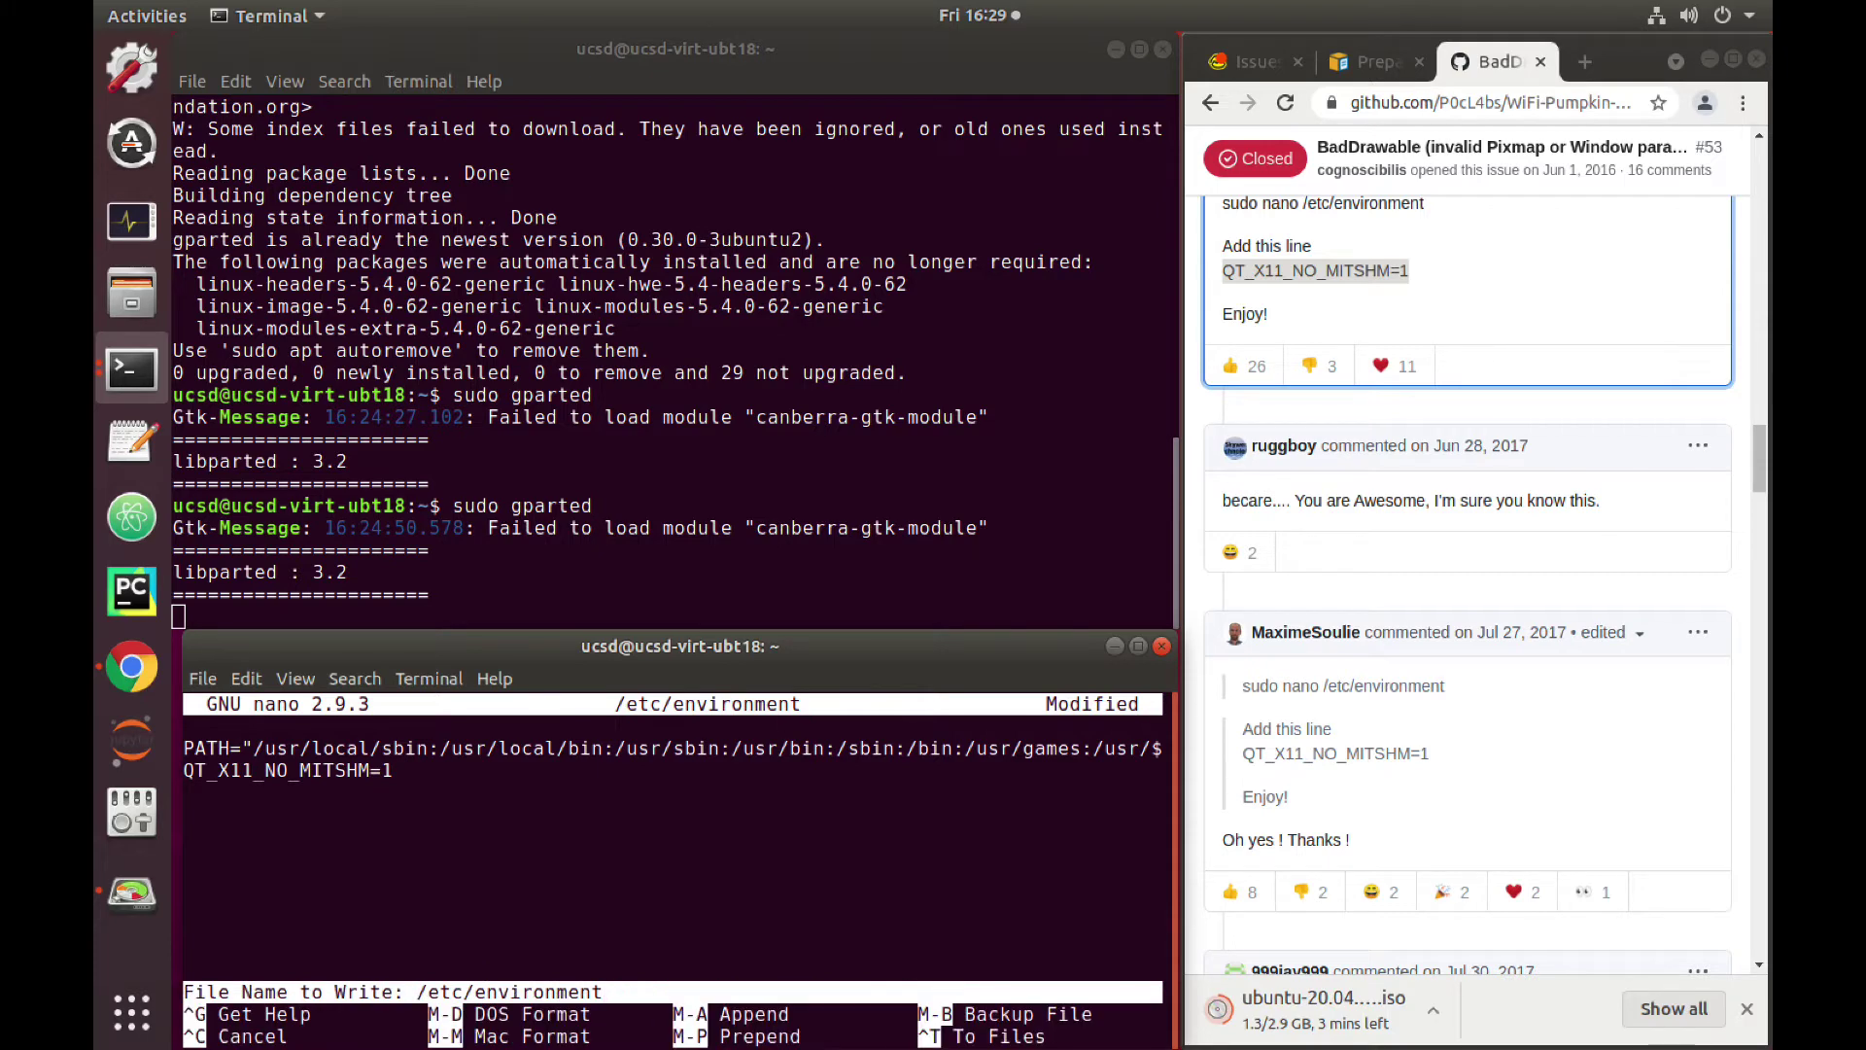
pyautogui.press('Return')
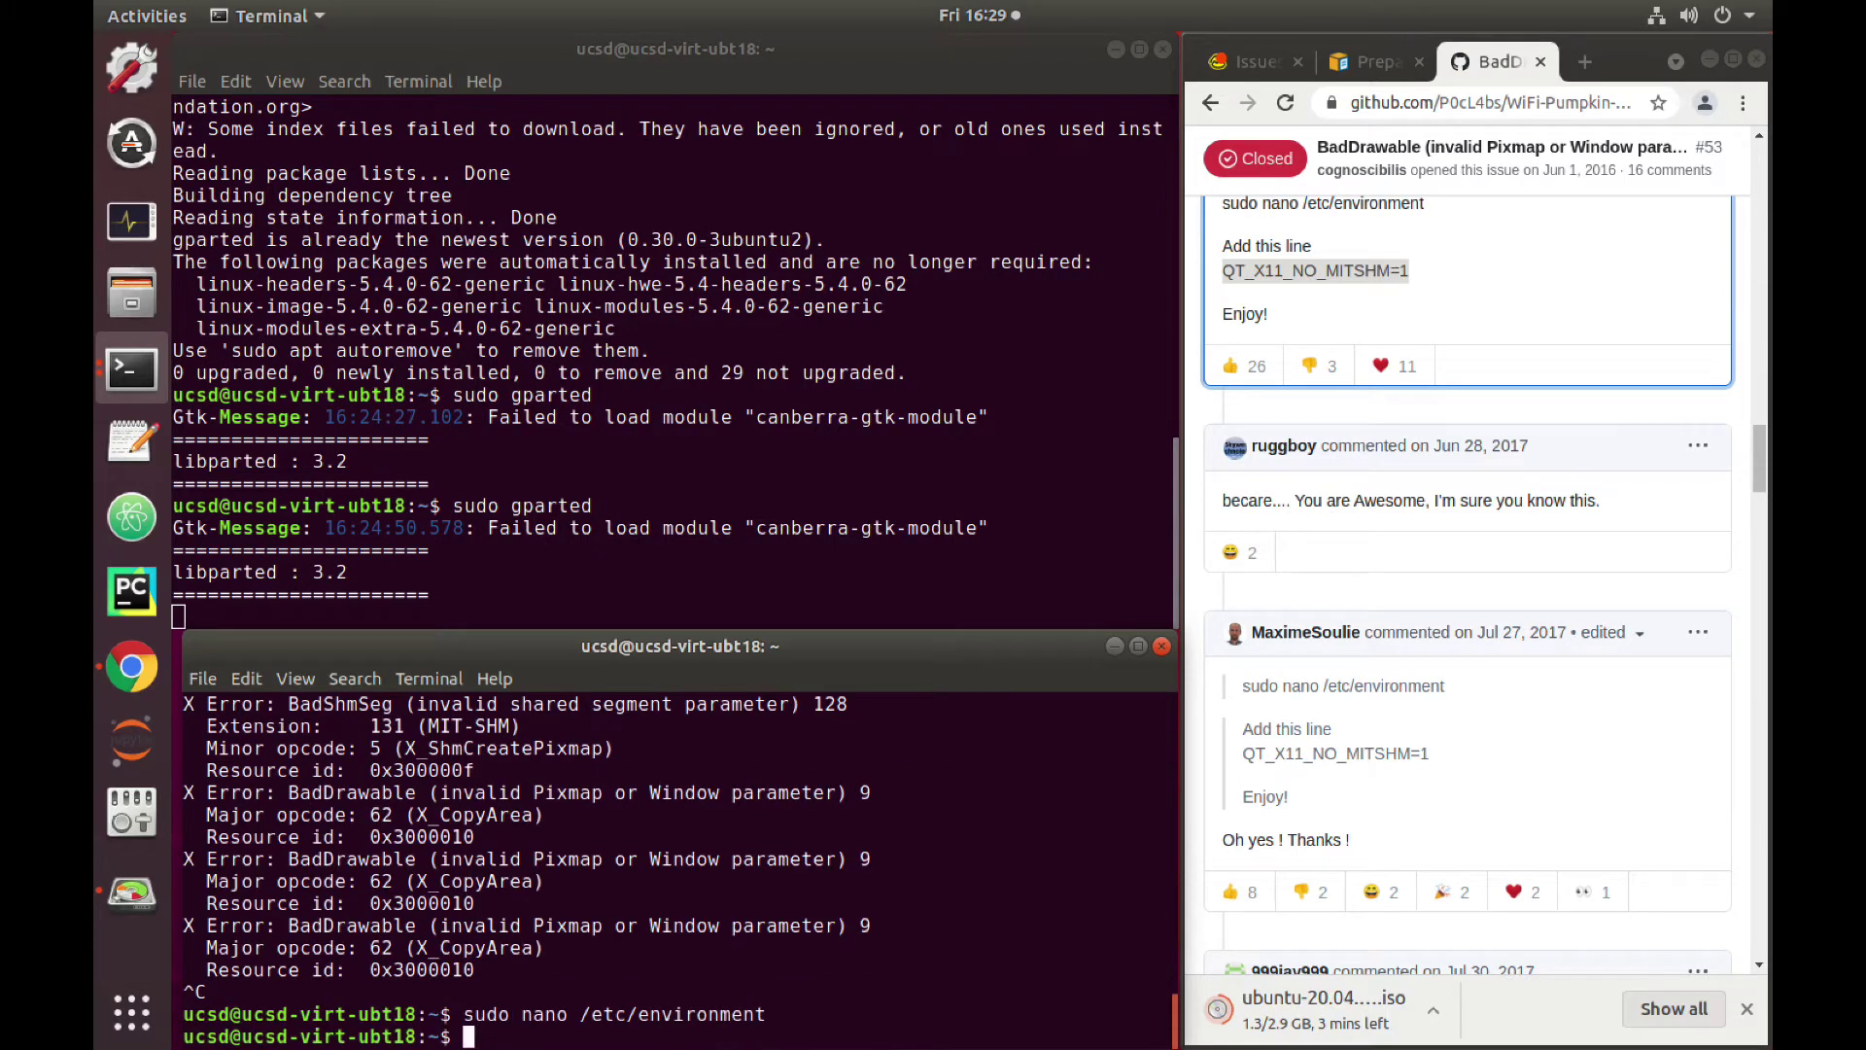
pyautogui.press('Up')
pyautogui.press('Up')
pyautogui.press('Return')
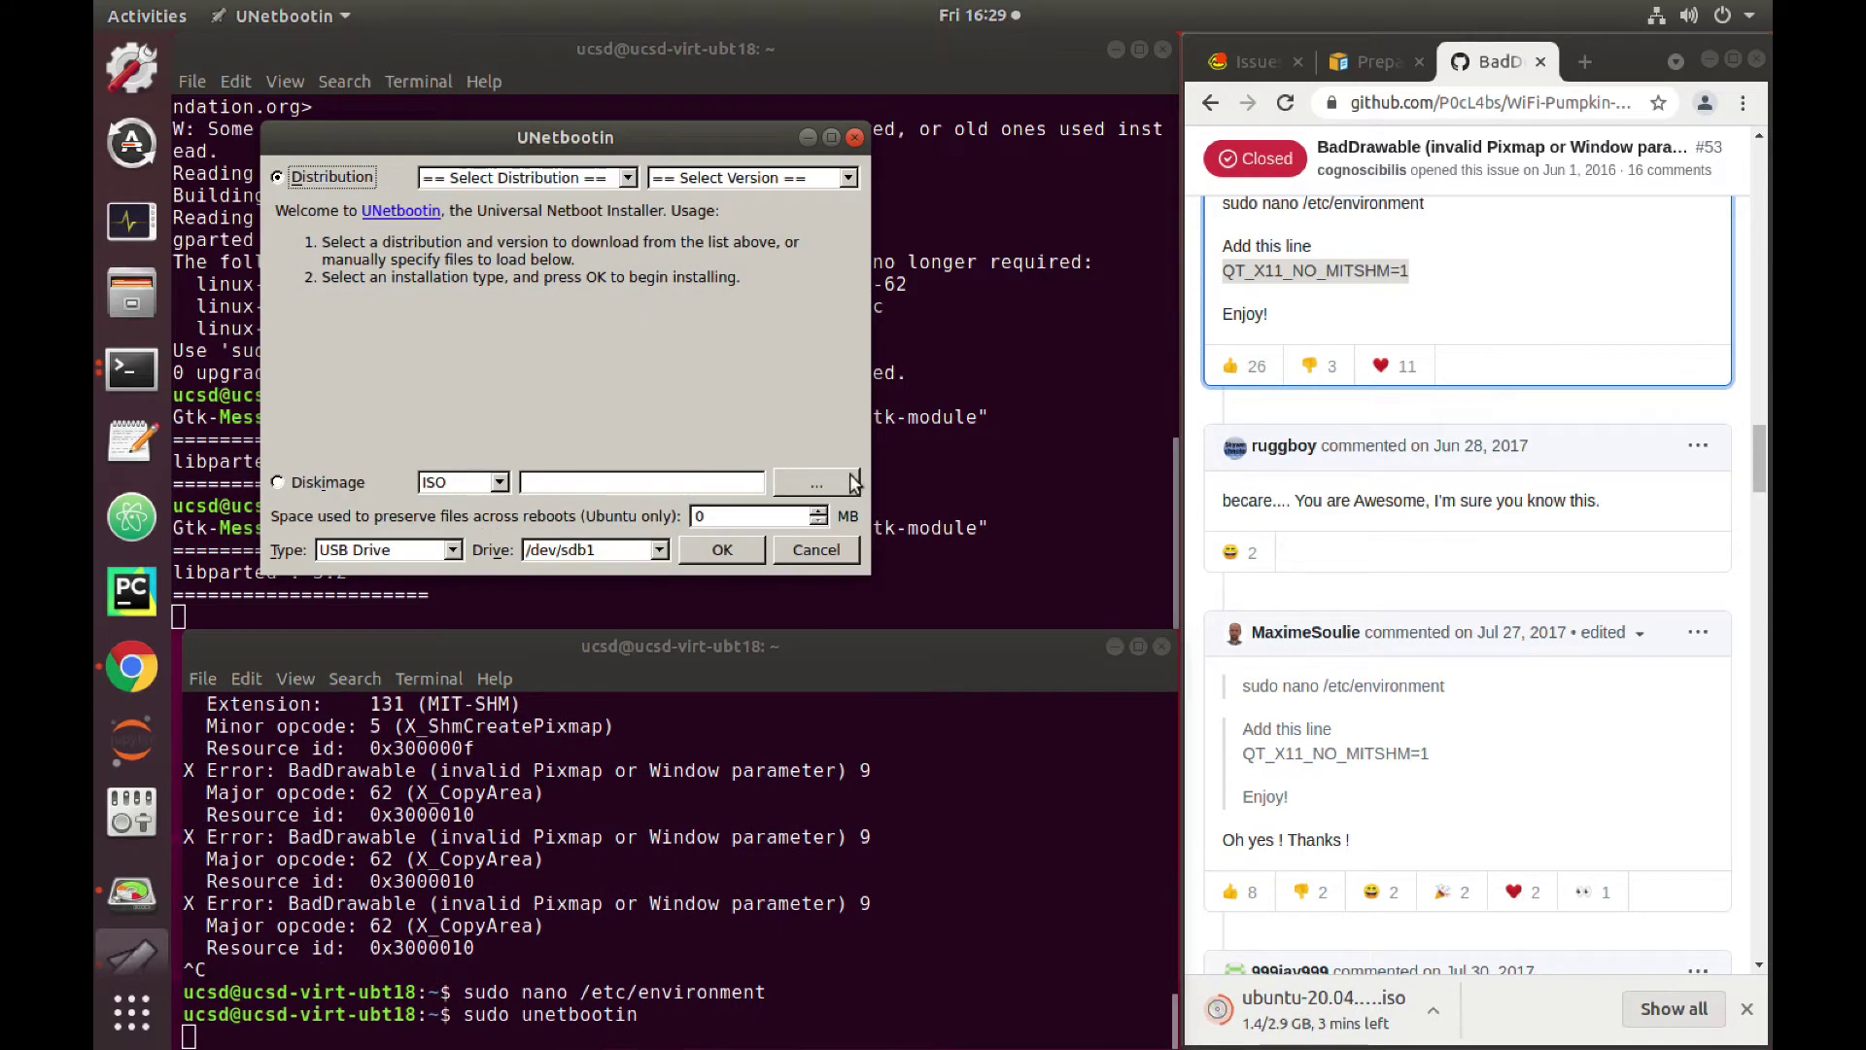
# Step: Choose Diskimage with ISO type, and cancel the in-progress Ubuntu ISO download in Chrome
pyautogui.click(1360, 61)
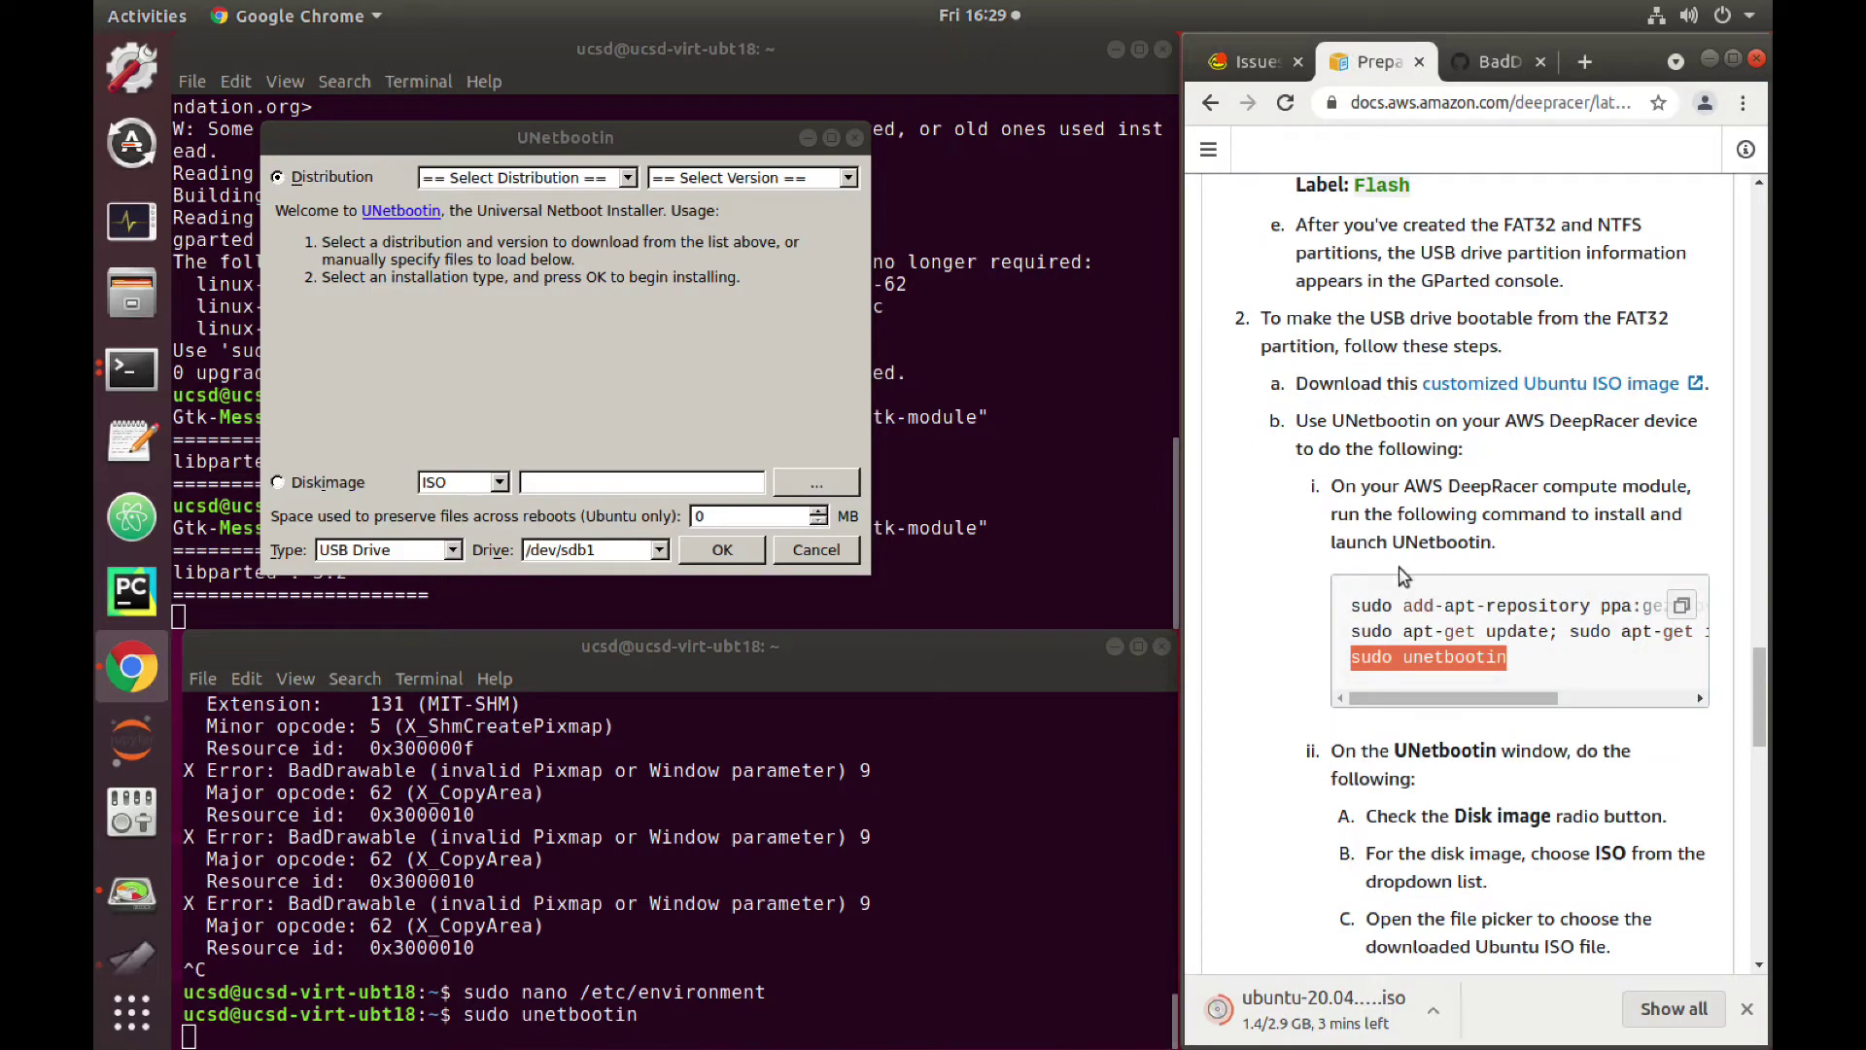
pyautogui.scroll(-5, 1400, 603)
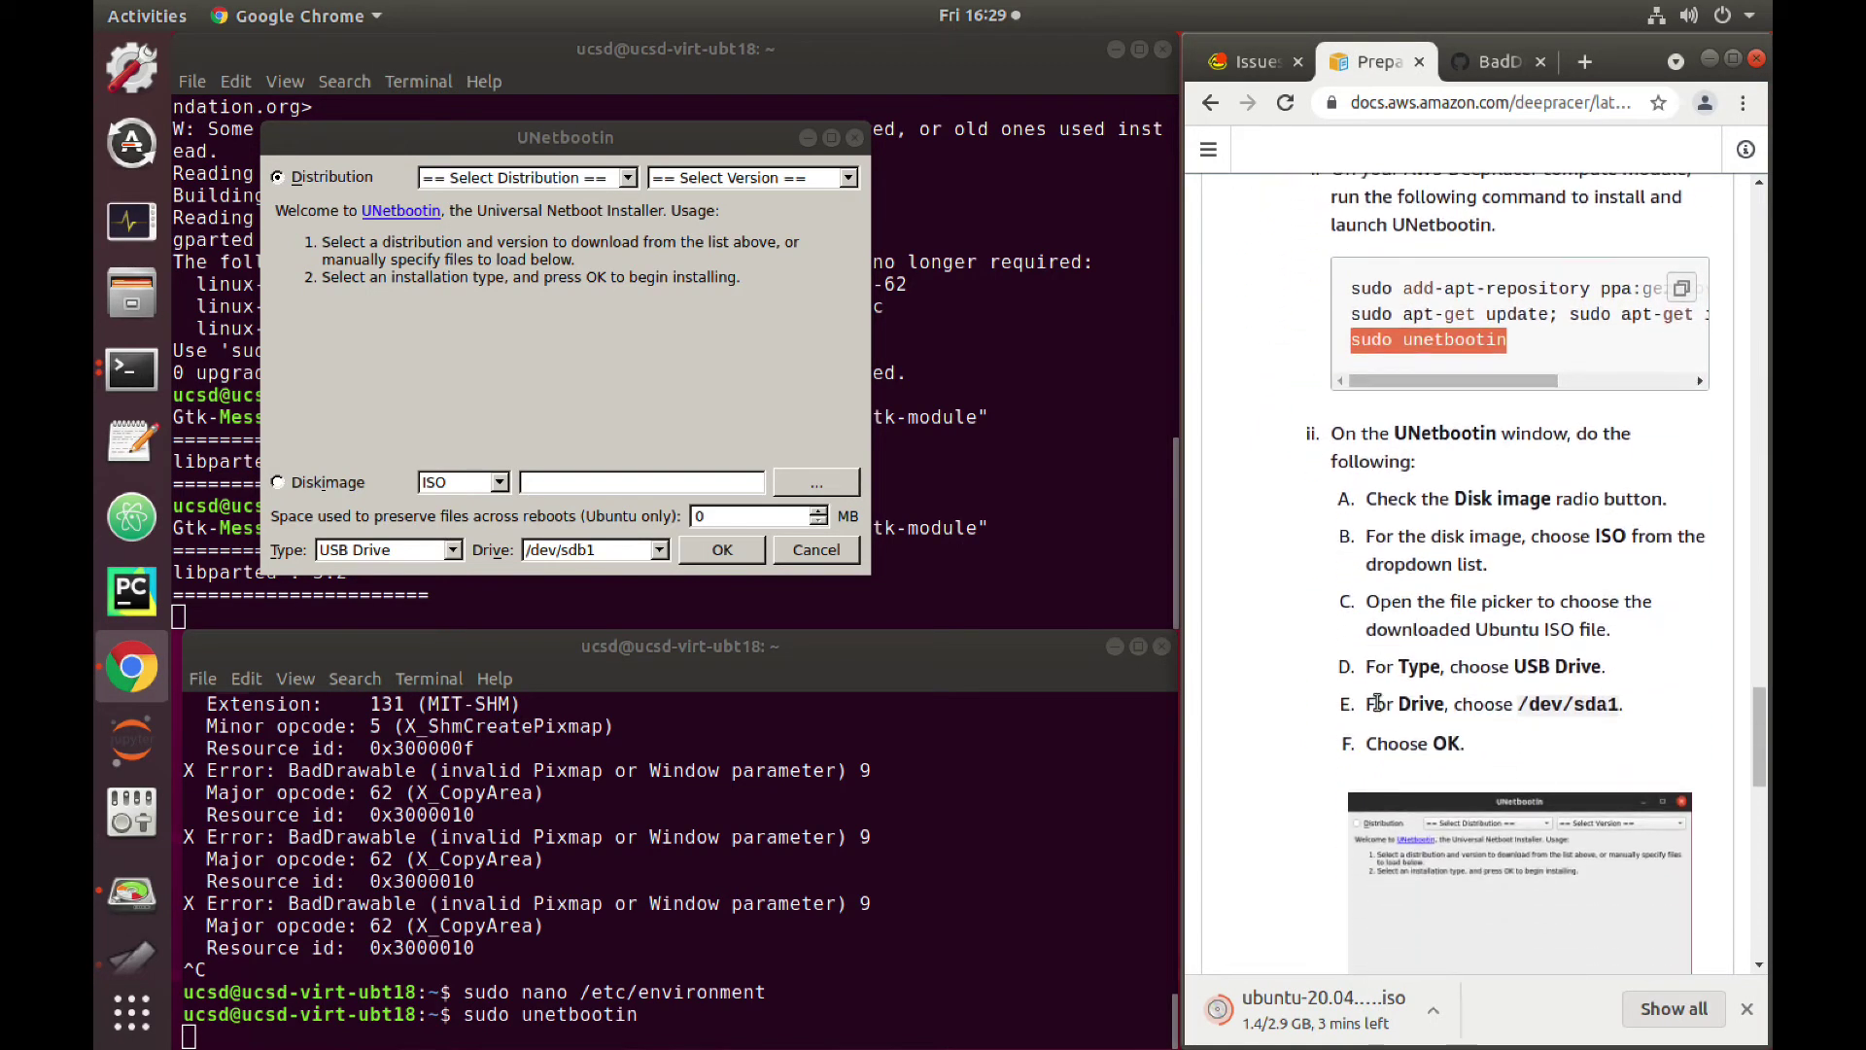
pyautogui.scroll(-2, 1377, 702)
pyautogui.click(280, 482)
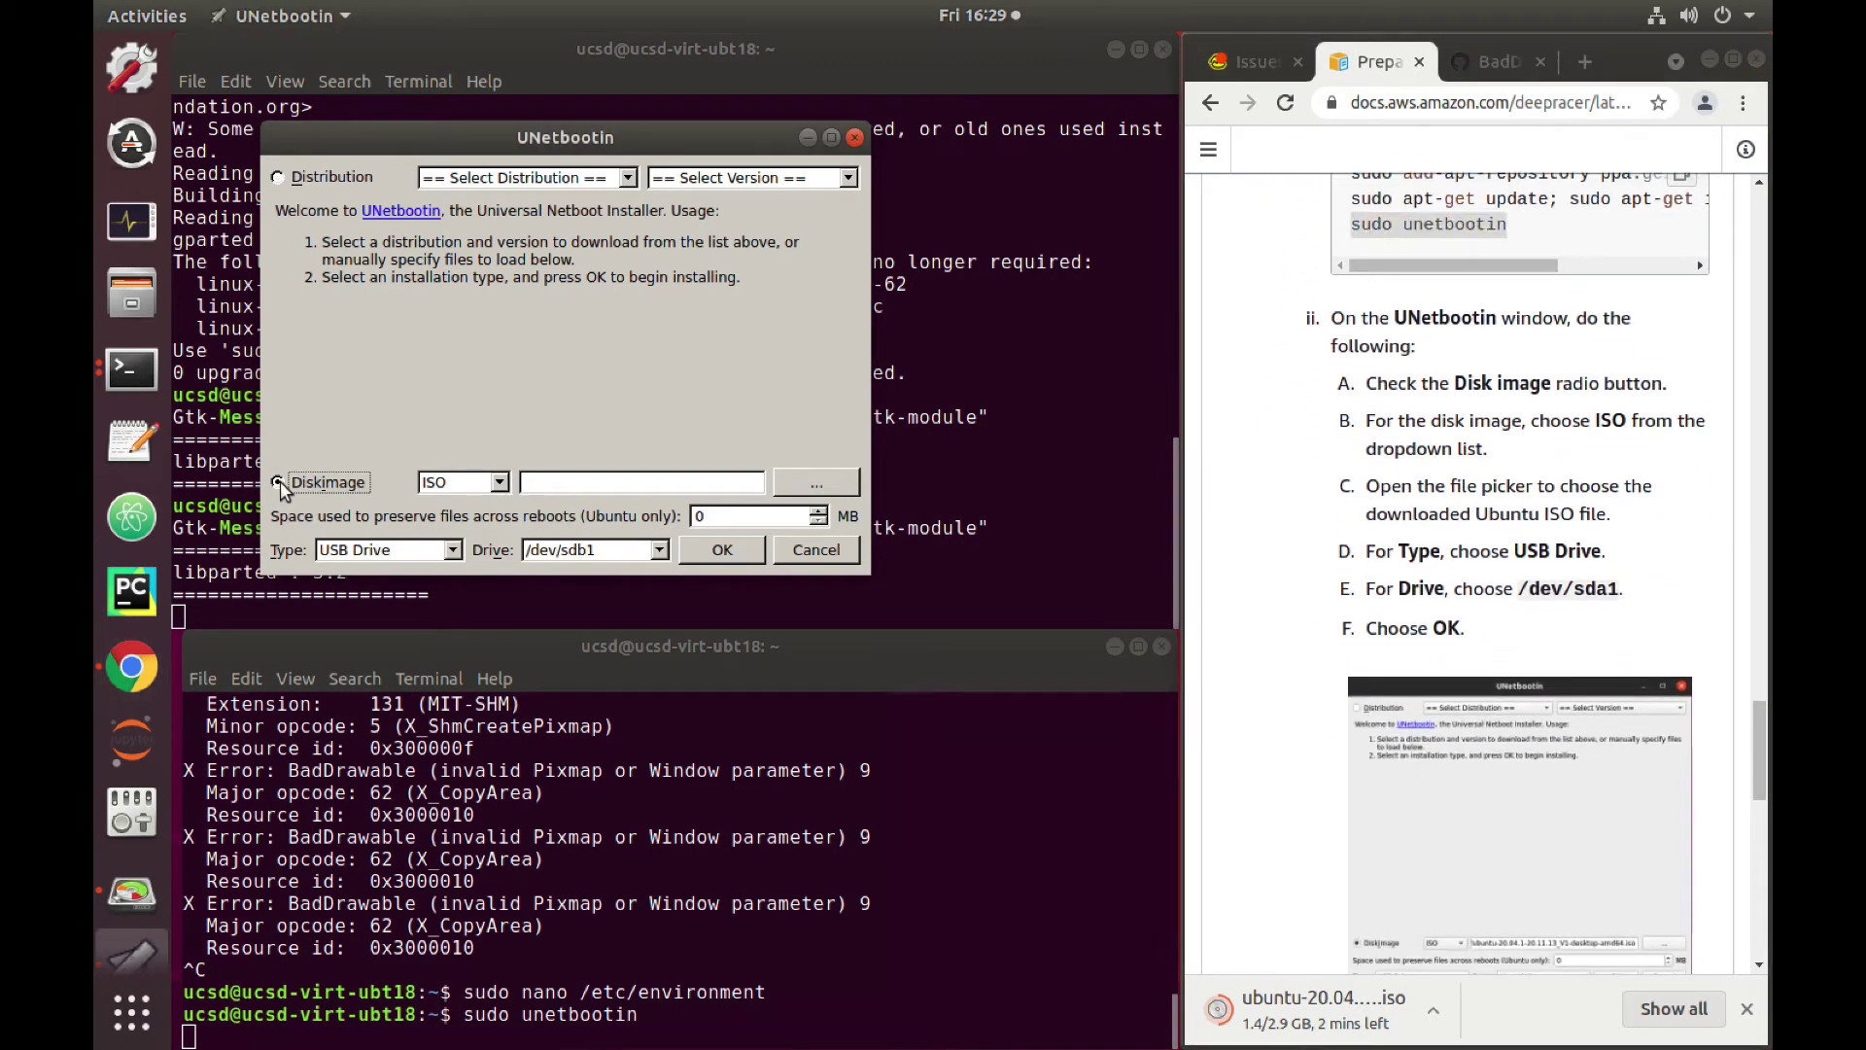
pyautogui.click(498, 482)
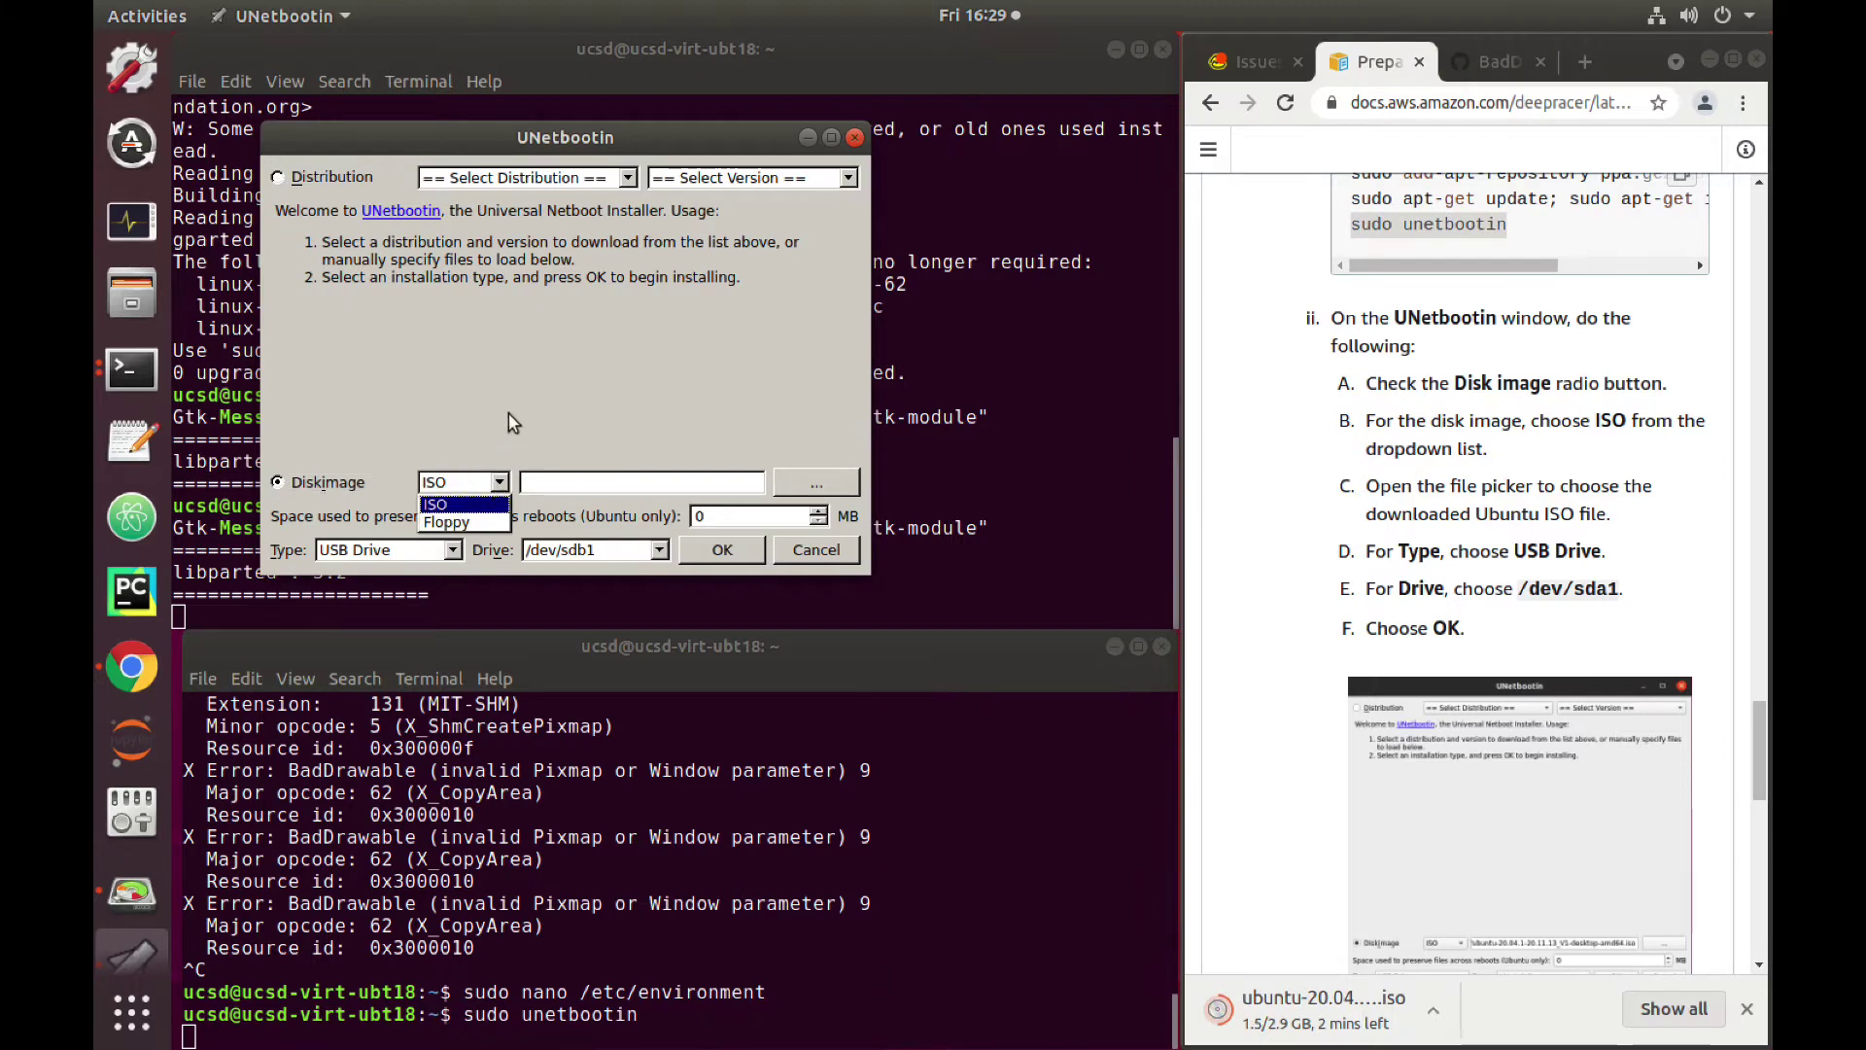
pyautogui.click(481, 504)
pyautogui.click(816, 483)
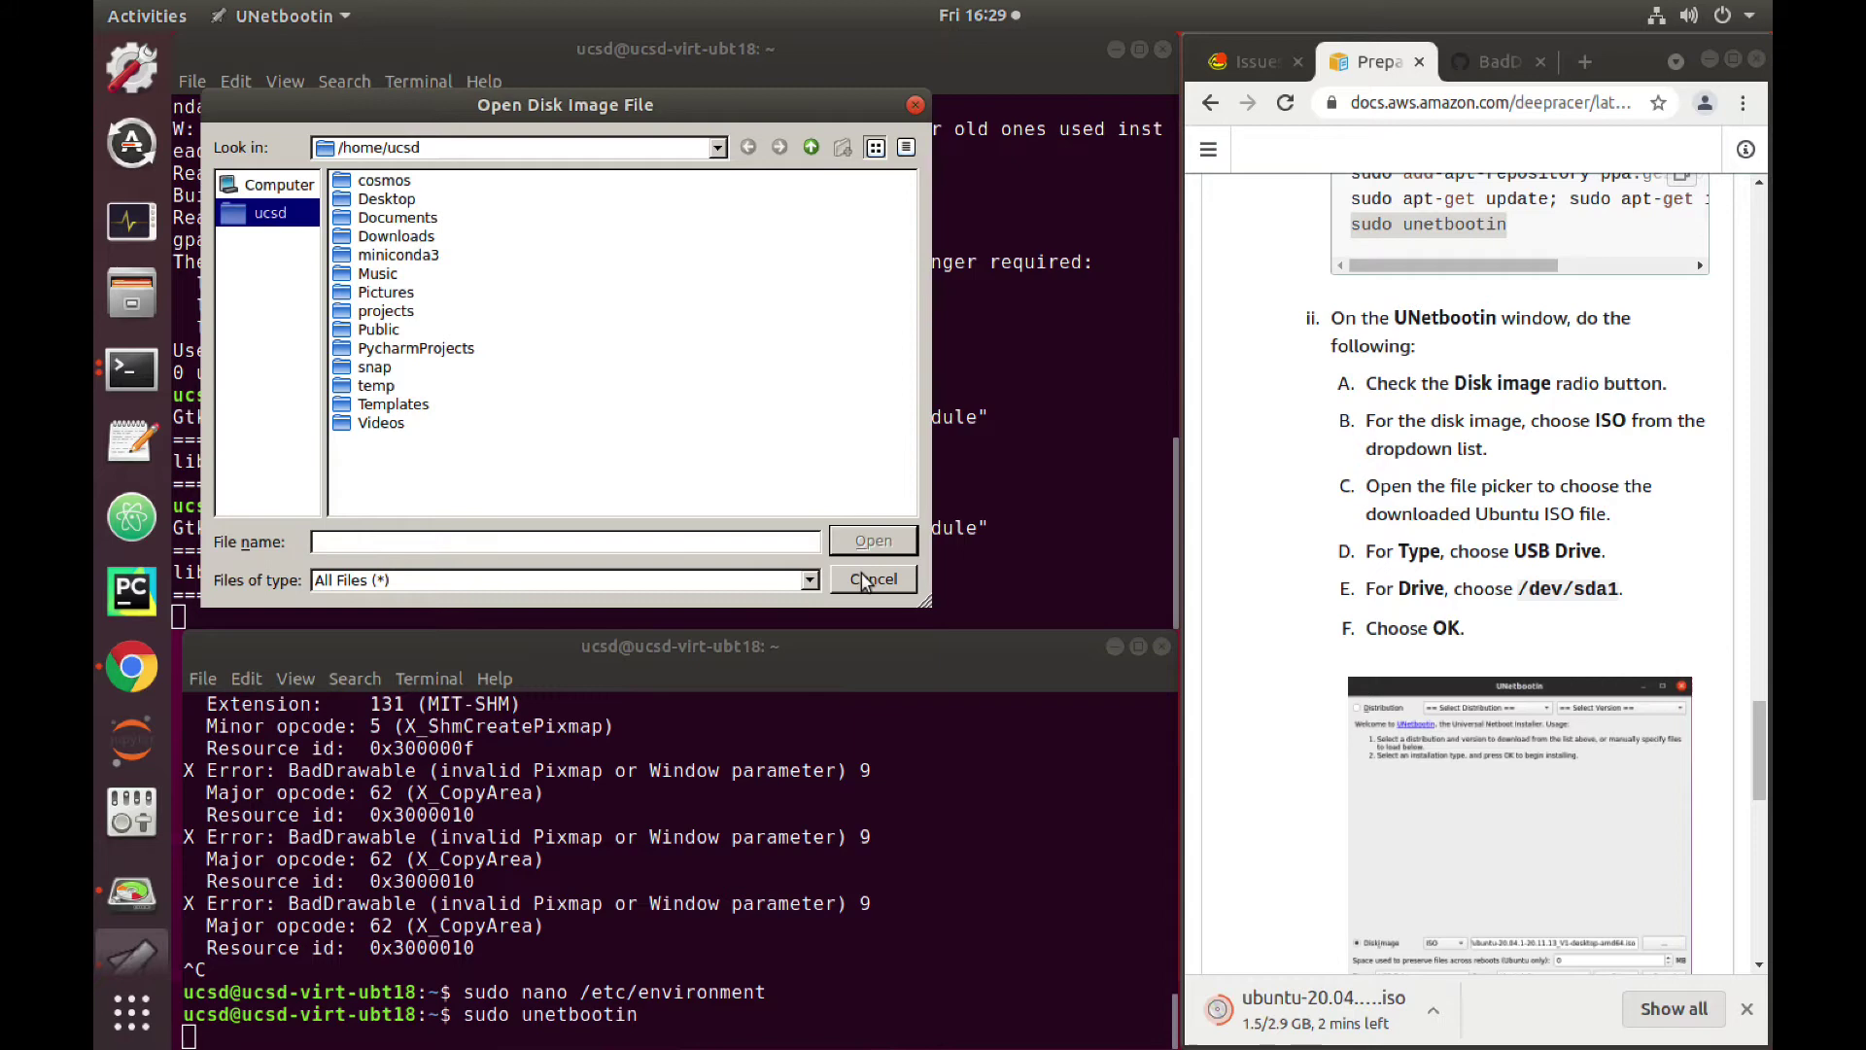
pyautogui.click(861, 581)
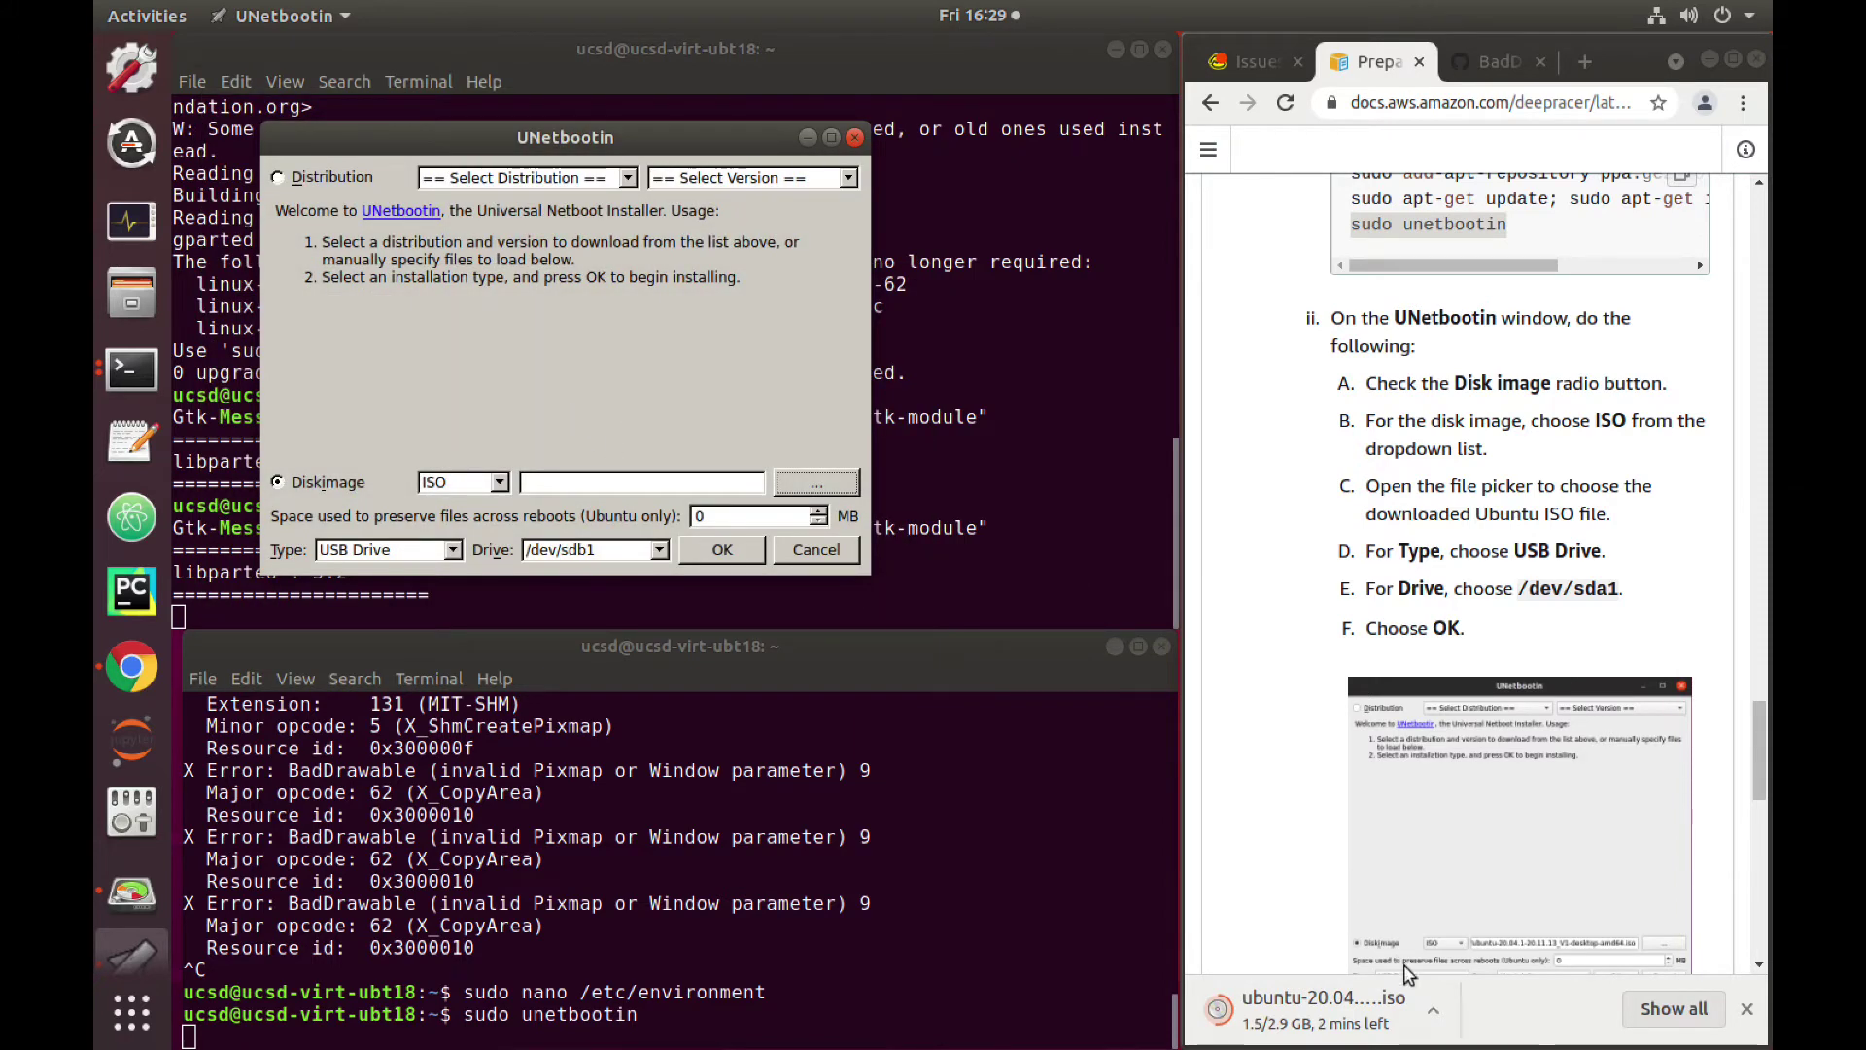
pyautogui.click(1433, 1010)
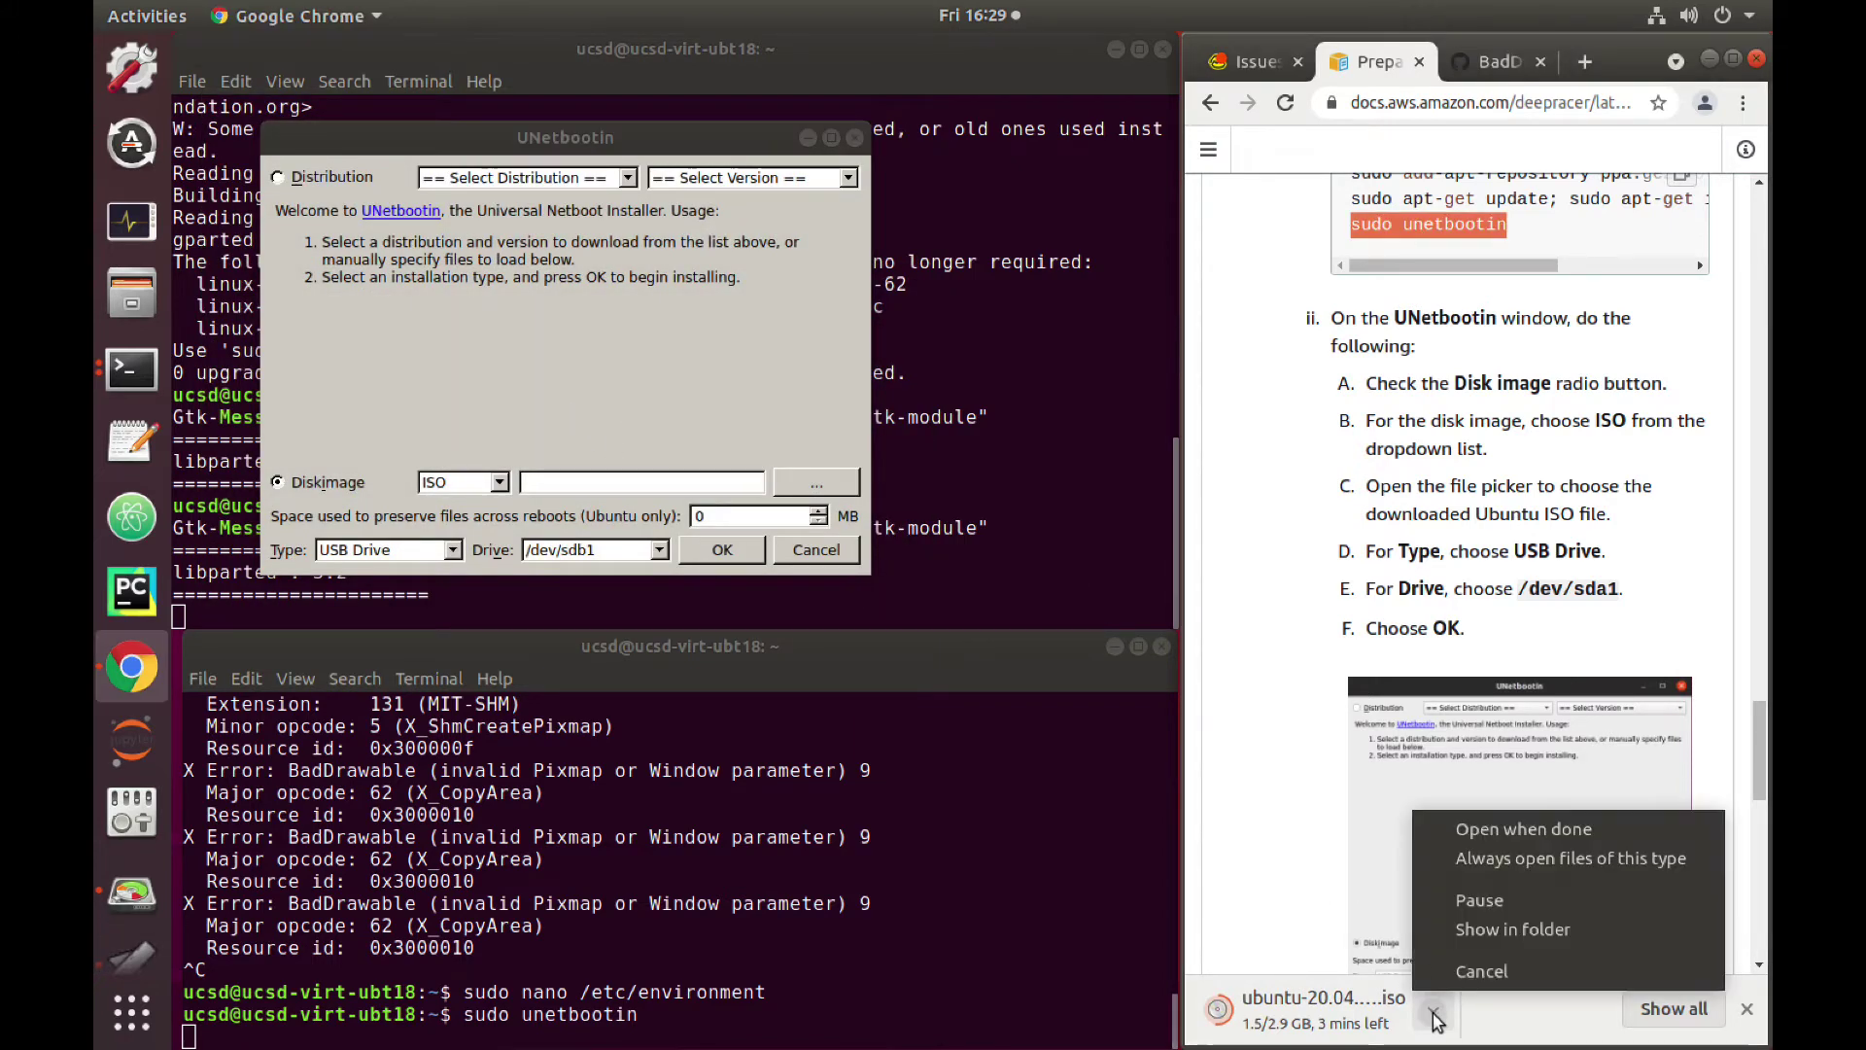
pyautogui.click(1468, 970)
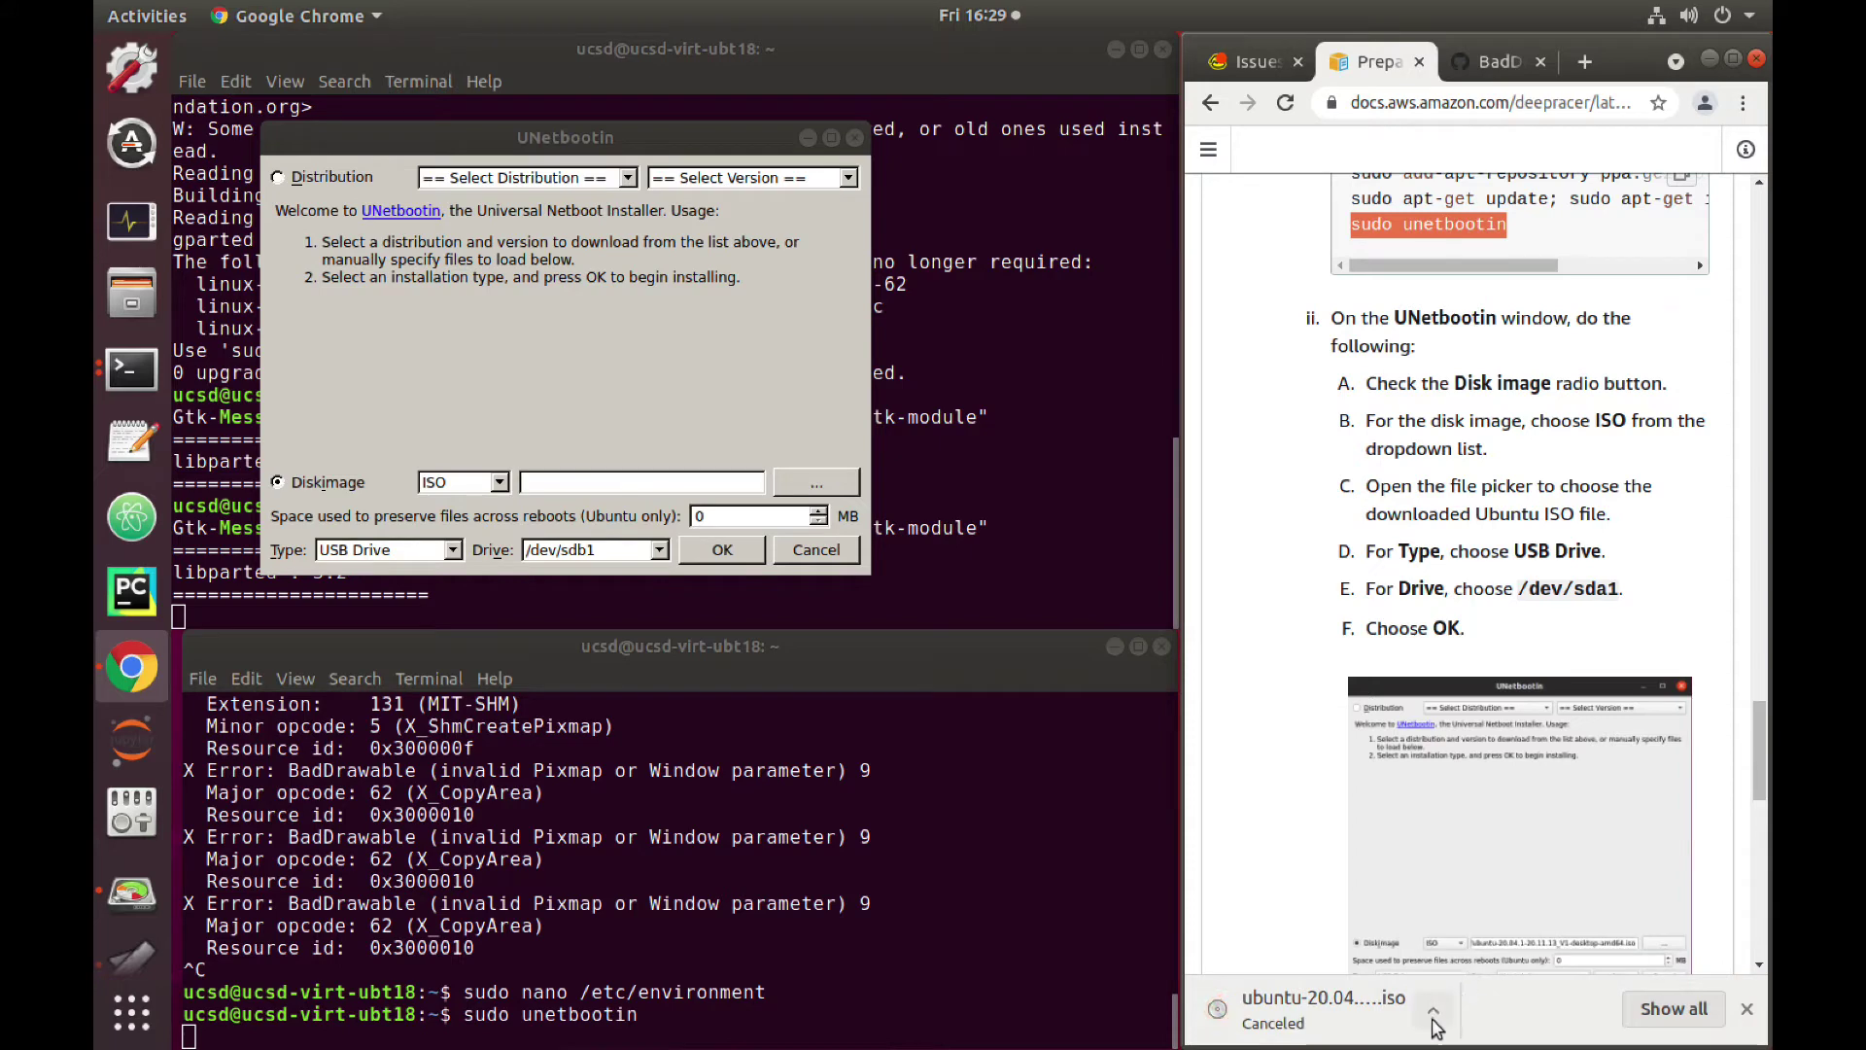
pyautogui.click(1746, 1013)
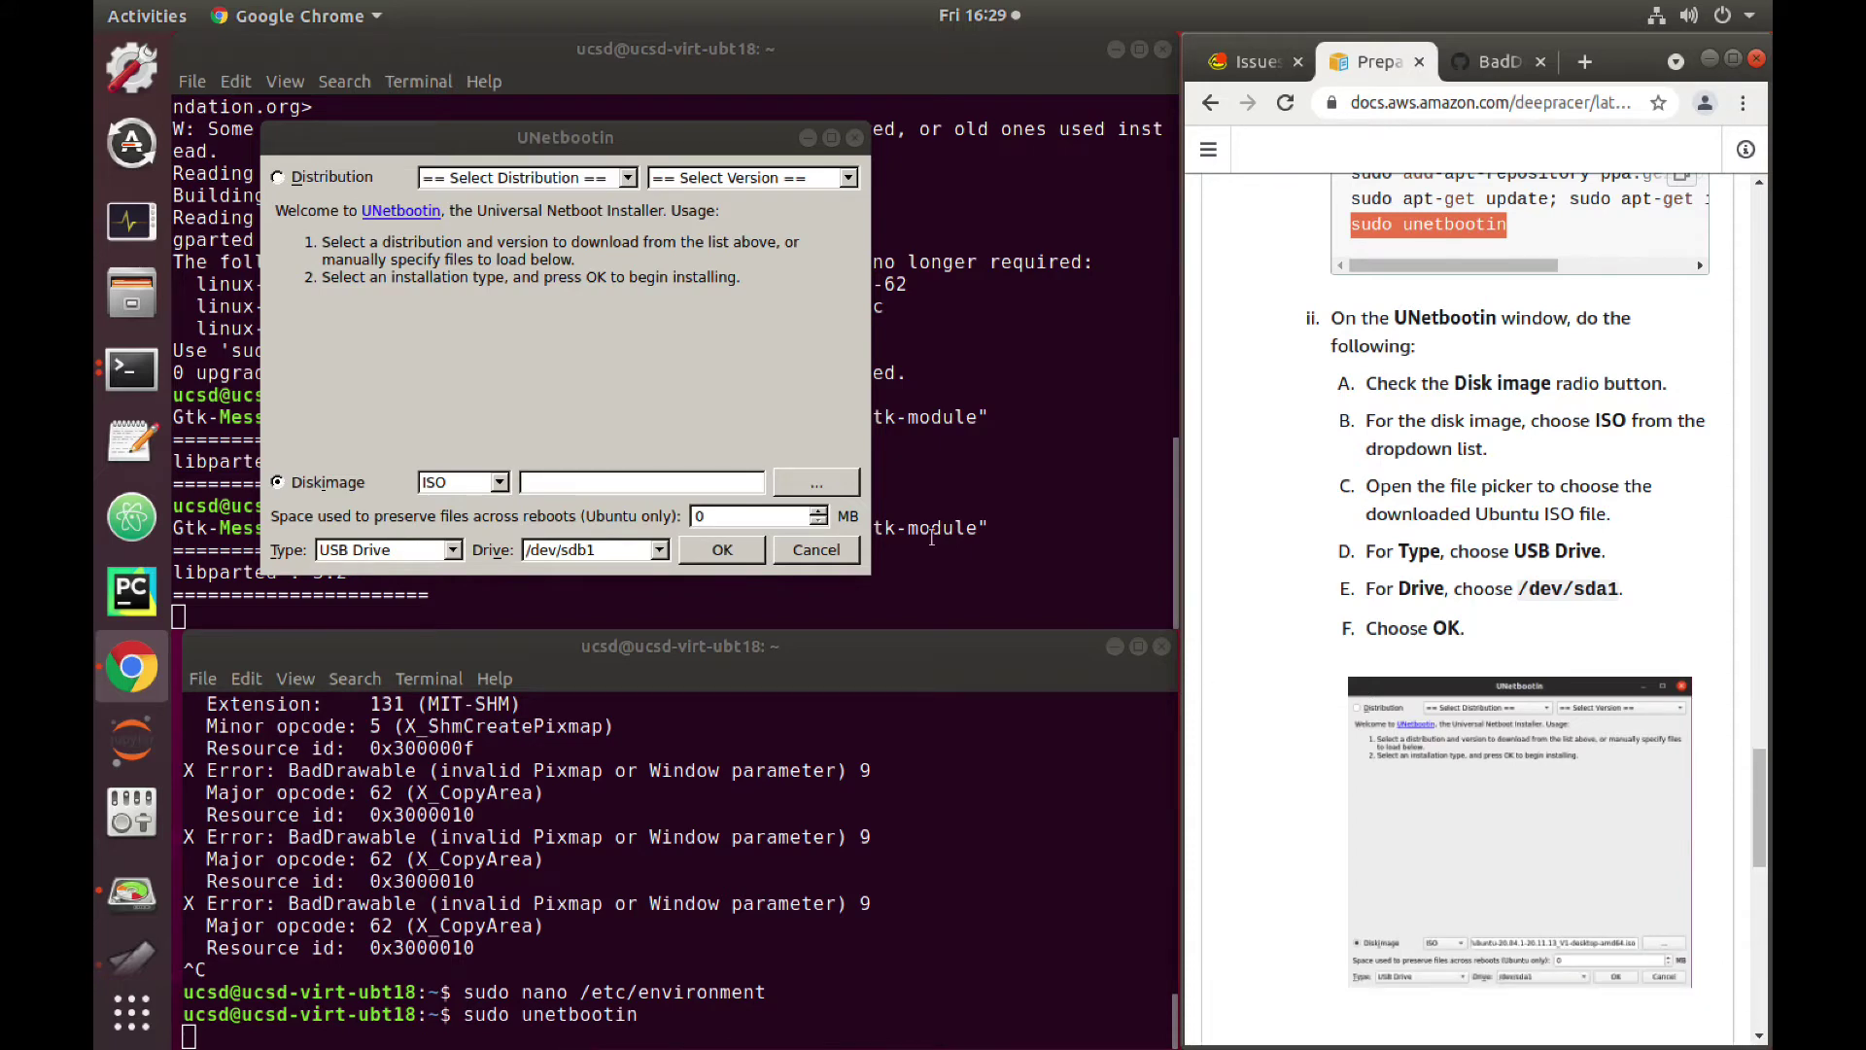
# Step: Load ubuntu-20.04.1-20.11.13_V1-desktop-amd64.iso from Downloads/working and keep /dev/sdb1 as target drive
pyautogui.click(814, 483)
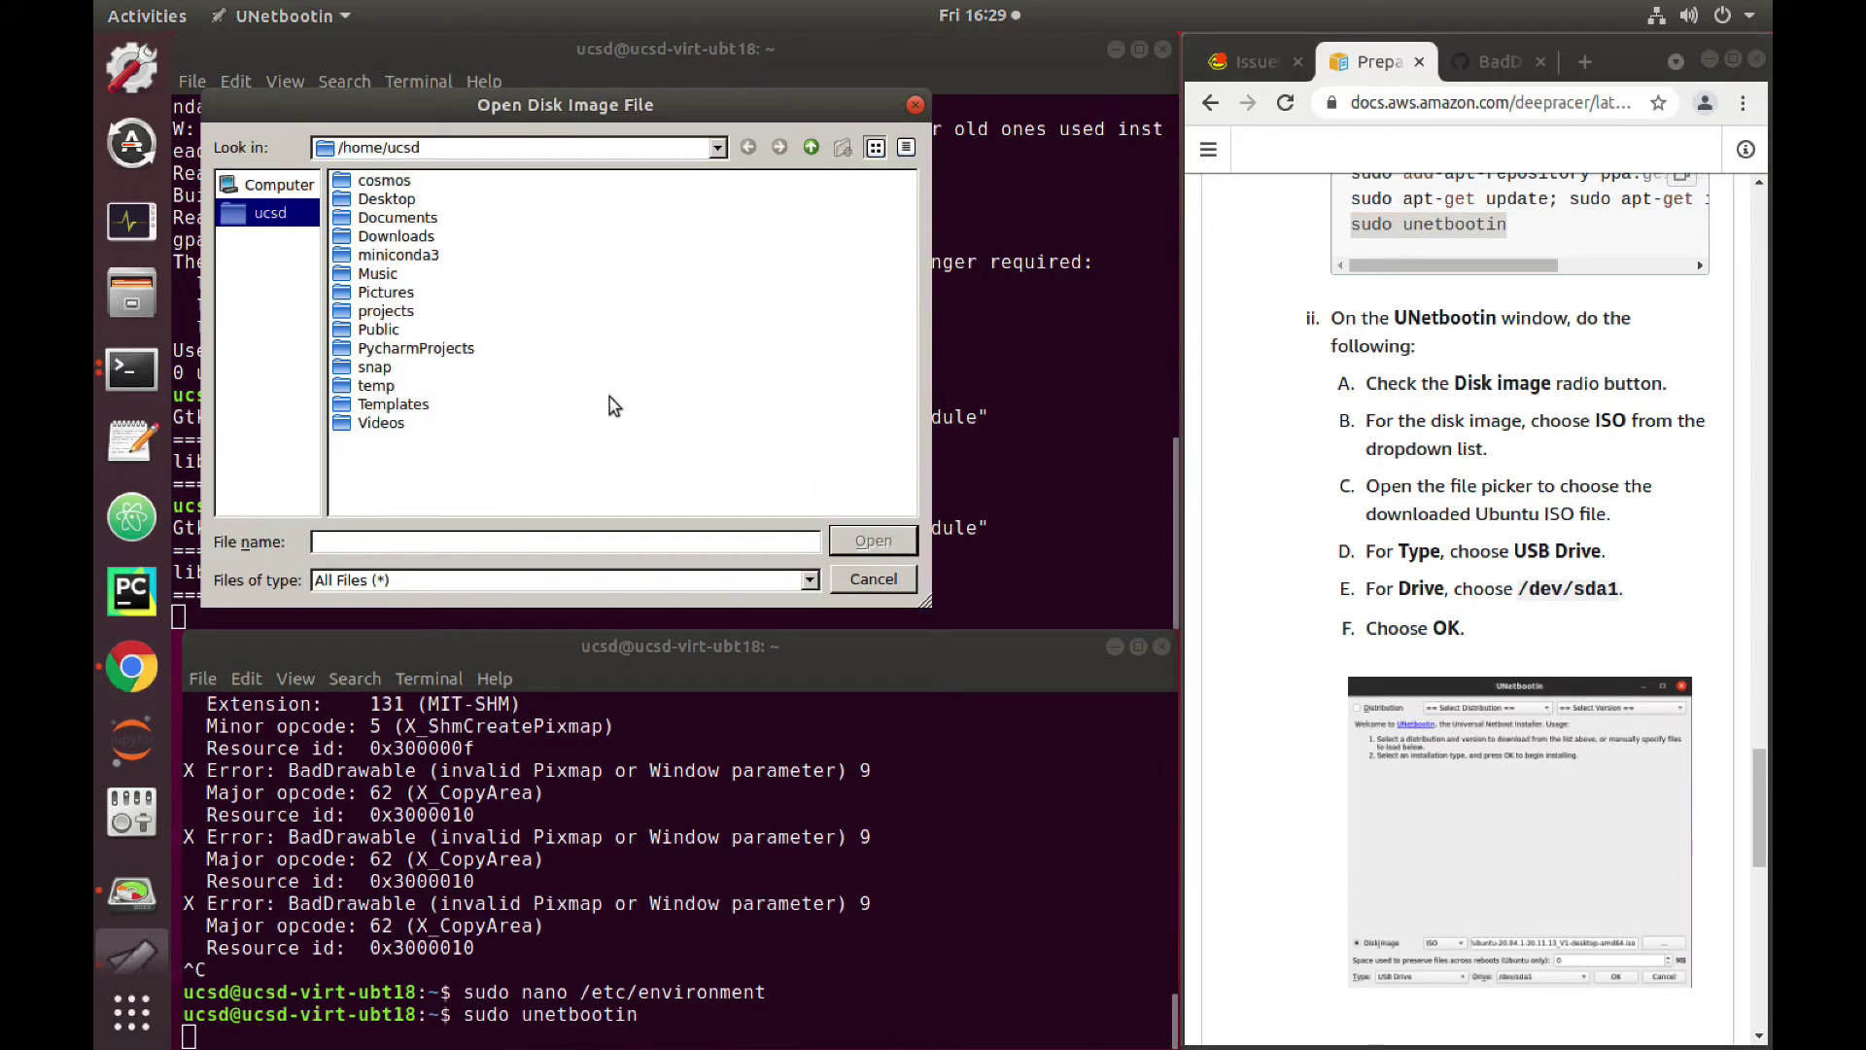
pyautogui.doubleClick(402, 237)
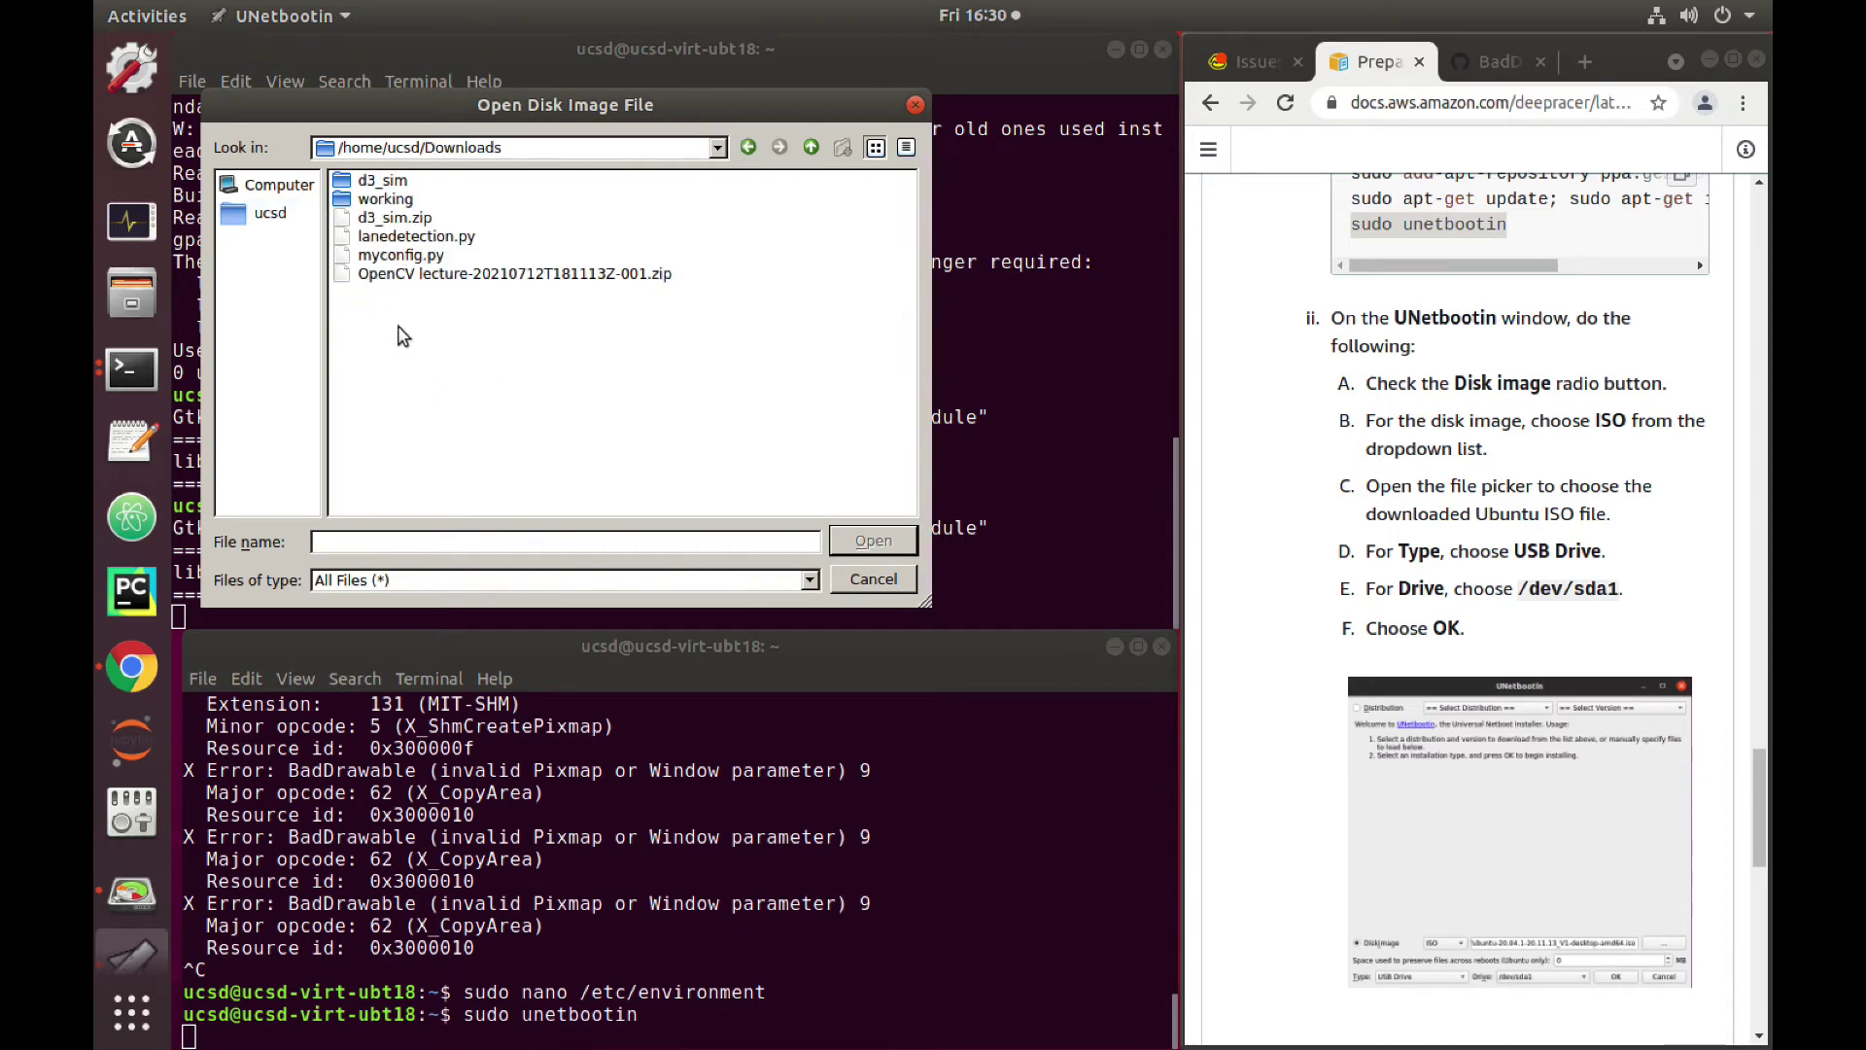
pyautogui.doubleClick(407, 201)
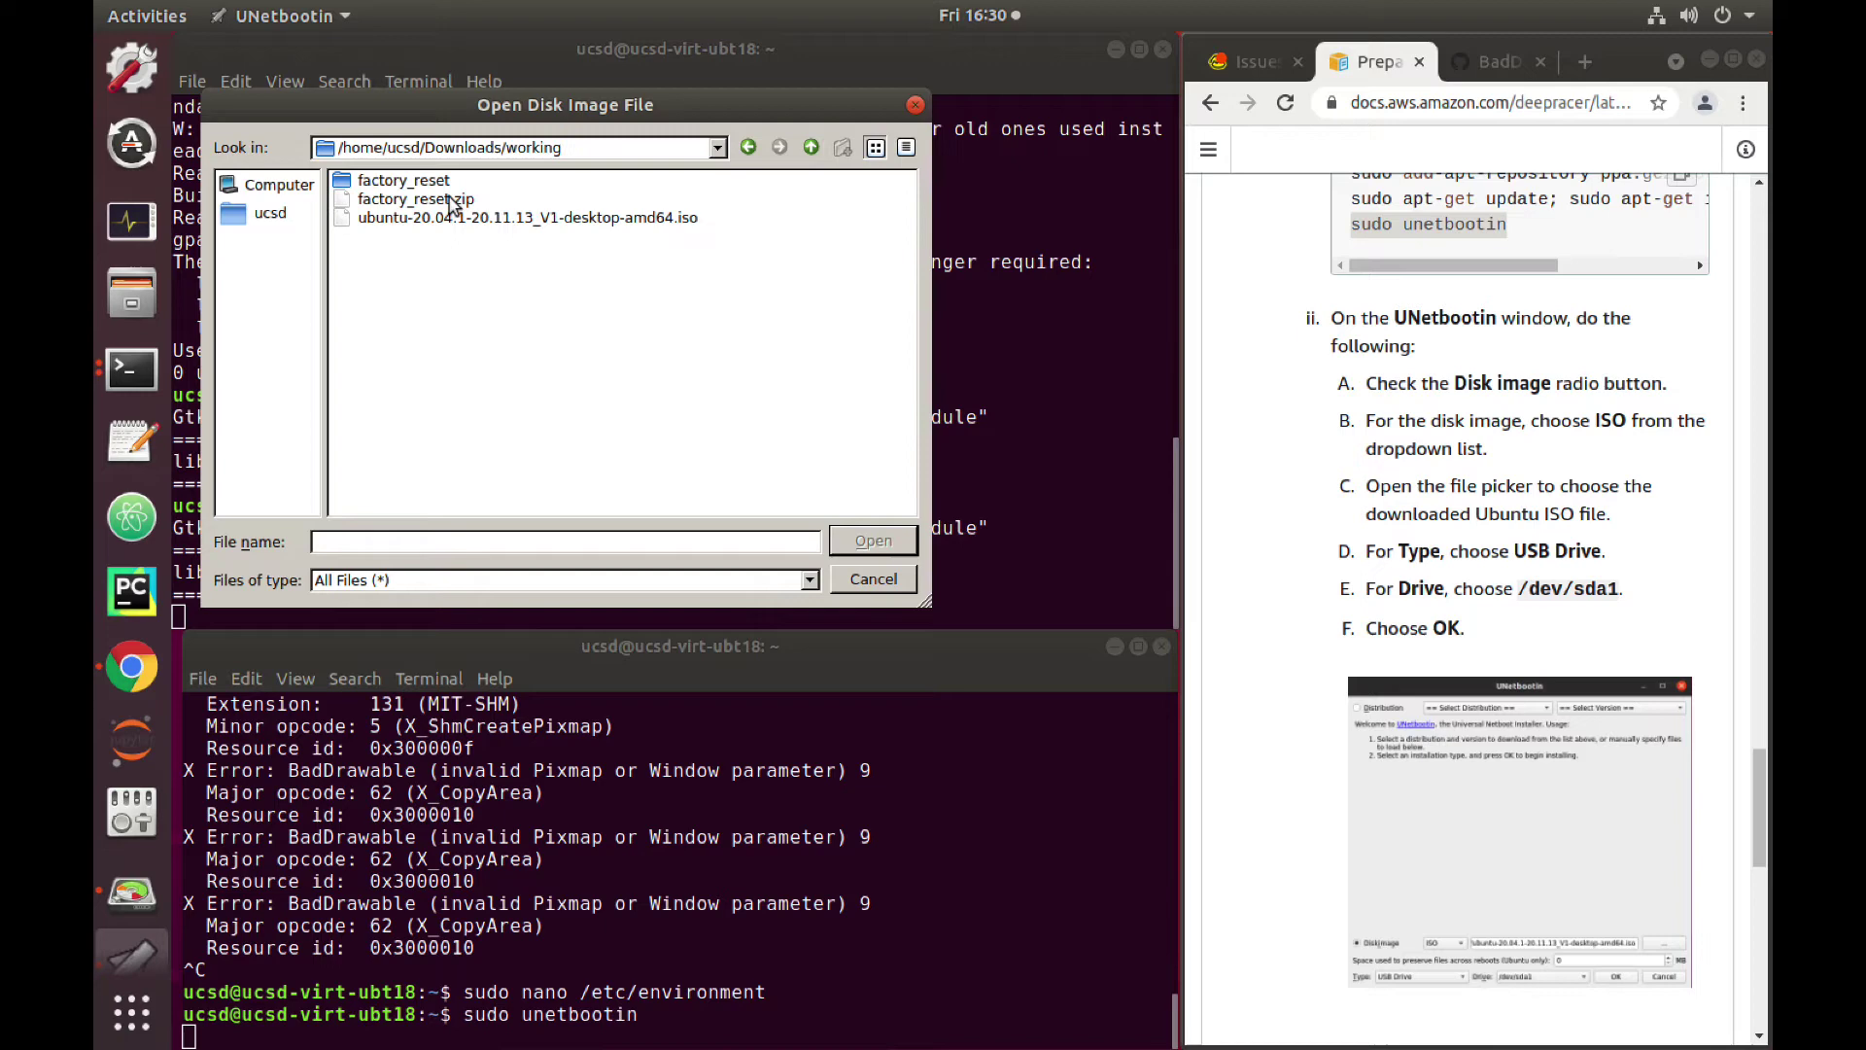
pyautogui.click(462, 220)
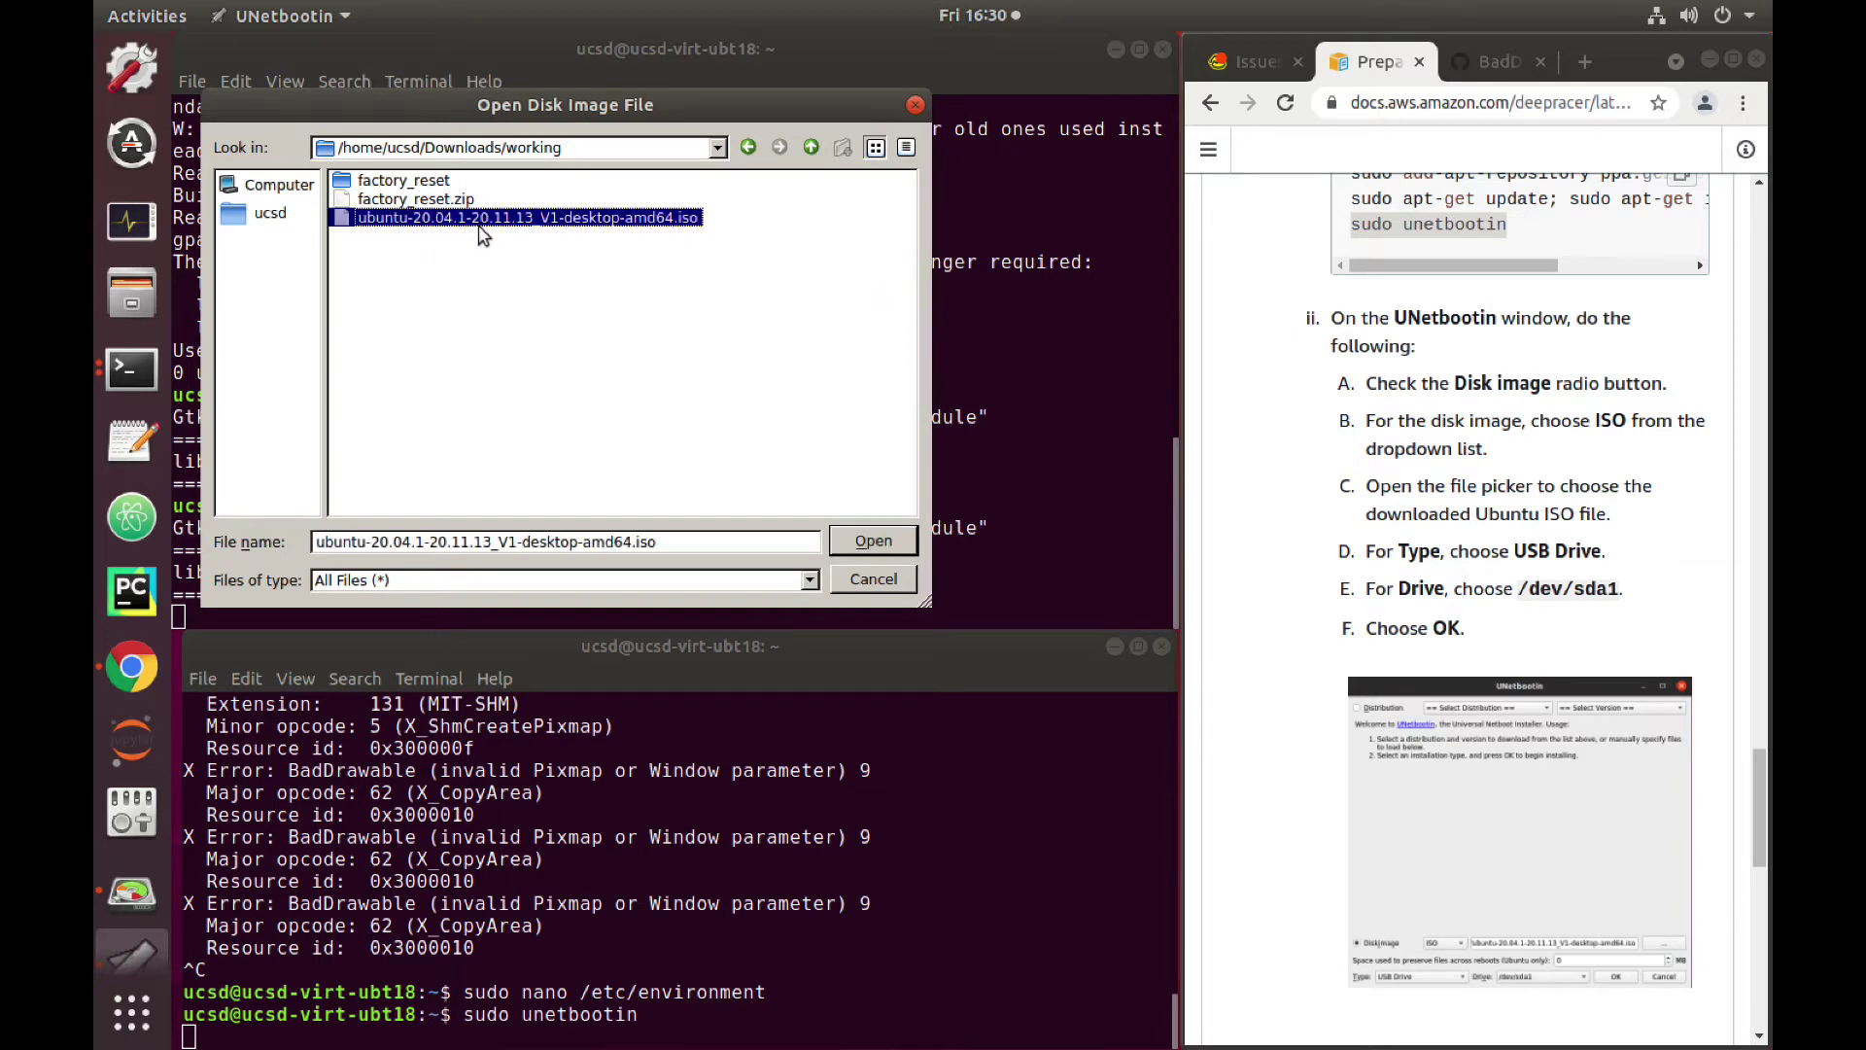
pyautogui.click(873, 541)
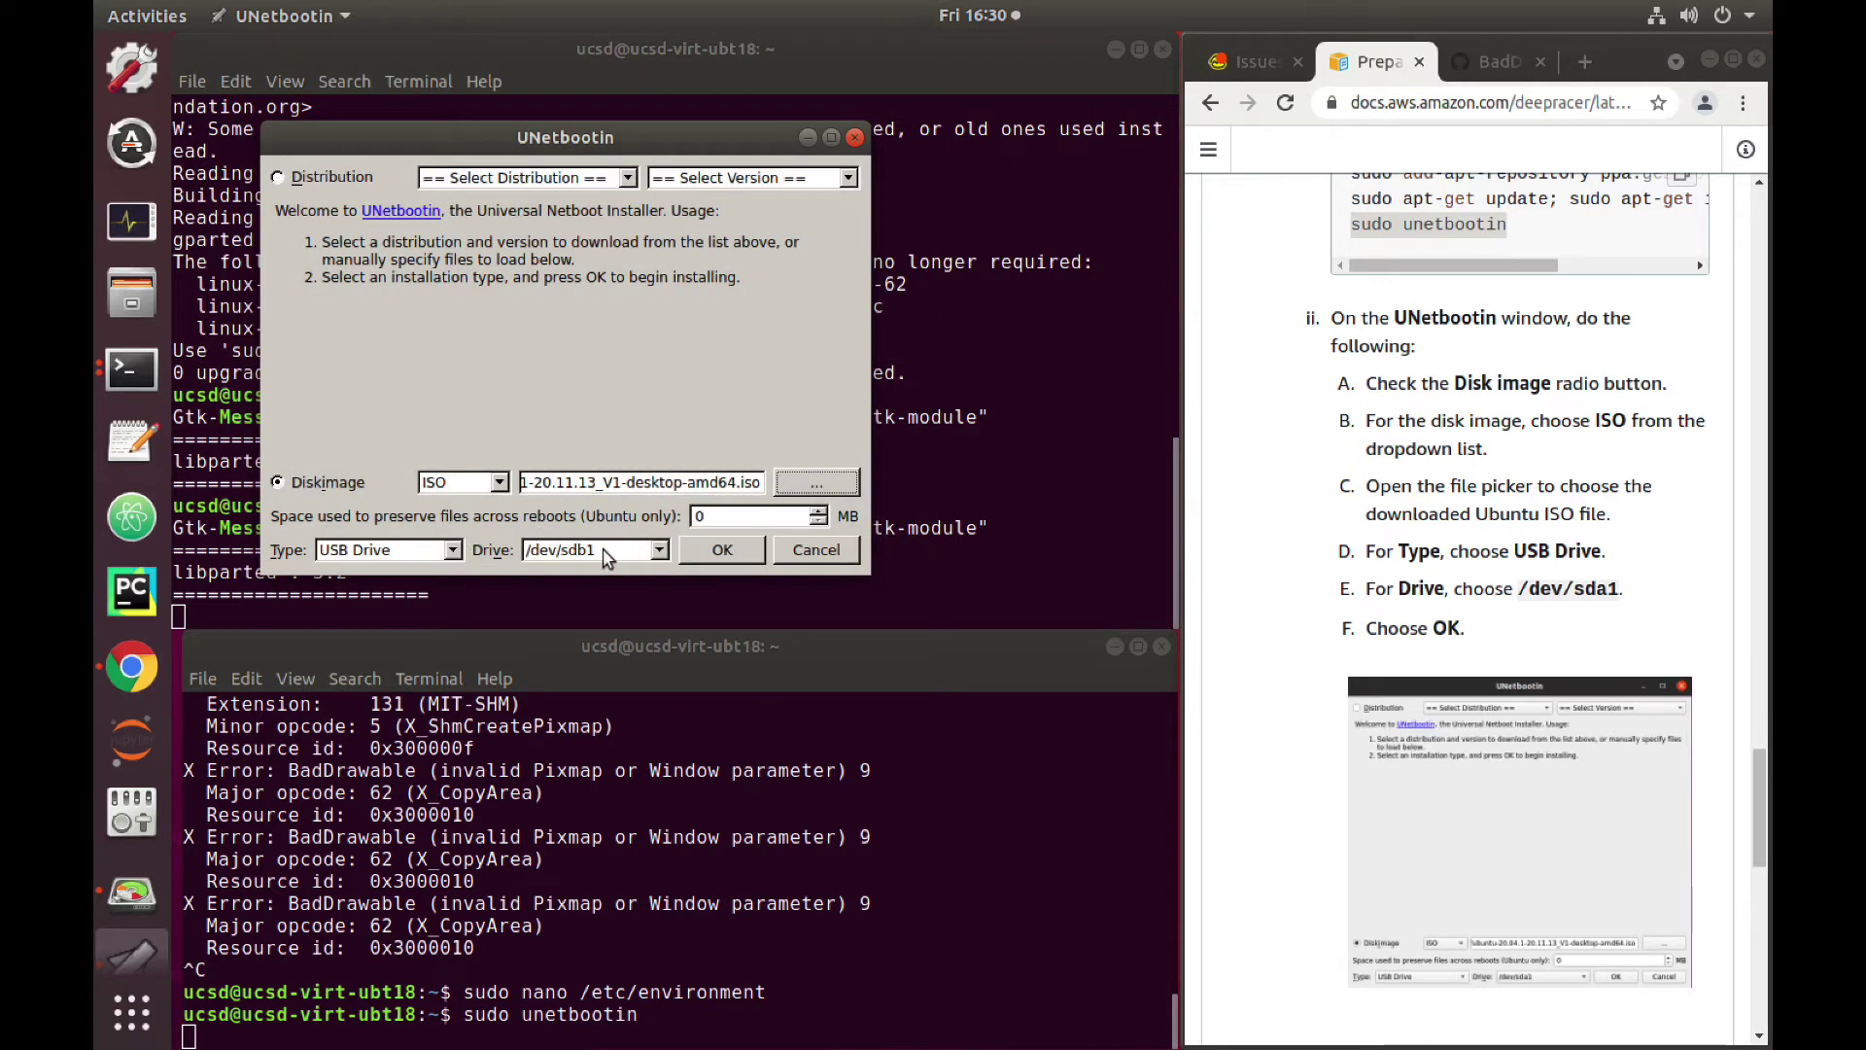
pyautogui.click(651, 551)
pyautogui.click(651, 554)
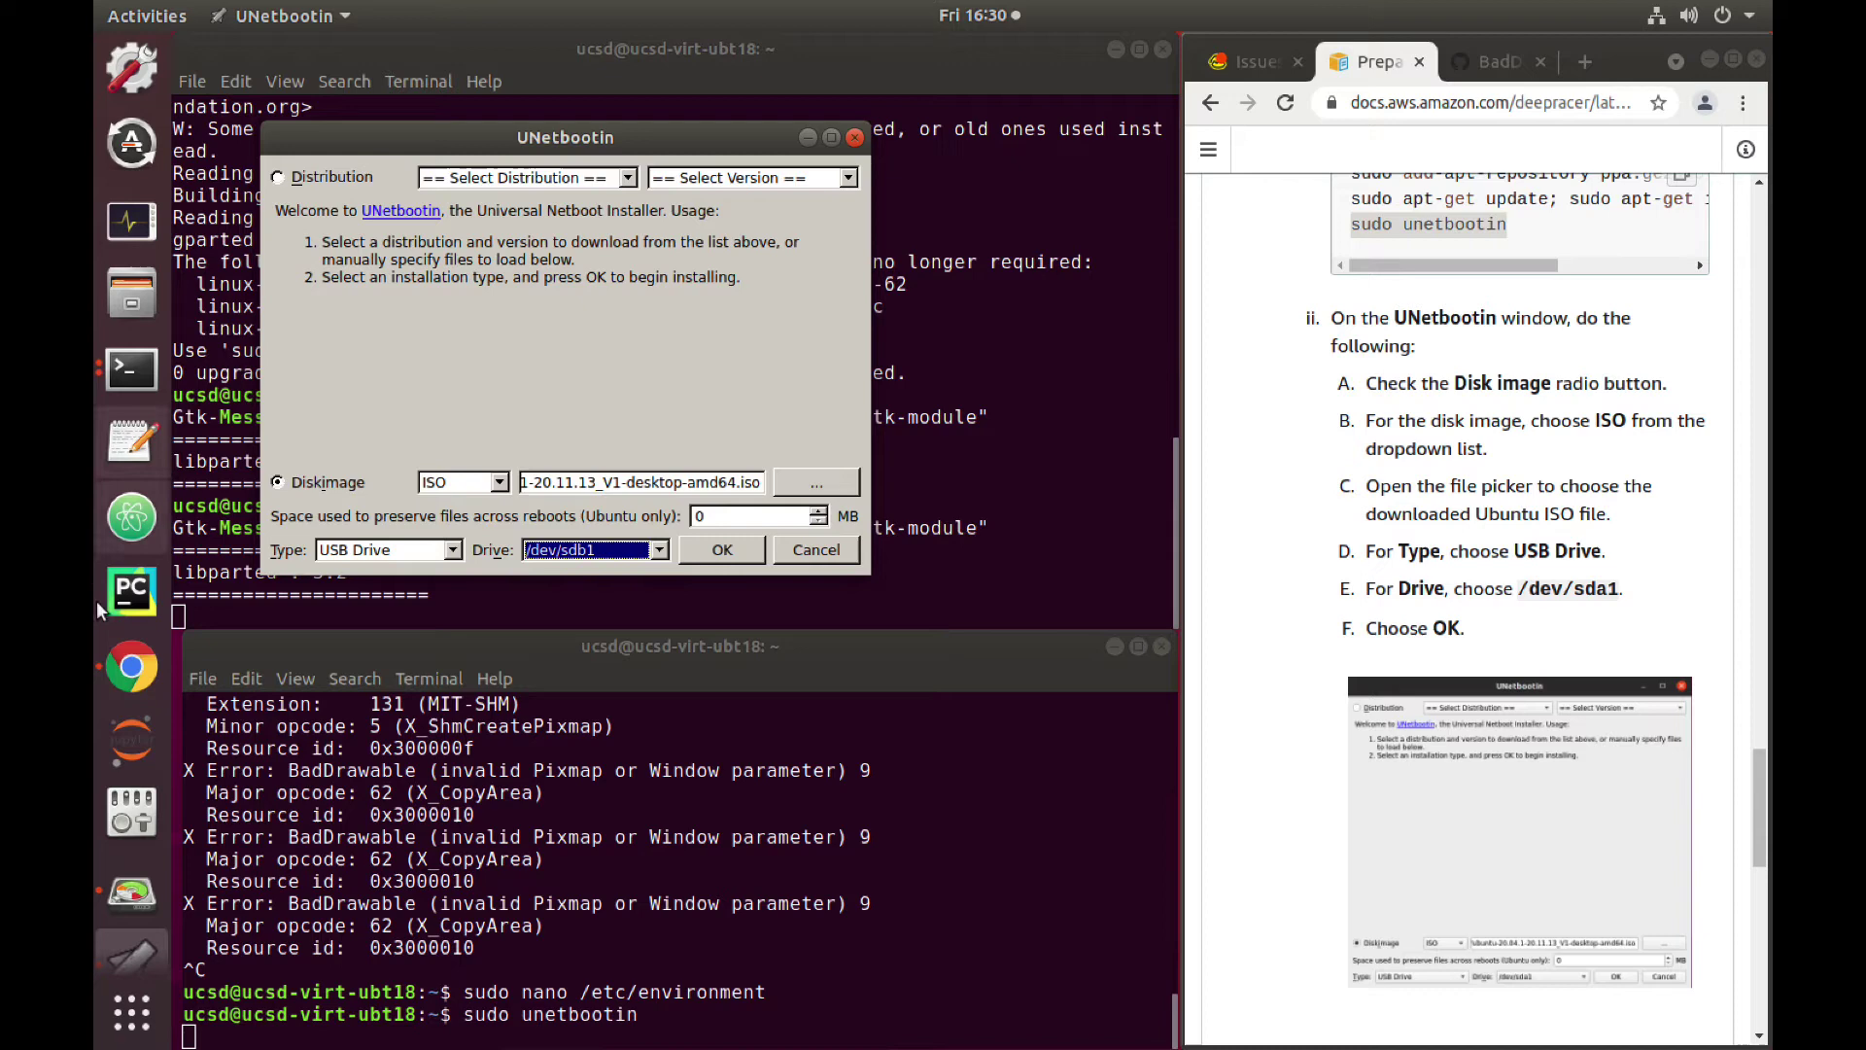
# Step: Check the FAT32 BOOT and NTFS Flash partitions in GParted, then start the UNetbootin install
pyautogui.click(138, 904)
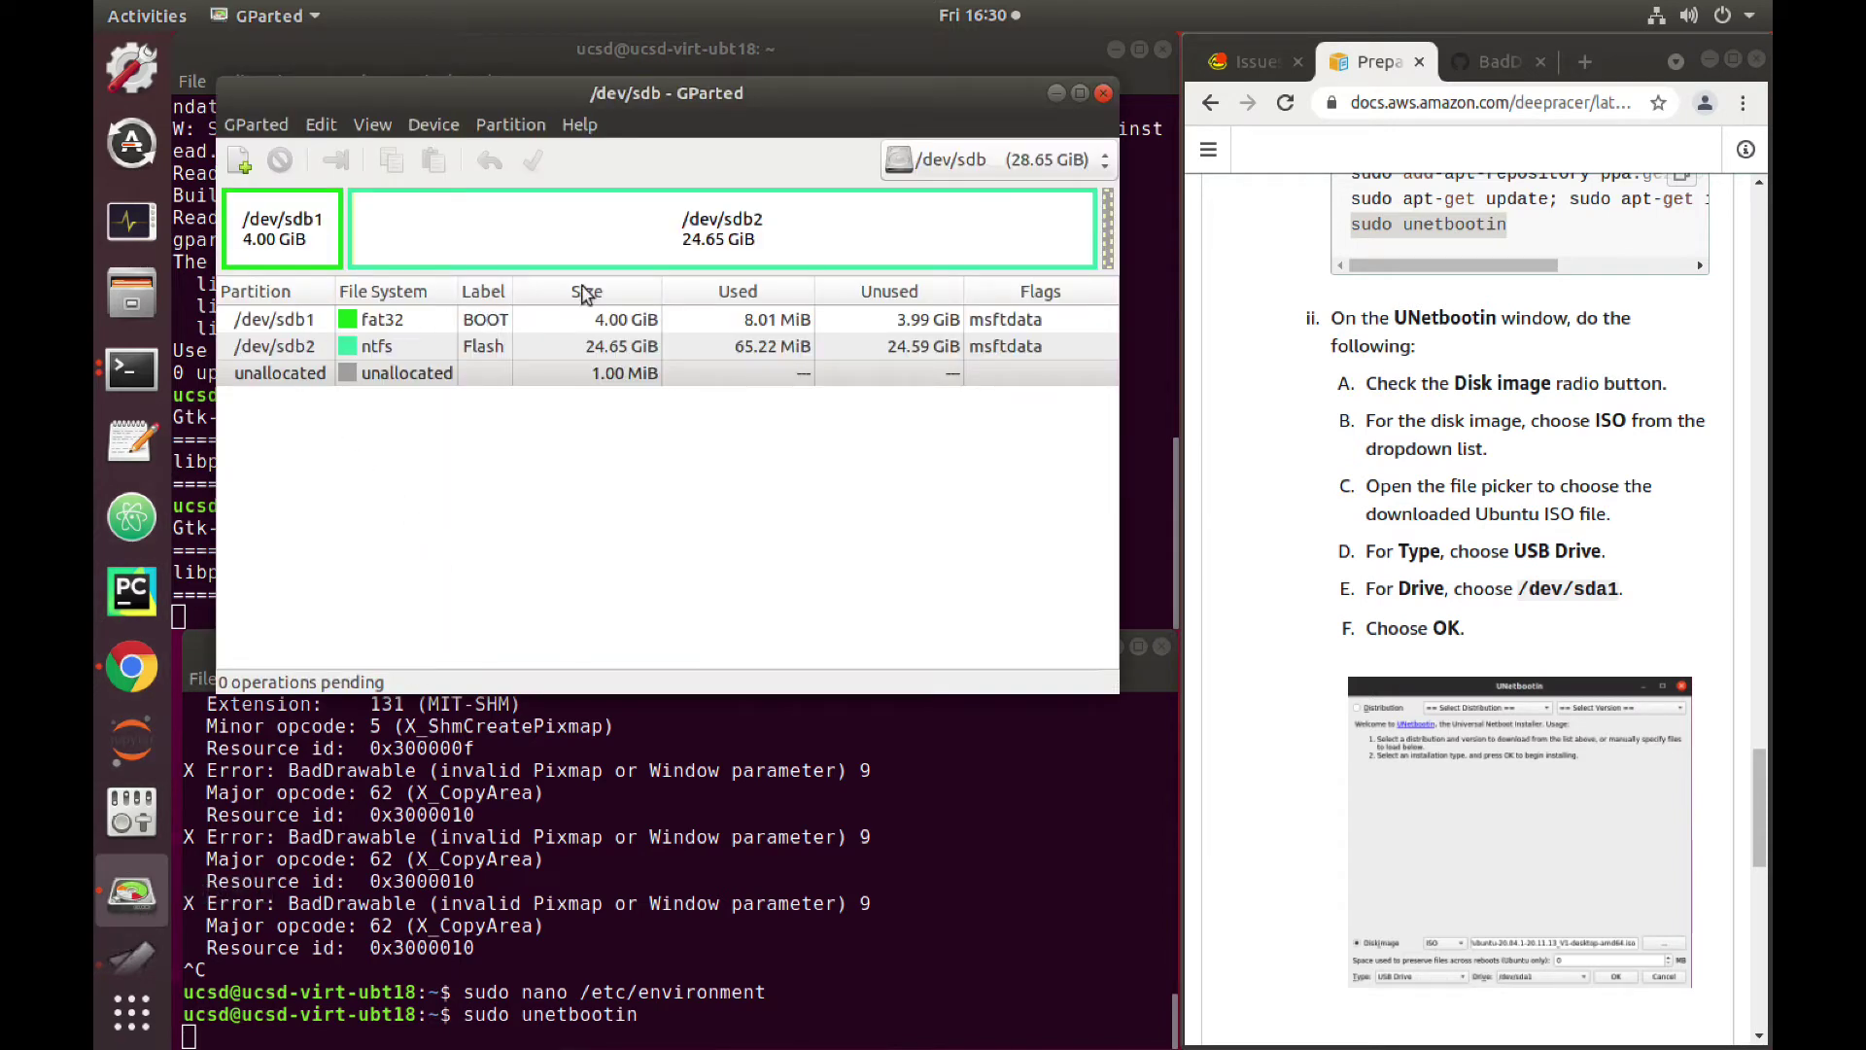
pyautogui.click(1056, 93)
pyautogui.click(344, 669)
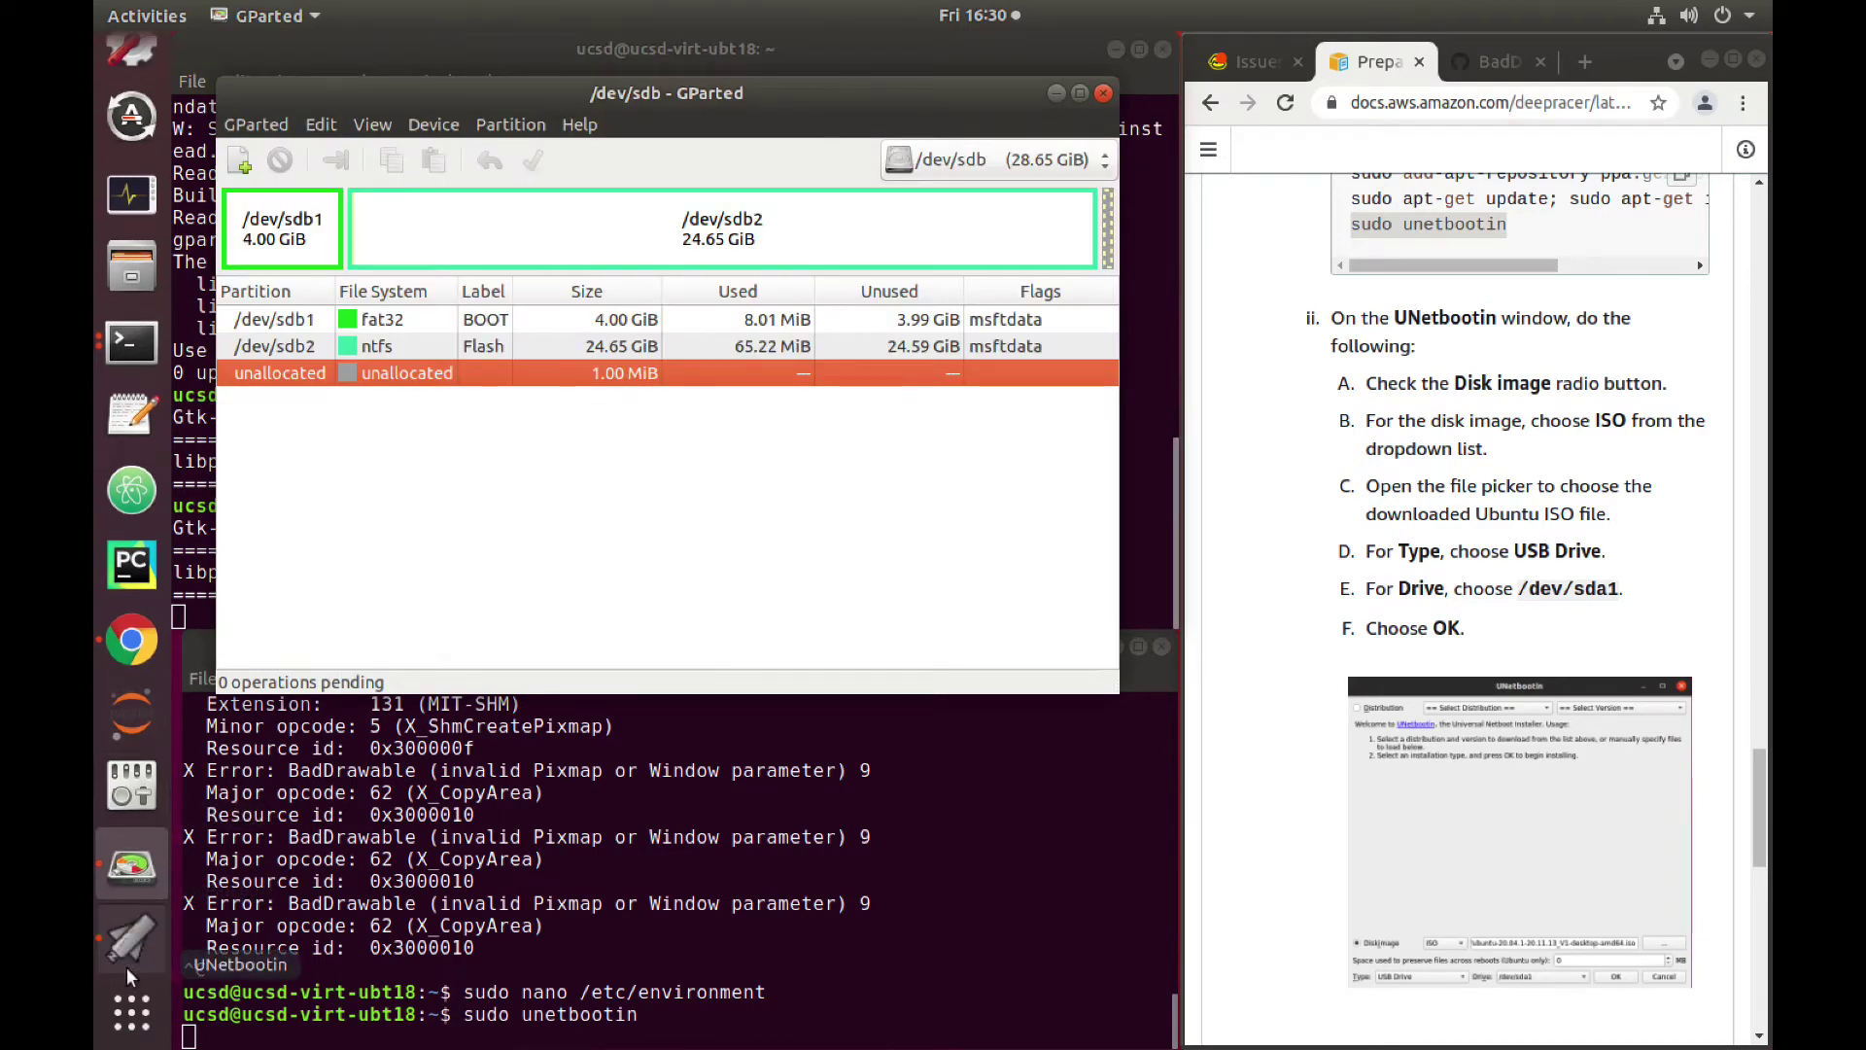
pyautogui.click(722, 550)
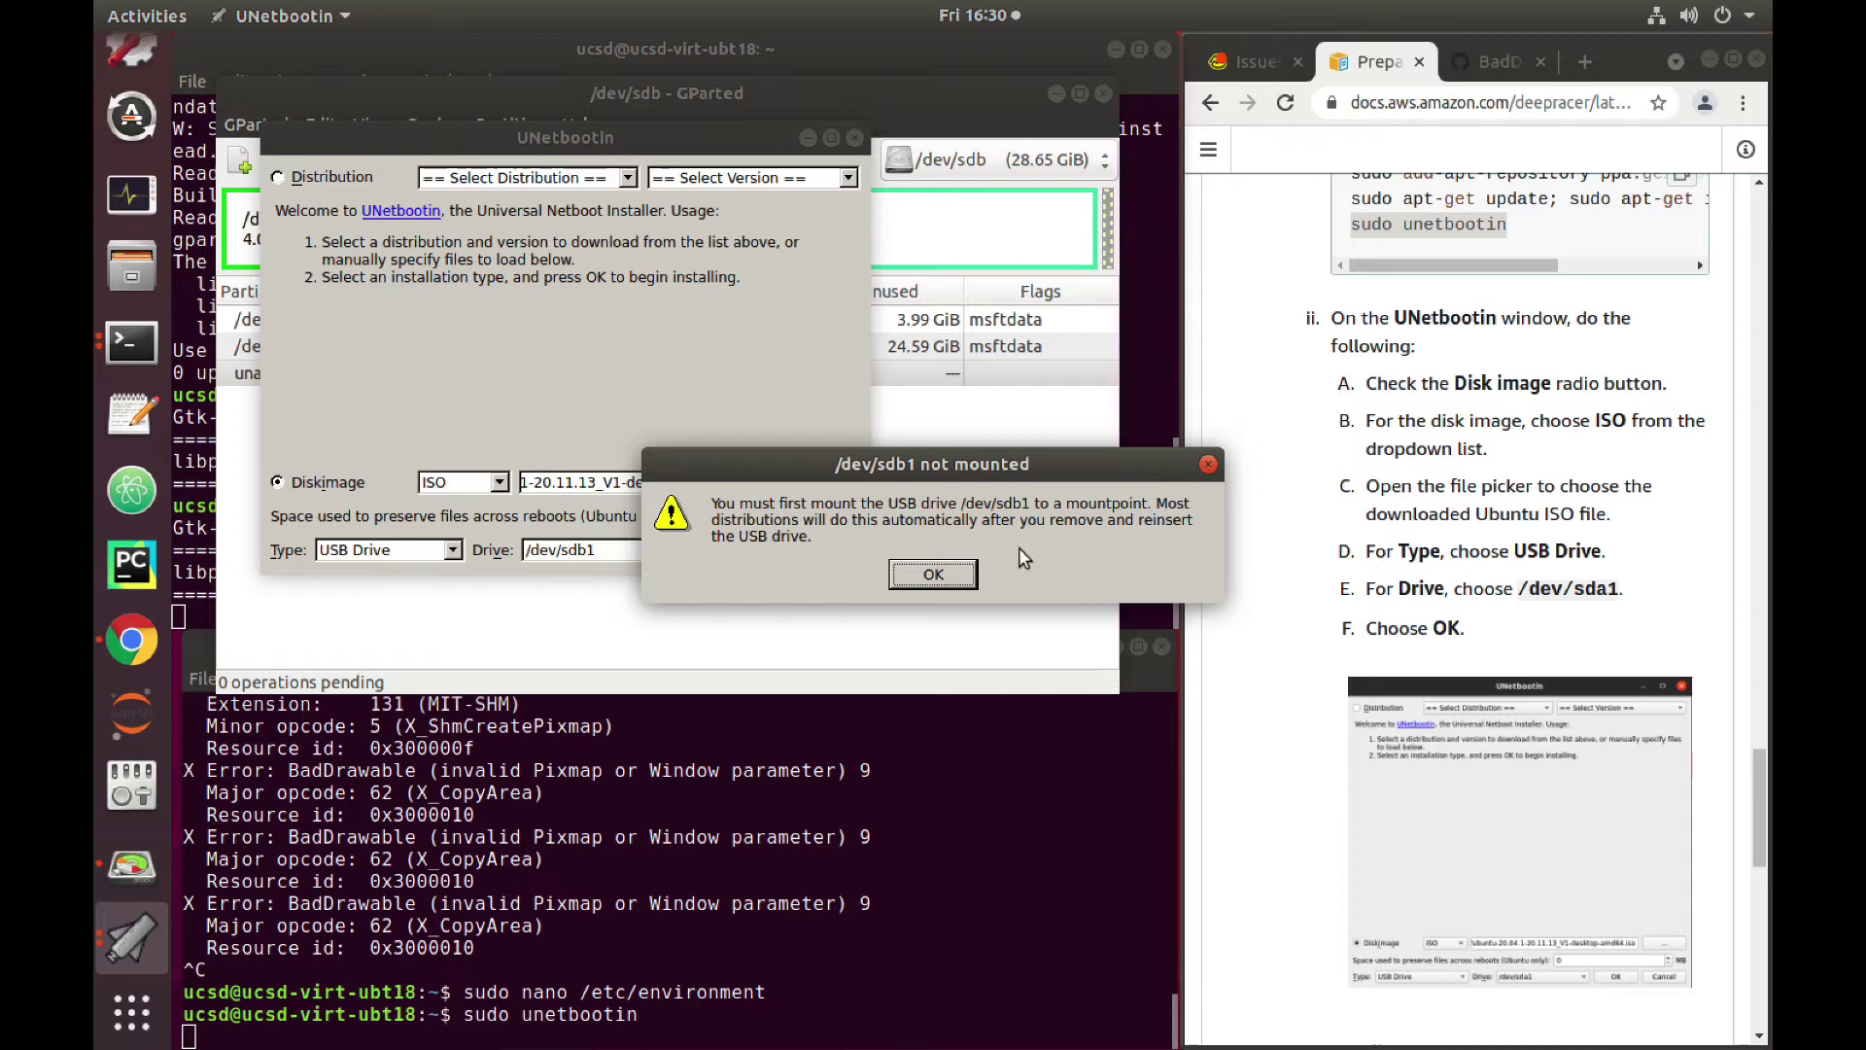
# Step: Dismiss the '/dev/sdb1 not mounted' warnings after one retry, close UNetbootin, and open Files
pyautogui.click(934, 579)
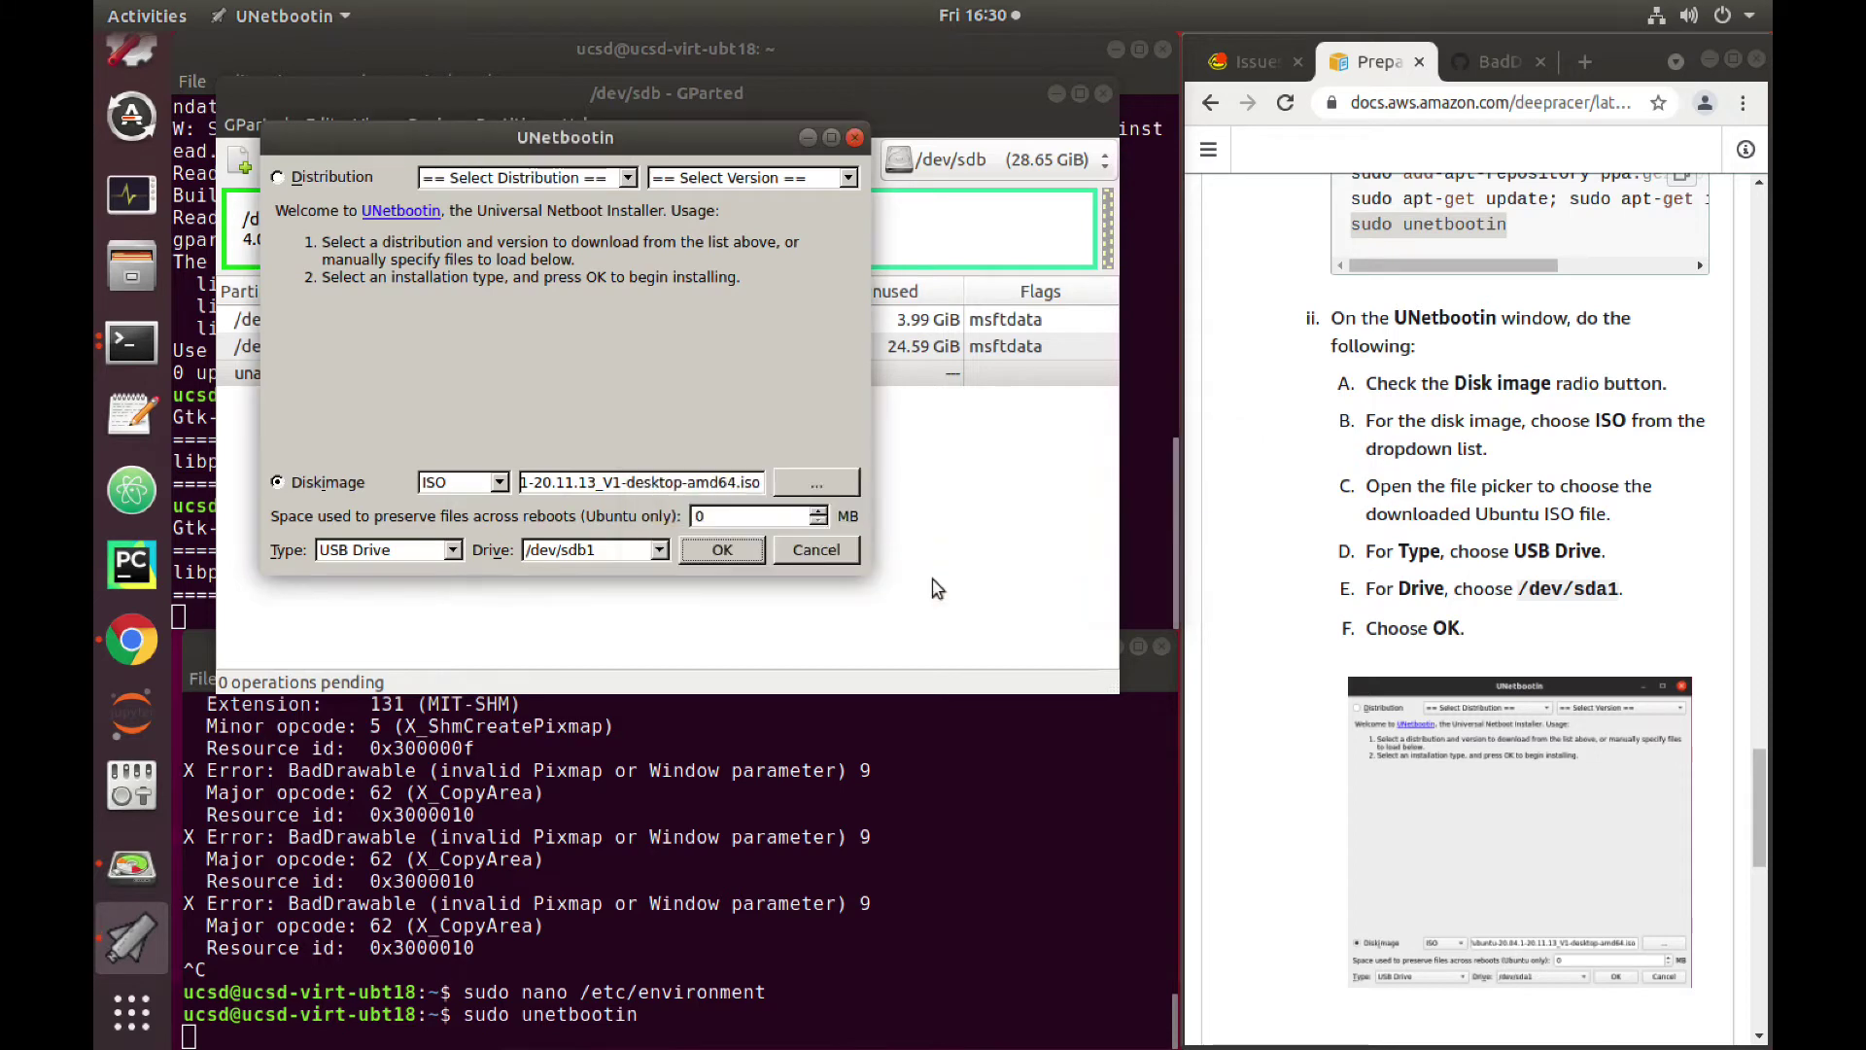
pyautogui.click(716, 551)
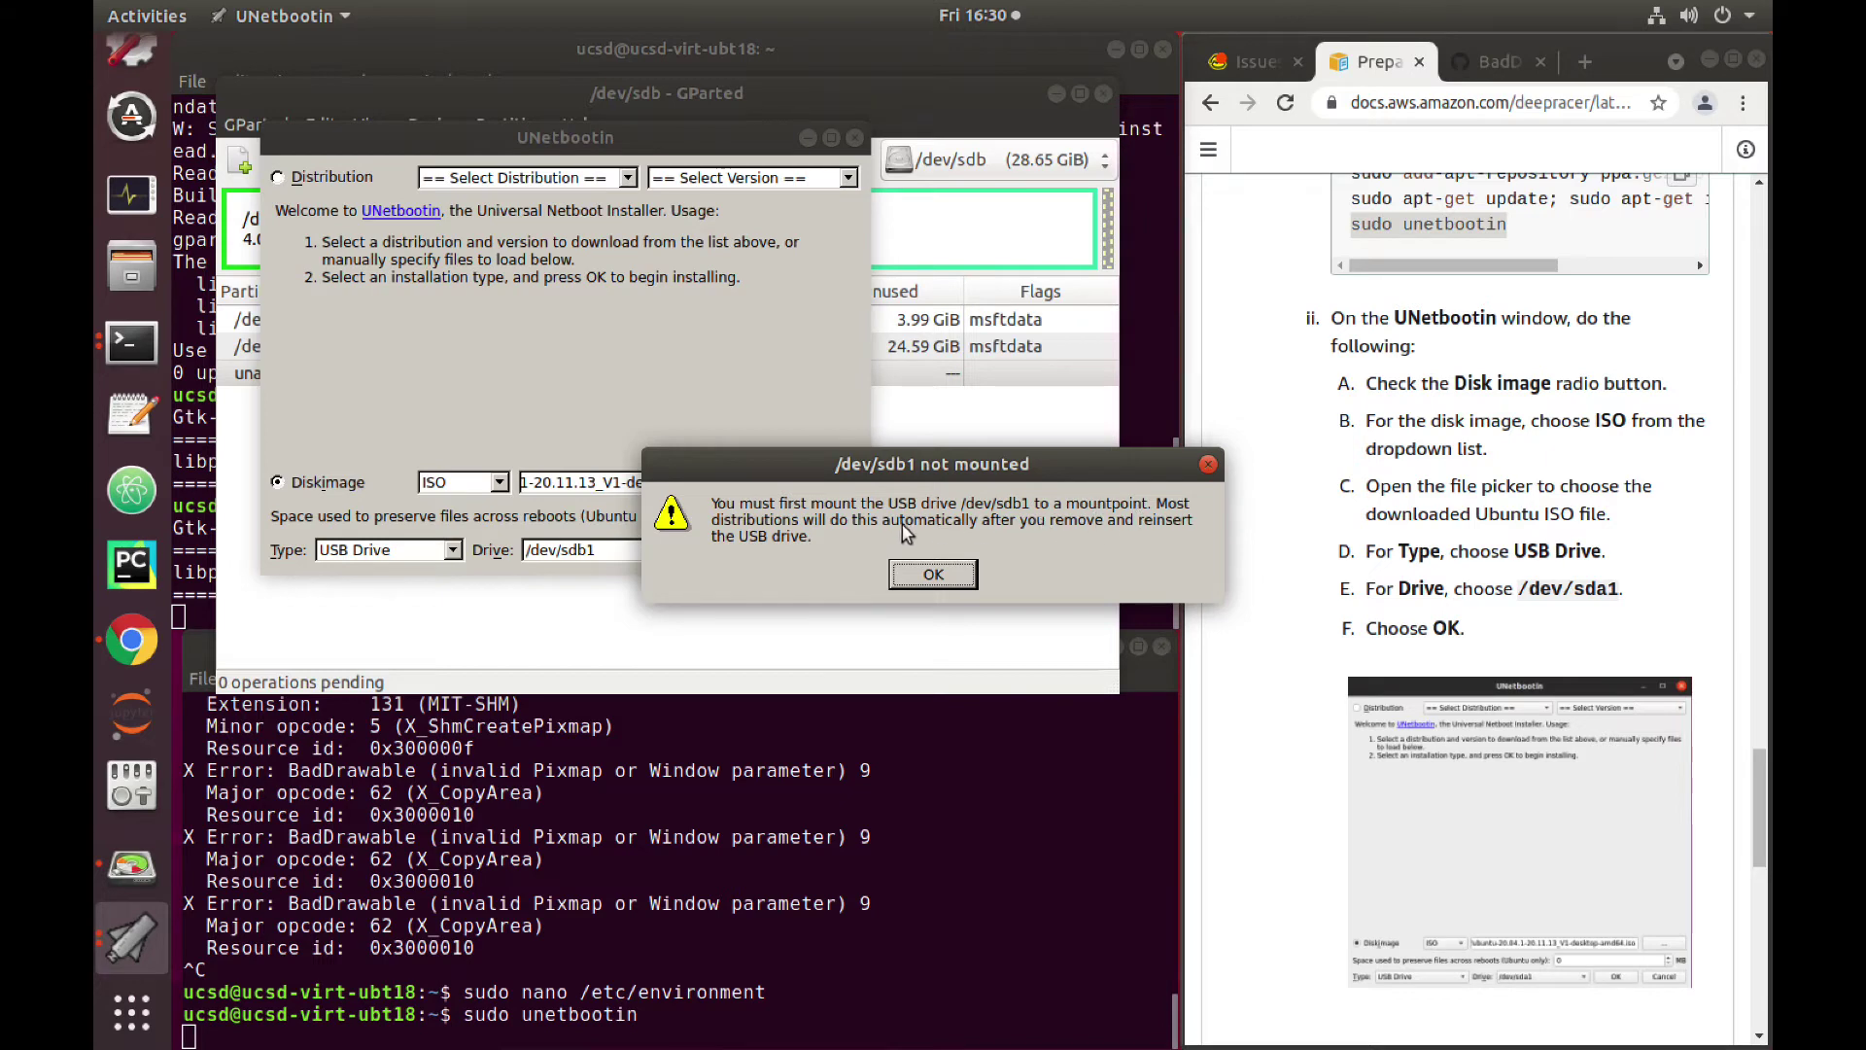
pyautogui.click(933, 574)
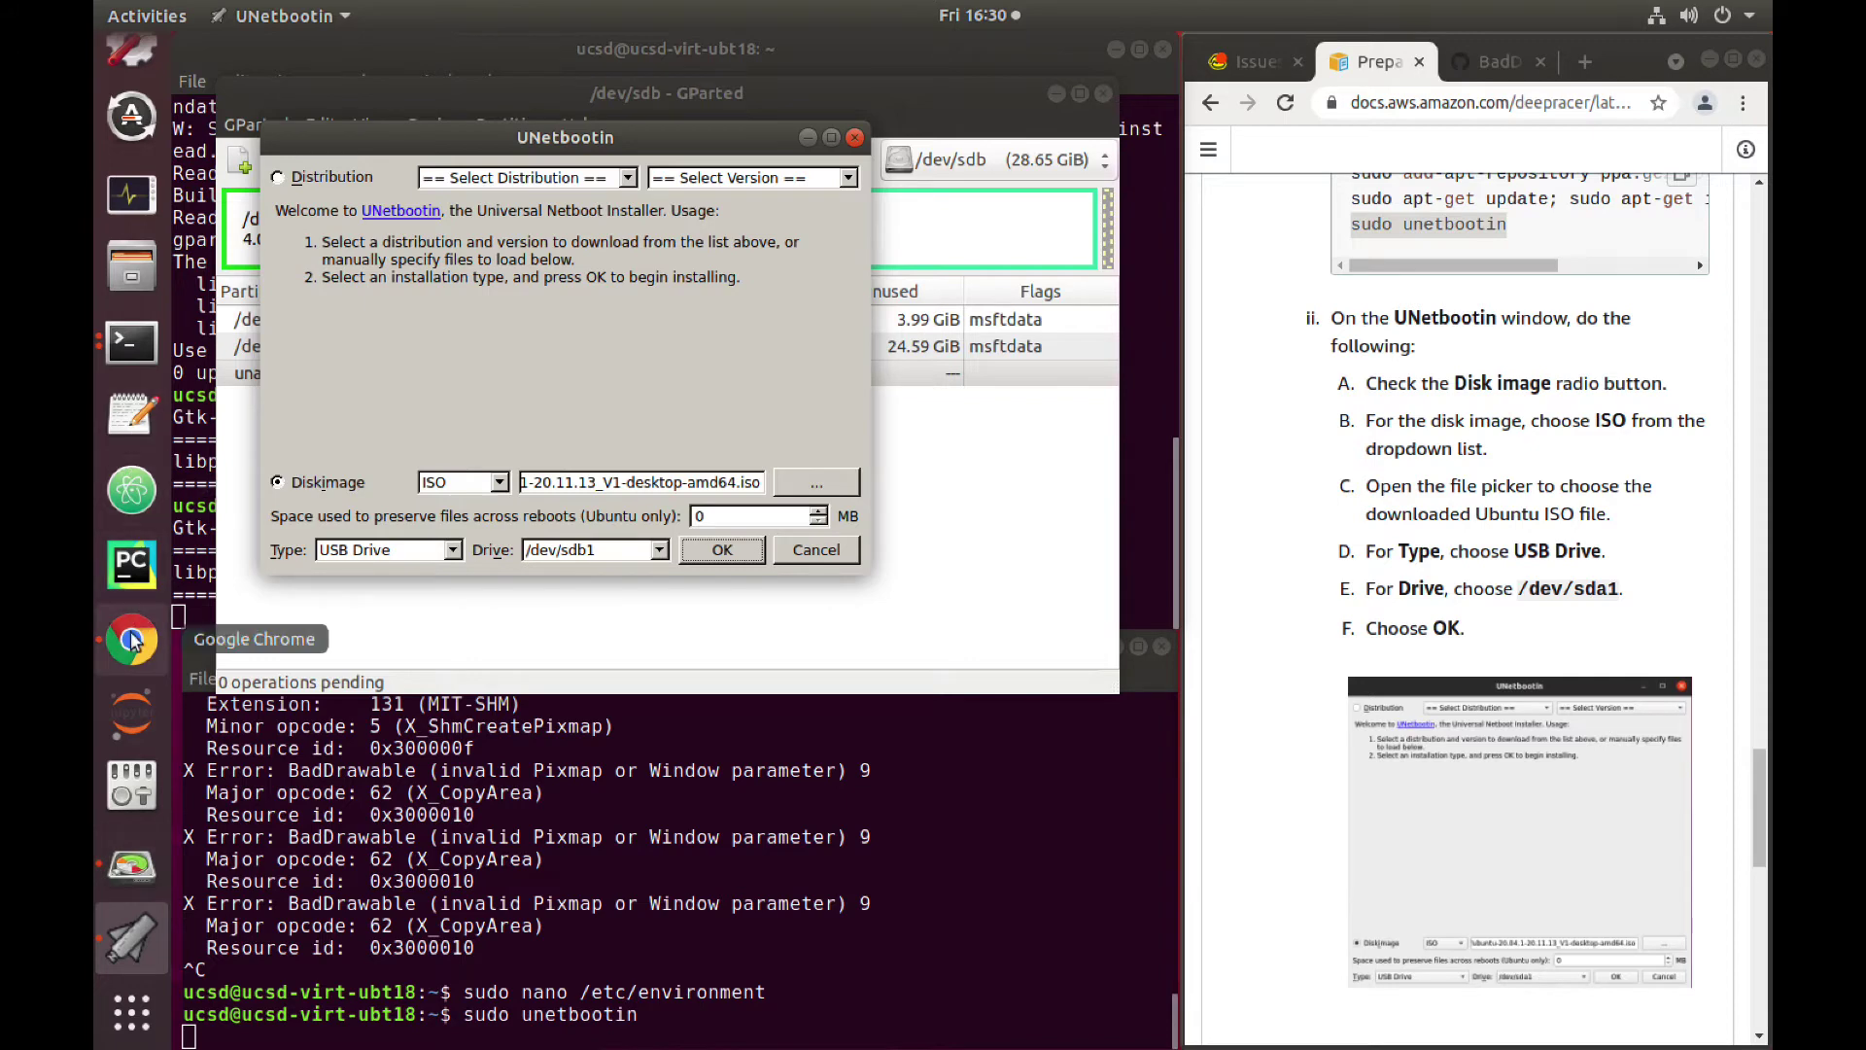
pyautogui.click(855, 137)
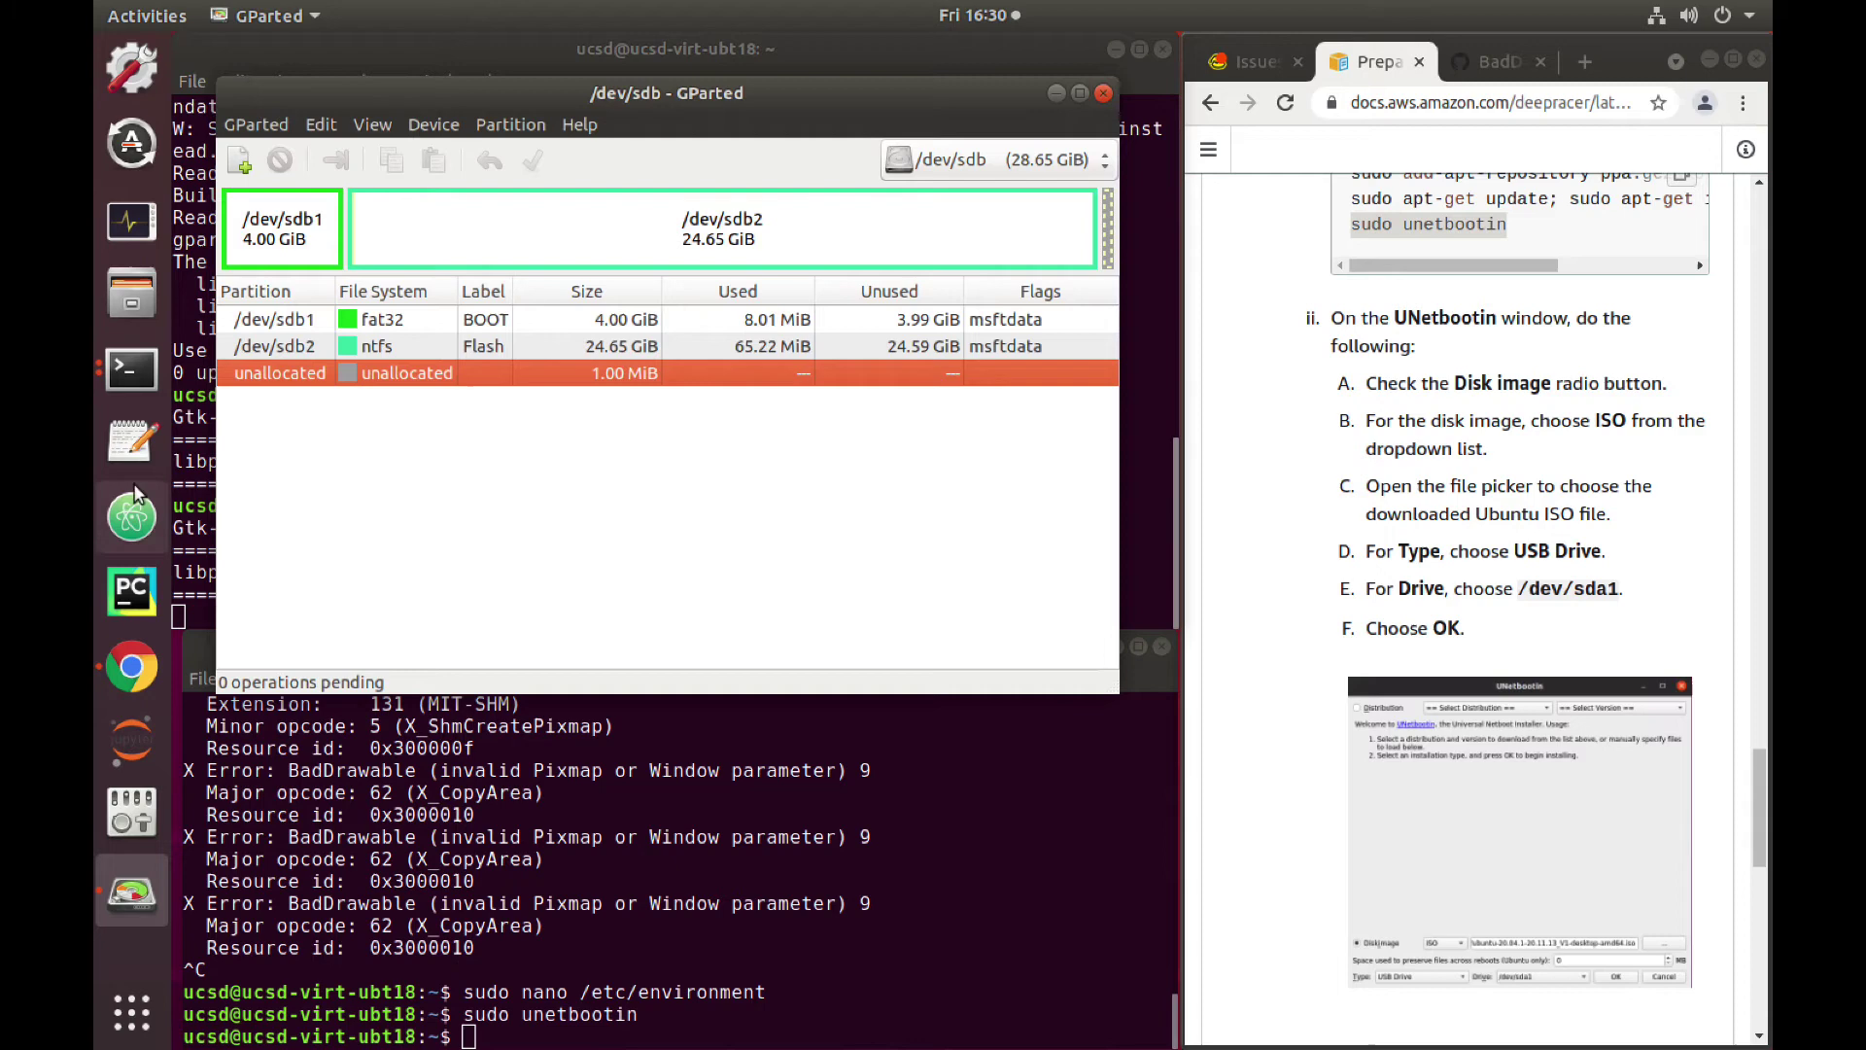
pyautogui.click(136, 300)
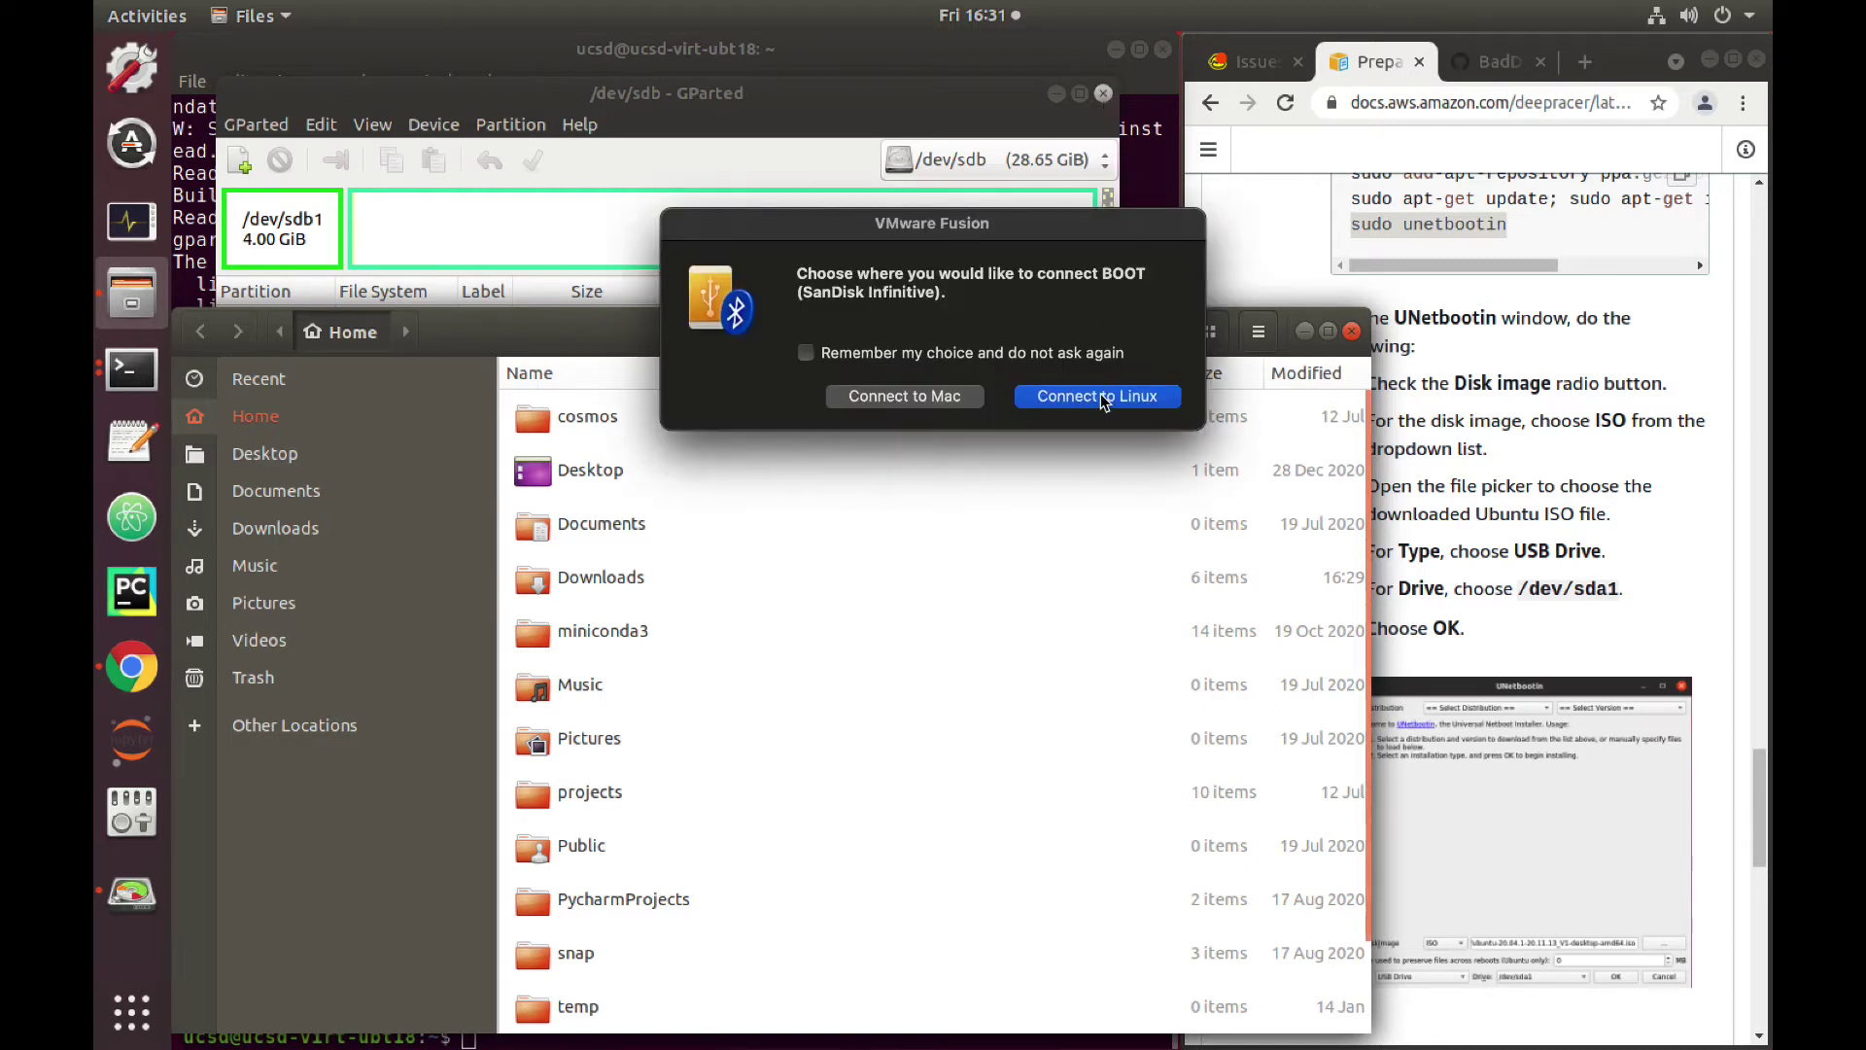
# Step: Connect the SanDisk USB drive to Linux, close GParted, and enlarge the lower terminal
pyautogui.click(1100, 395)
pyautogui.click(1104, 93)
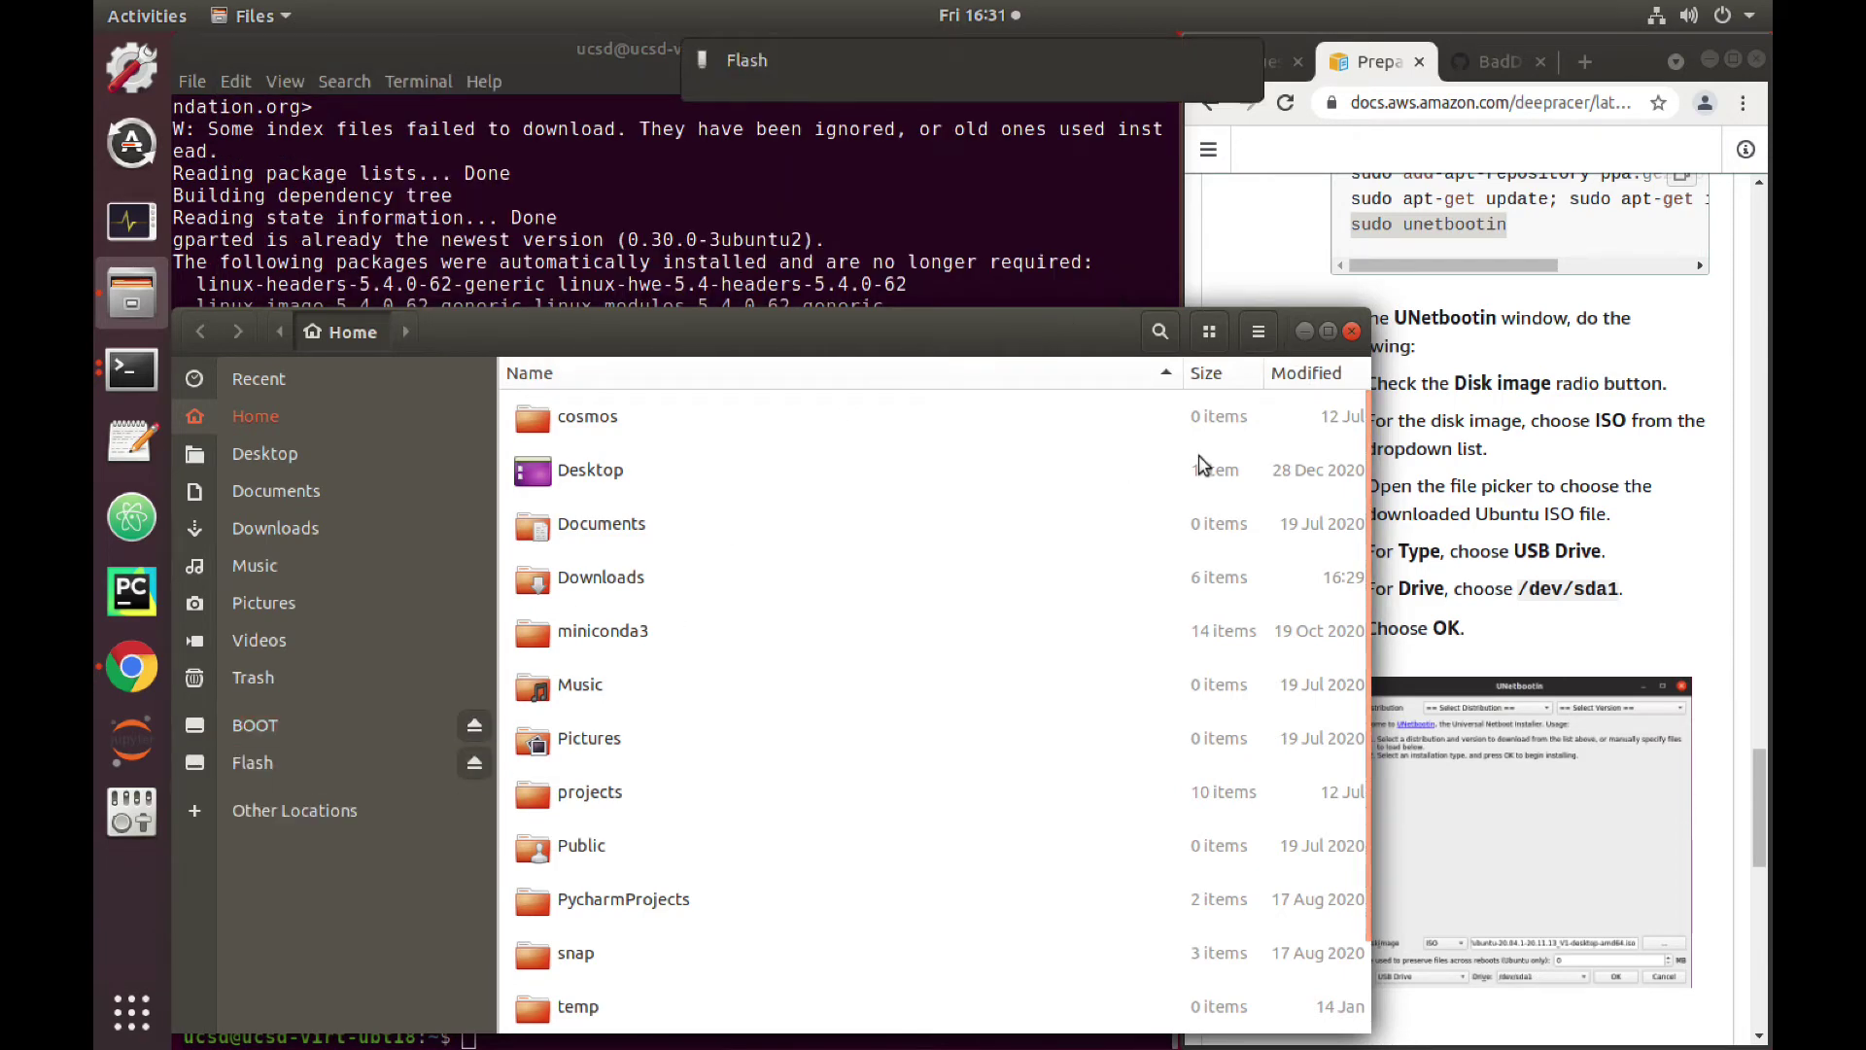
pyautogui.click(763, 282)
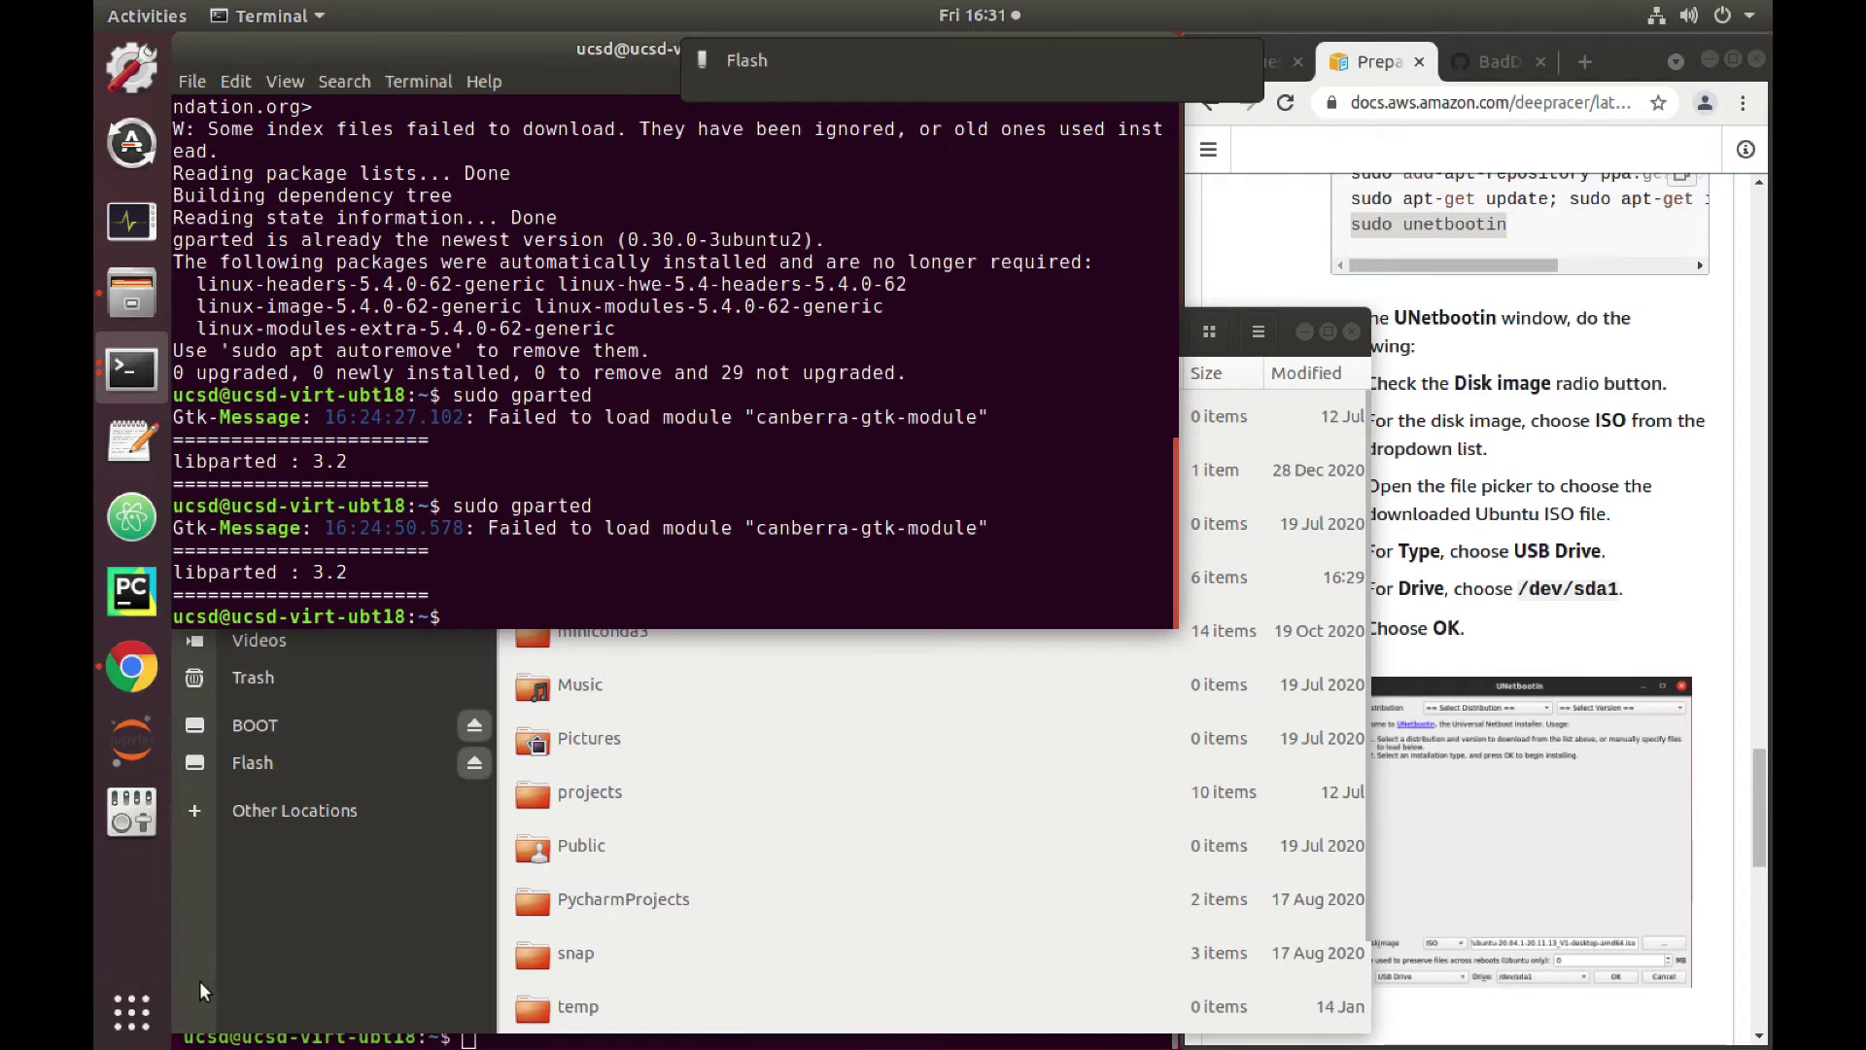
pyautogui.moveTo(340, 1035); pyautogui.dragTo(340, 635)
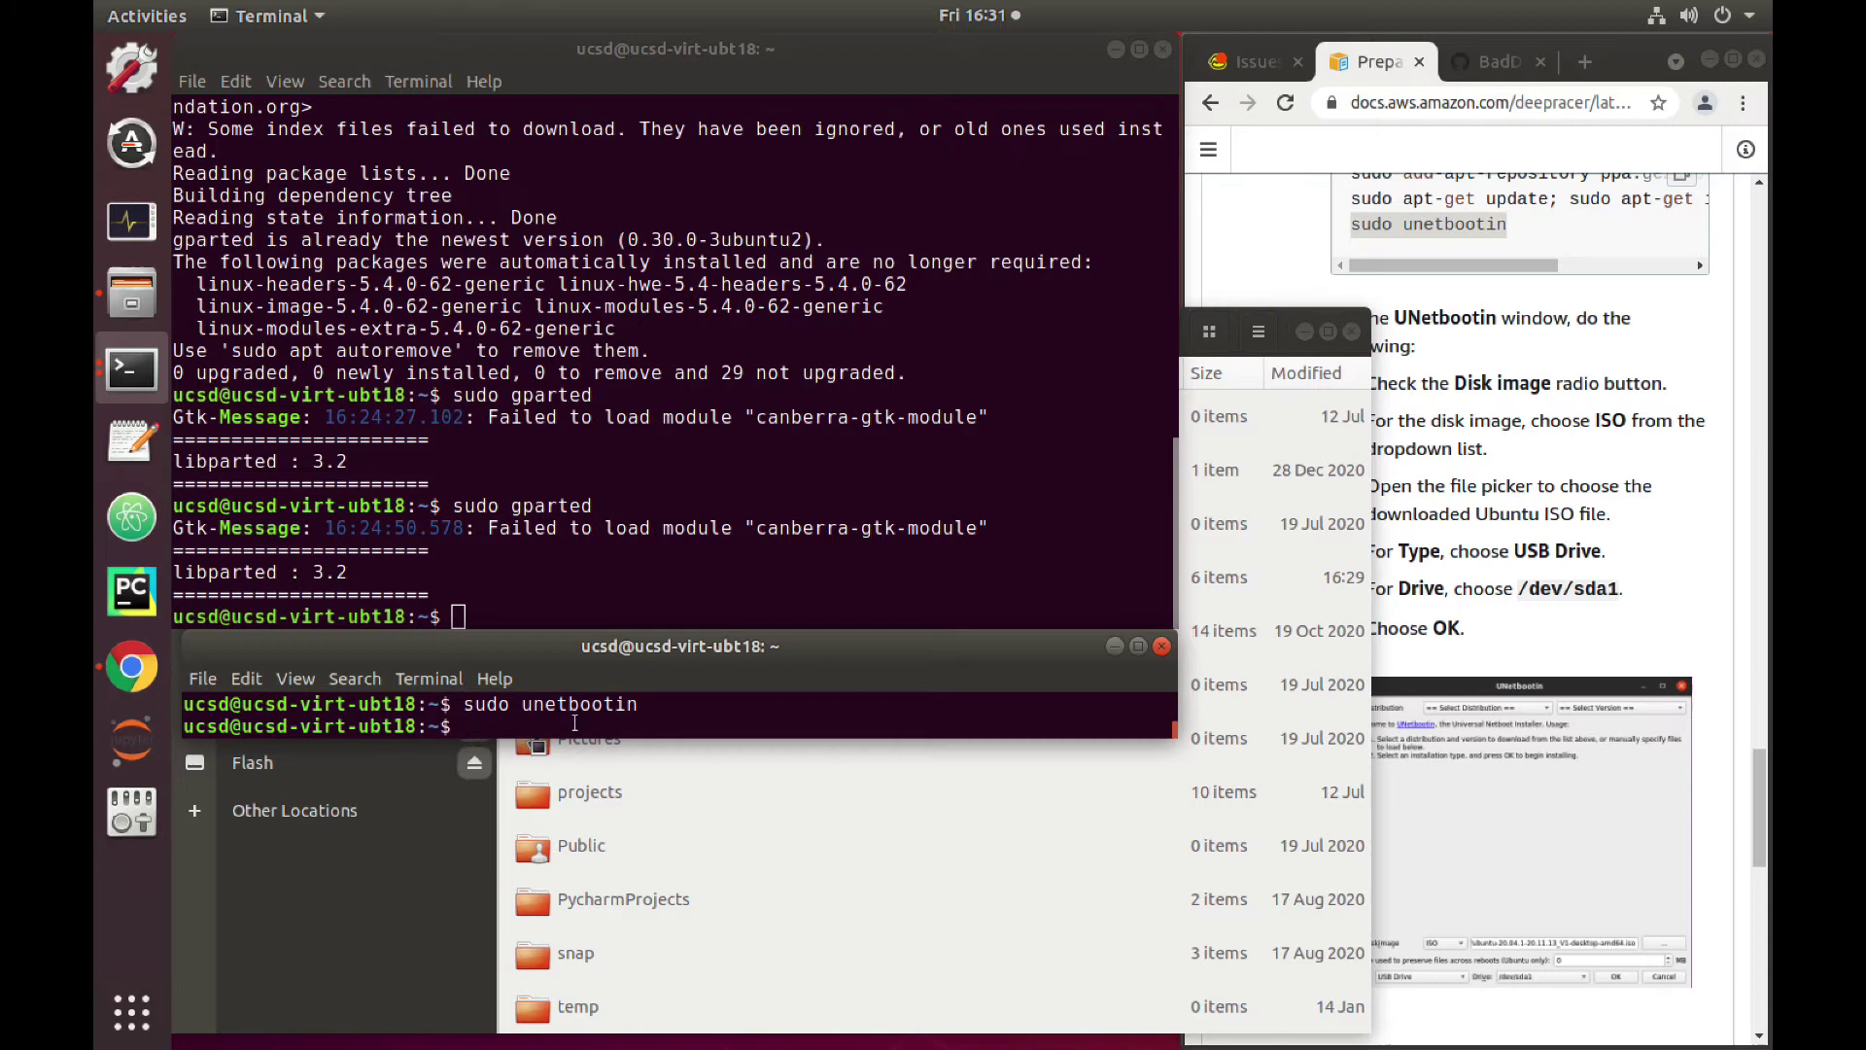
pyautogui.moveTo(580, 738); pyautogui.dragTo(564, 1028)
# Step: Relaunch UNetbootin, load the Ubuntu 20.04.1 ISO from Downloads/working, and start writing to /dev/sdb1
pyautogui.press('Up')
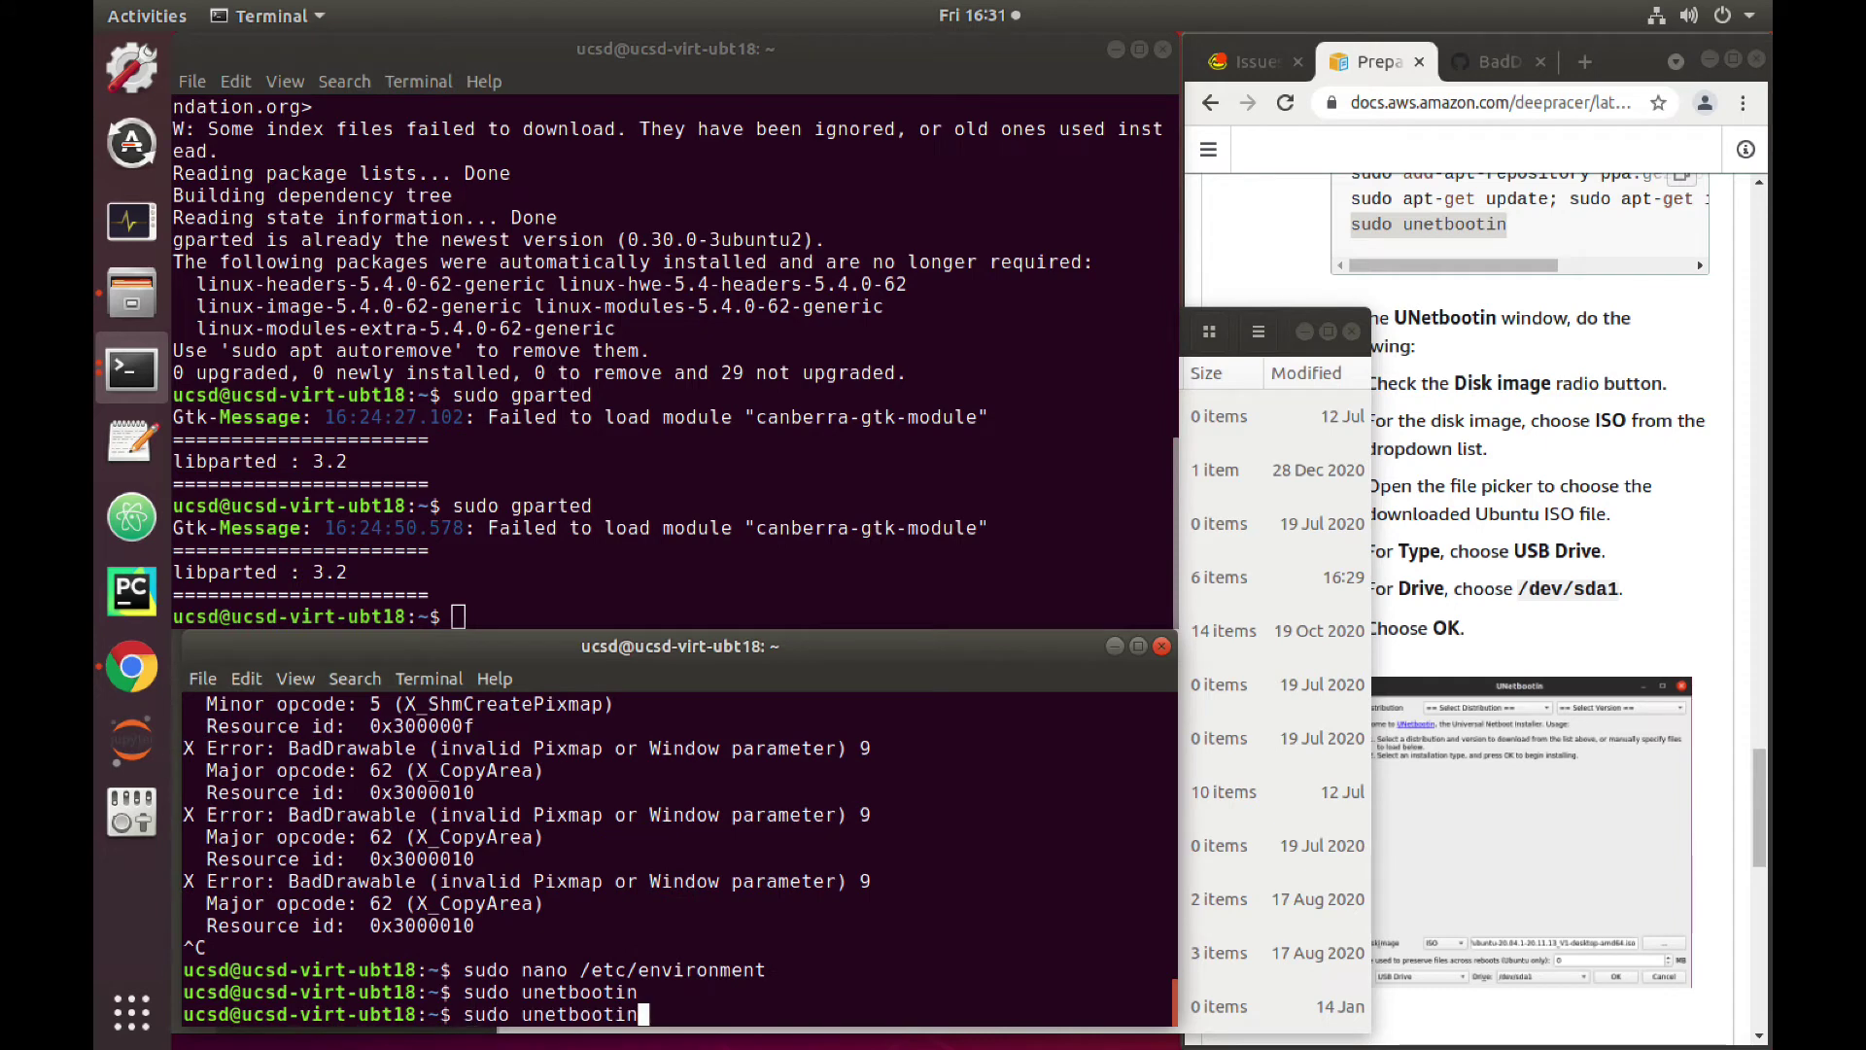
pyautogui.press('Return')
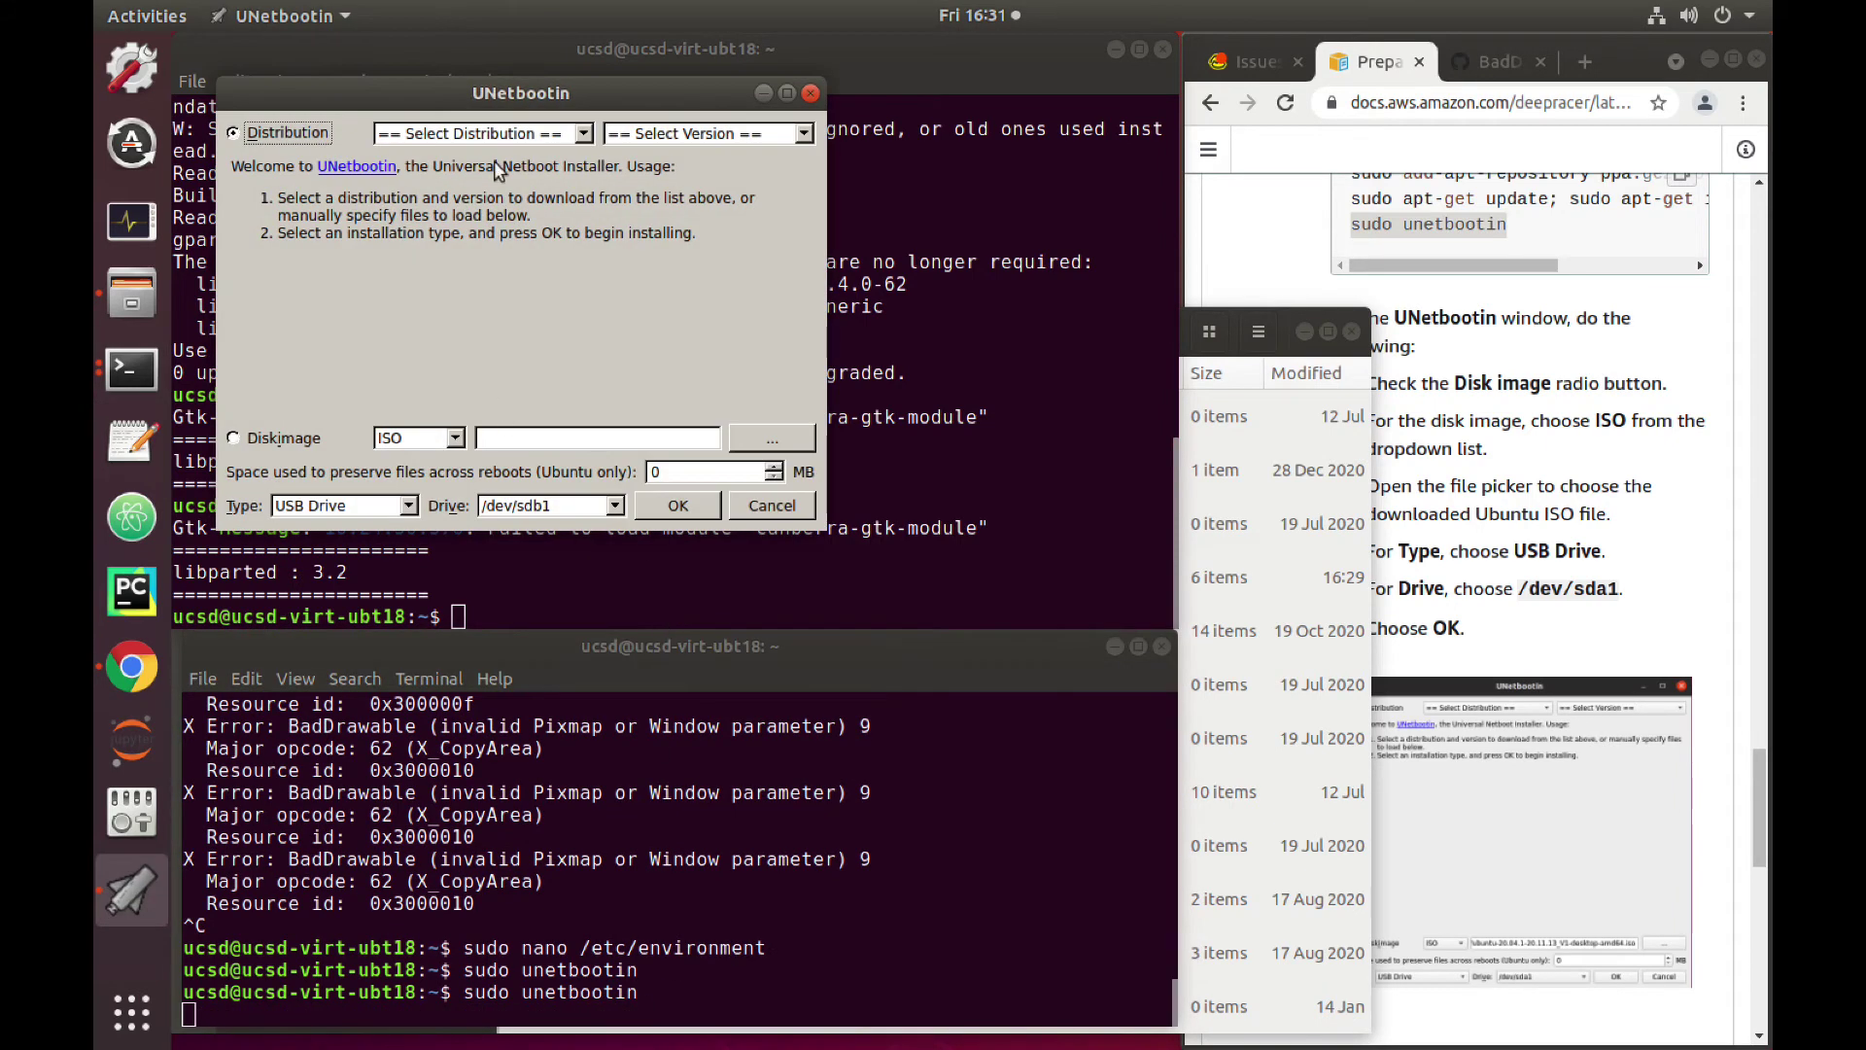
pyautogui.click(251, 443)
pyautogui.click(773, 438)
pyautogui.doubleClick(377, 192)
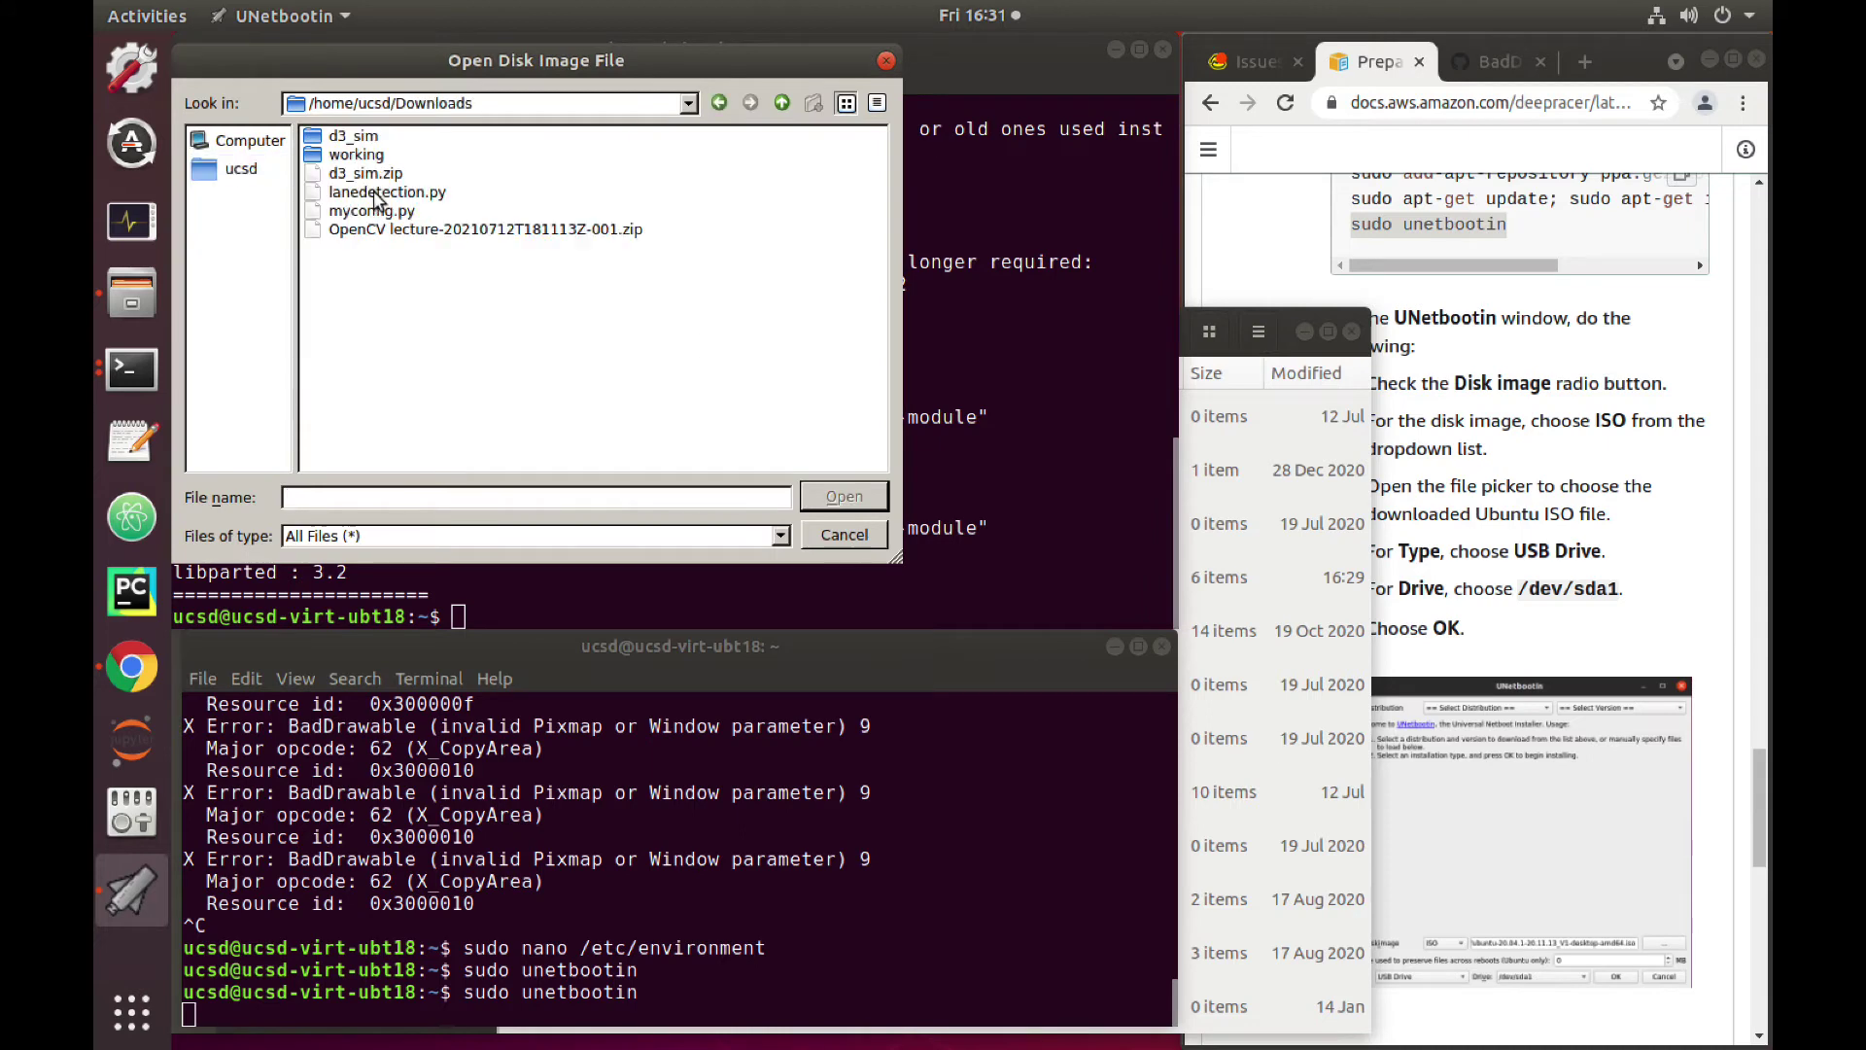
pyautogui.doubleClick(379, 159)
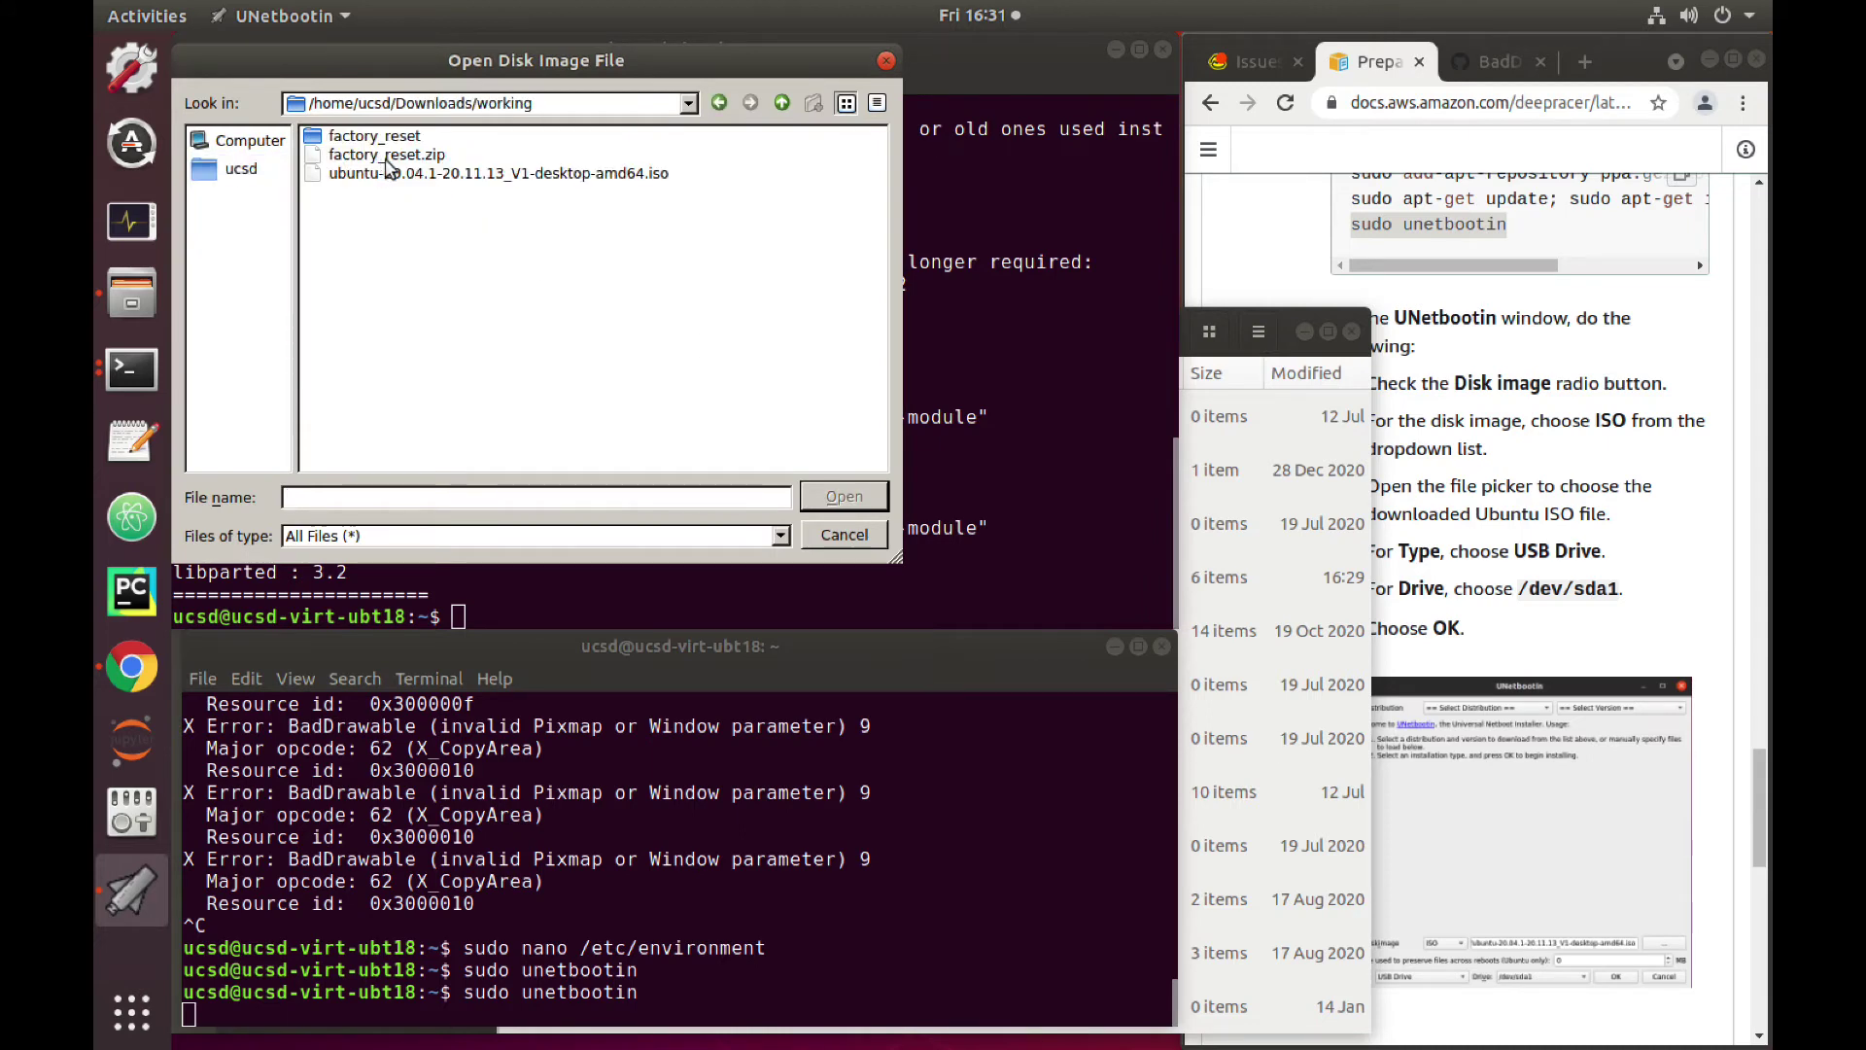
pyautogui.click(416, 175)
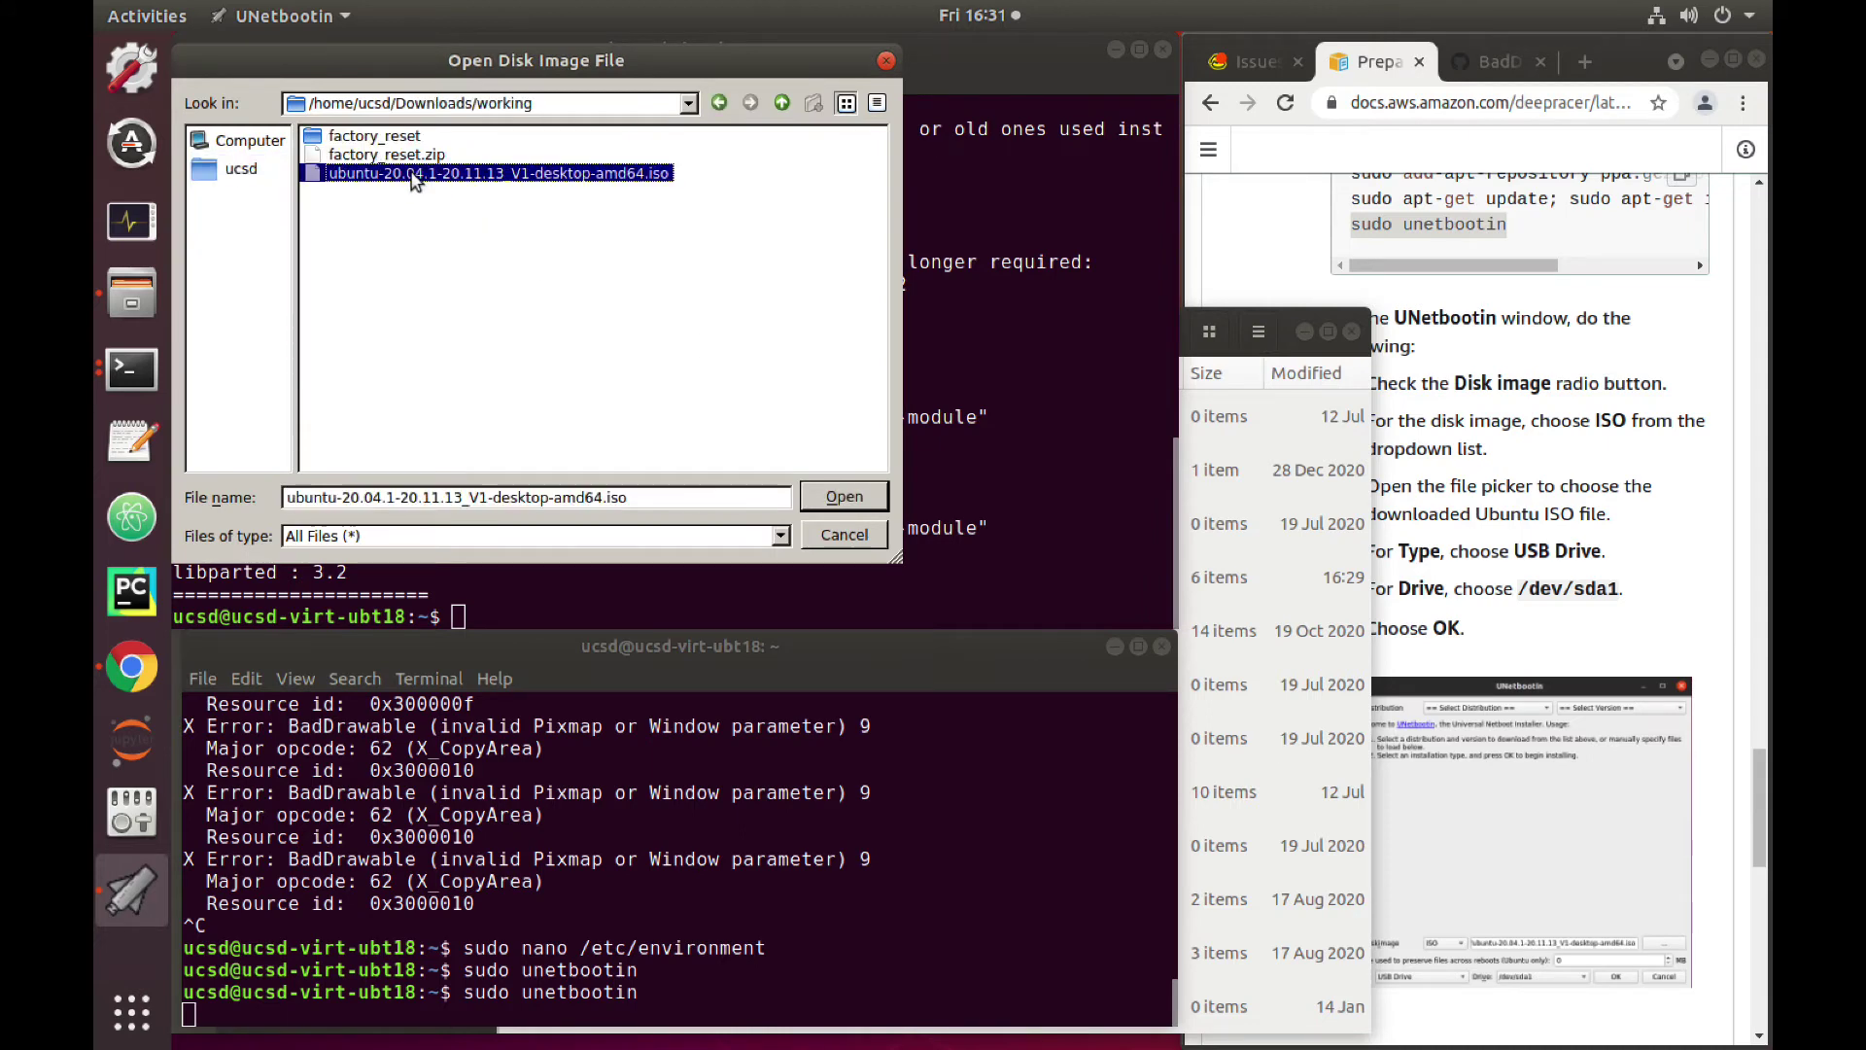
pyautogui.click(852, 497)
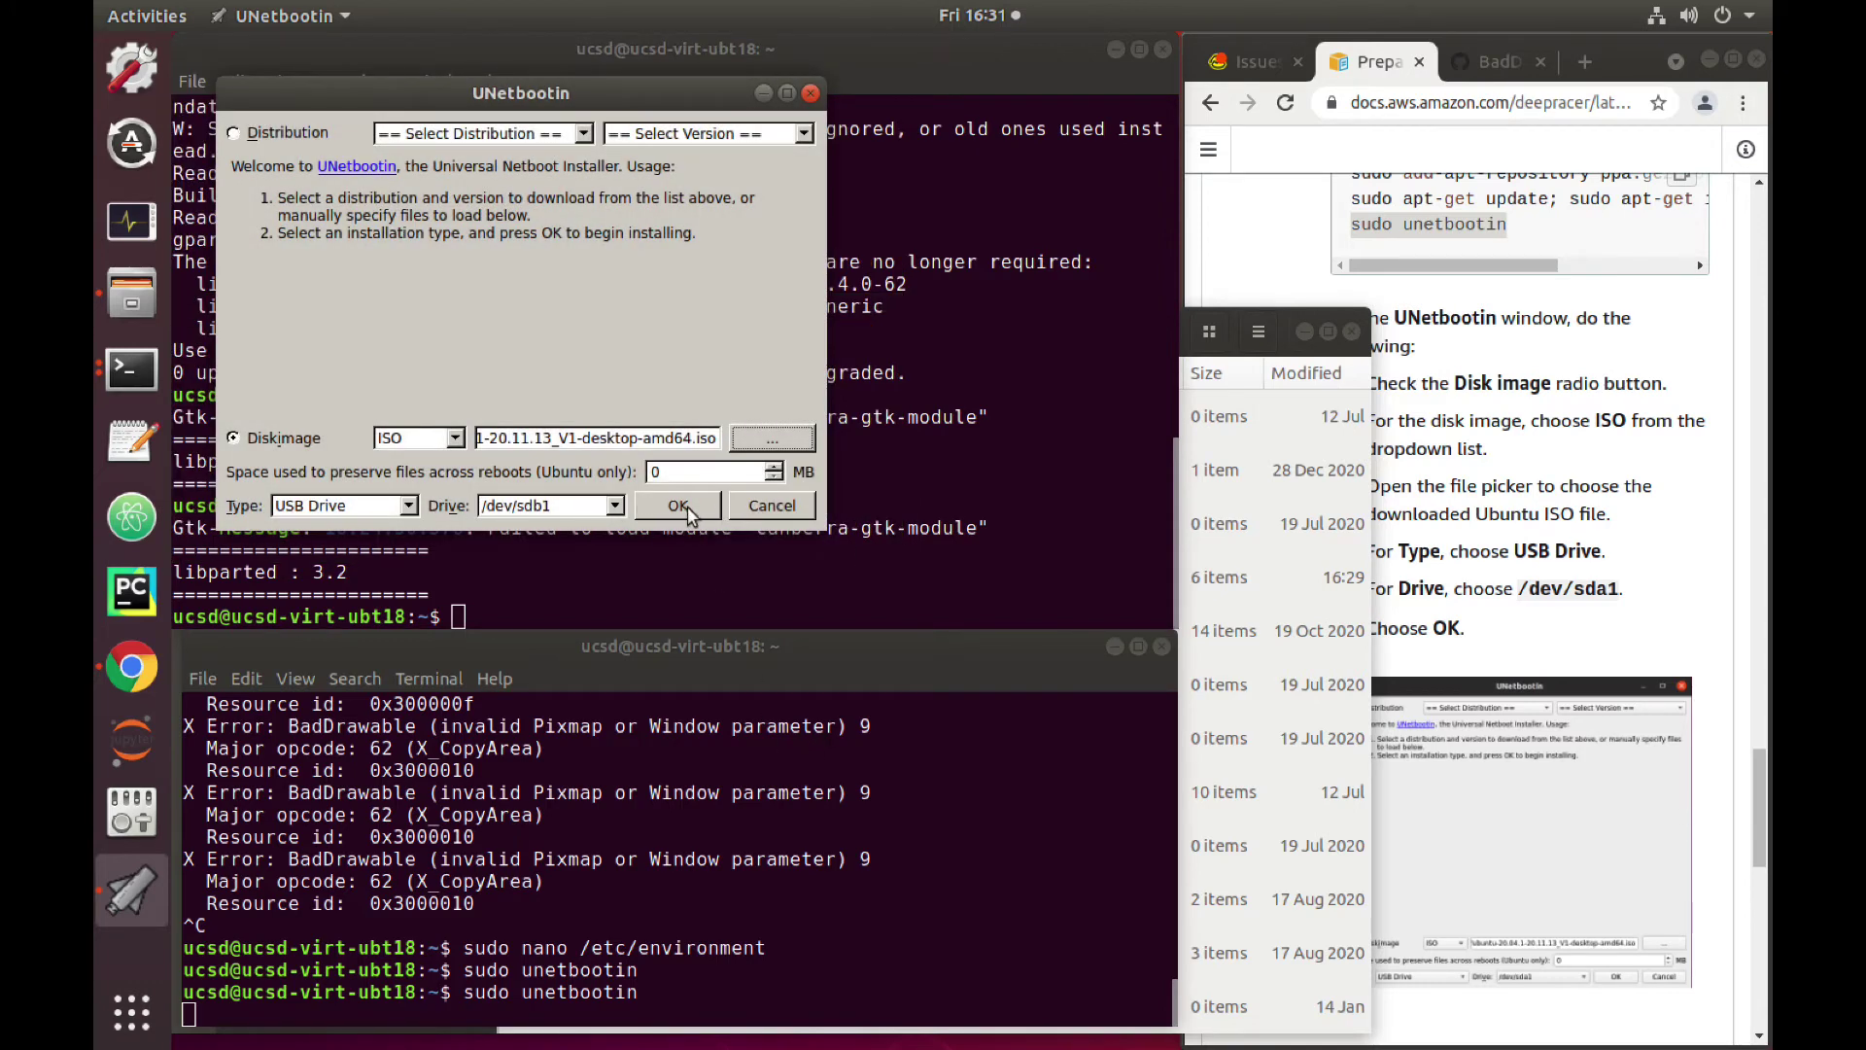
pyautogui.click(686, 507)
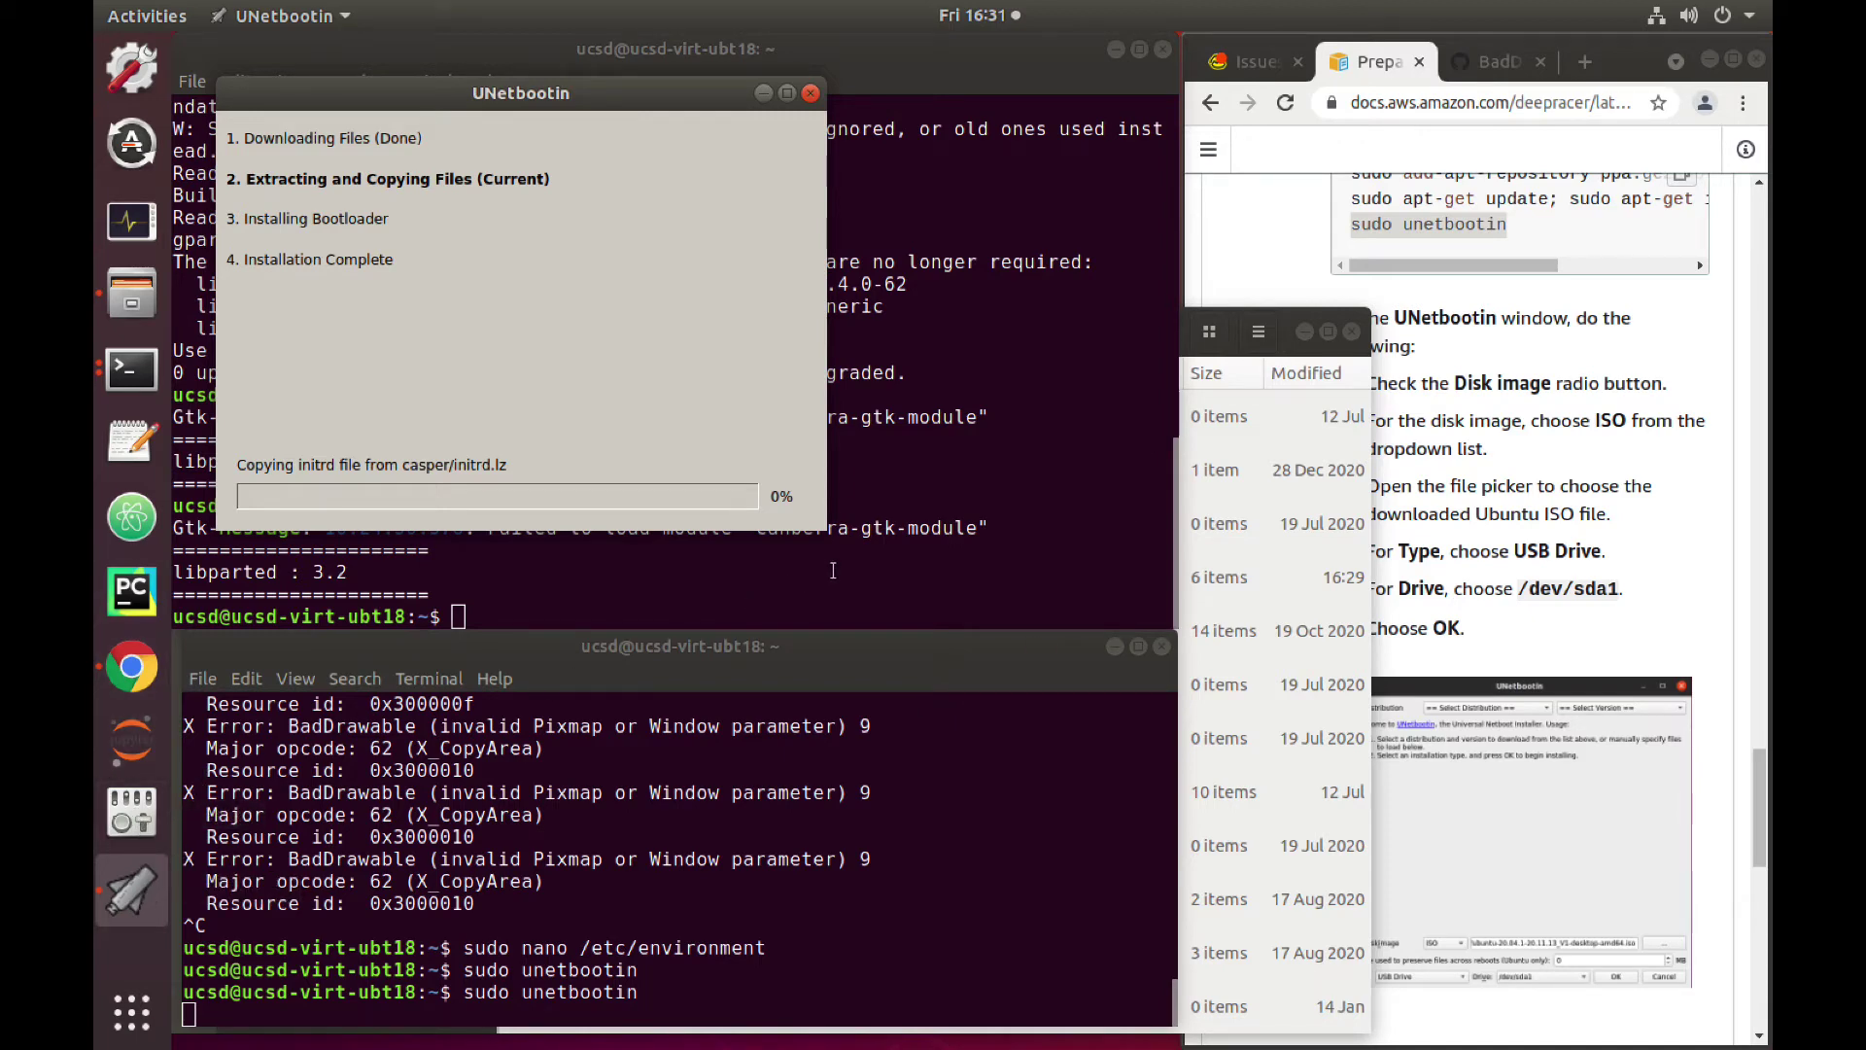
# Step: Relaunch GParted from the upper terminal using the recalled gparted command
pyautogui.click(783, 590)
pyautogui.press('Up')
pyautogui.press('Return')
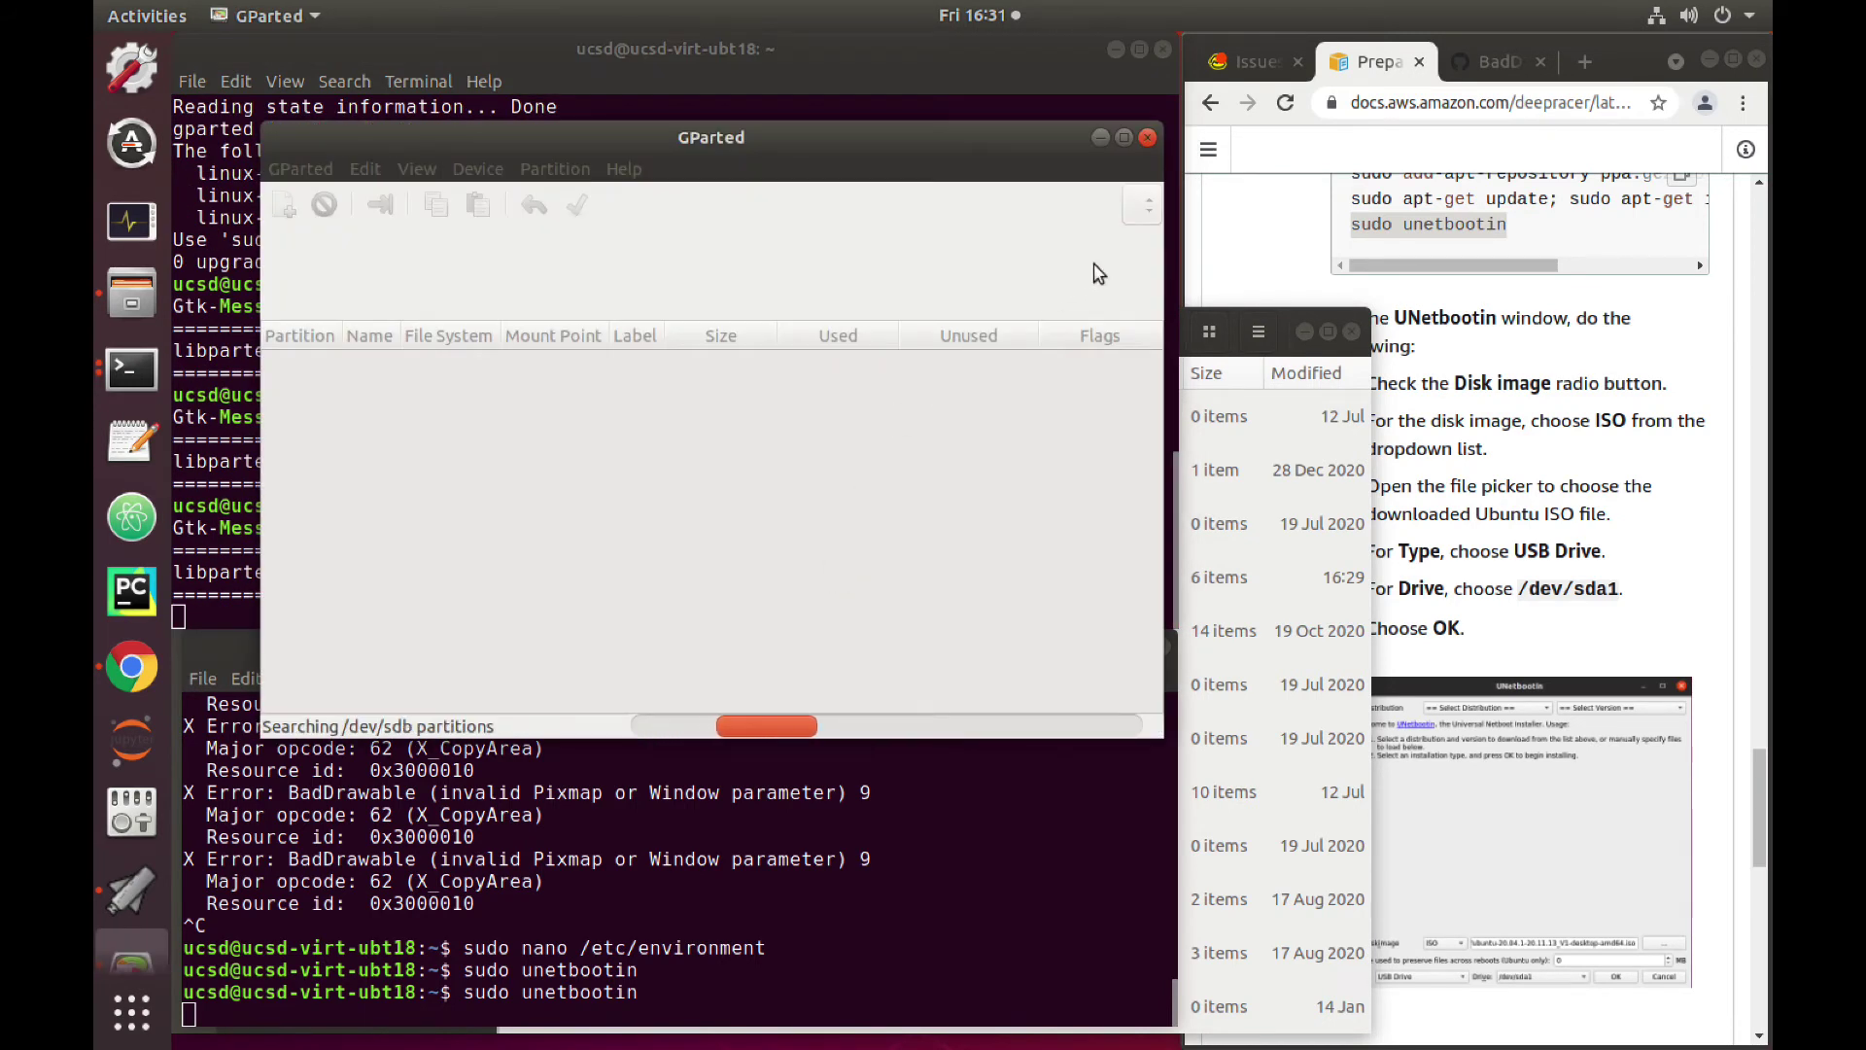
# Step: Show /dev/sdb's partitions, inspect the Flash partition /dev/sdb2, then close GParted
pyautogui.click(1144, 212)
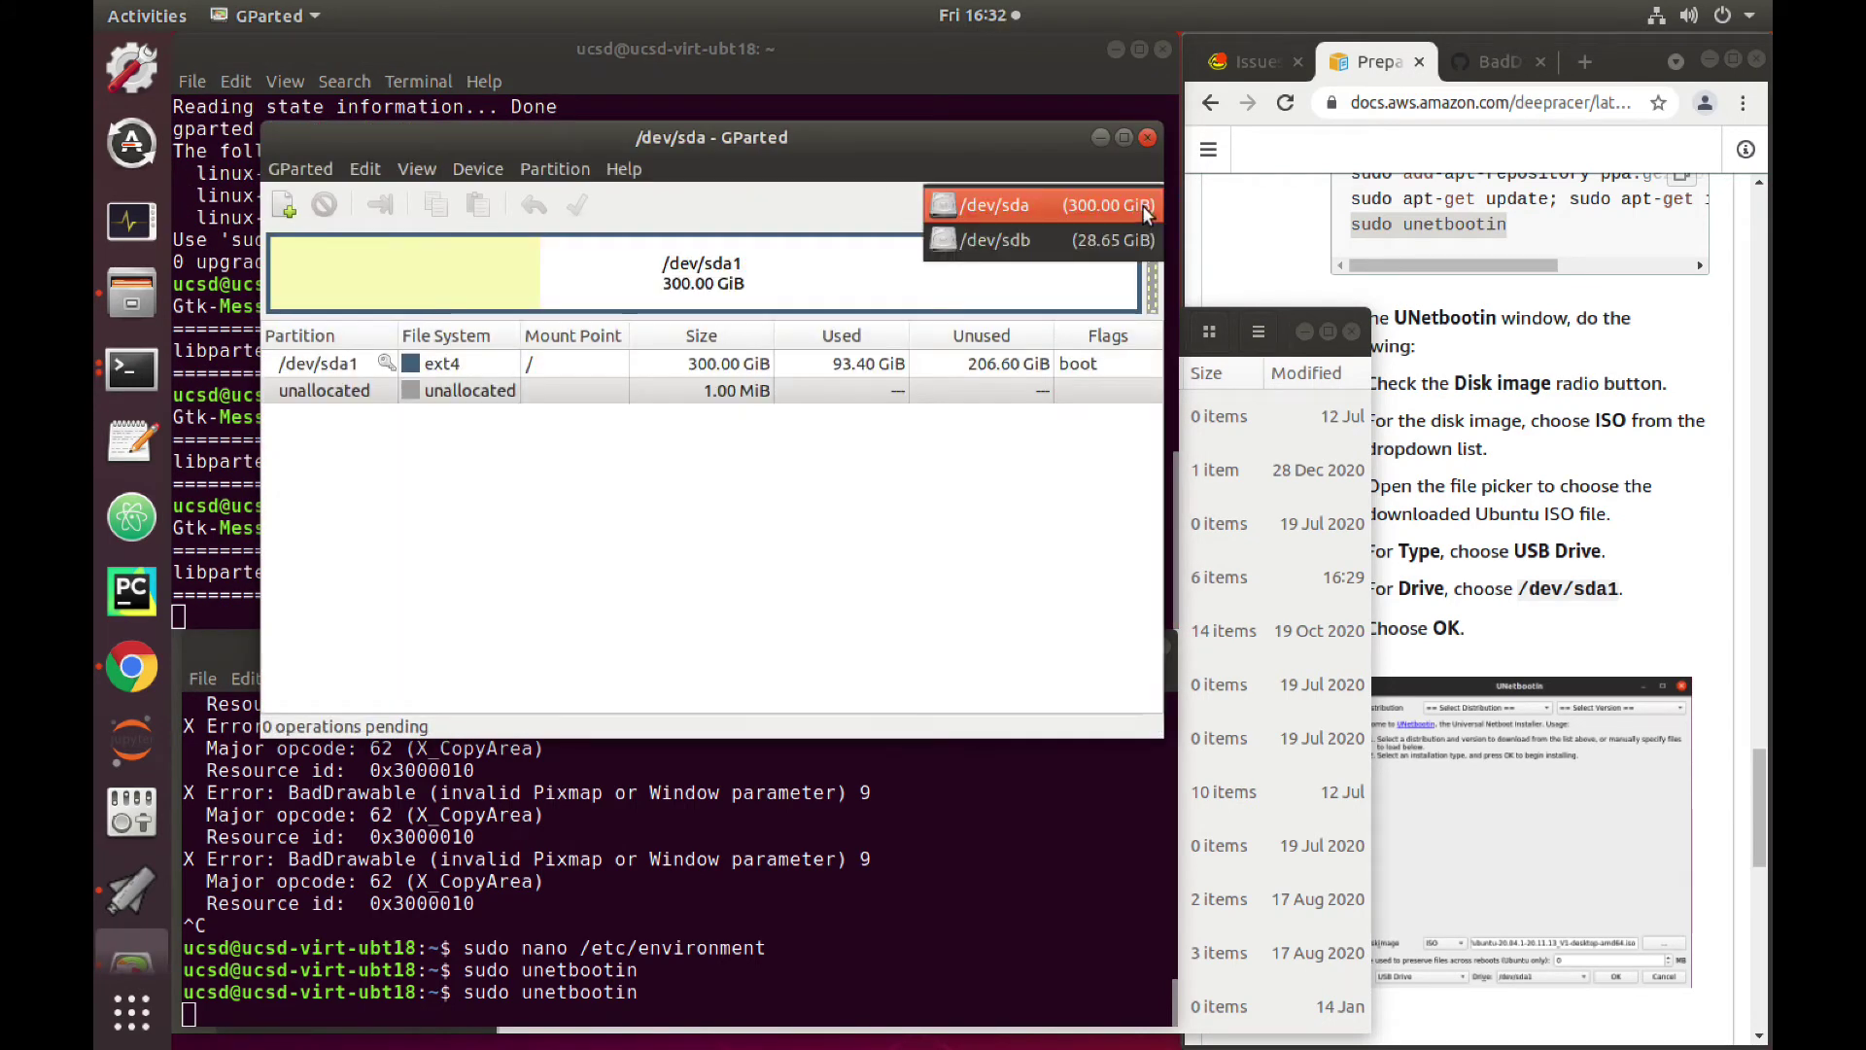
pyautogui.click(1102, 234)
pyautogui.rightClick(814, 265)
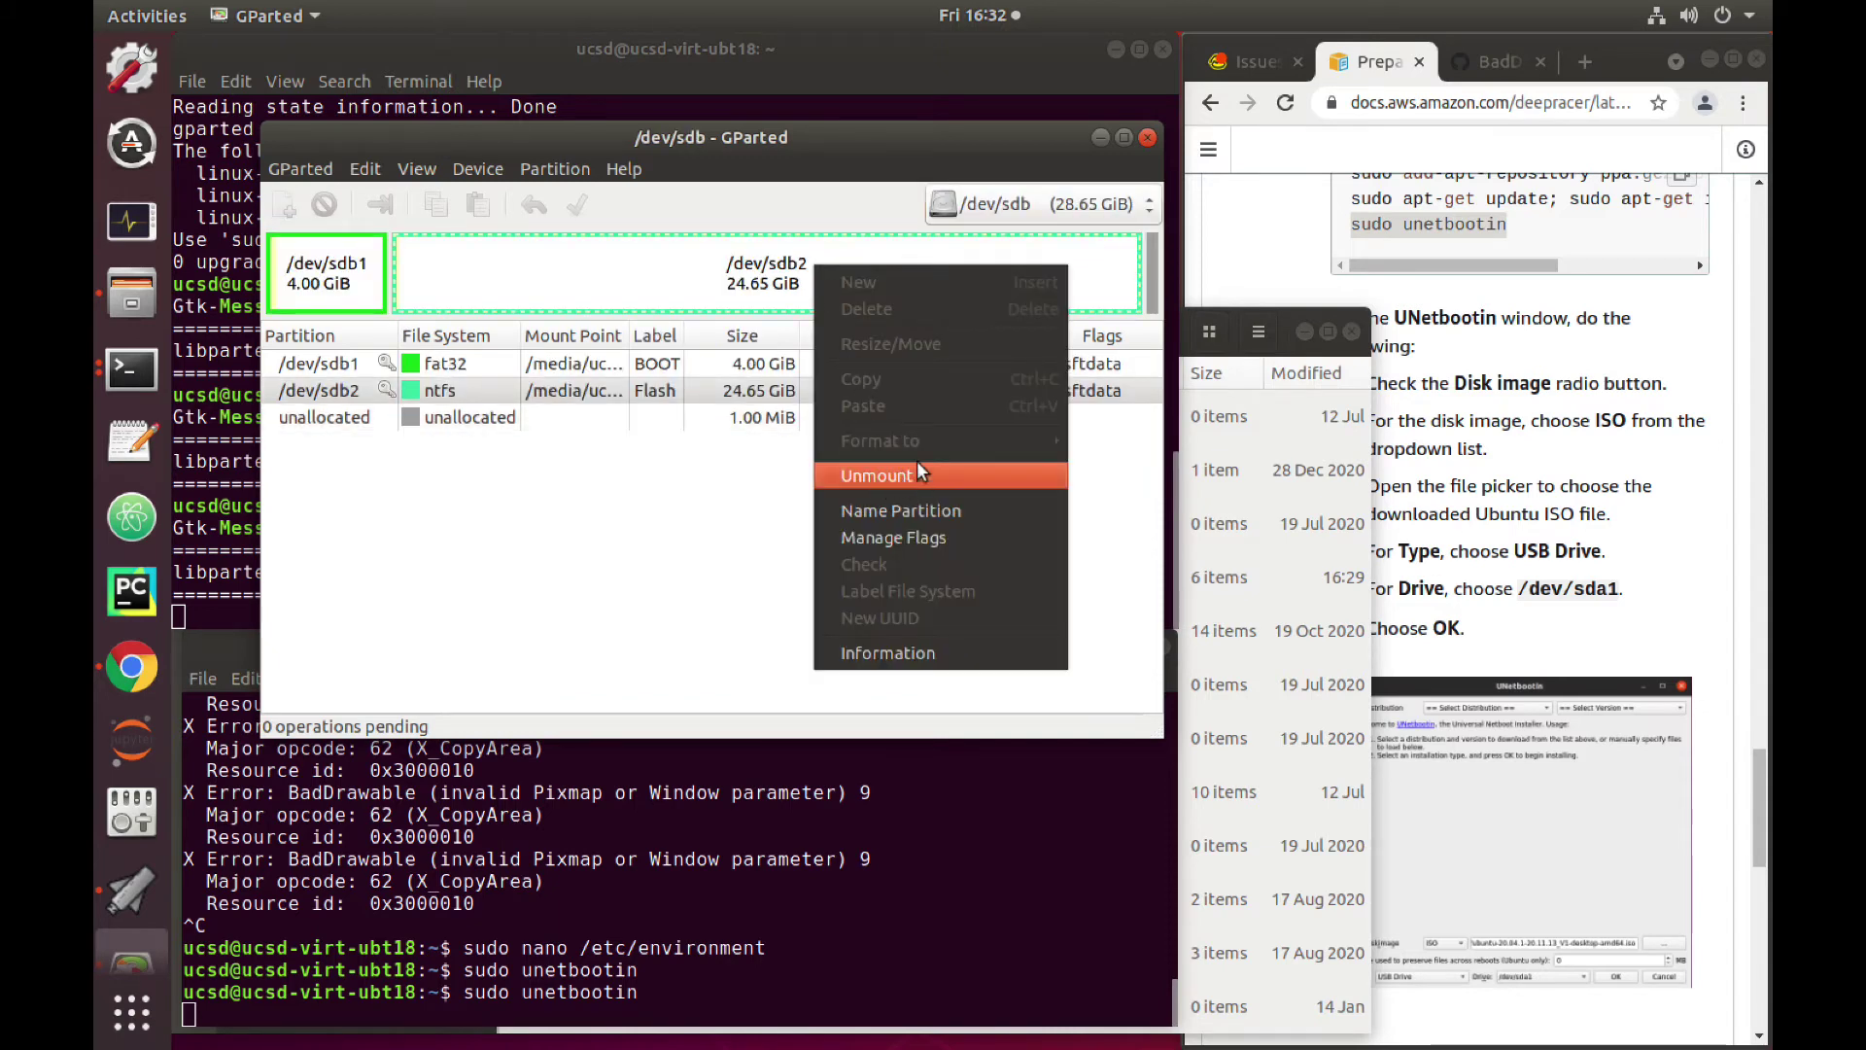
pyautogui.click(649, 604)
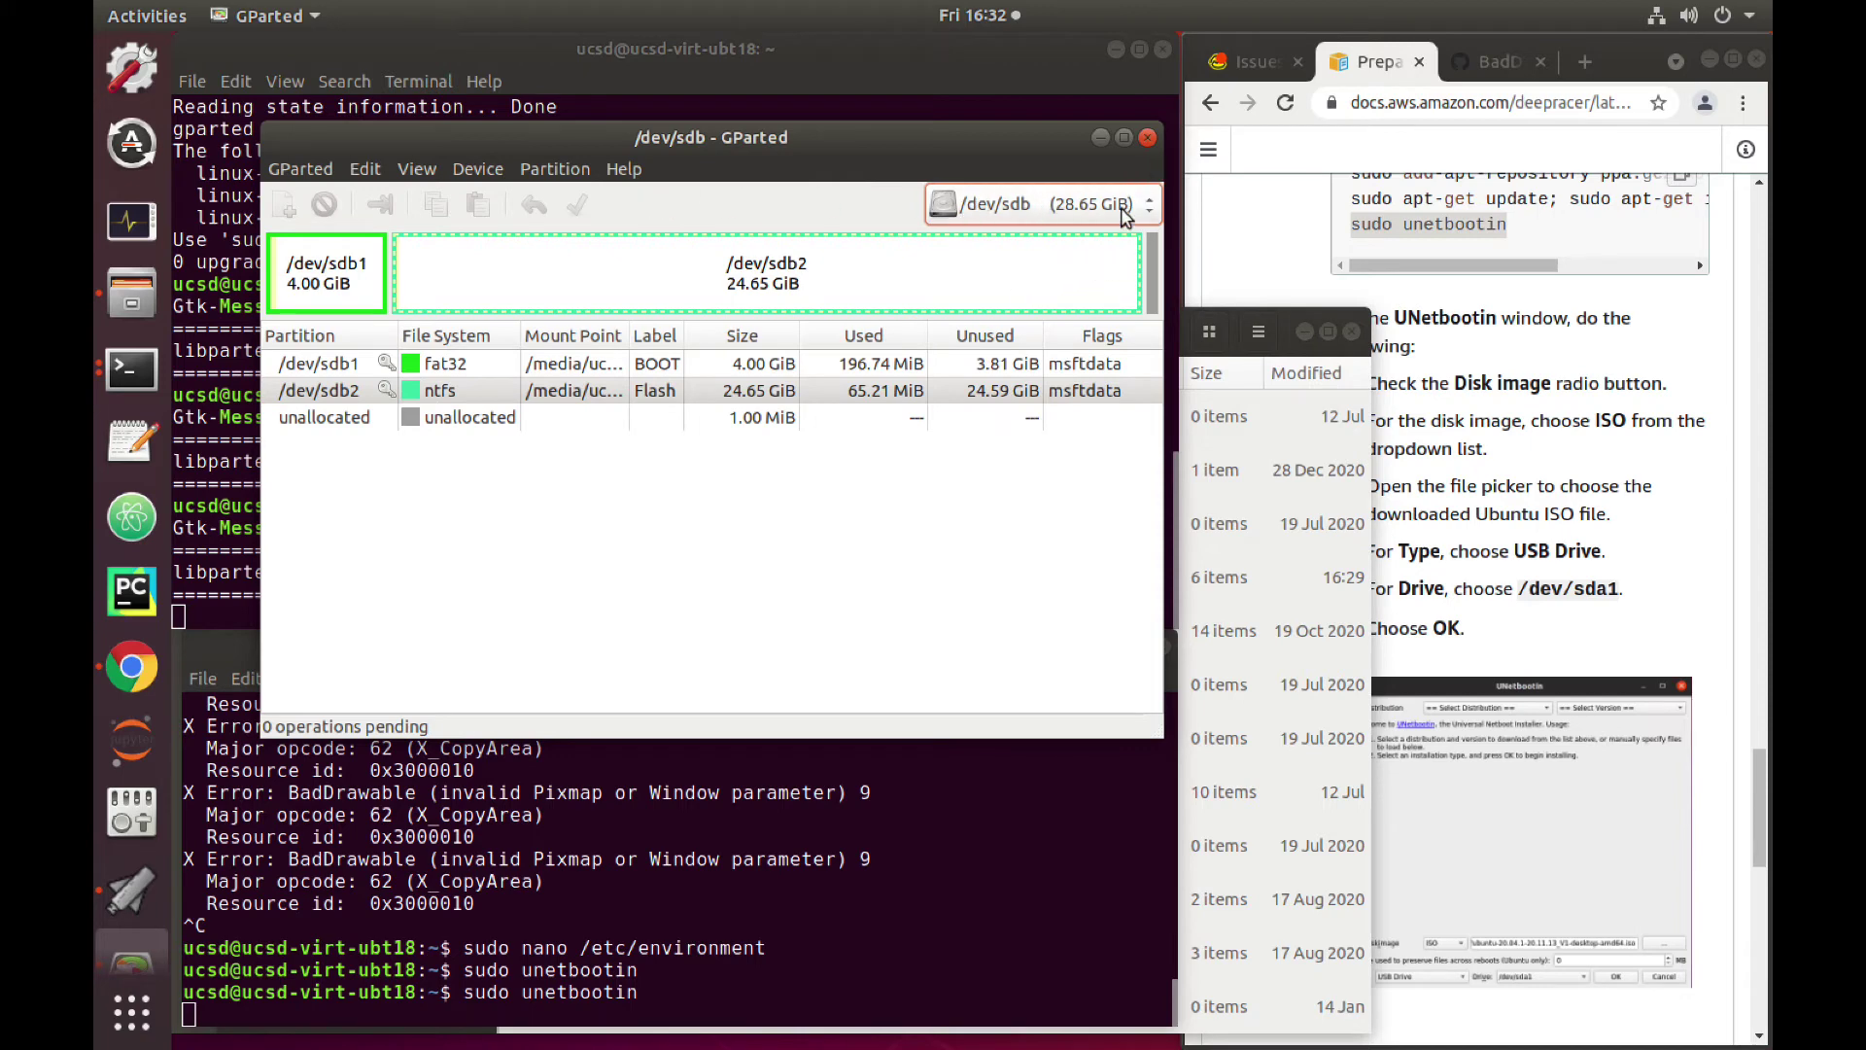
pyautogui.click(1149, 136)
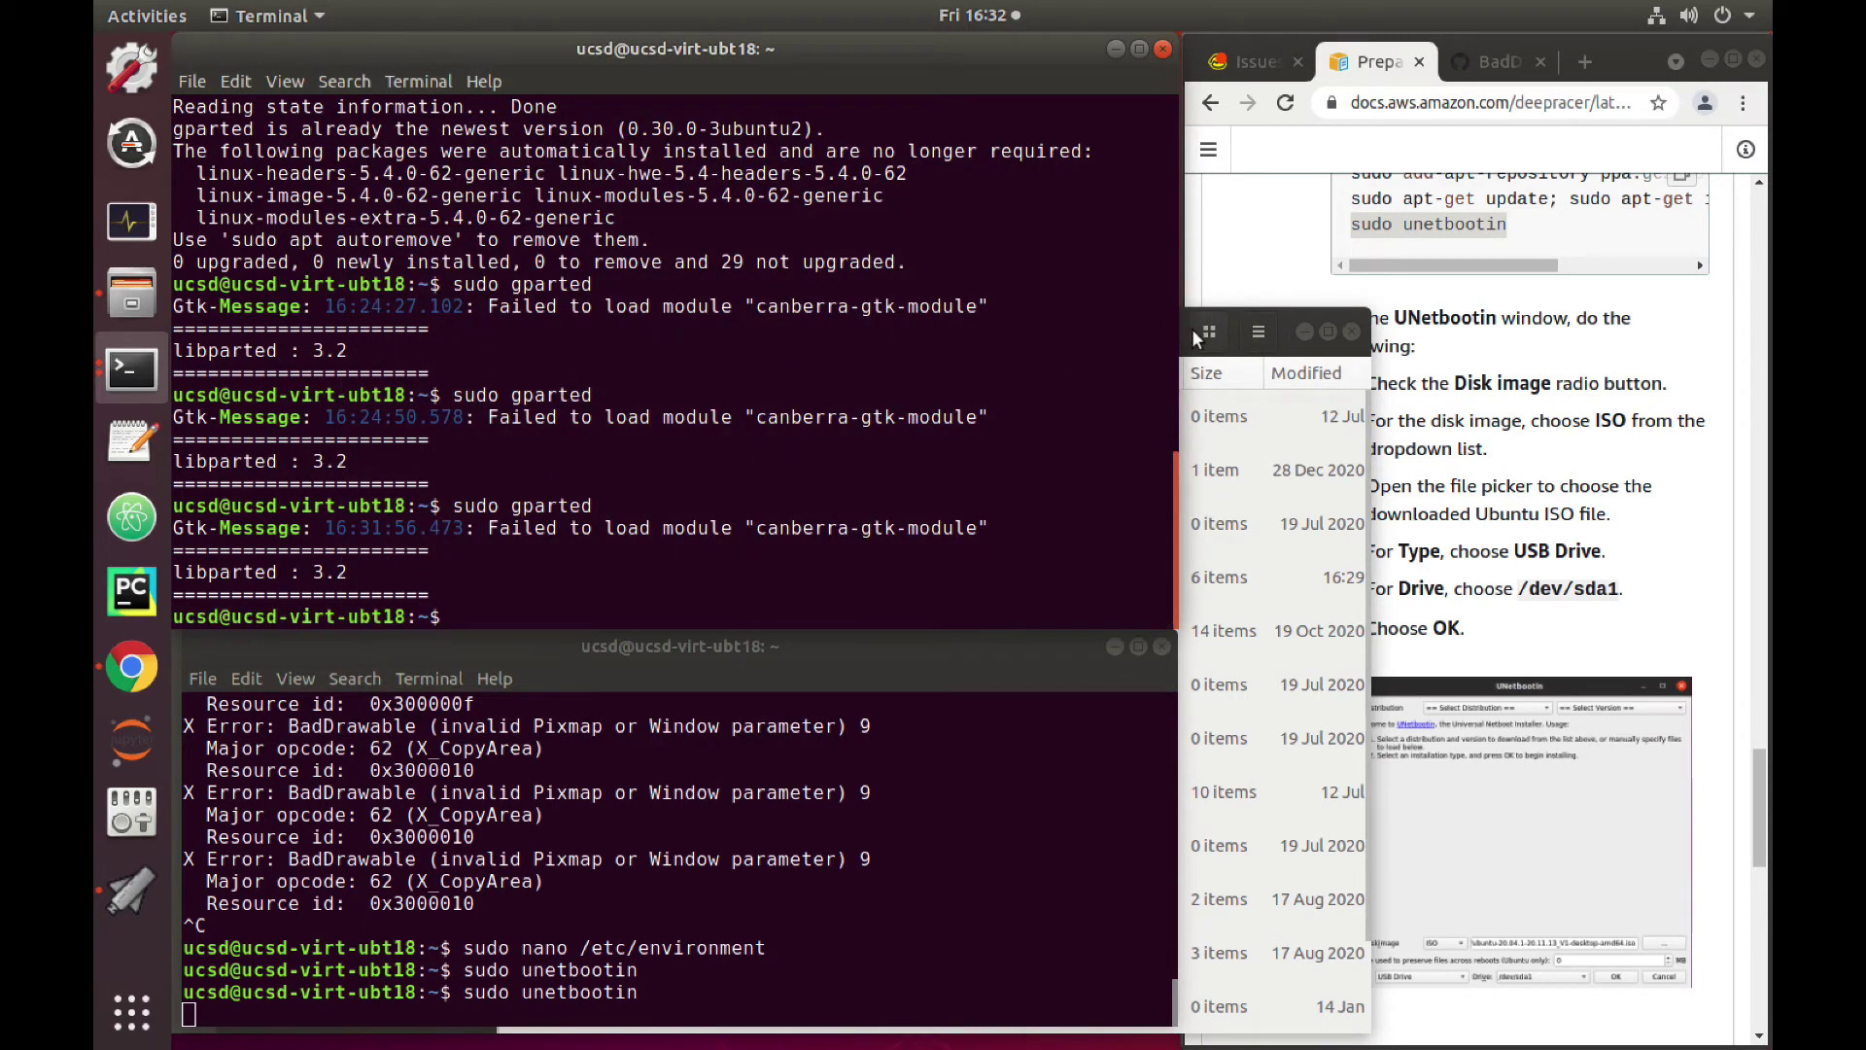
# Step: Wait for UNetbootin's Installation Complete, exit it, and bring the DeepRacer guide in Chrome forward
pyautogui.click(123, 896)
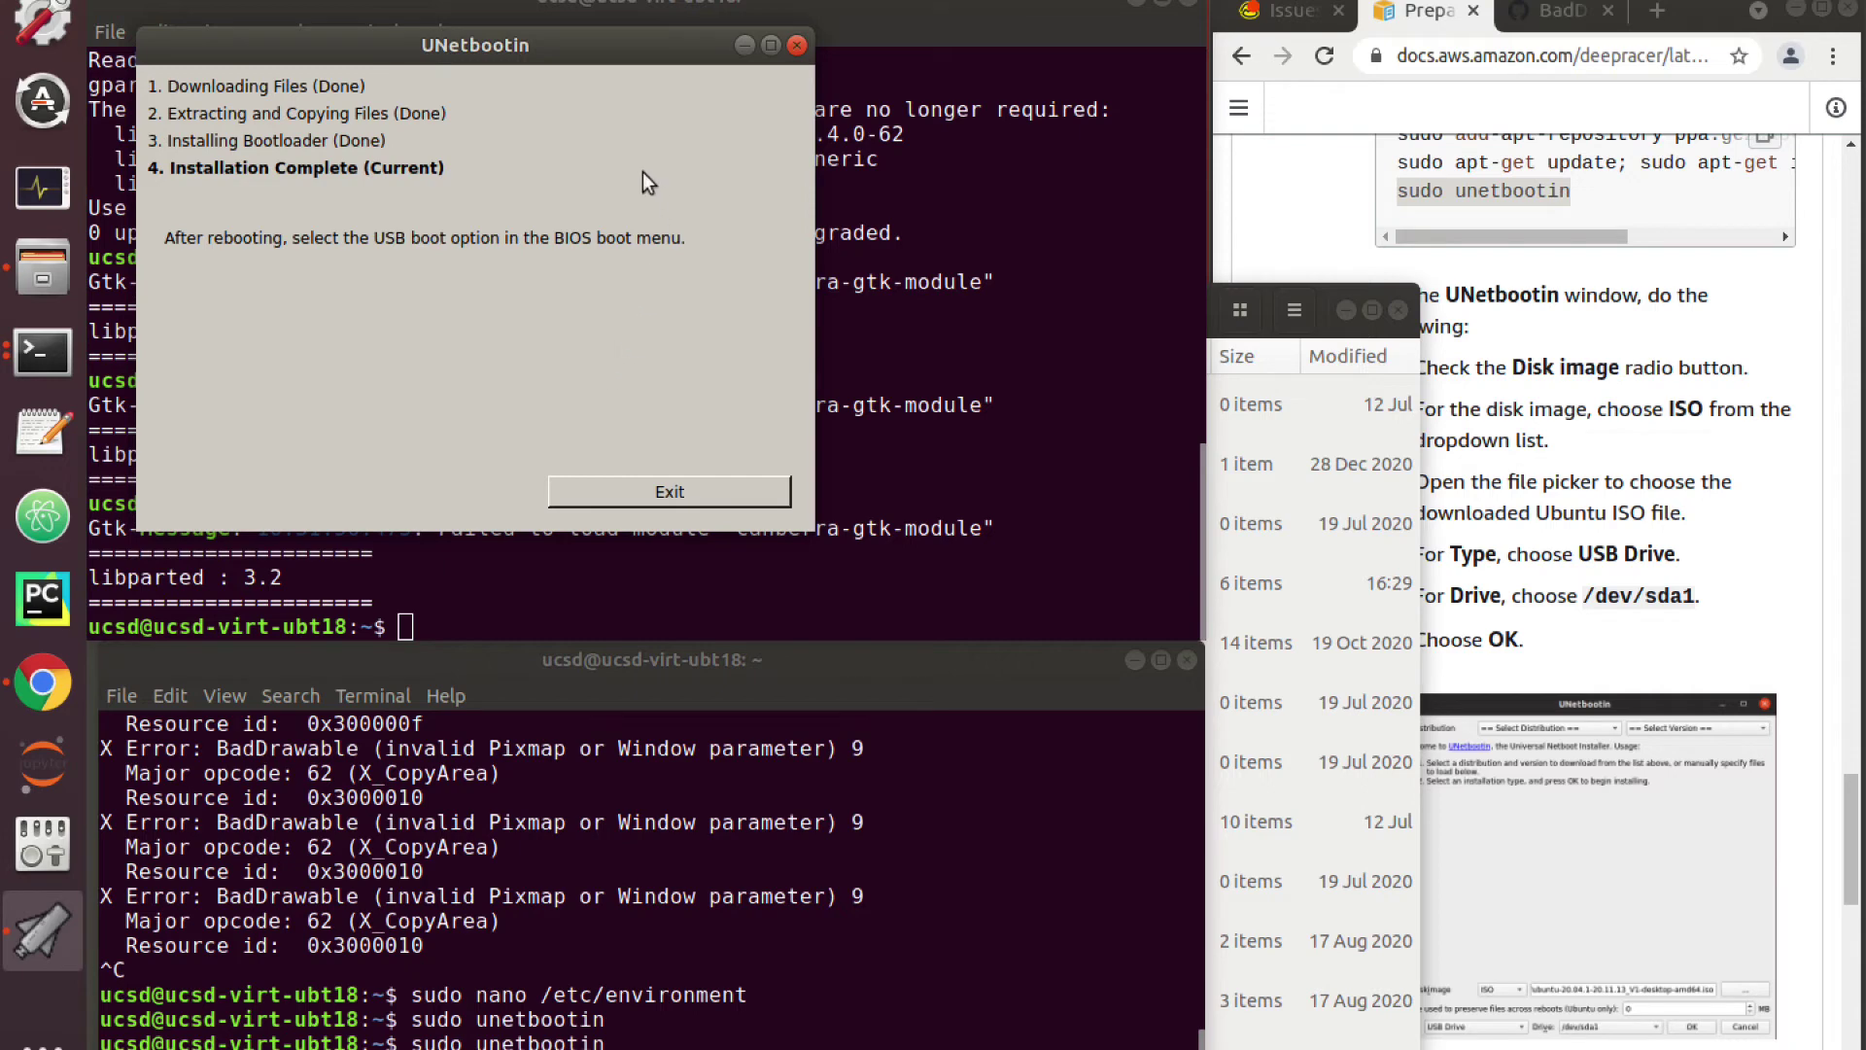
pyautogui.click(684, 477)
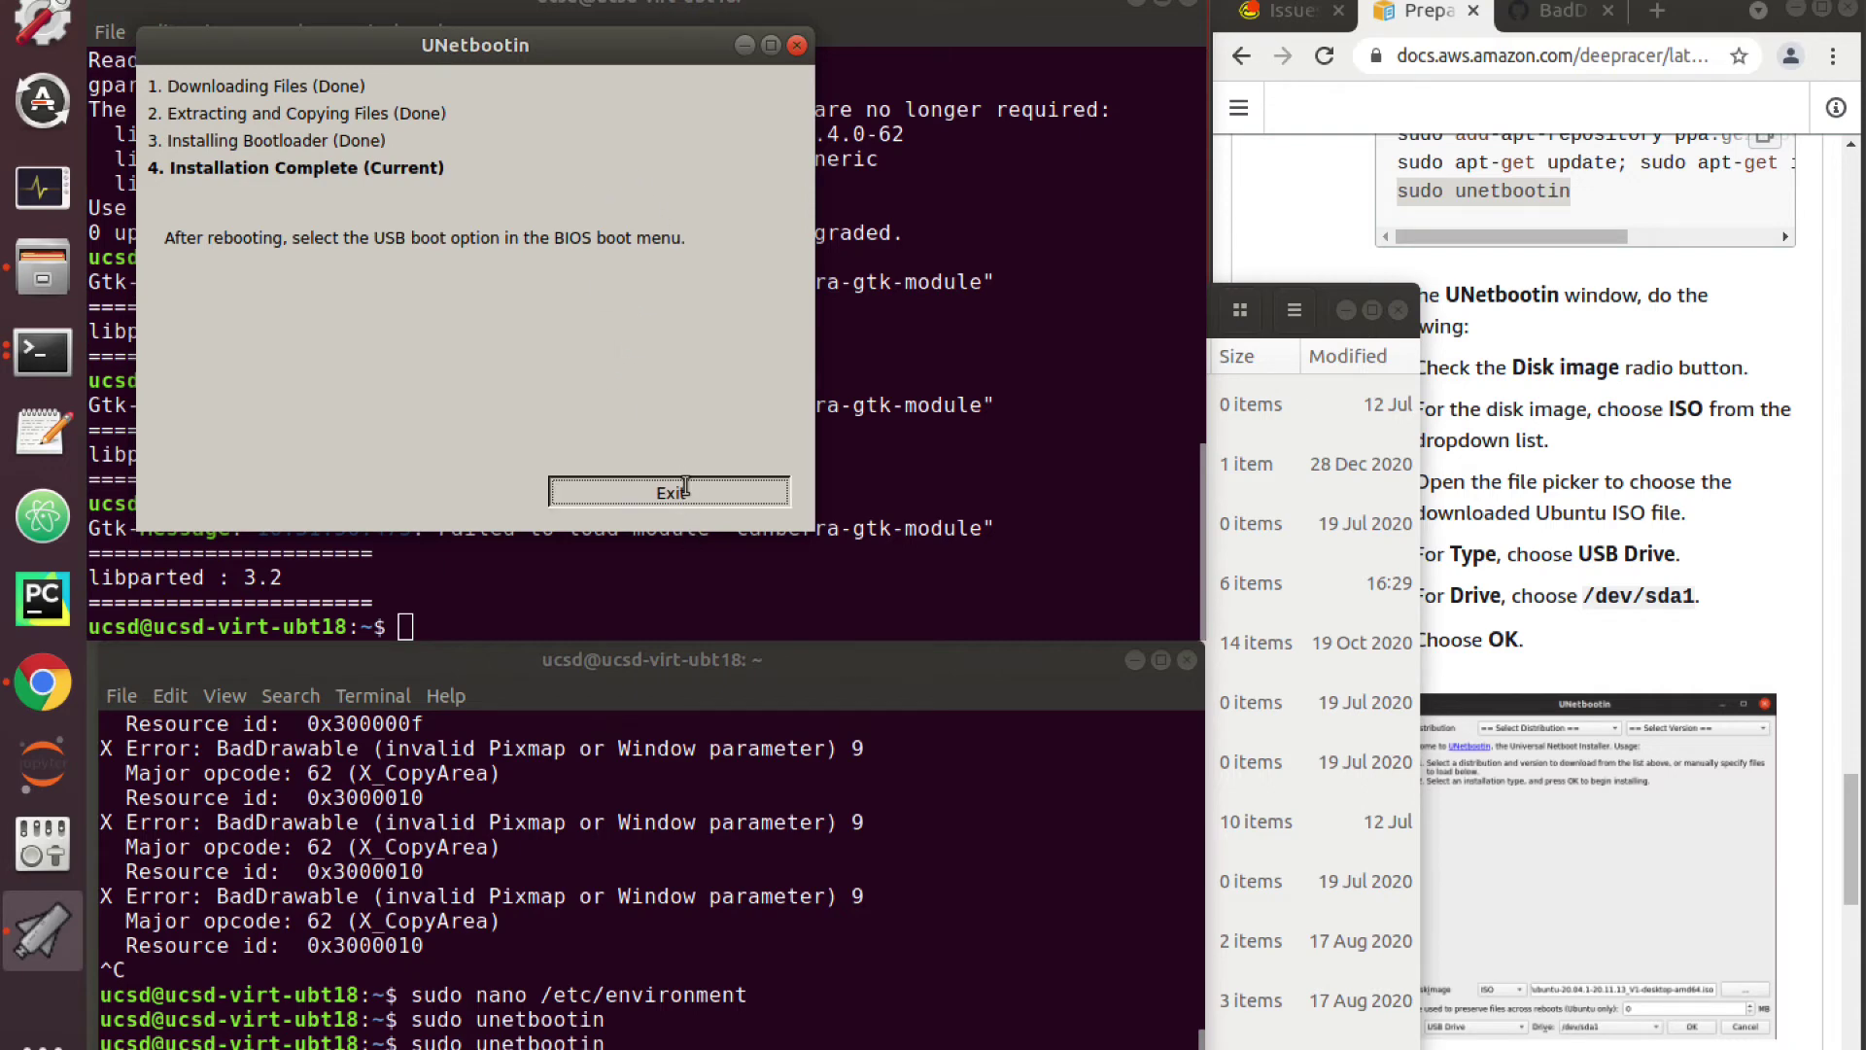
pyautogui.click(1555, 399)
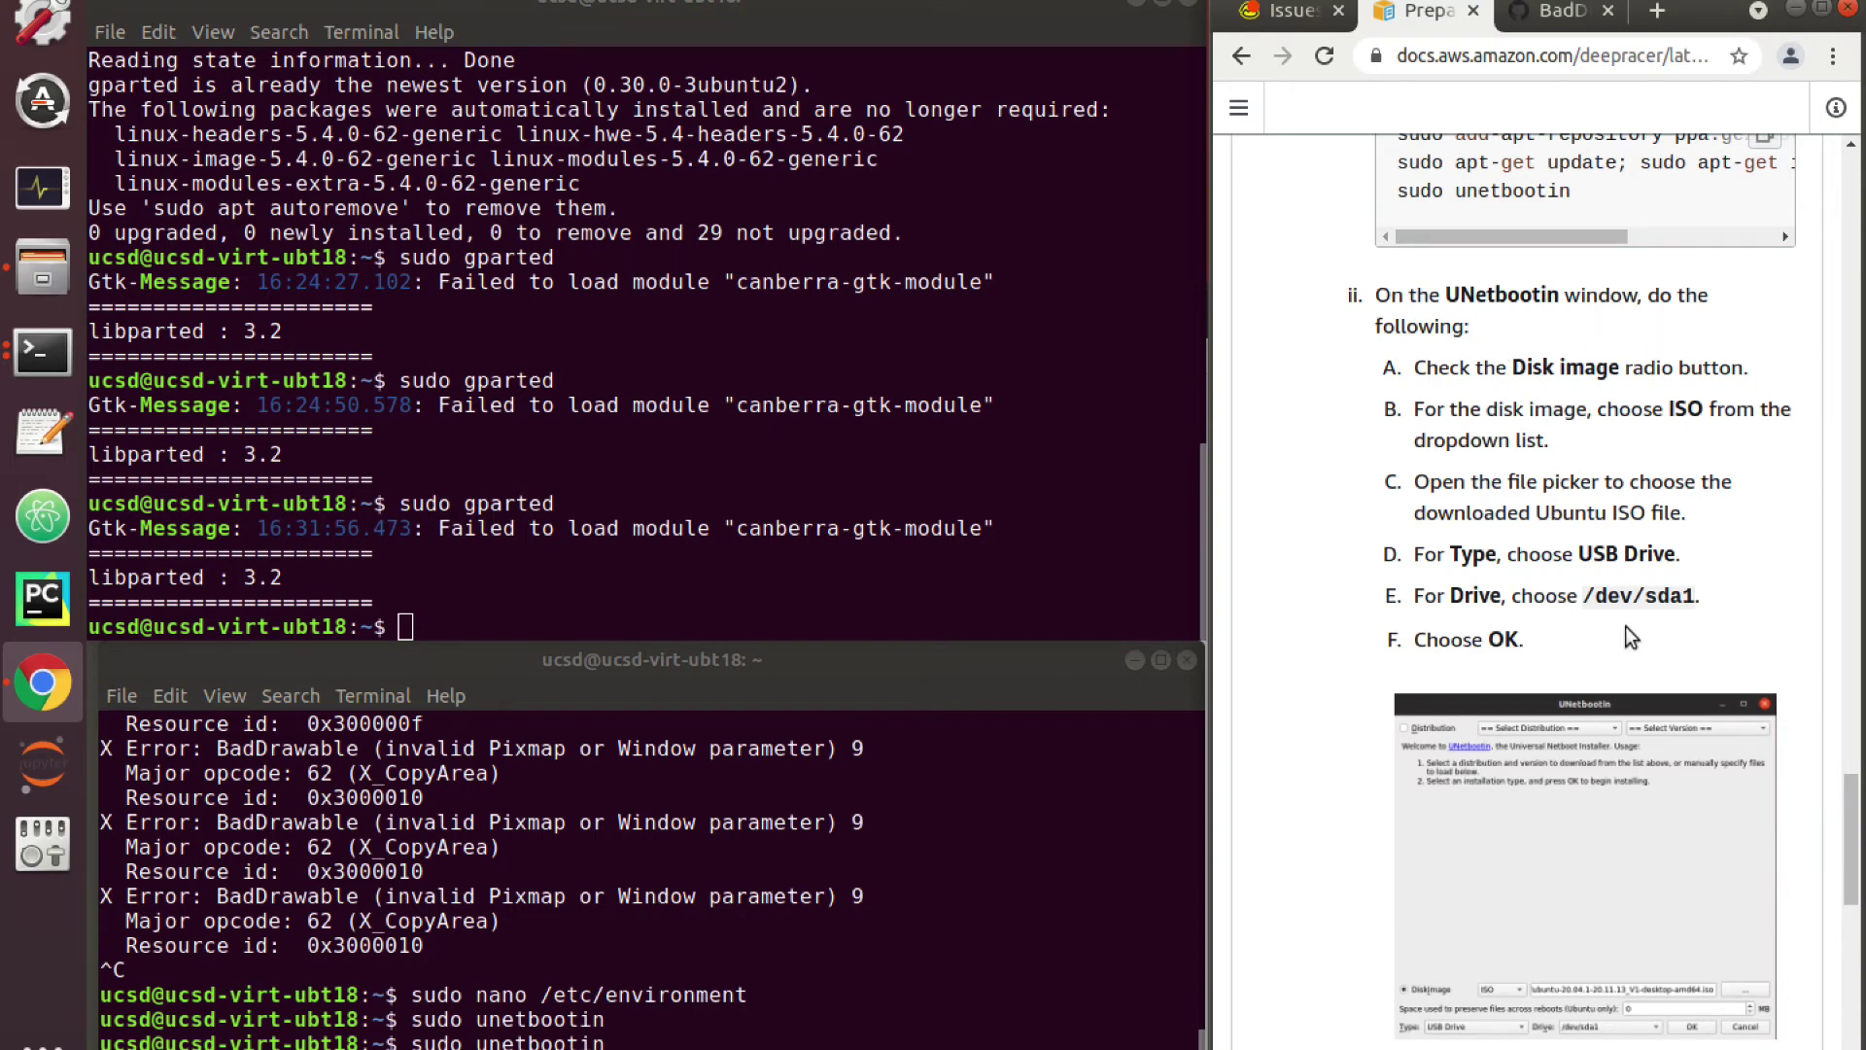
# Step: Scroll the DeepRacer guide down, highlighting the /dev/sda1 not mounted warning along the way
pyautogui.scroll(-4, 1625, 626)
pyautogui.scroll(-3, 1624, 626)
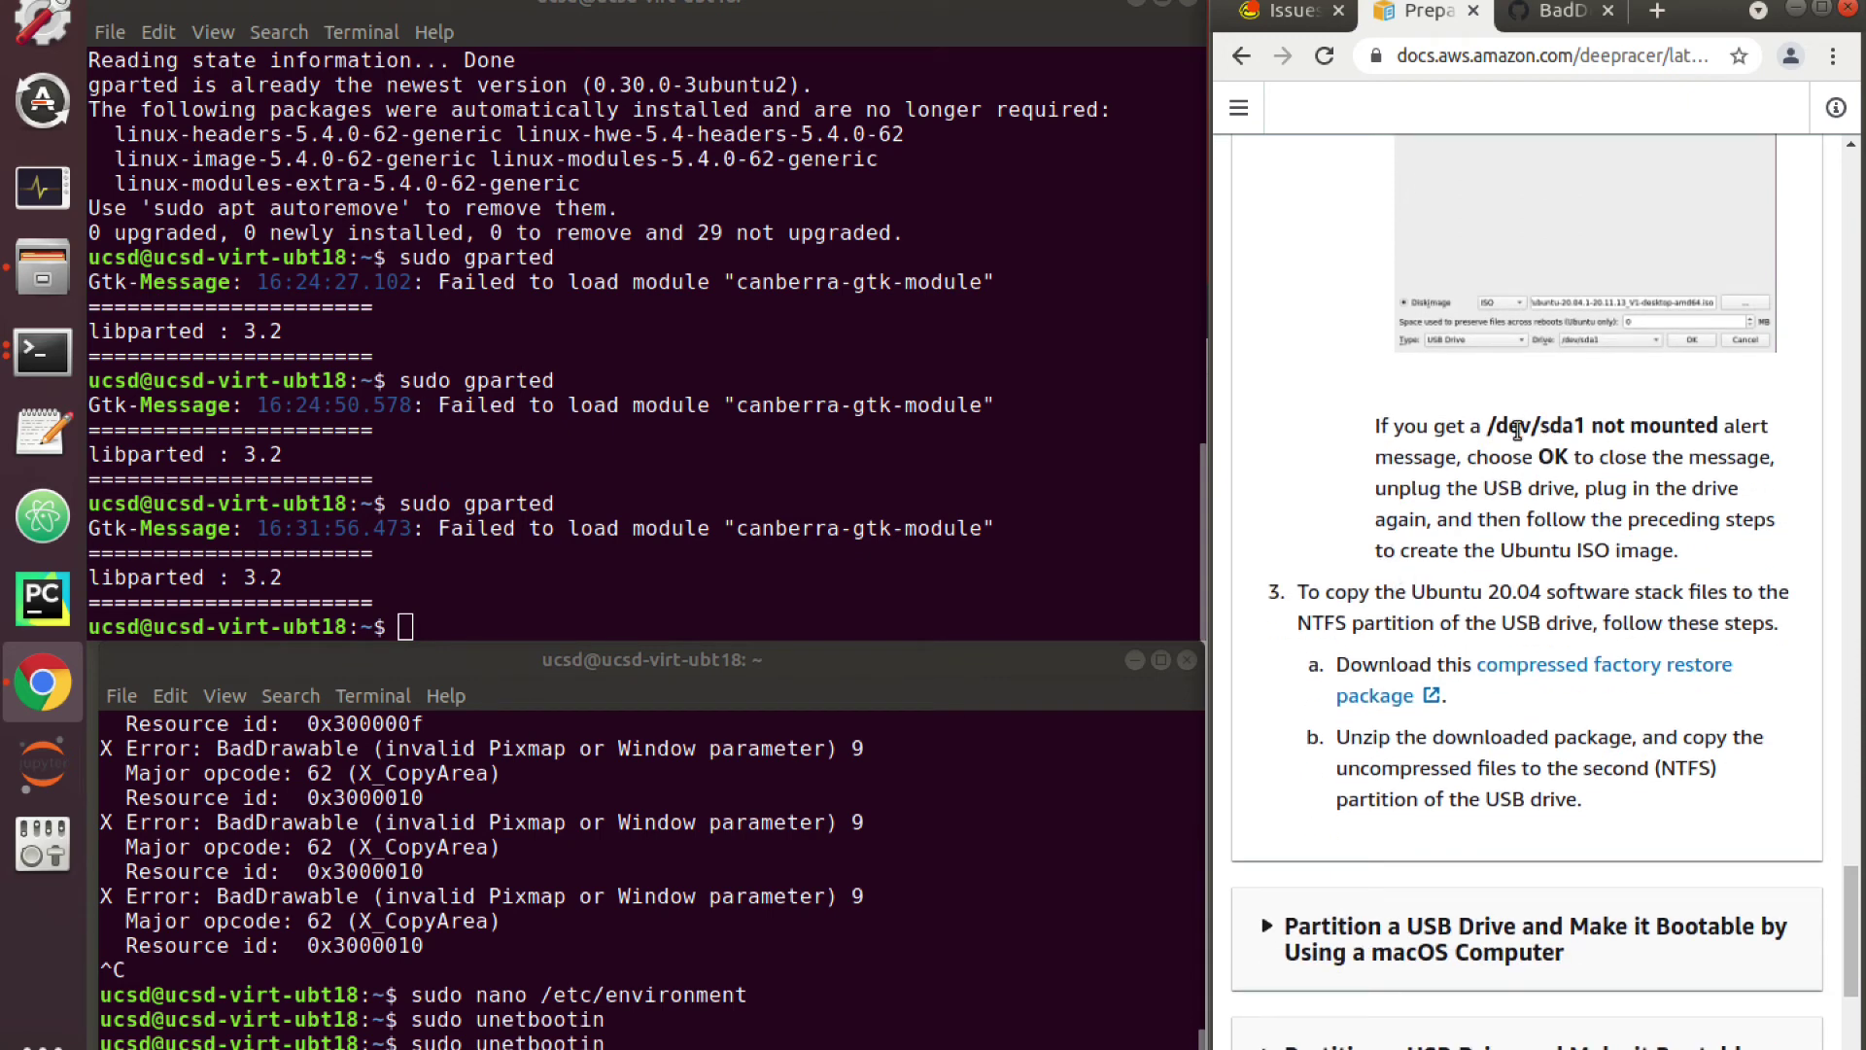
pyautogui.moveTo(1517, 430); pyautogui.dragTo(1714, 432)
pyautogui.click(1523, 564)
pyautogui.scroll(-2, 1523, 563)
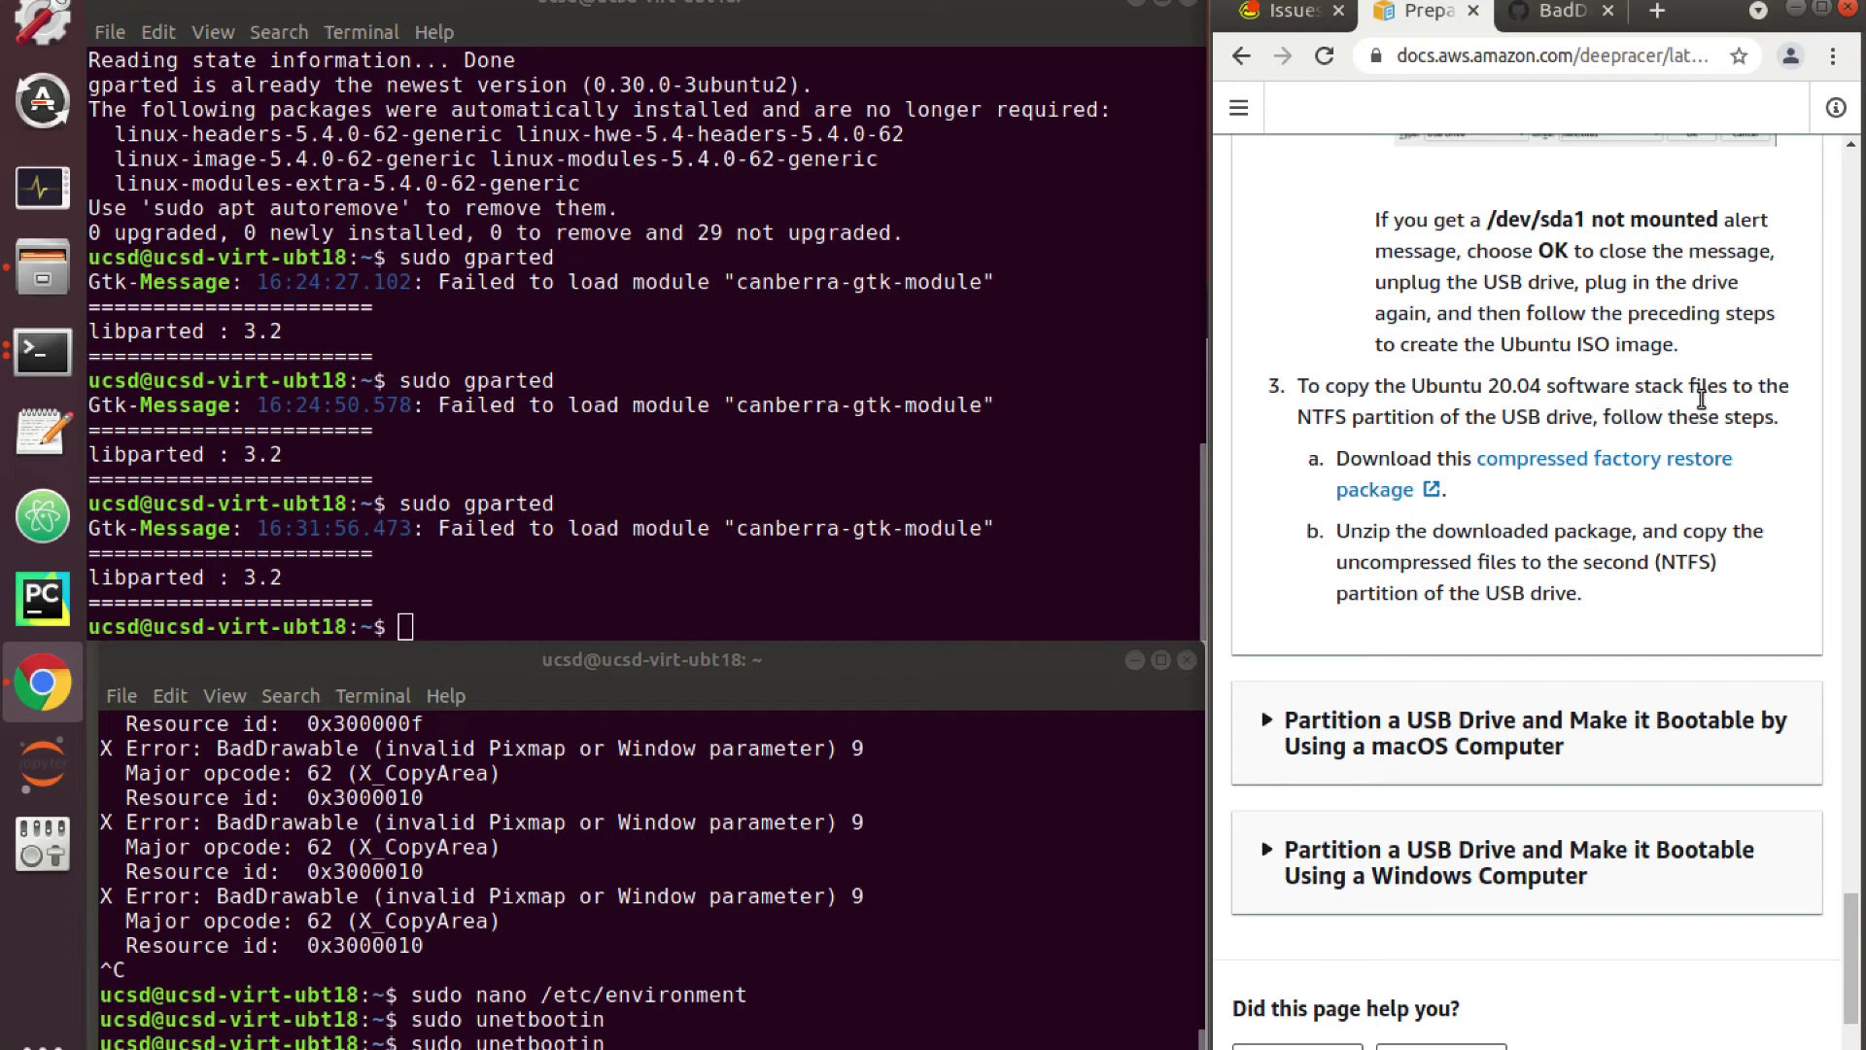
# Step: Save factory_reset.zip to Downloads from the compressed factory restore package link, then cancel the download
pyautogui.click(1571, 462)
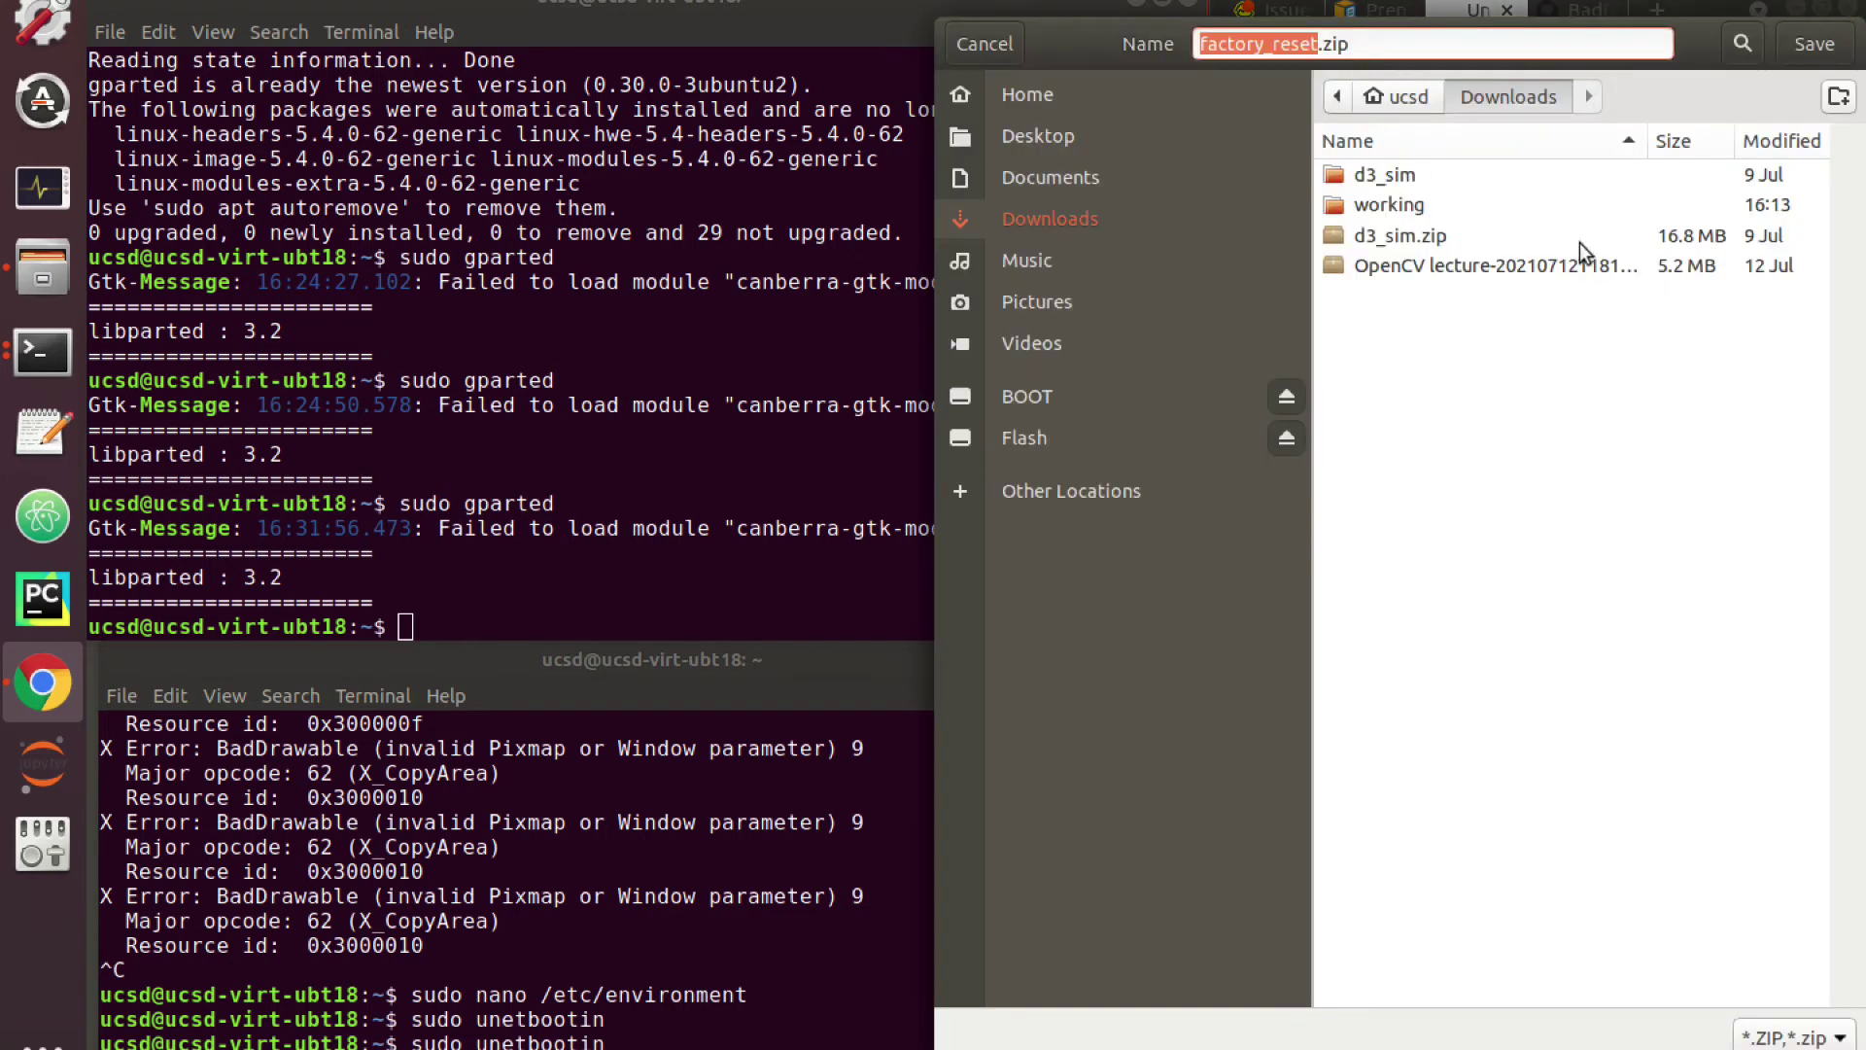
pyautogui.click(1813, 43)
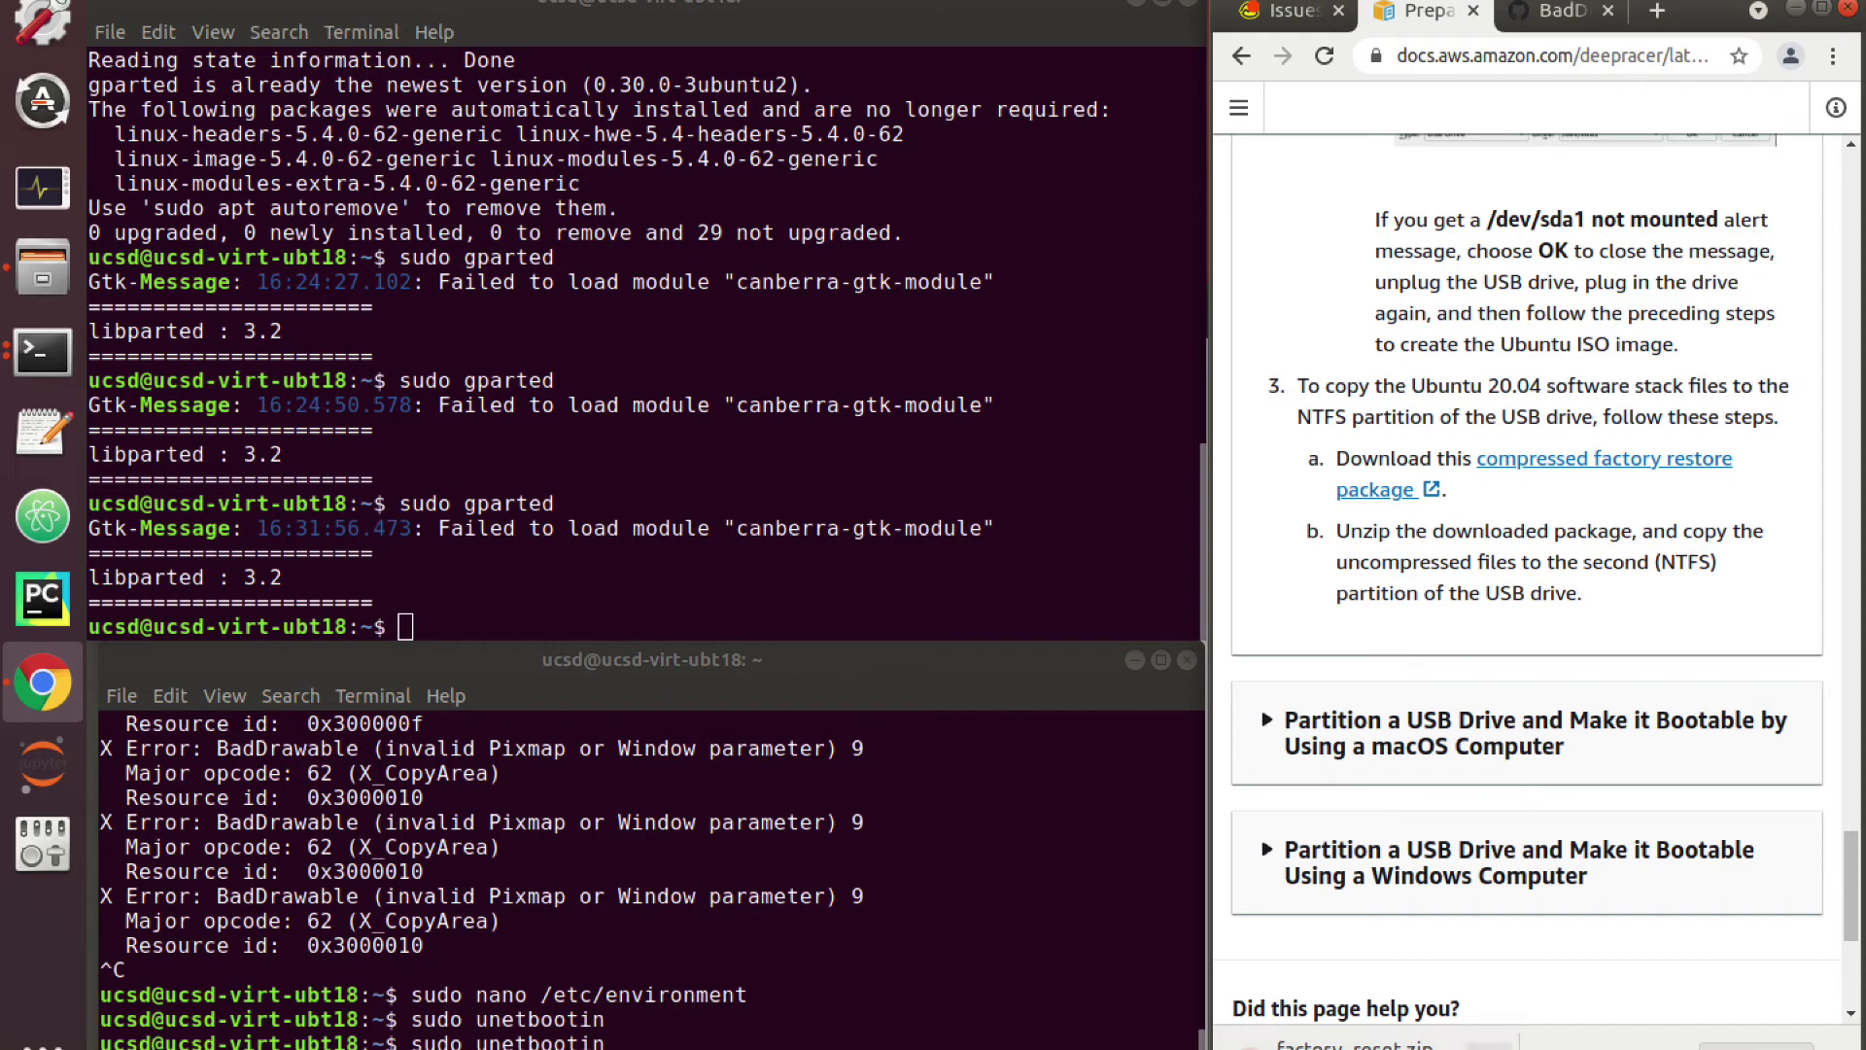
pyautogui.click(1487, 1045)
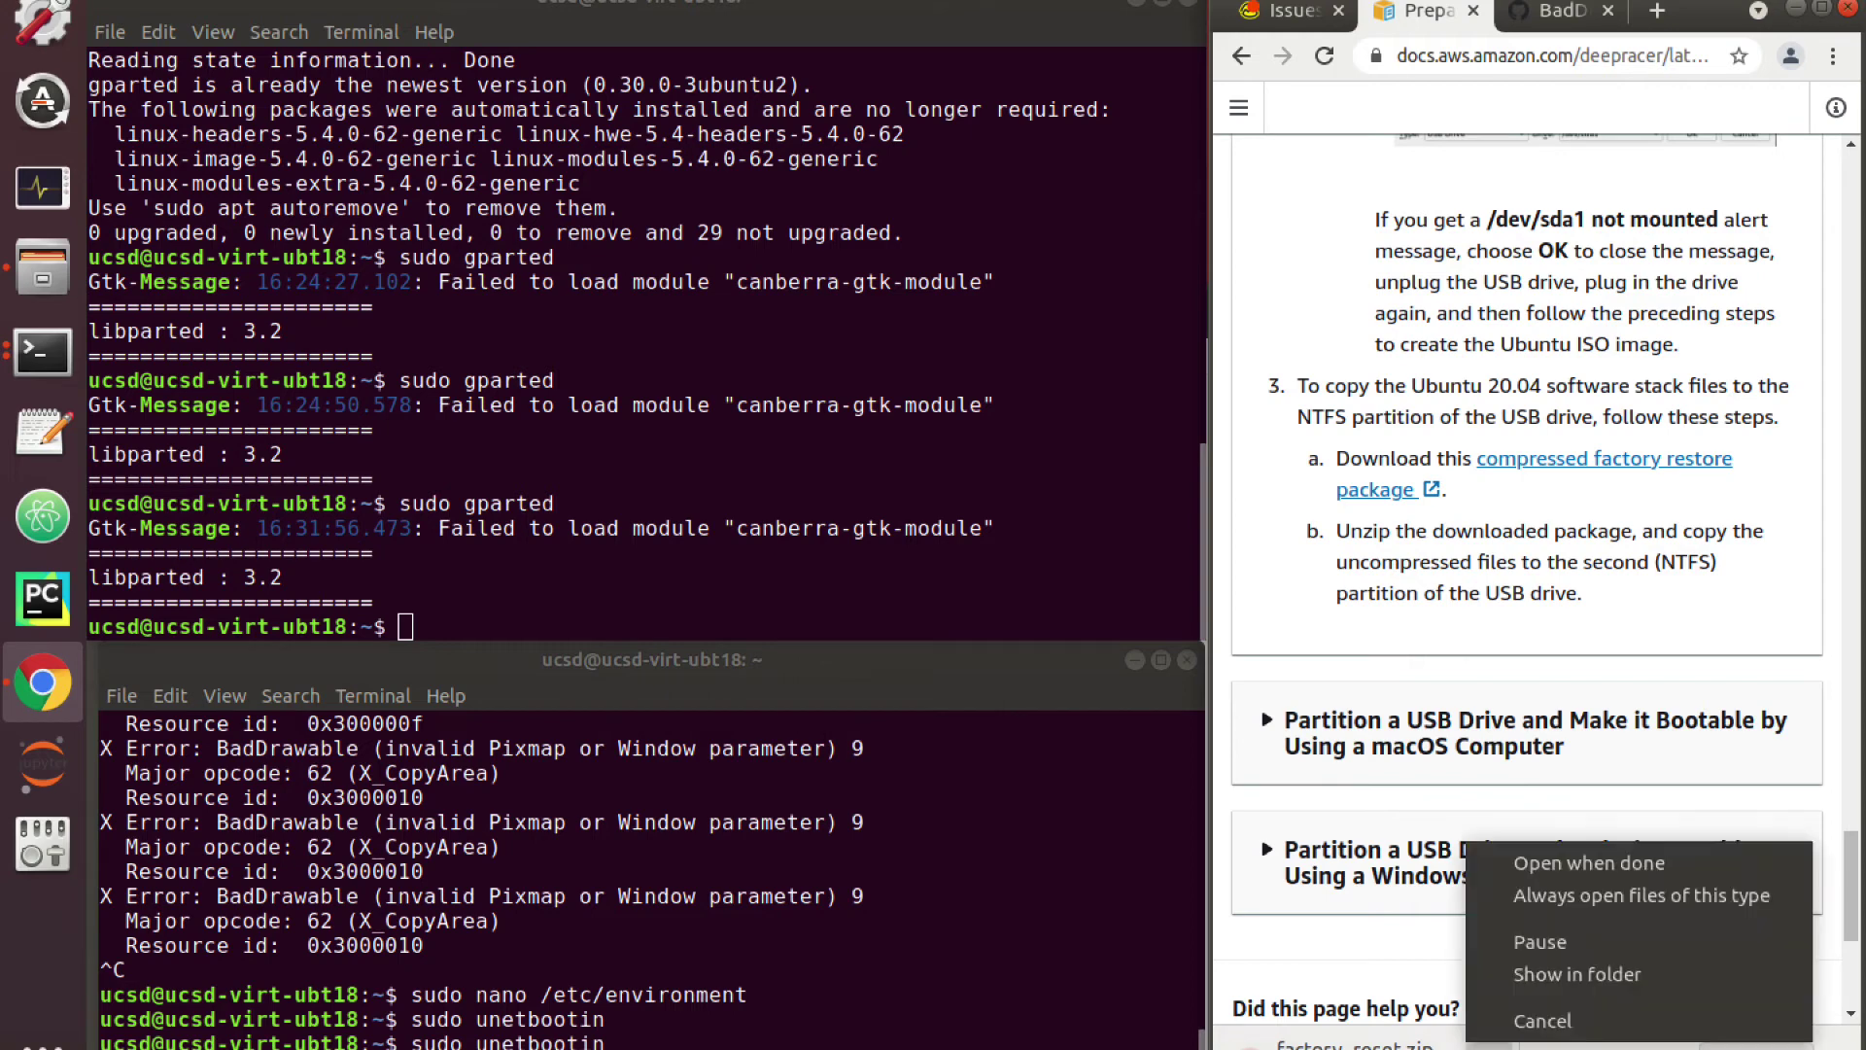
pyautogui.click(1539, 1023)
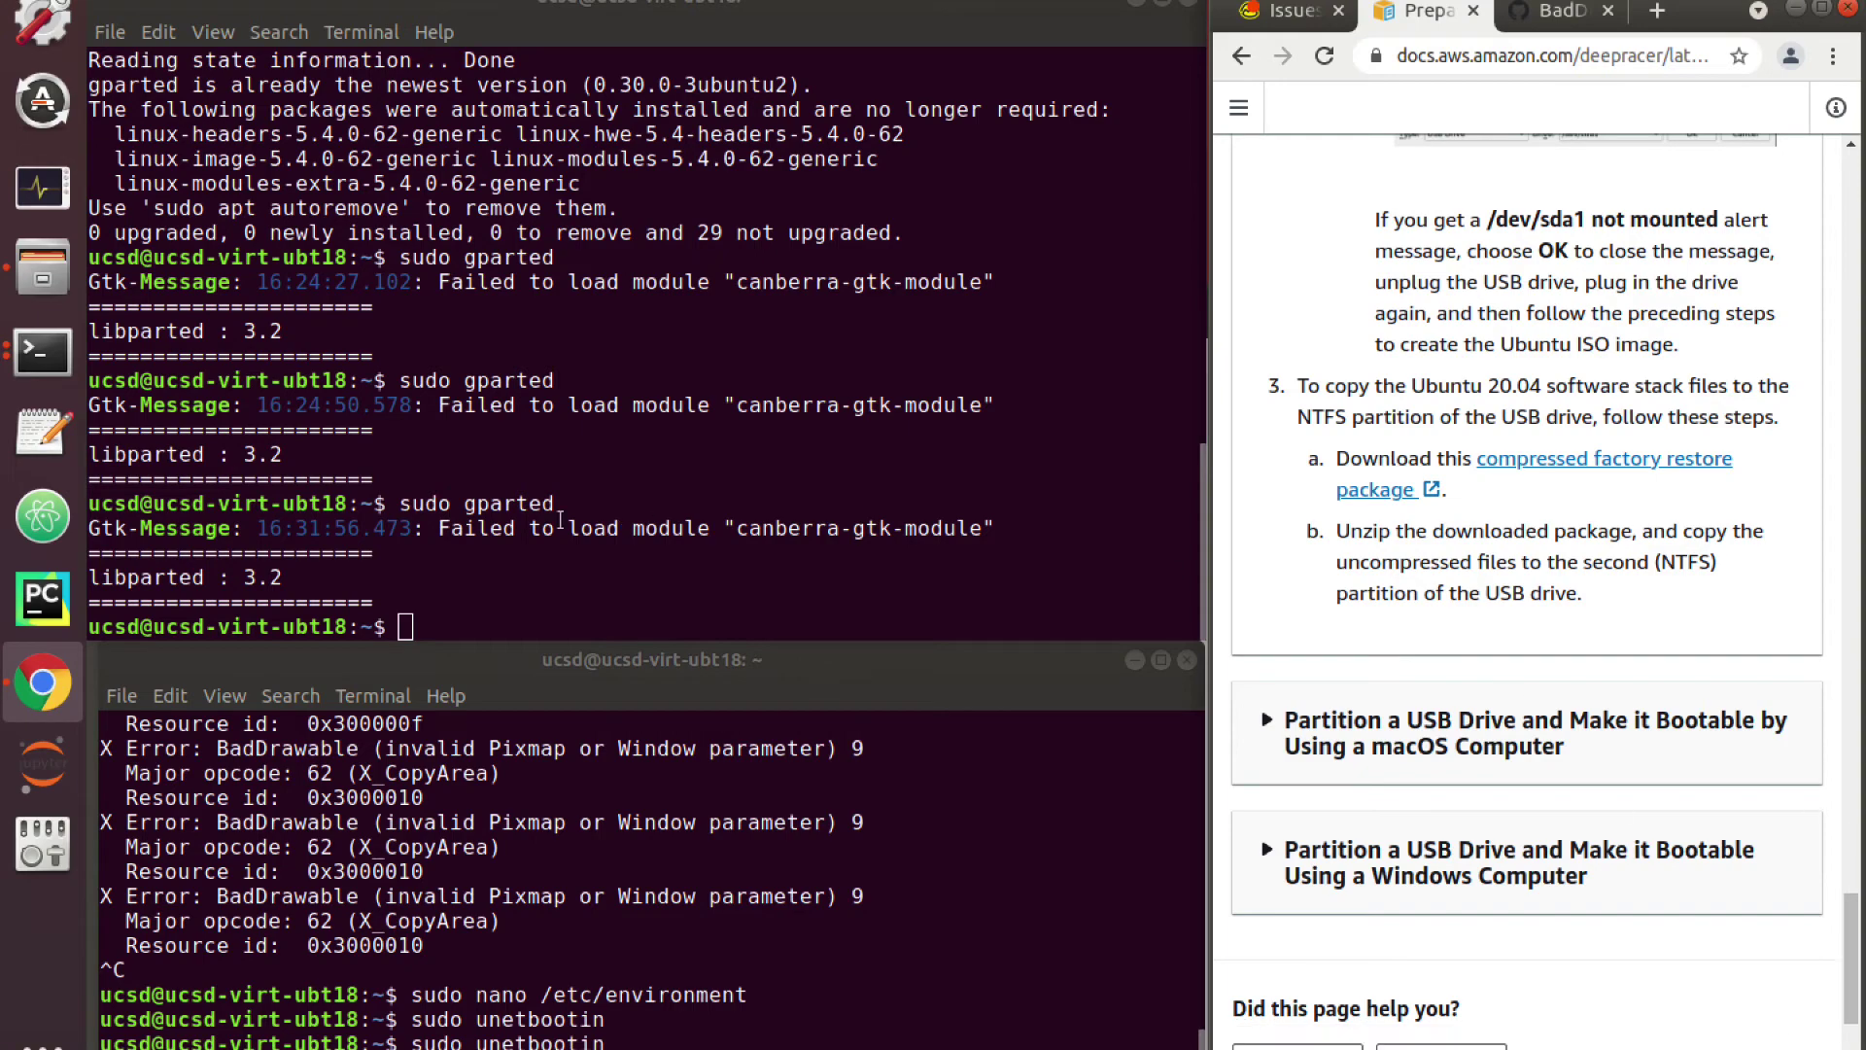
# Step: Launch Files, shift its window up and right, and show the BOOT drive's contents
pyautogui.click(42, 266)
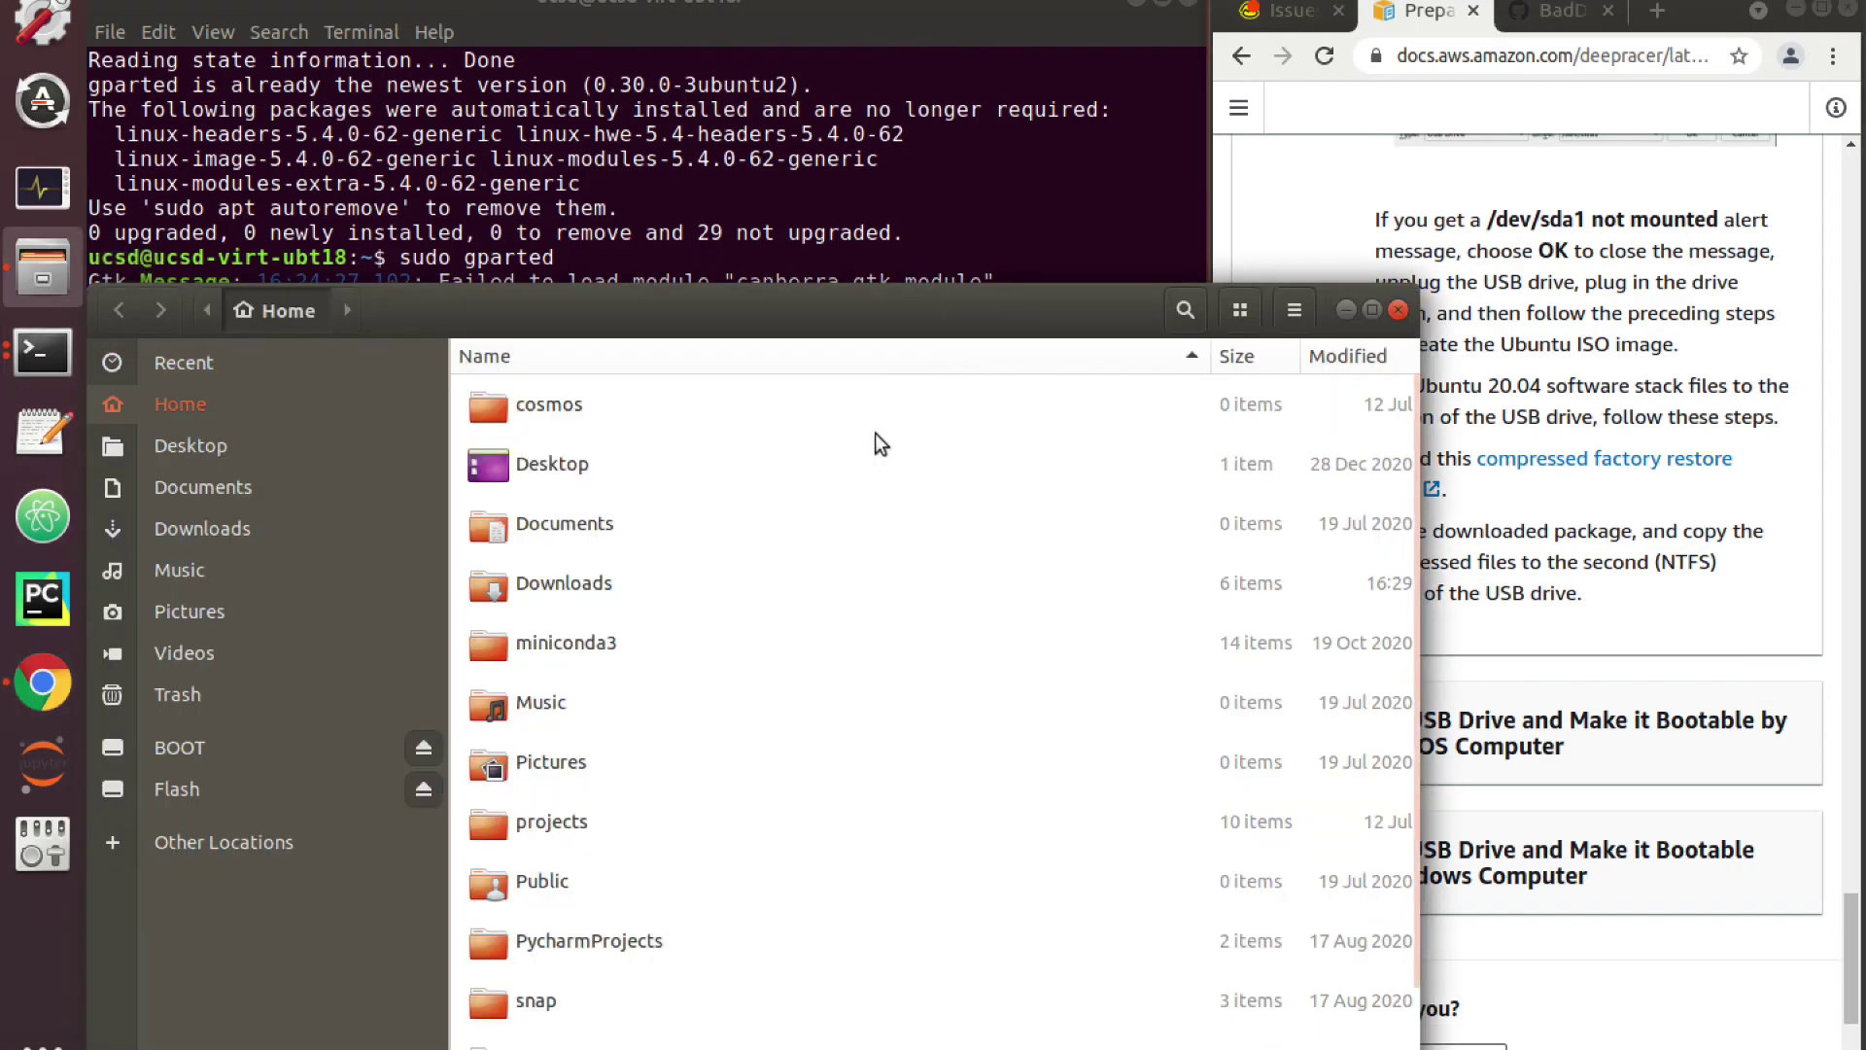
pyautogui.moveTo(711, 312); pyautogui.dragTo(812, 177)
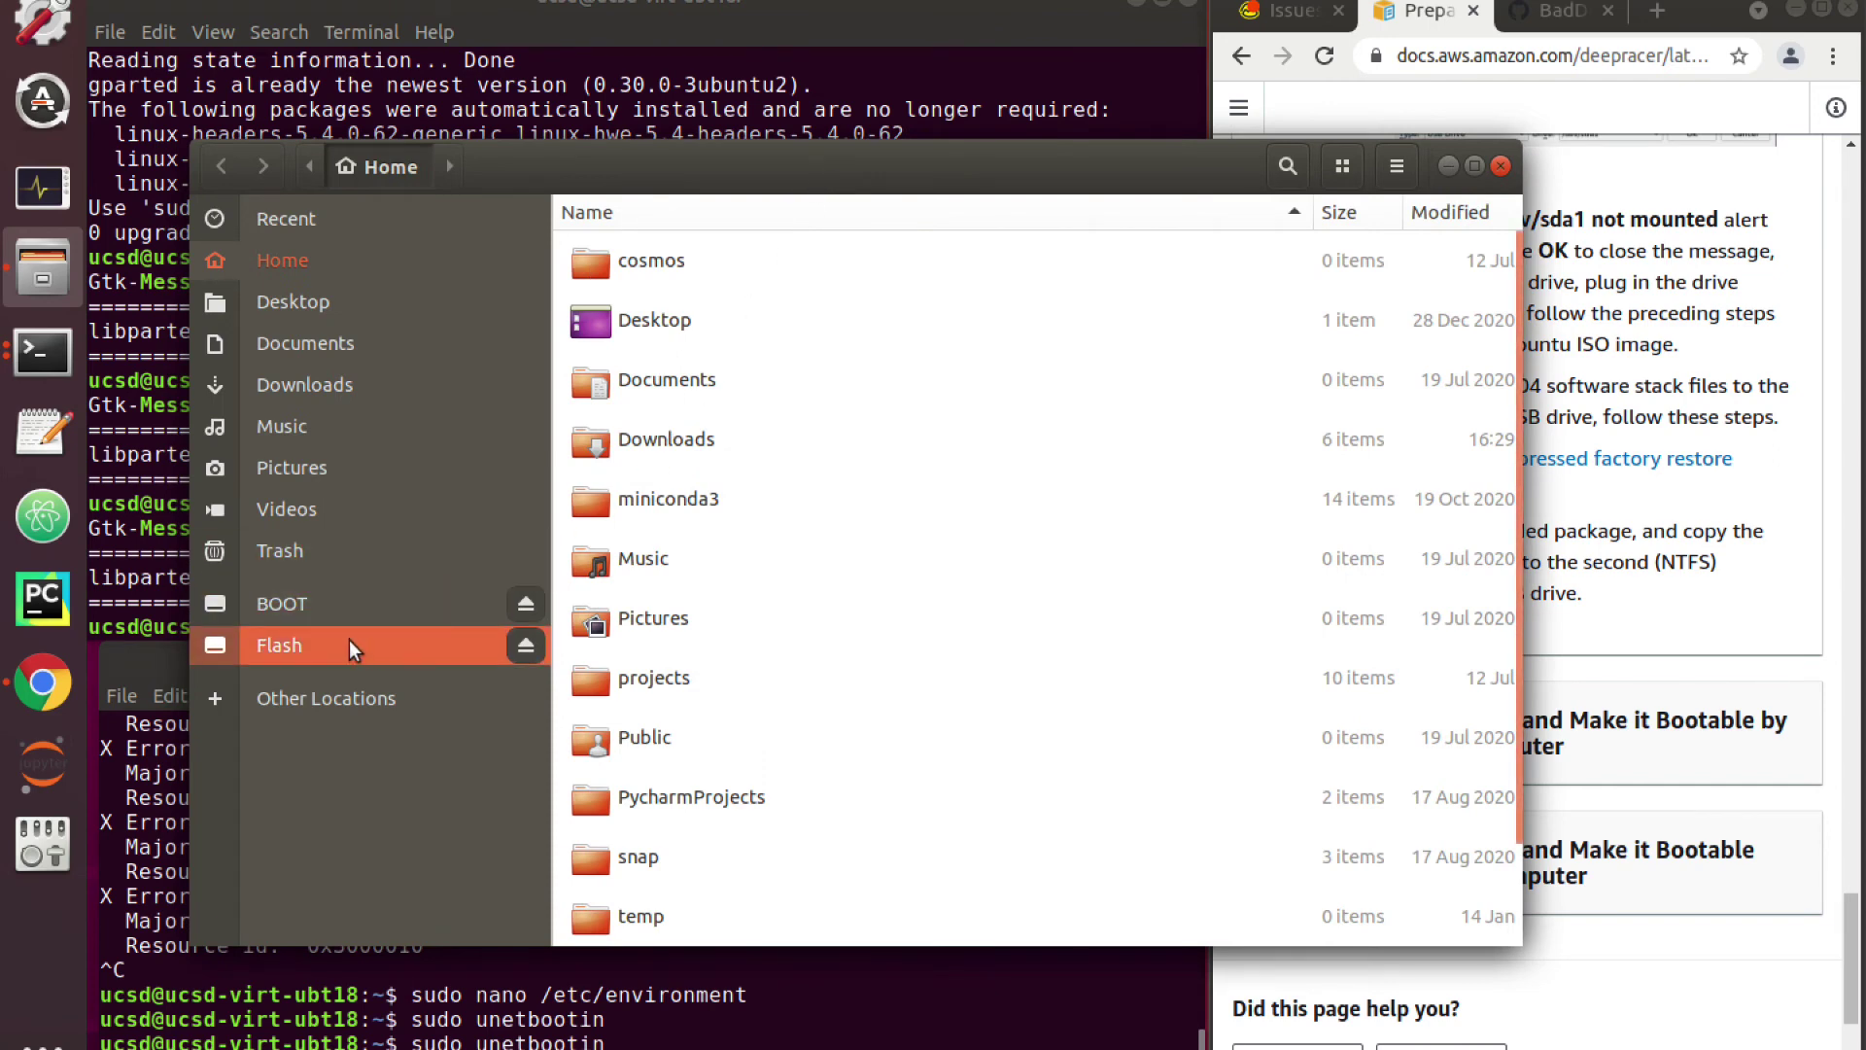
pyautogui.click(339, 602)
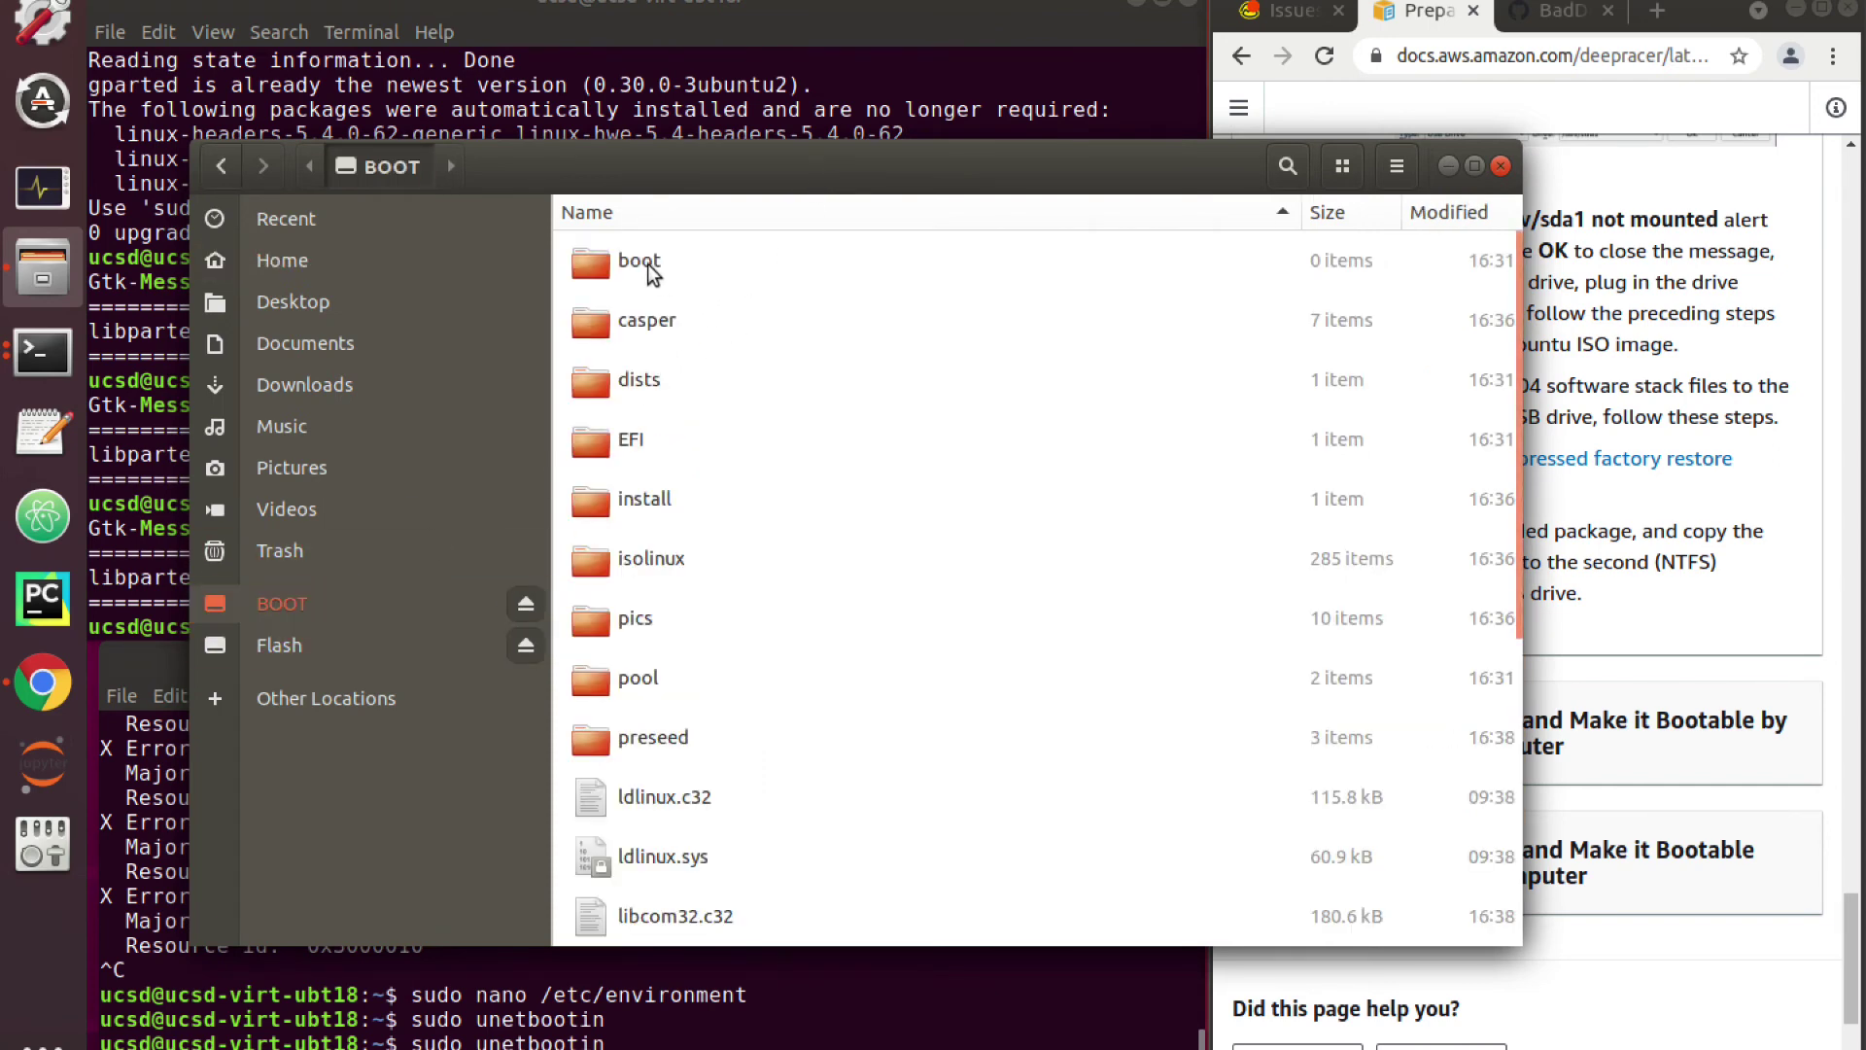
# Step: Scroll through BOOT's Ubuntu files such as casper and isolinux, then view the empty Flash partition
pyautogui.scroll(-5, 735, 632)
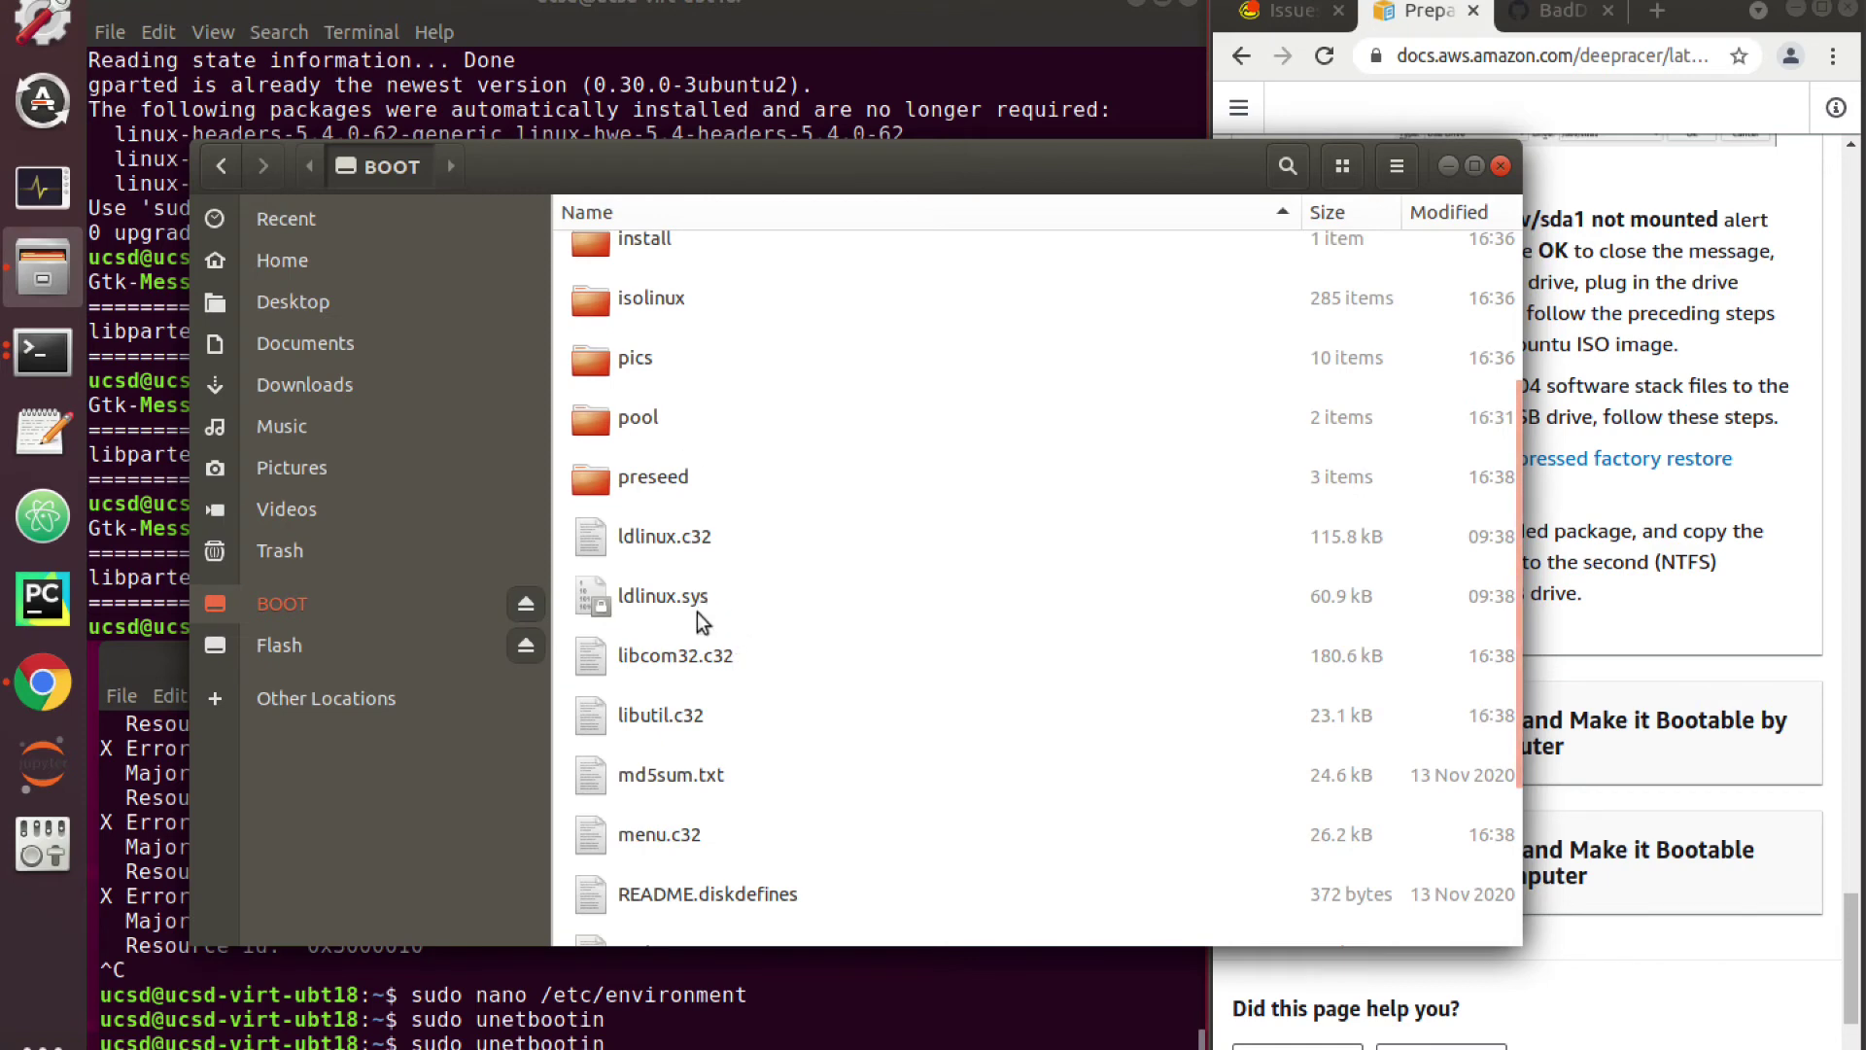
pyautogui.scroll(-2, 694, 305)
pyautogui.scroll(-5, 696, 331)
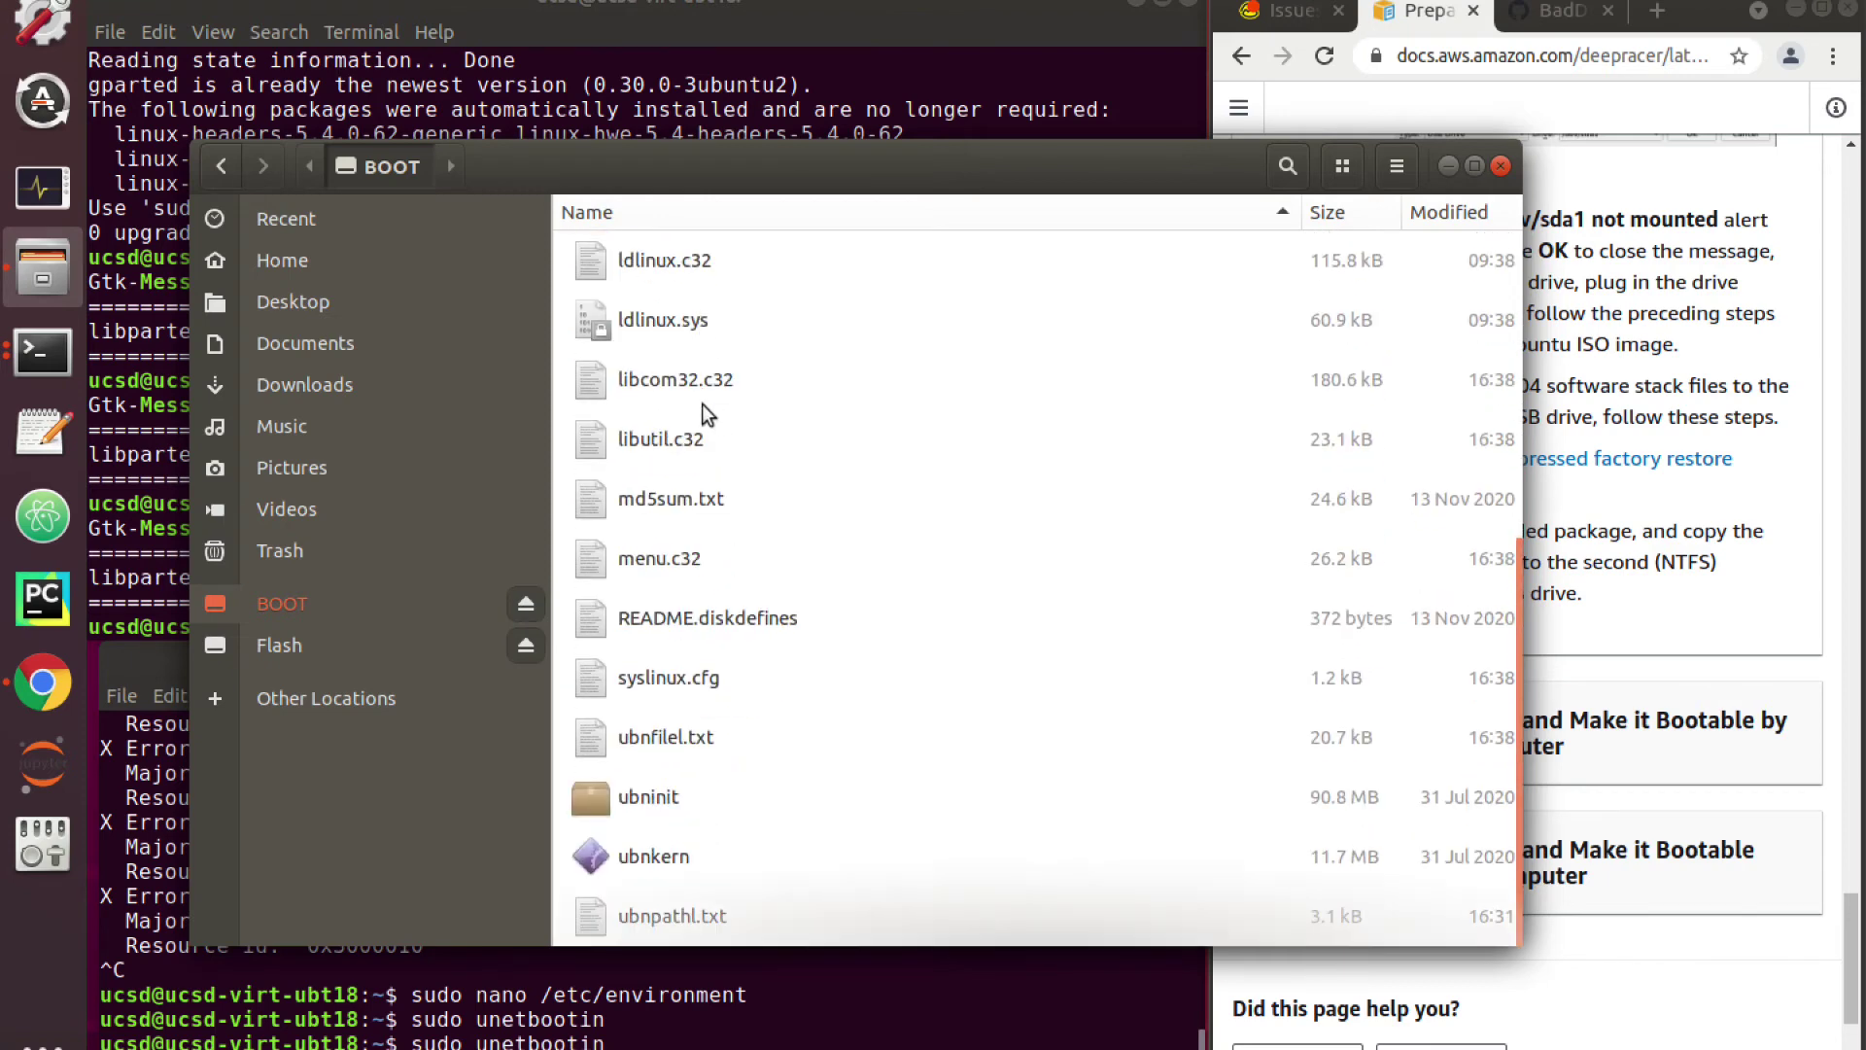
pyautogui.scroll(12, 701, 408)
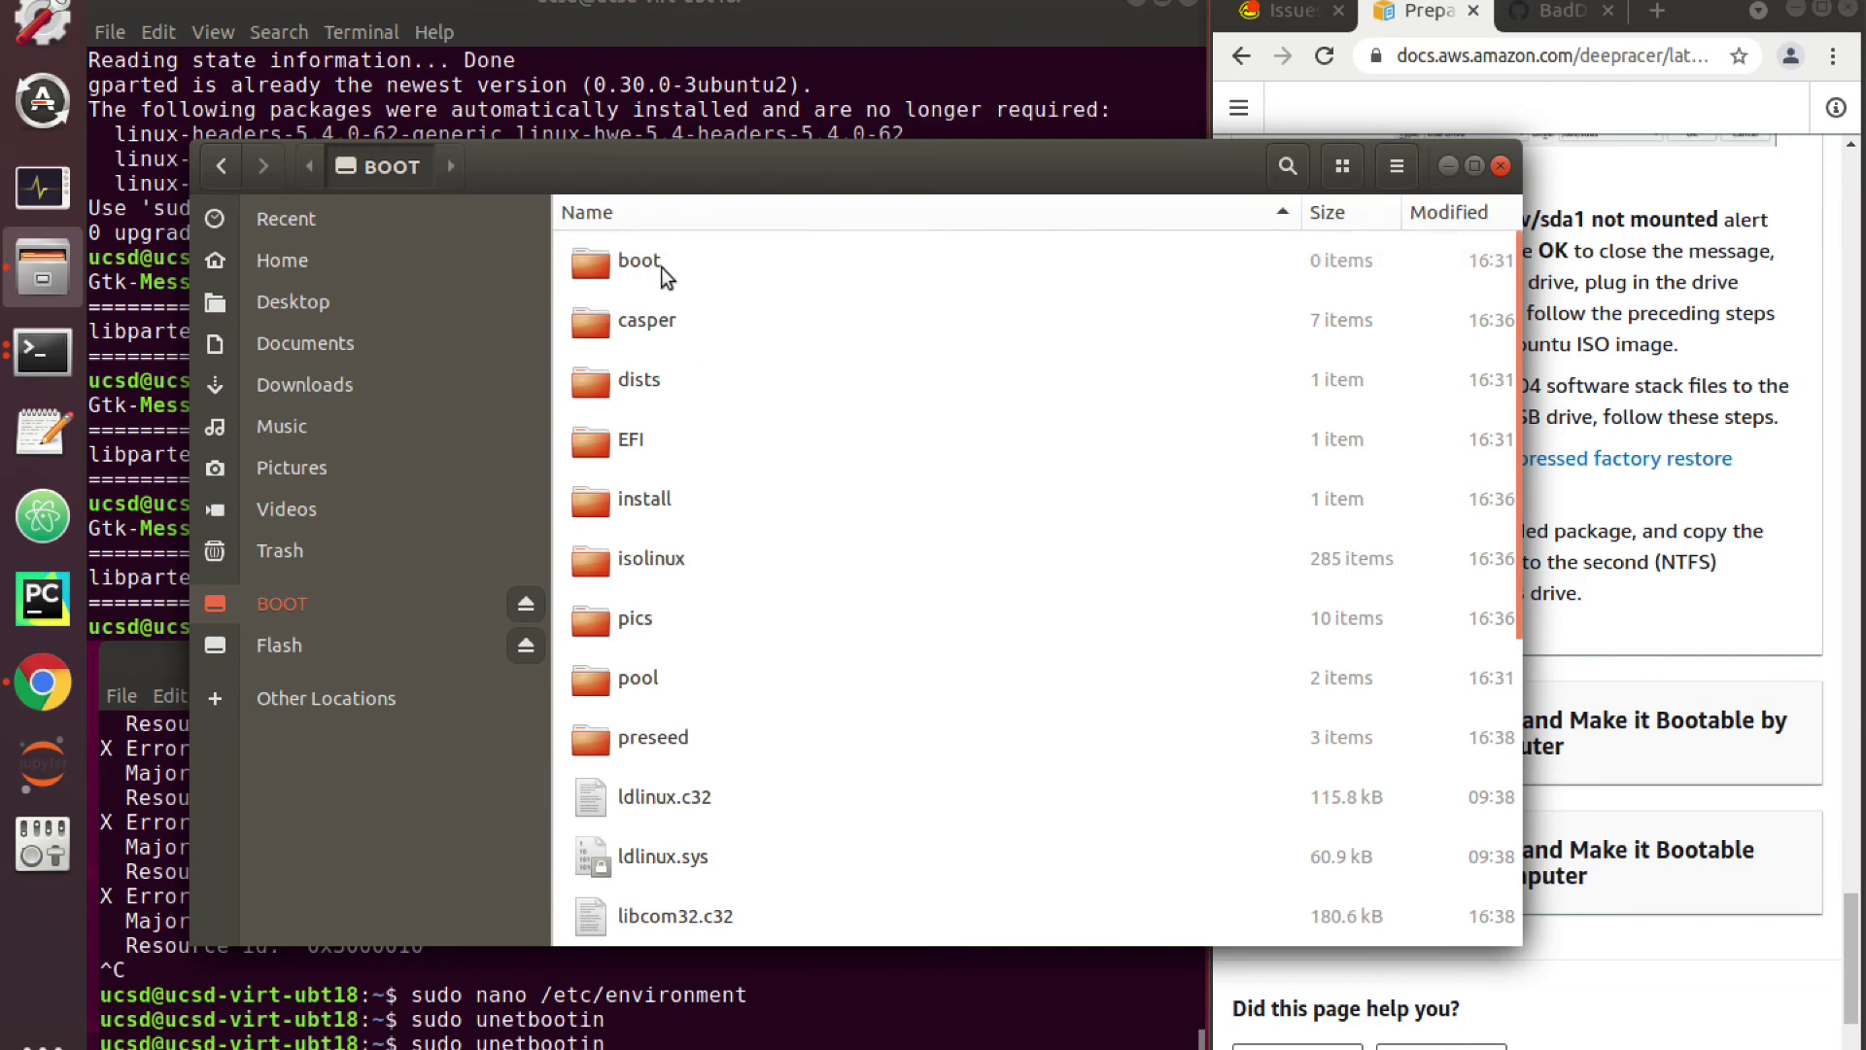
pyautogui.scroll(-10, 682, 387)
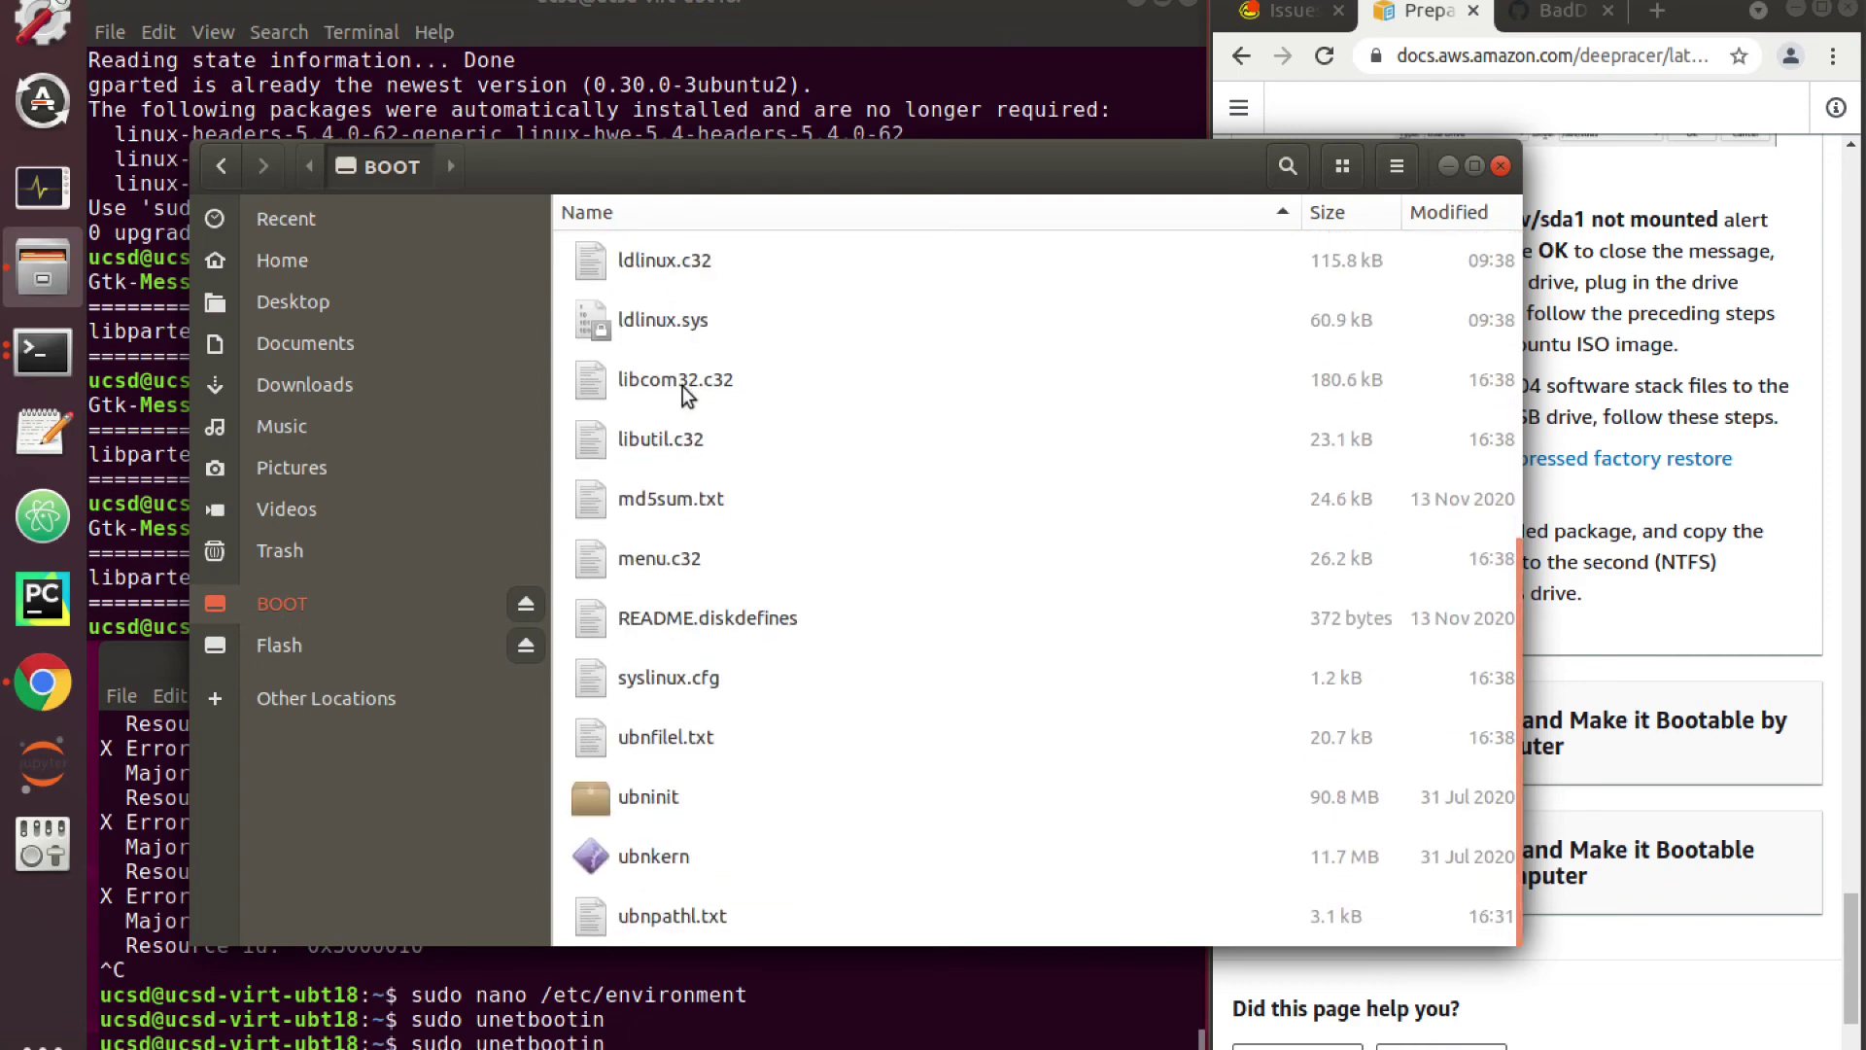
pyautogui.scroll(10, 682, 386)
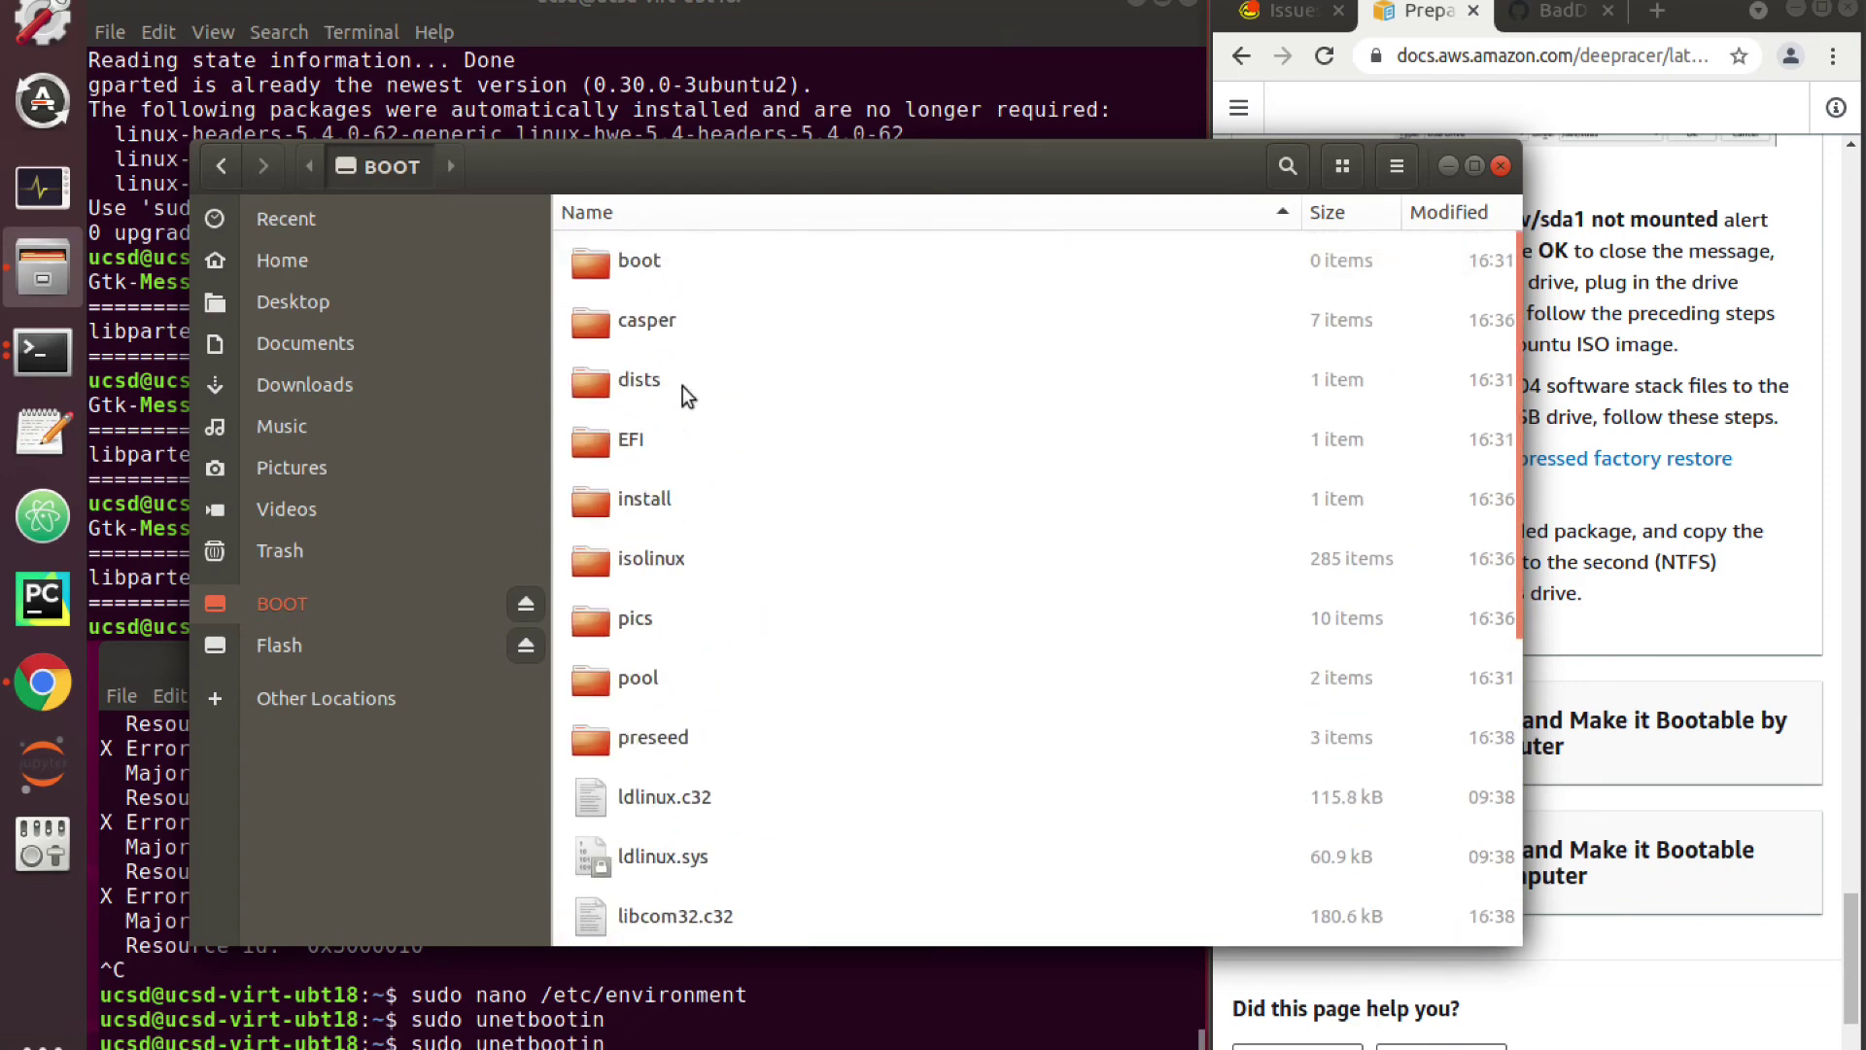
pyautogui.click(298, 649)
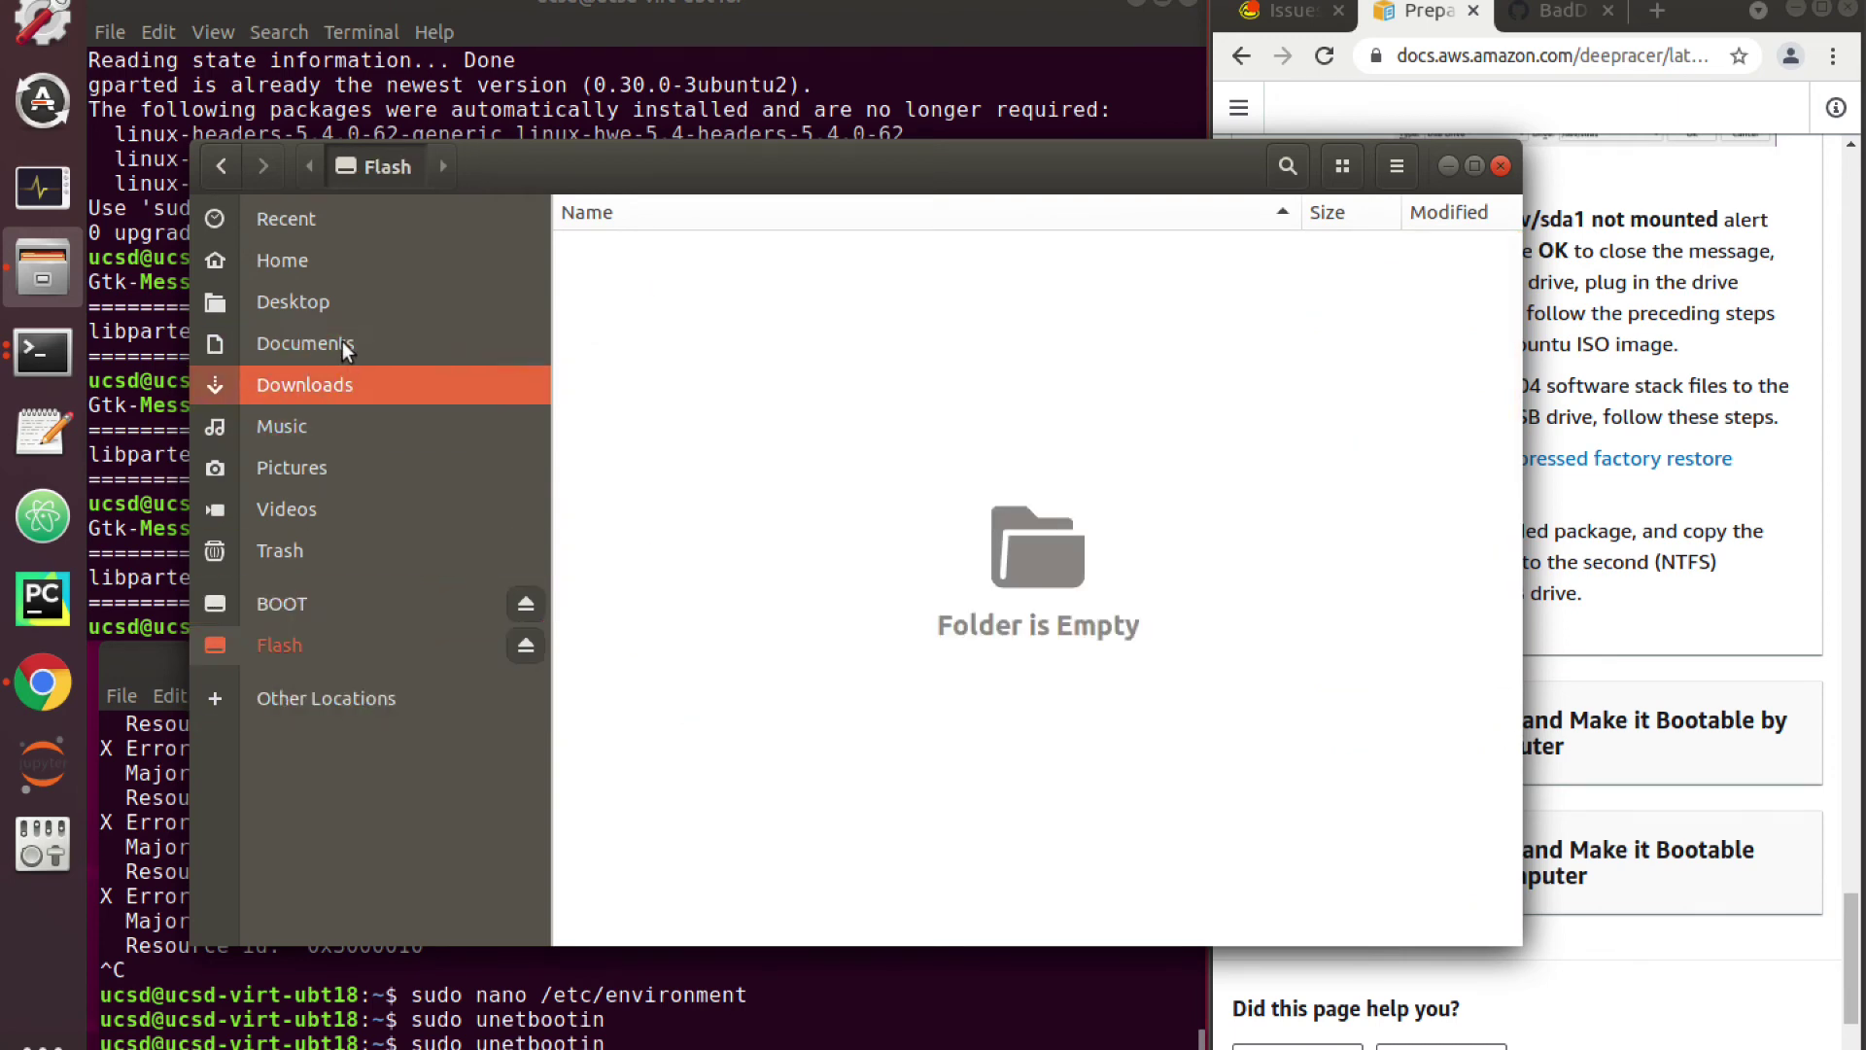
# Step: Navigate to the Downloads > working > factory_reset folder
pyautogui.click(325, 383)
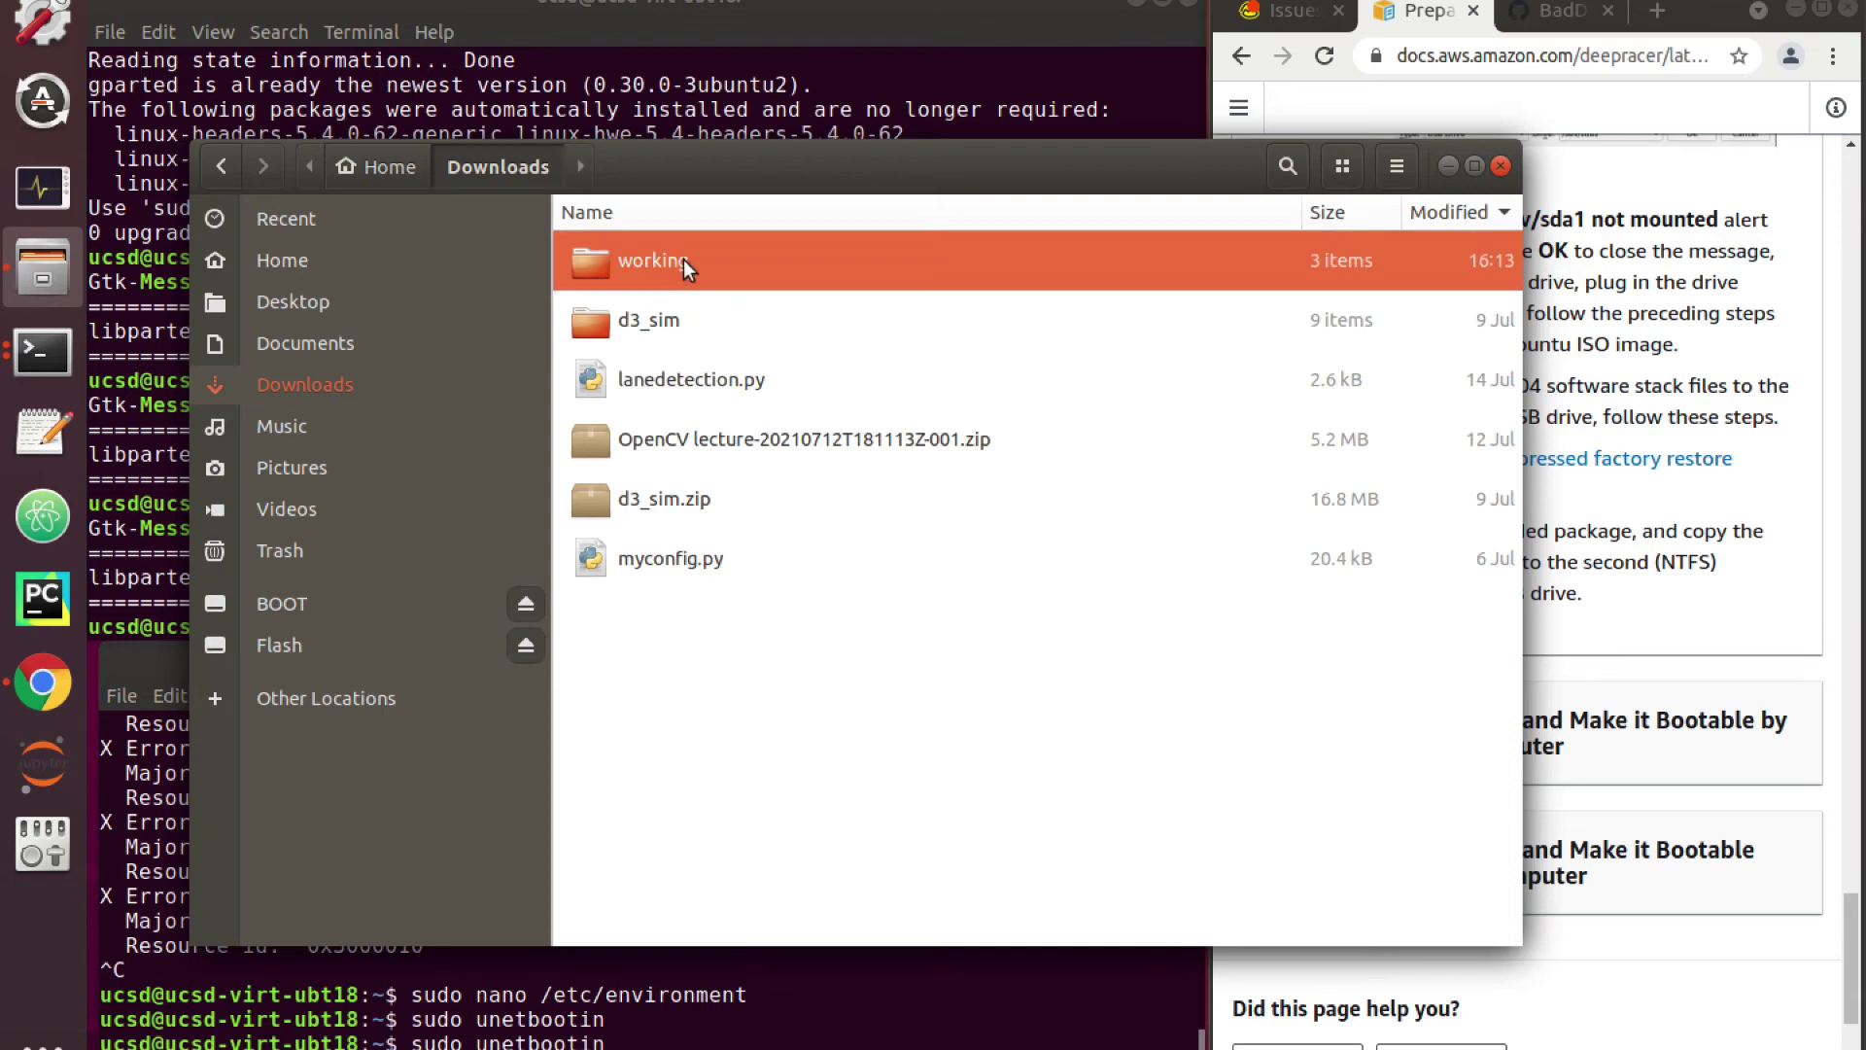
pyautogui.doubleClick(684, 260)
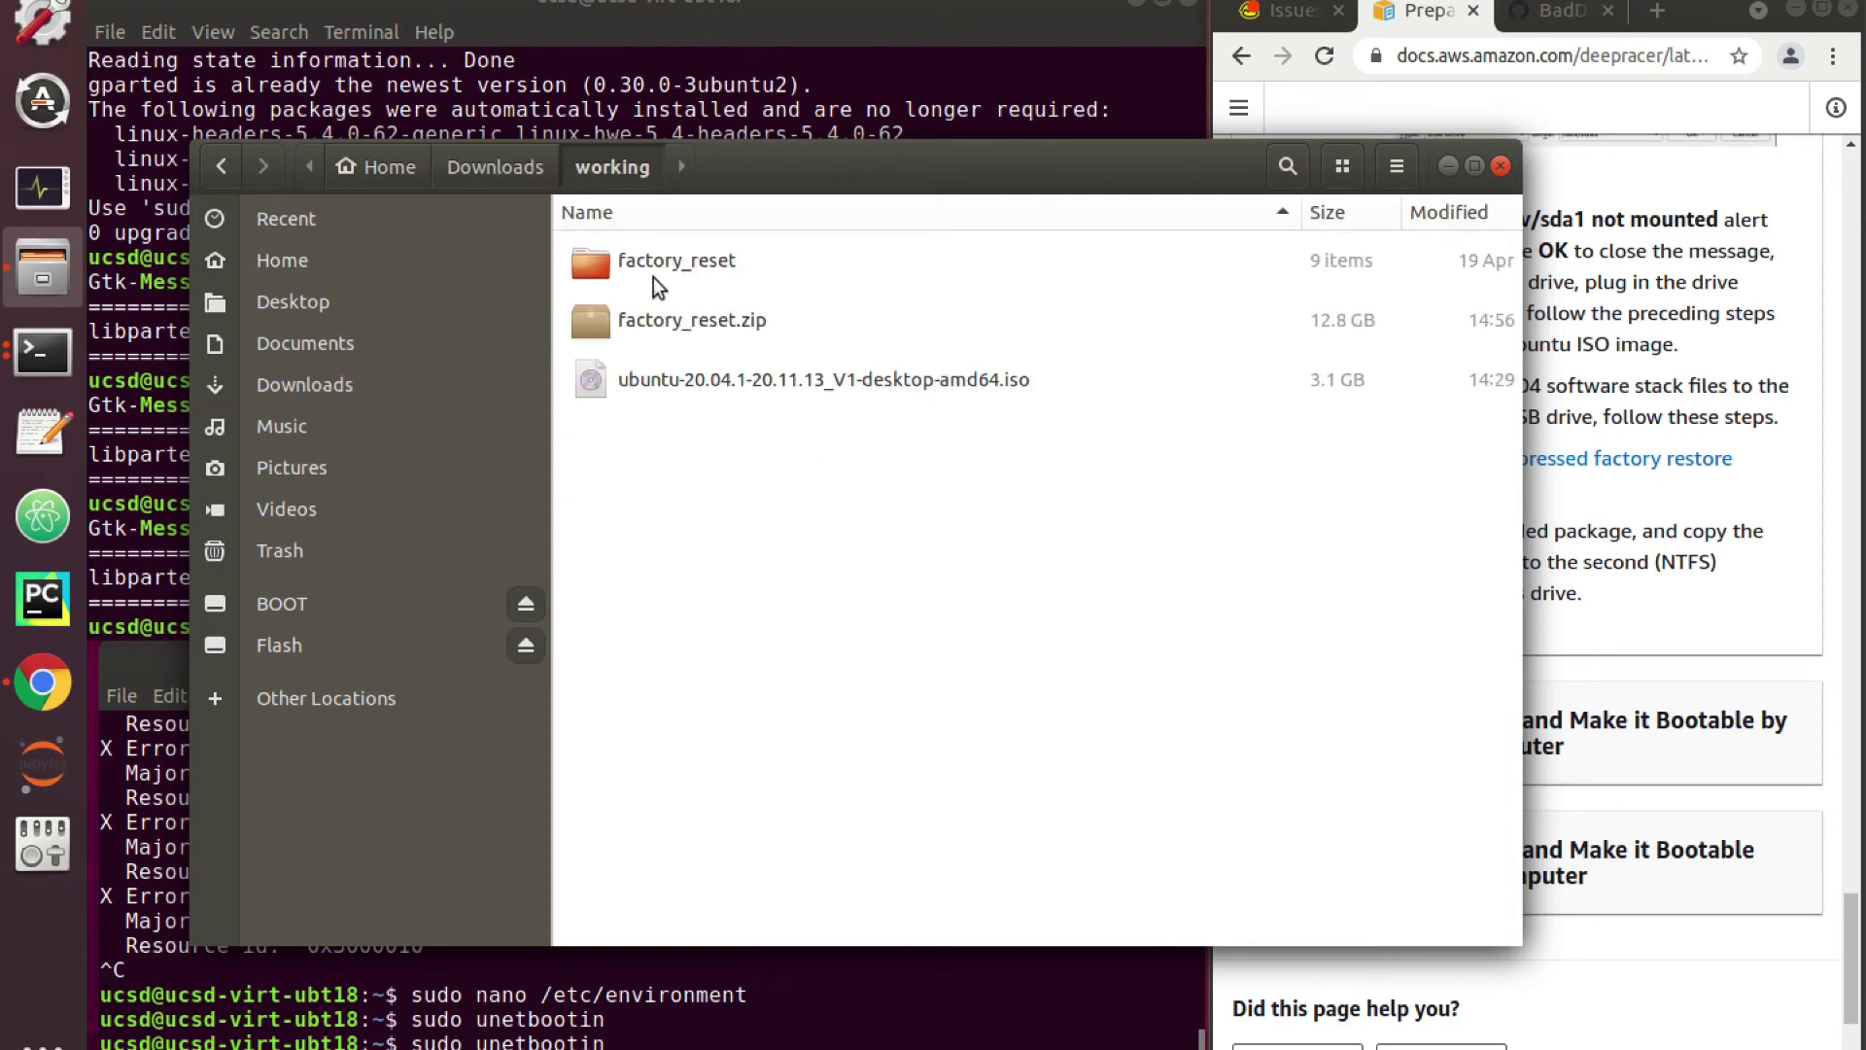
pyautogui.click(660, 273)
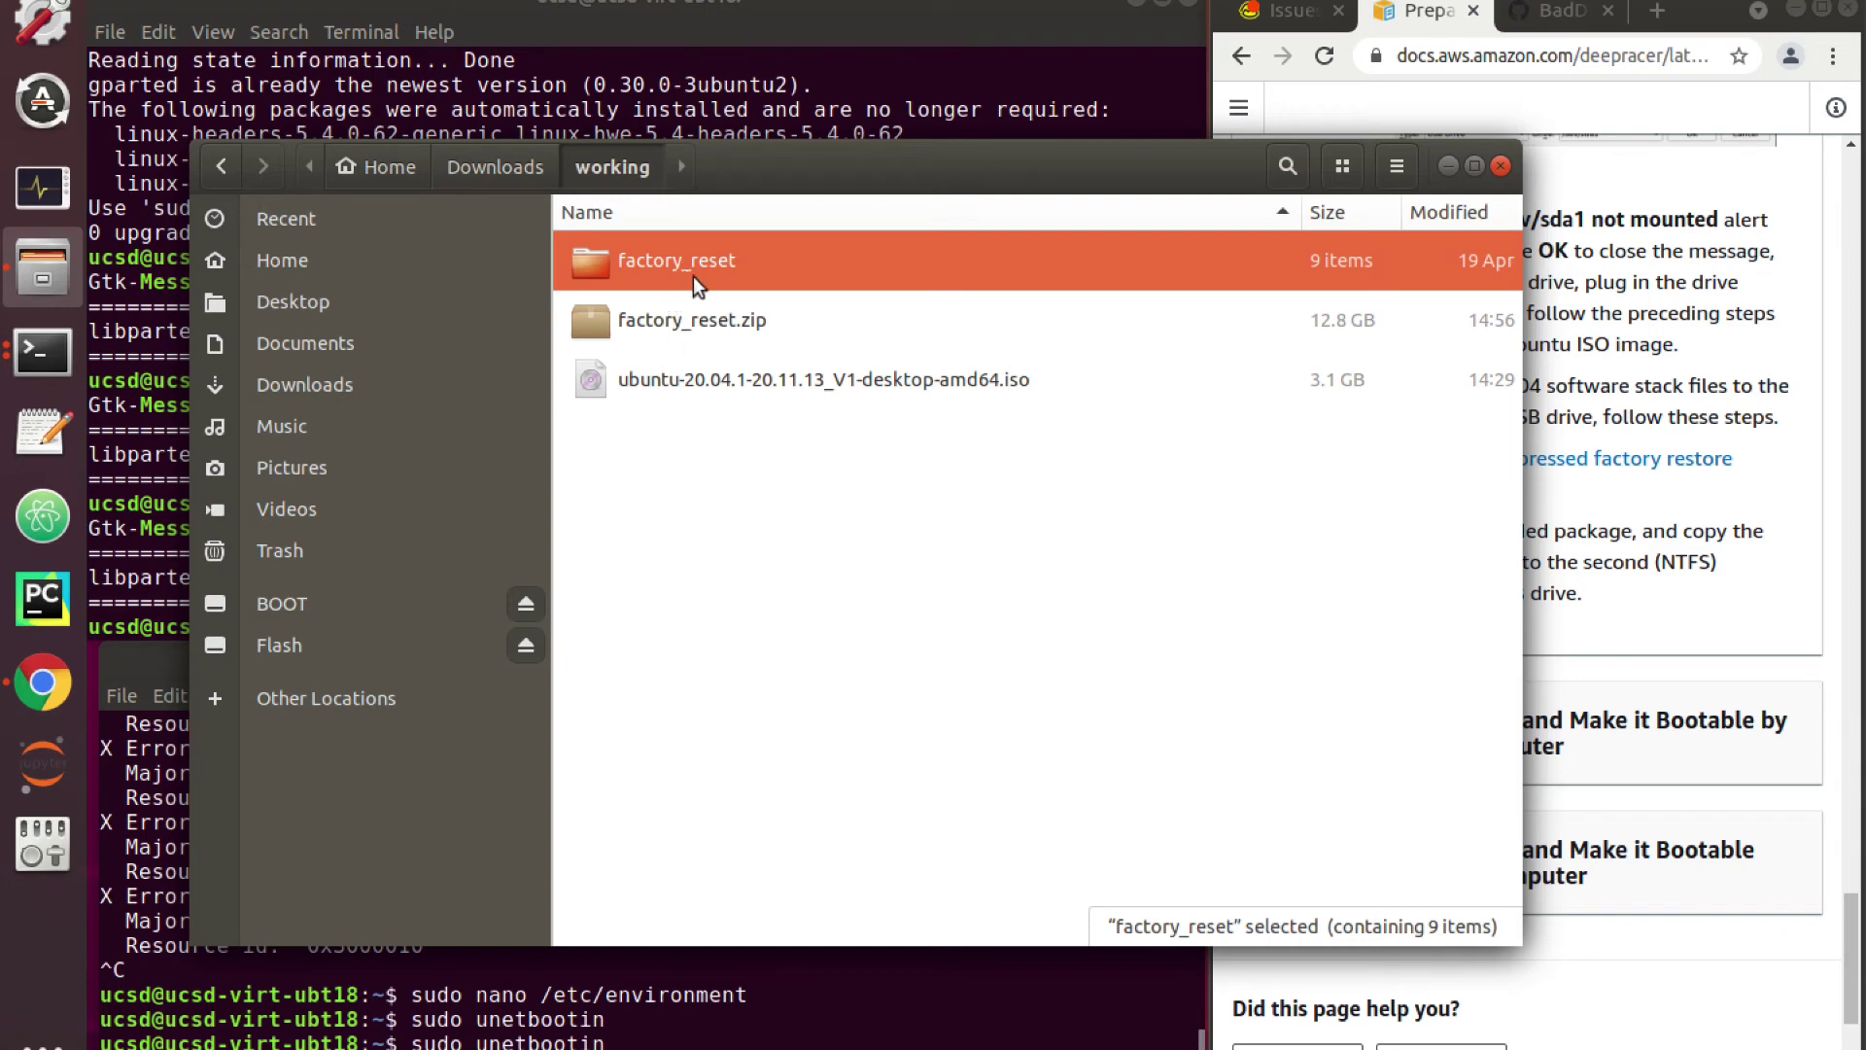
pyautogui.doubleClick(657, 269)
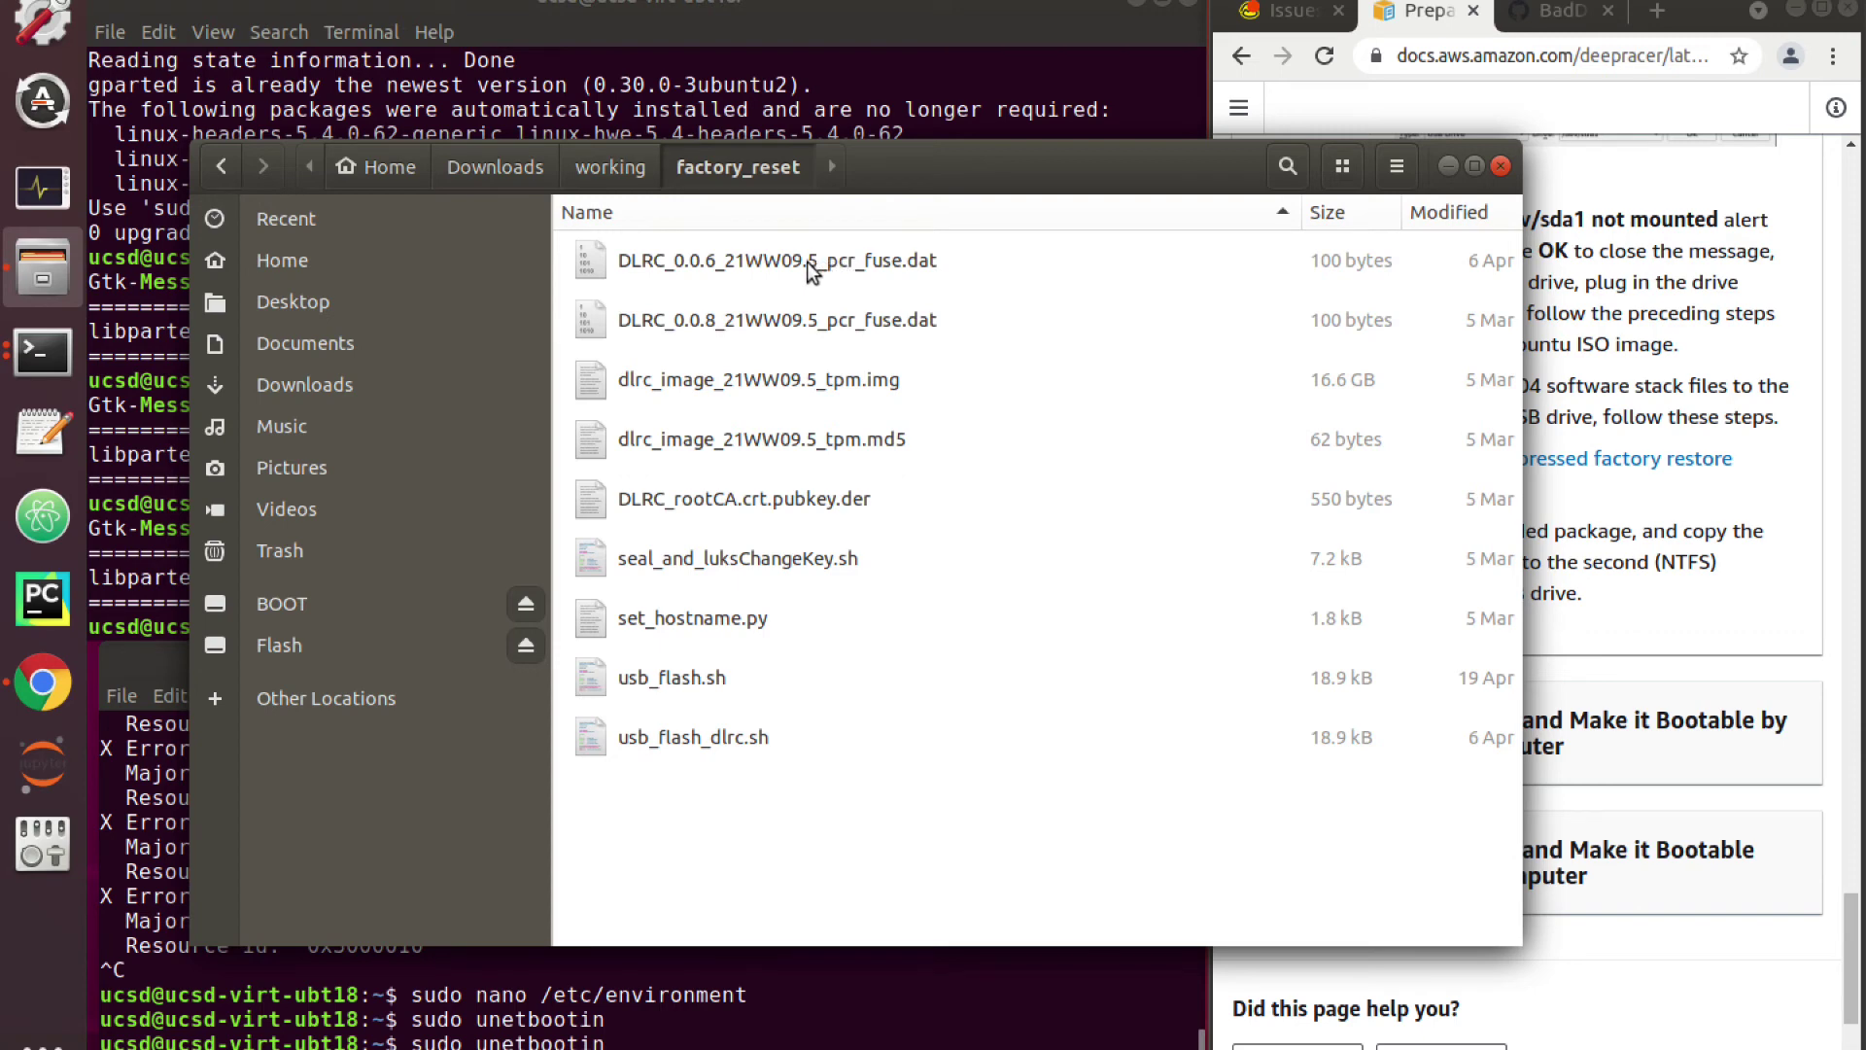
# Step: Copy all nine factory reset files onto the Flash partition and check the copy progress
pyautogui.moveTo(808, 260); pyautogui.dragTo(796, 719)
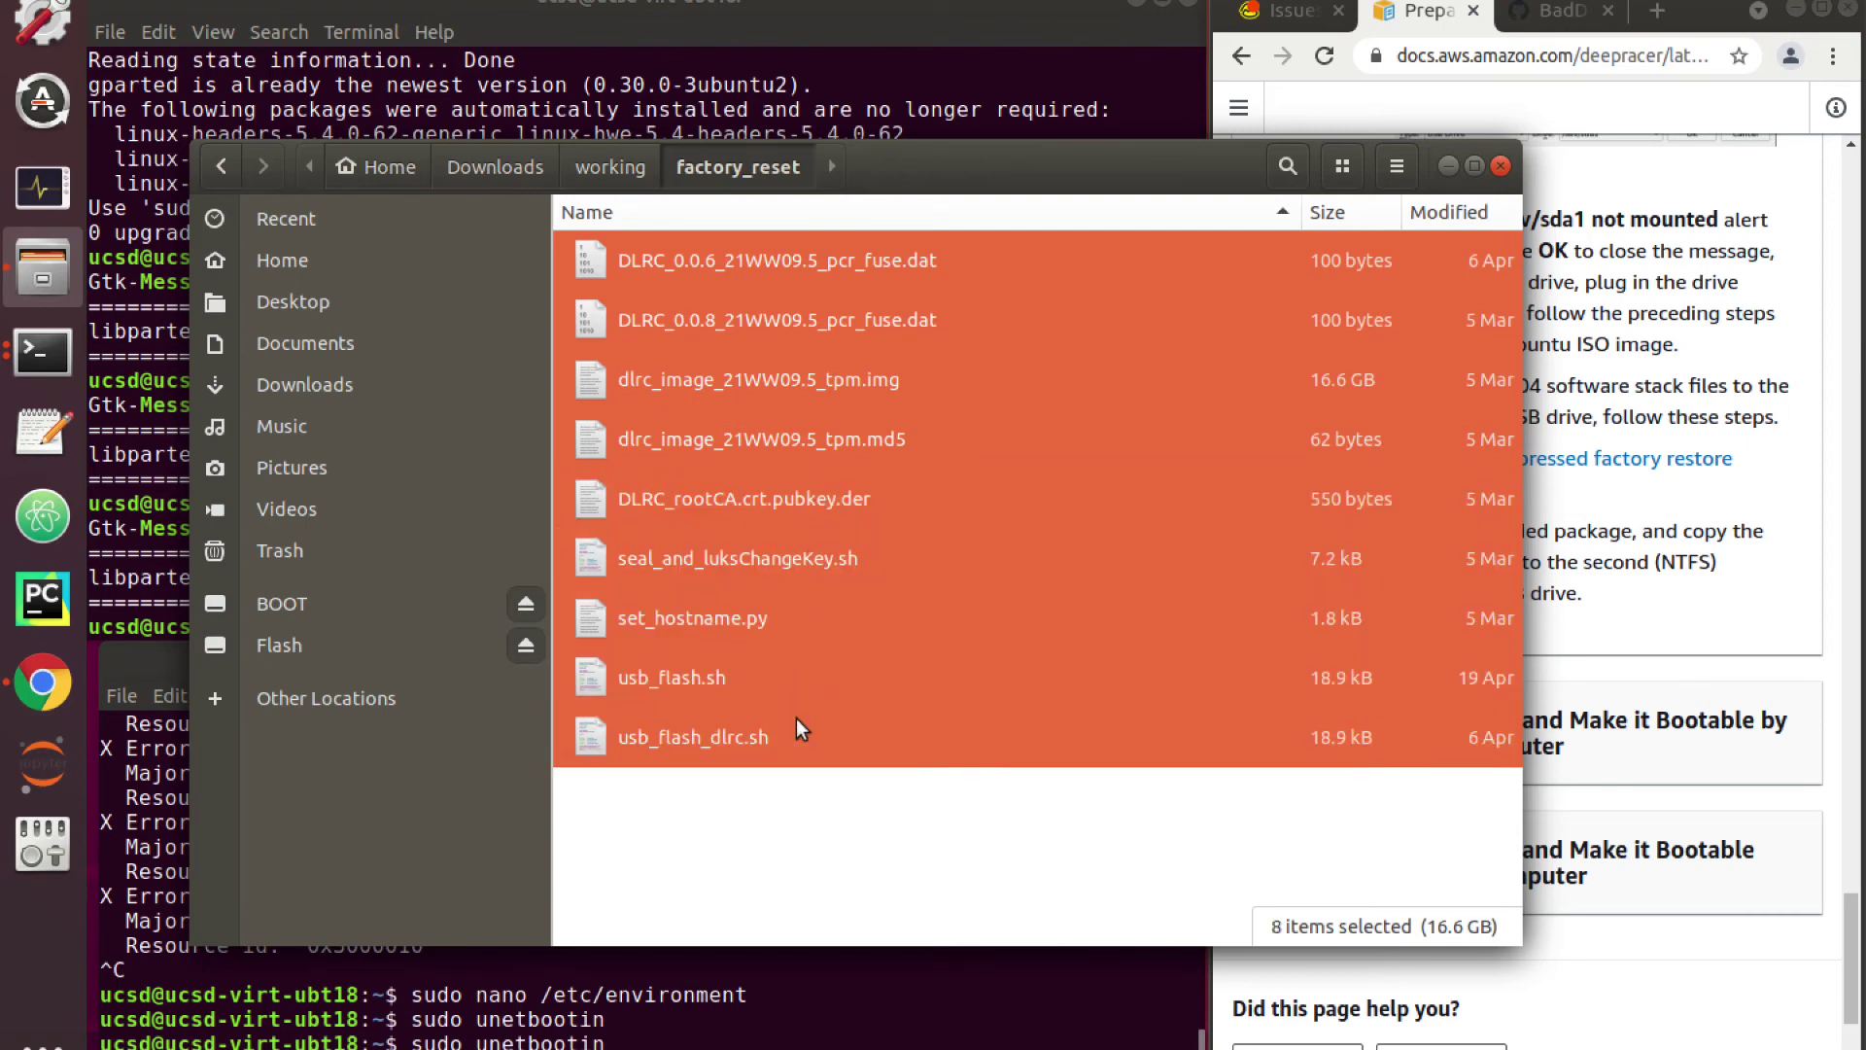
pyautogui.moveTo(831, 515); pyautogui.dragTo(276, 644)
pyautogui.click(340, 644)
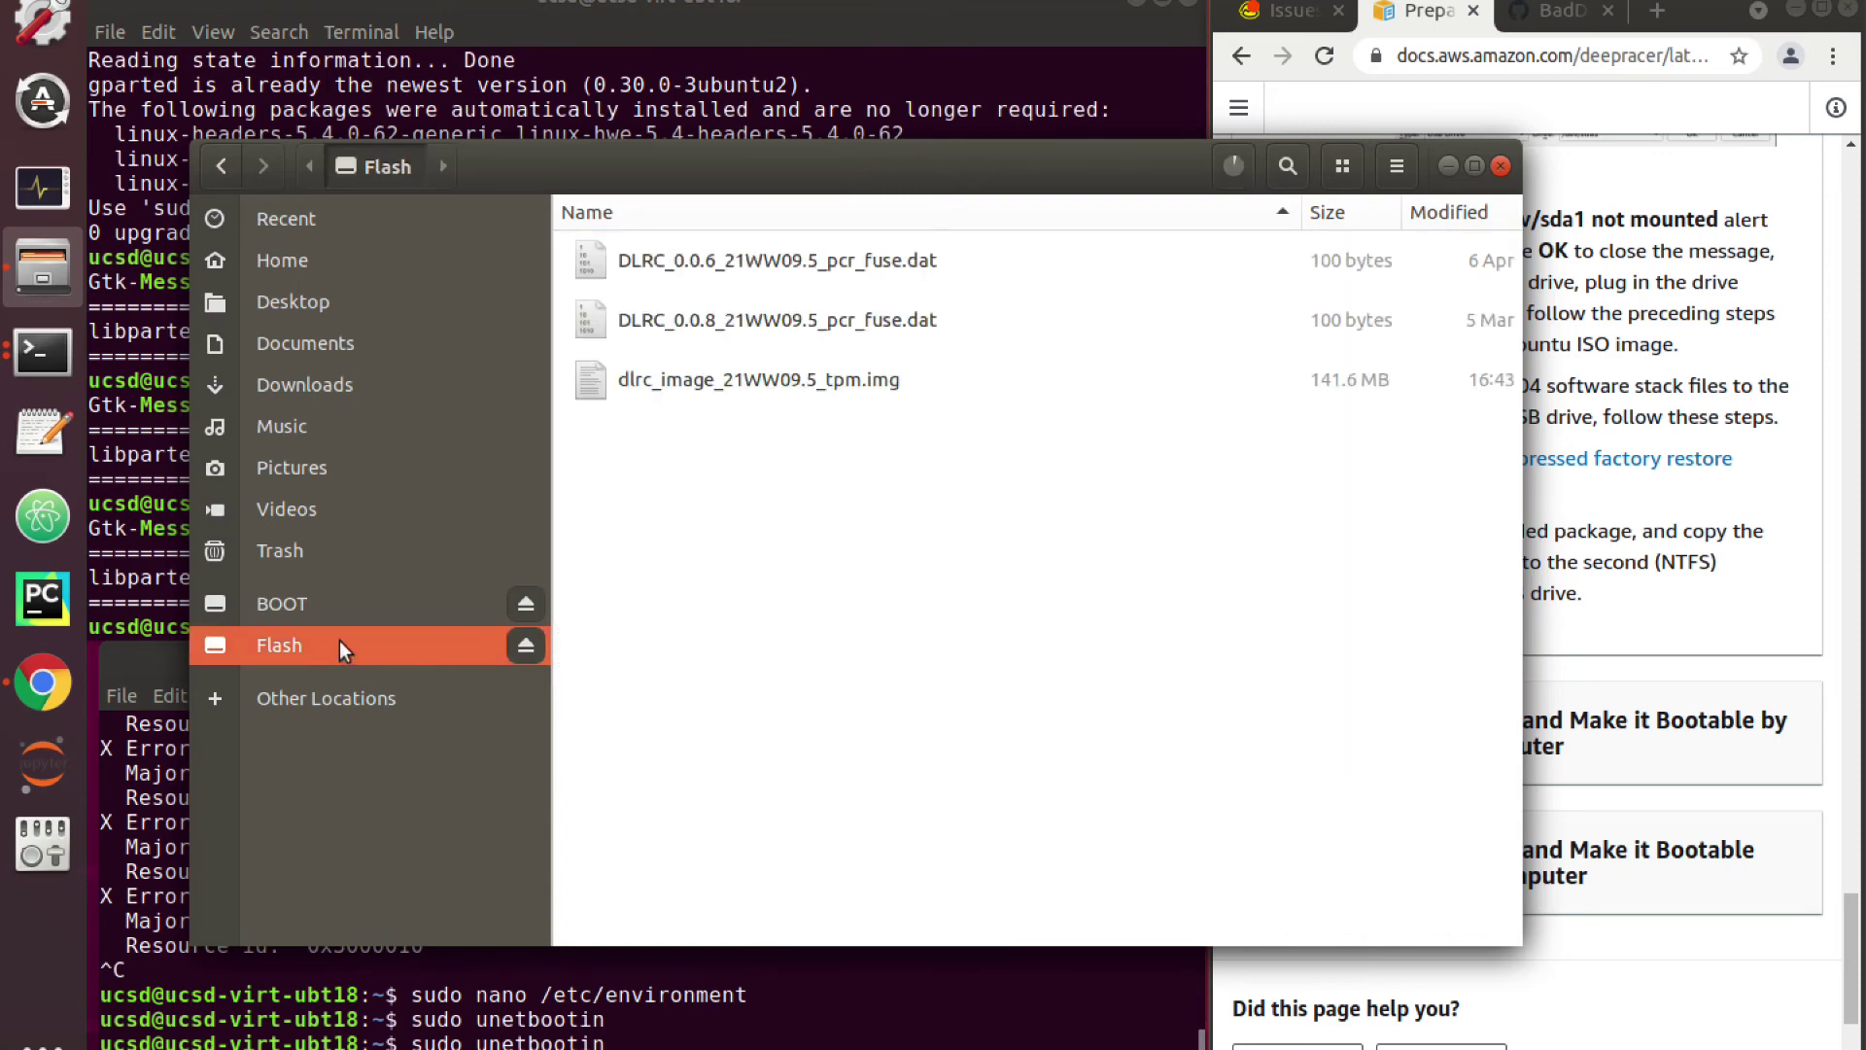
pyautogui.click(1226, 165)
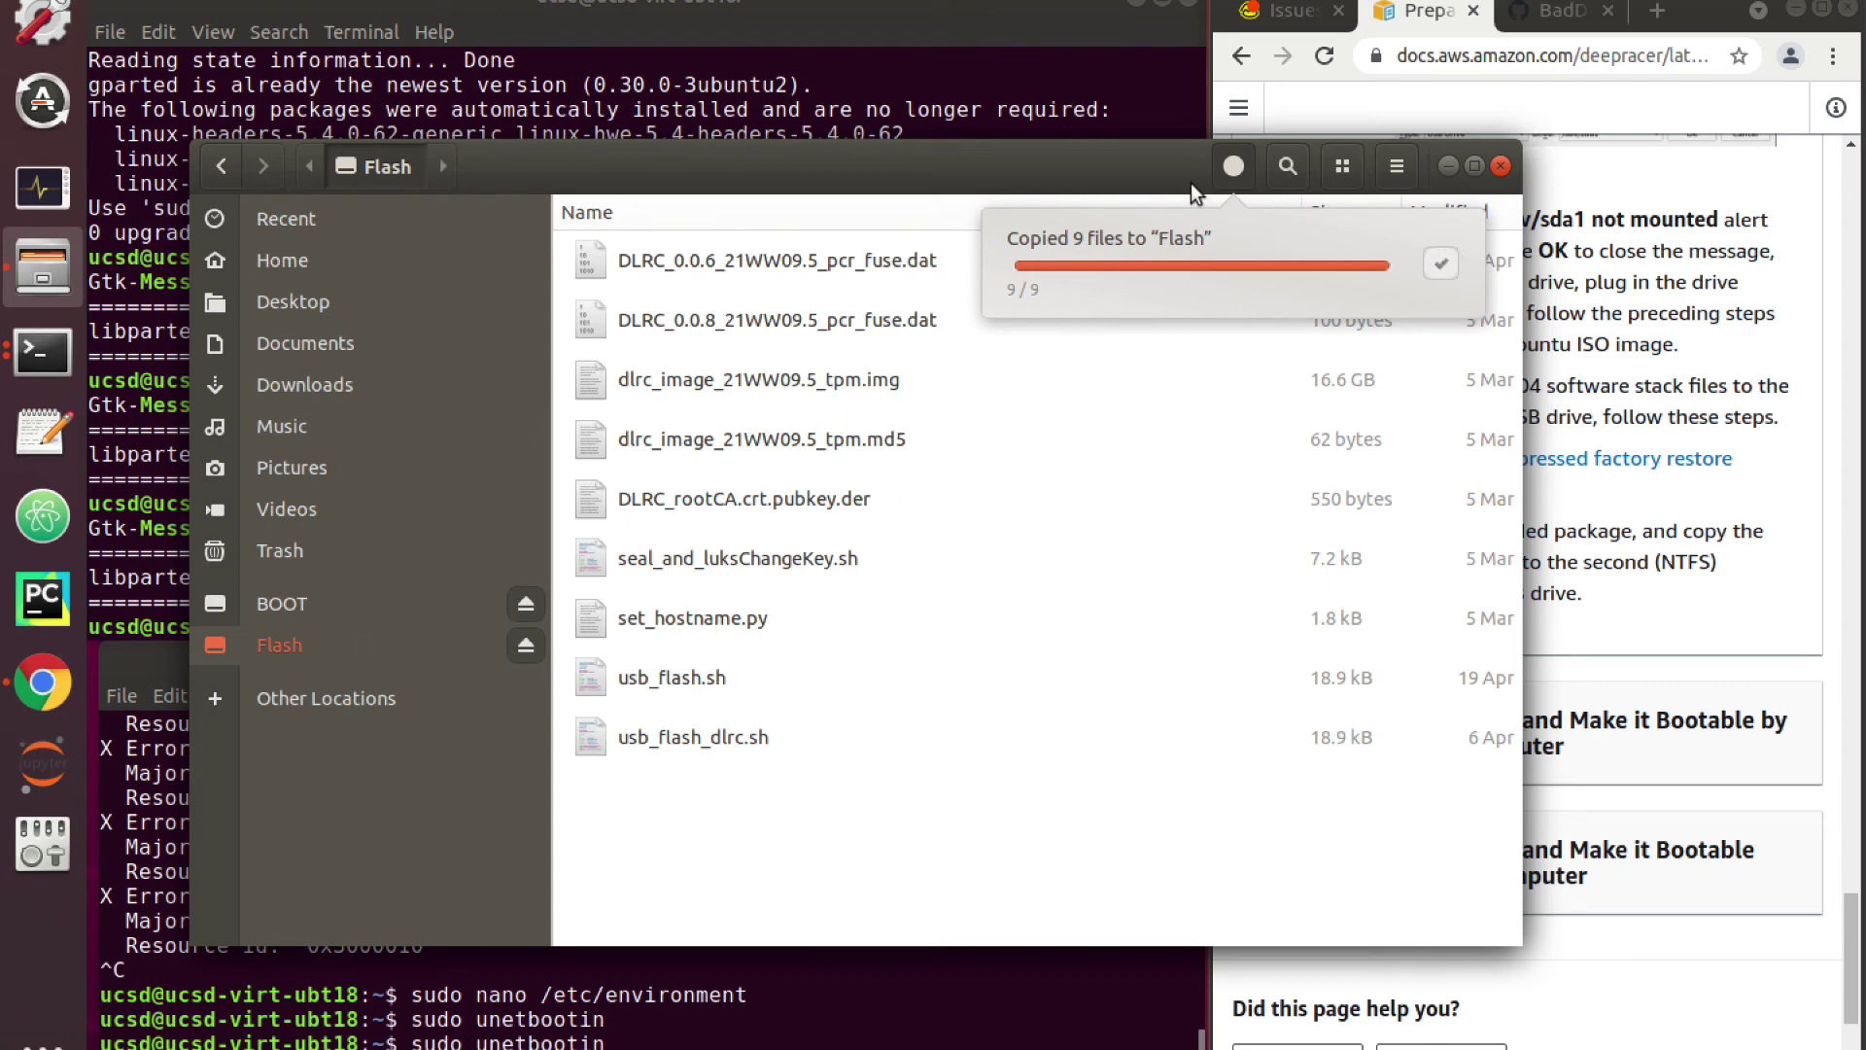
pyautogui.click(1224, 157)
# Step: Look over the BOOT and Flash partitions, then go to the Downloads > working folder
pyautogui.click(282, 606)
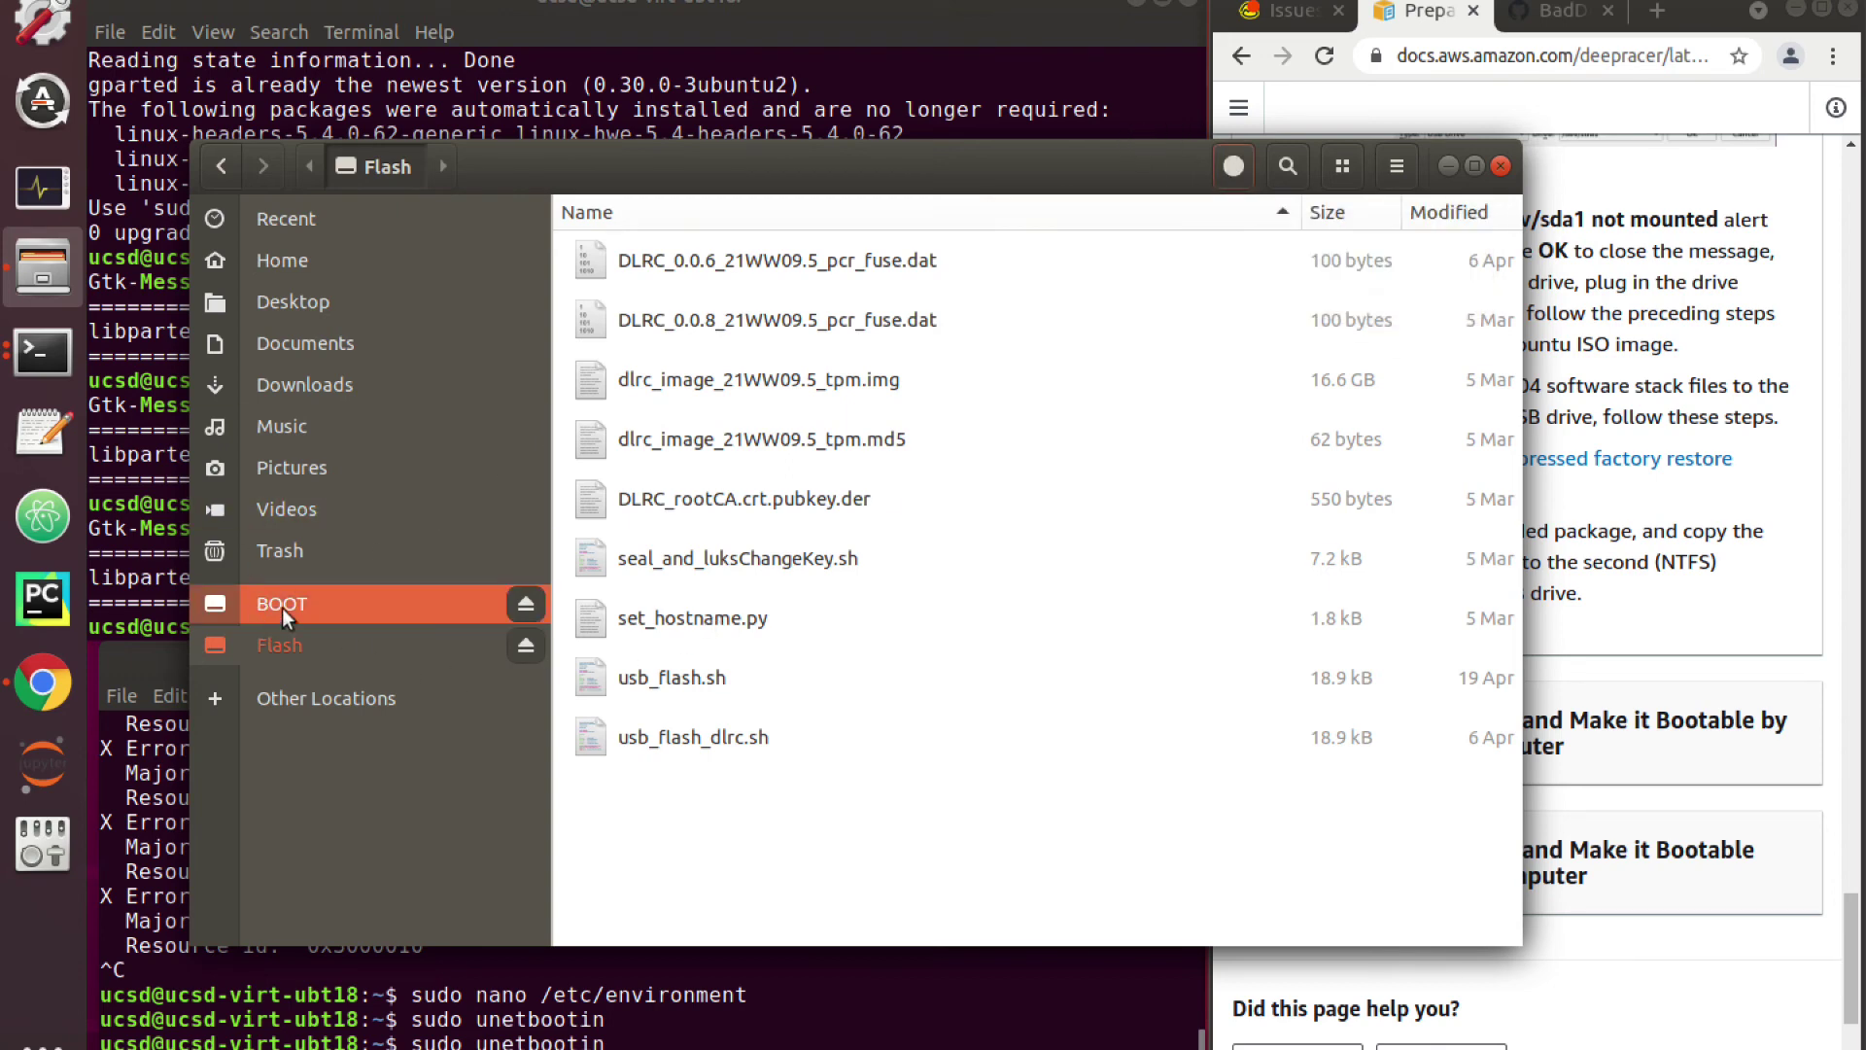
pyautogui.click(280, 643)
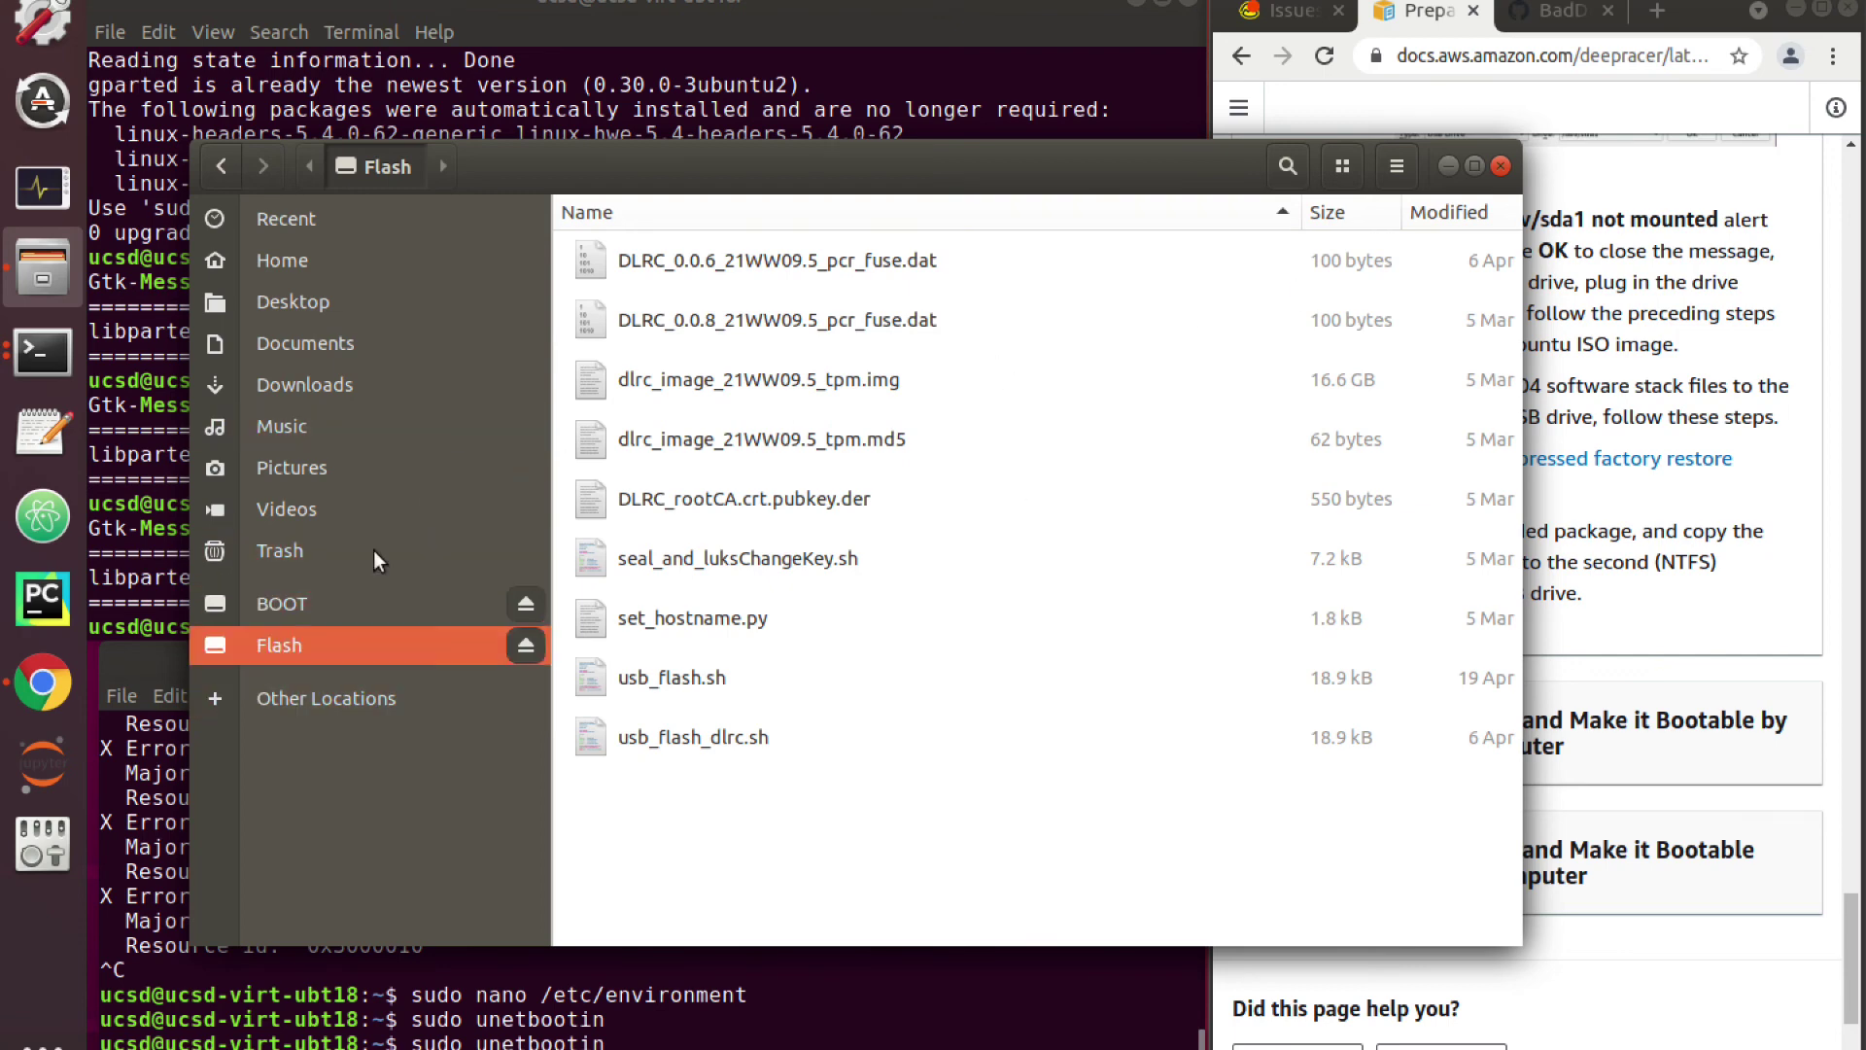
pyautogui.click(356, 381)
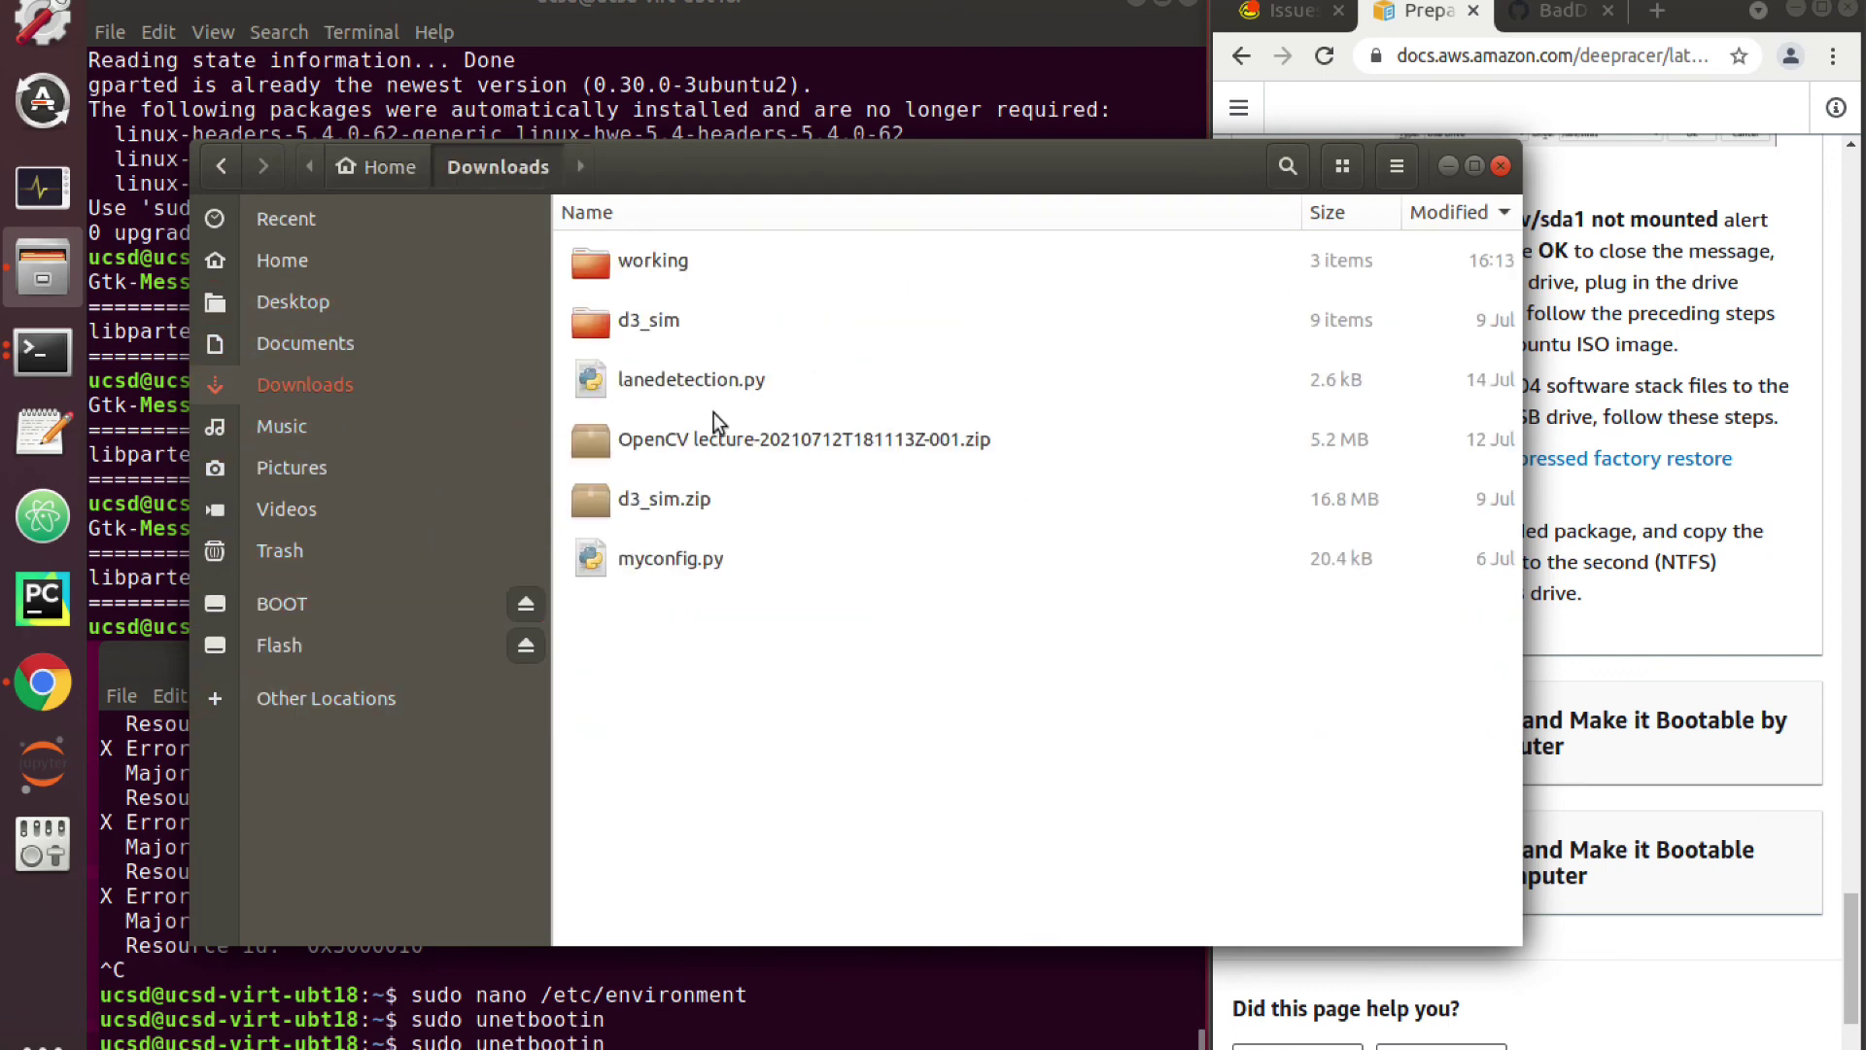
pyautogui.click(710, 260)
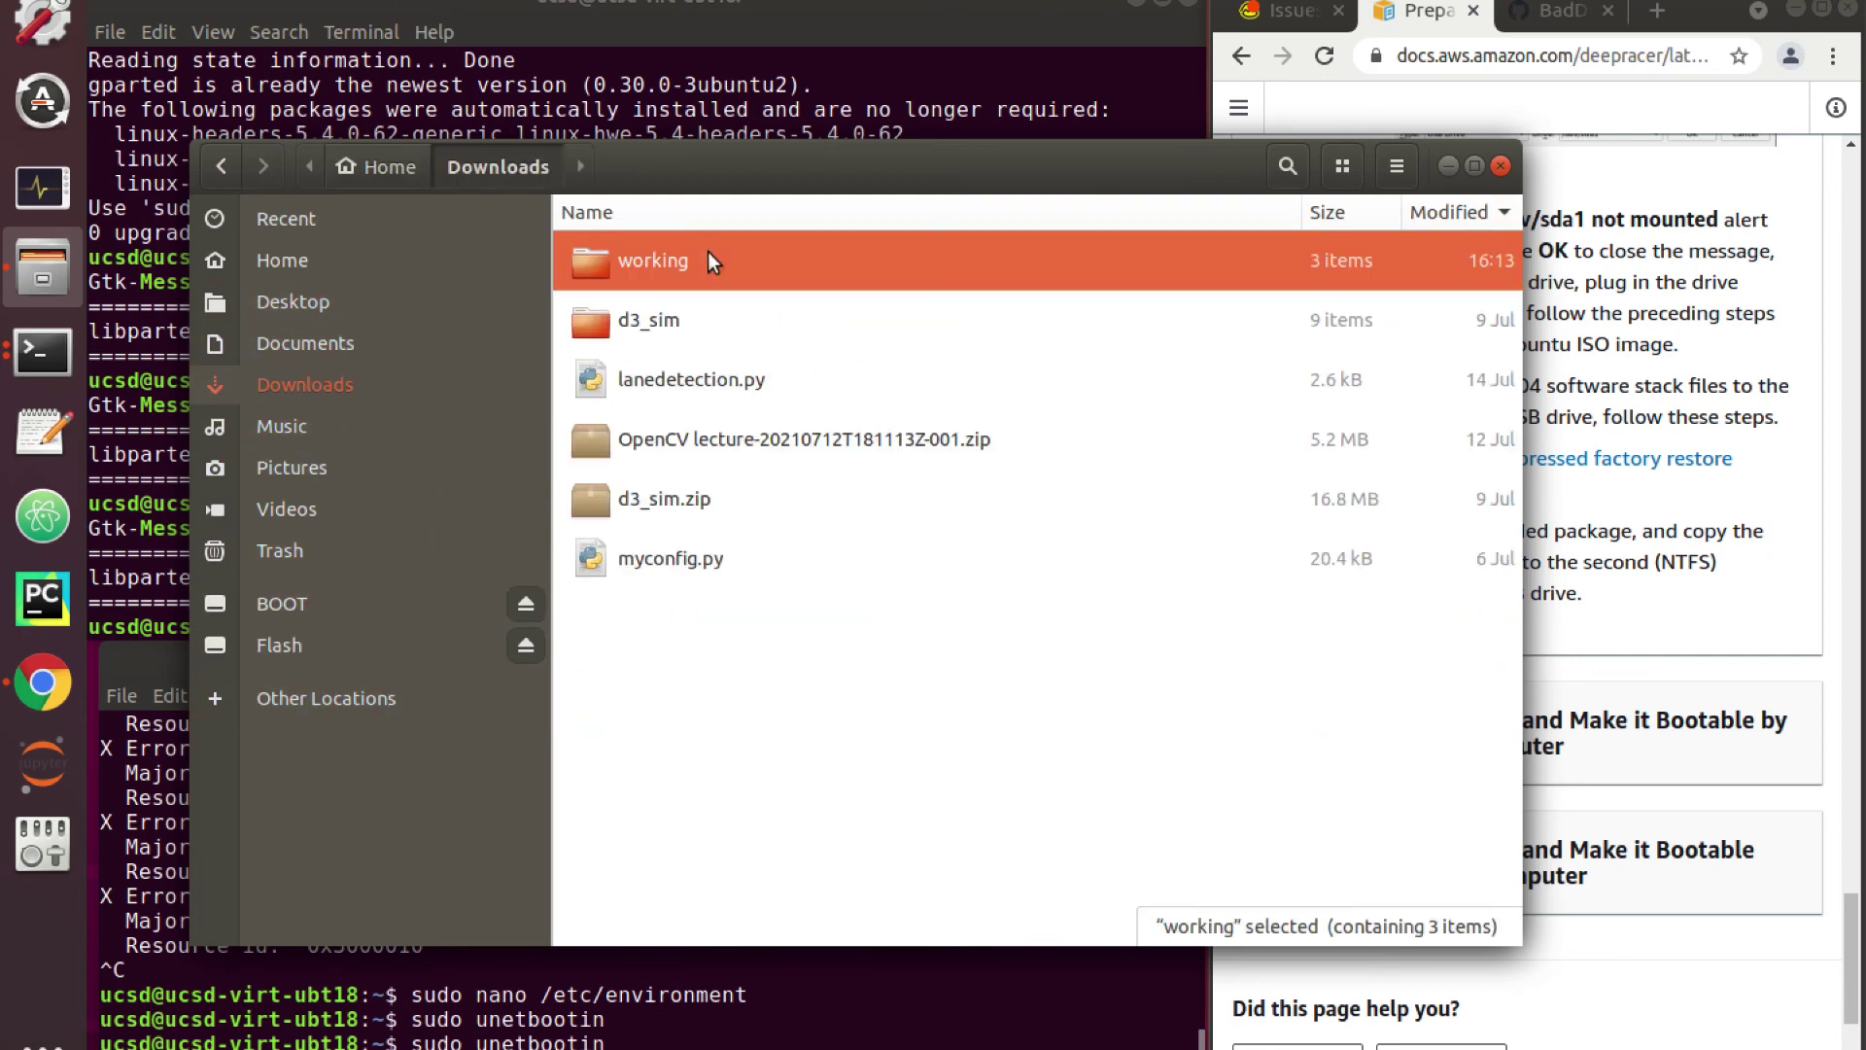
pyautogui.doubleClick(650, 258)
# Step: Check the sizes of factory_reset.zip and the Ubuntu iso, then close the file manager
pyautogui.click(805, 321)
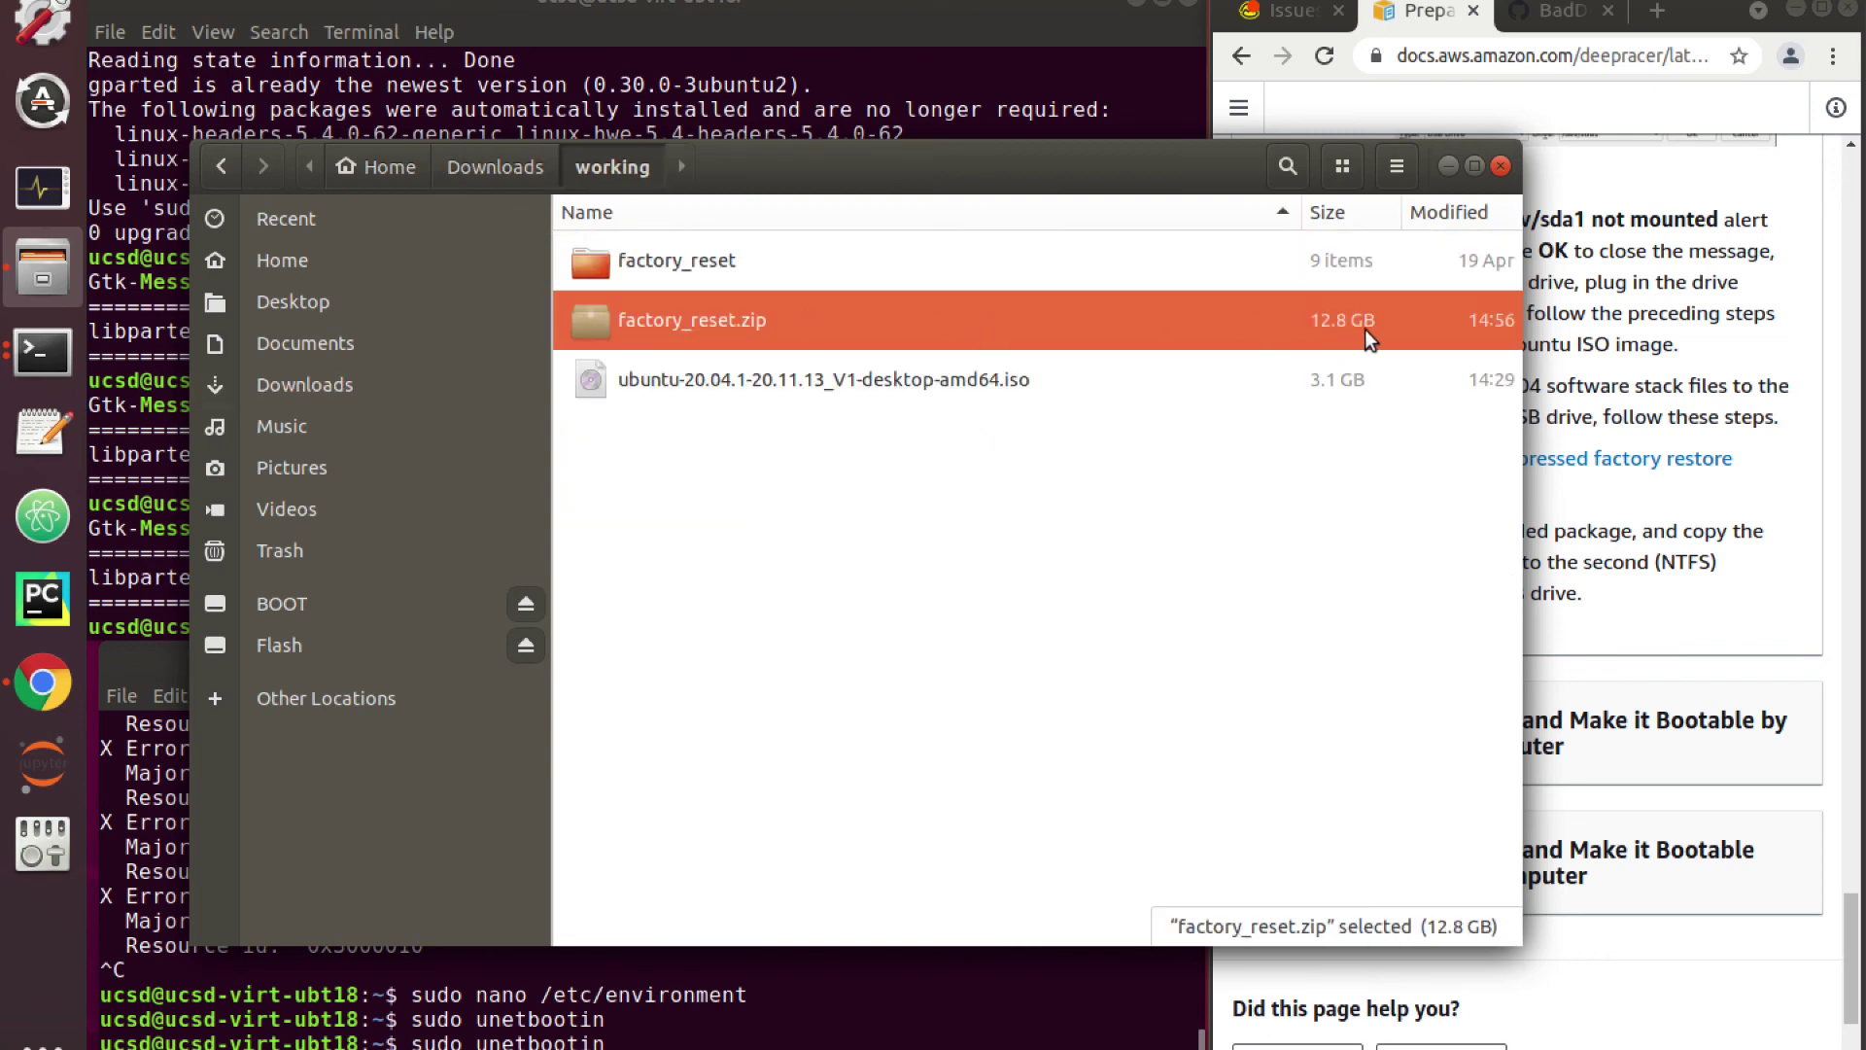
pyautogui.click(1183, 382)
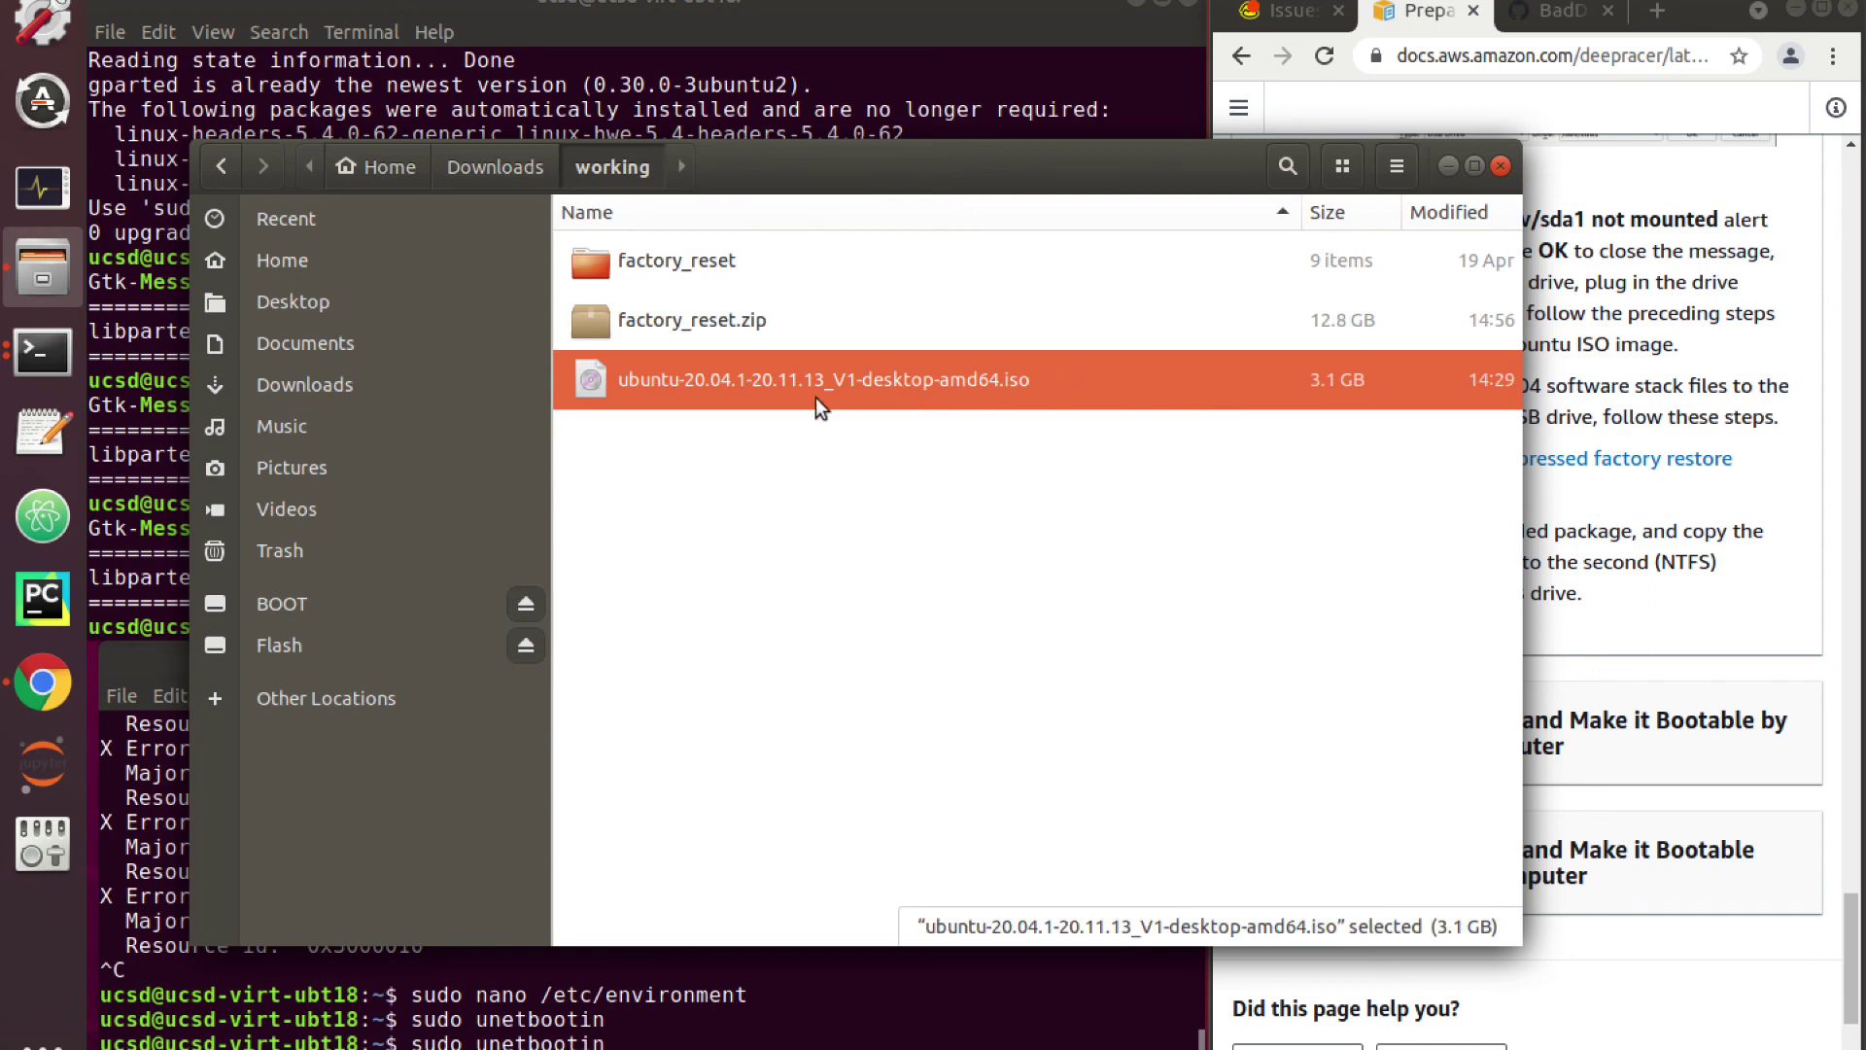
pyautogui.click(1501, 171)
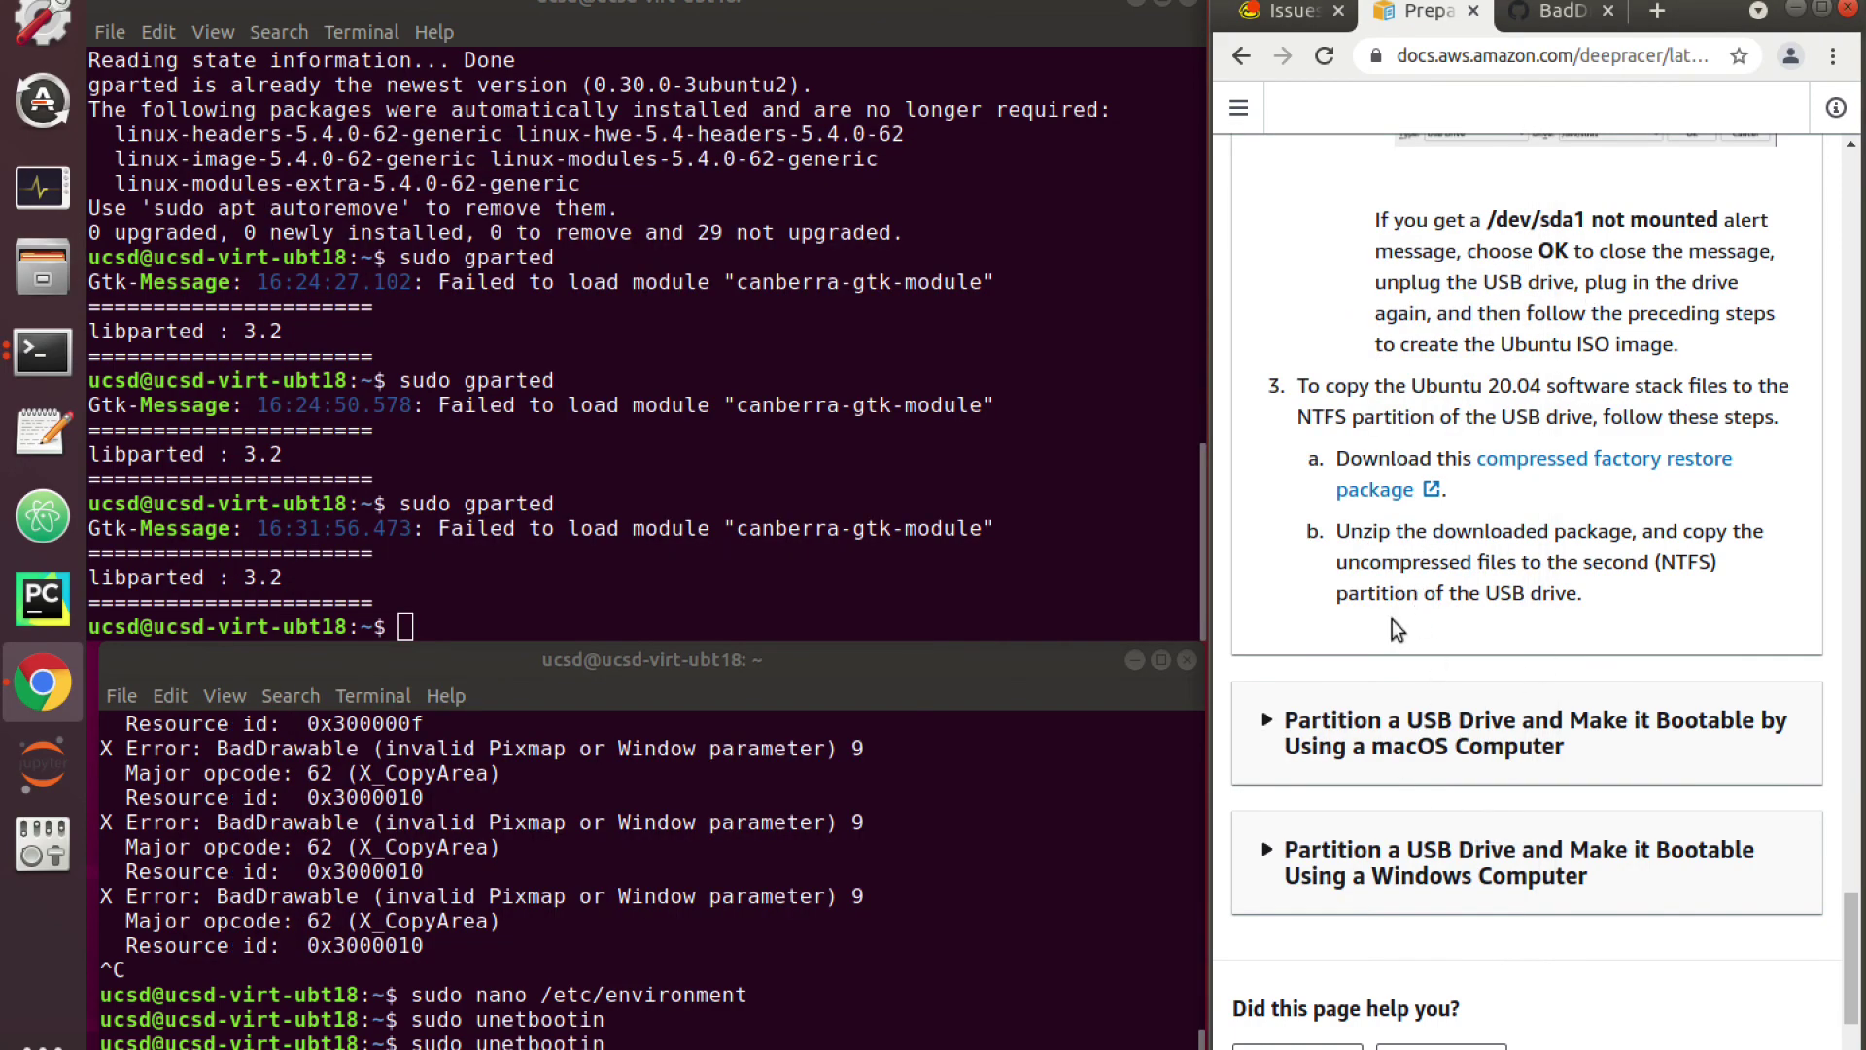
# Step: Go to the Update Device to Ubuntu 20.04 page from the guide's table of contents
pyautogui.scroll(-2, 1392, 620)
pyautogui.scroll(15, 1391, 620)
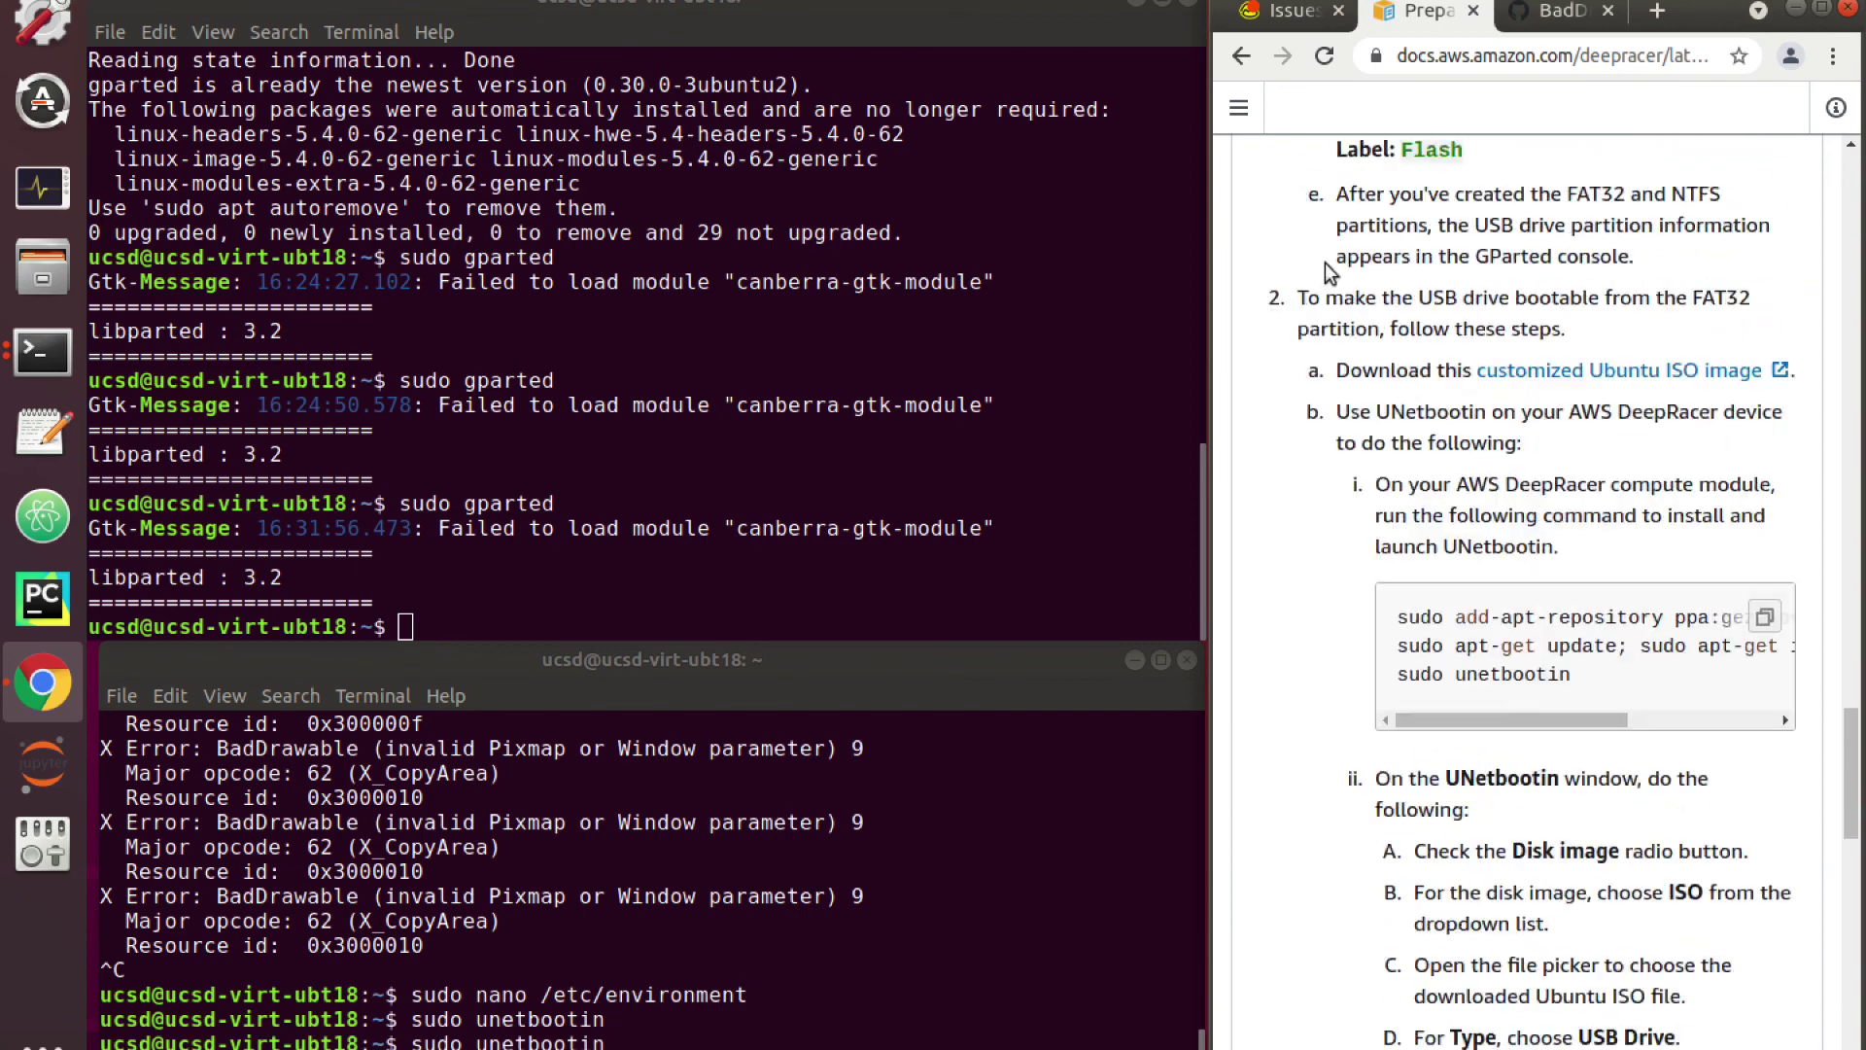
pyautogui.scroll(3, 1326, 262)
pyautogui.click(1238, 107)
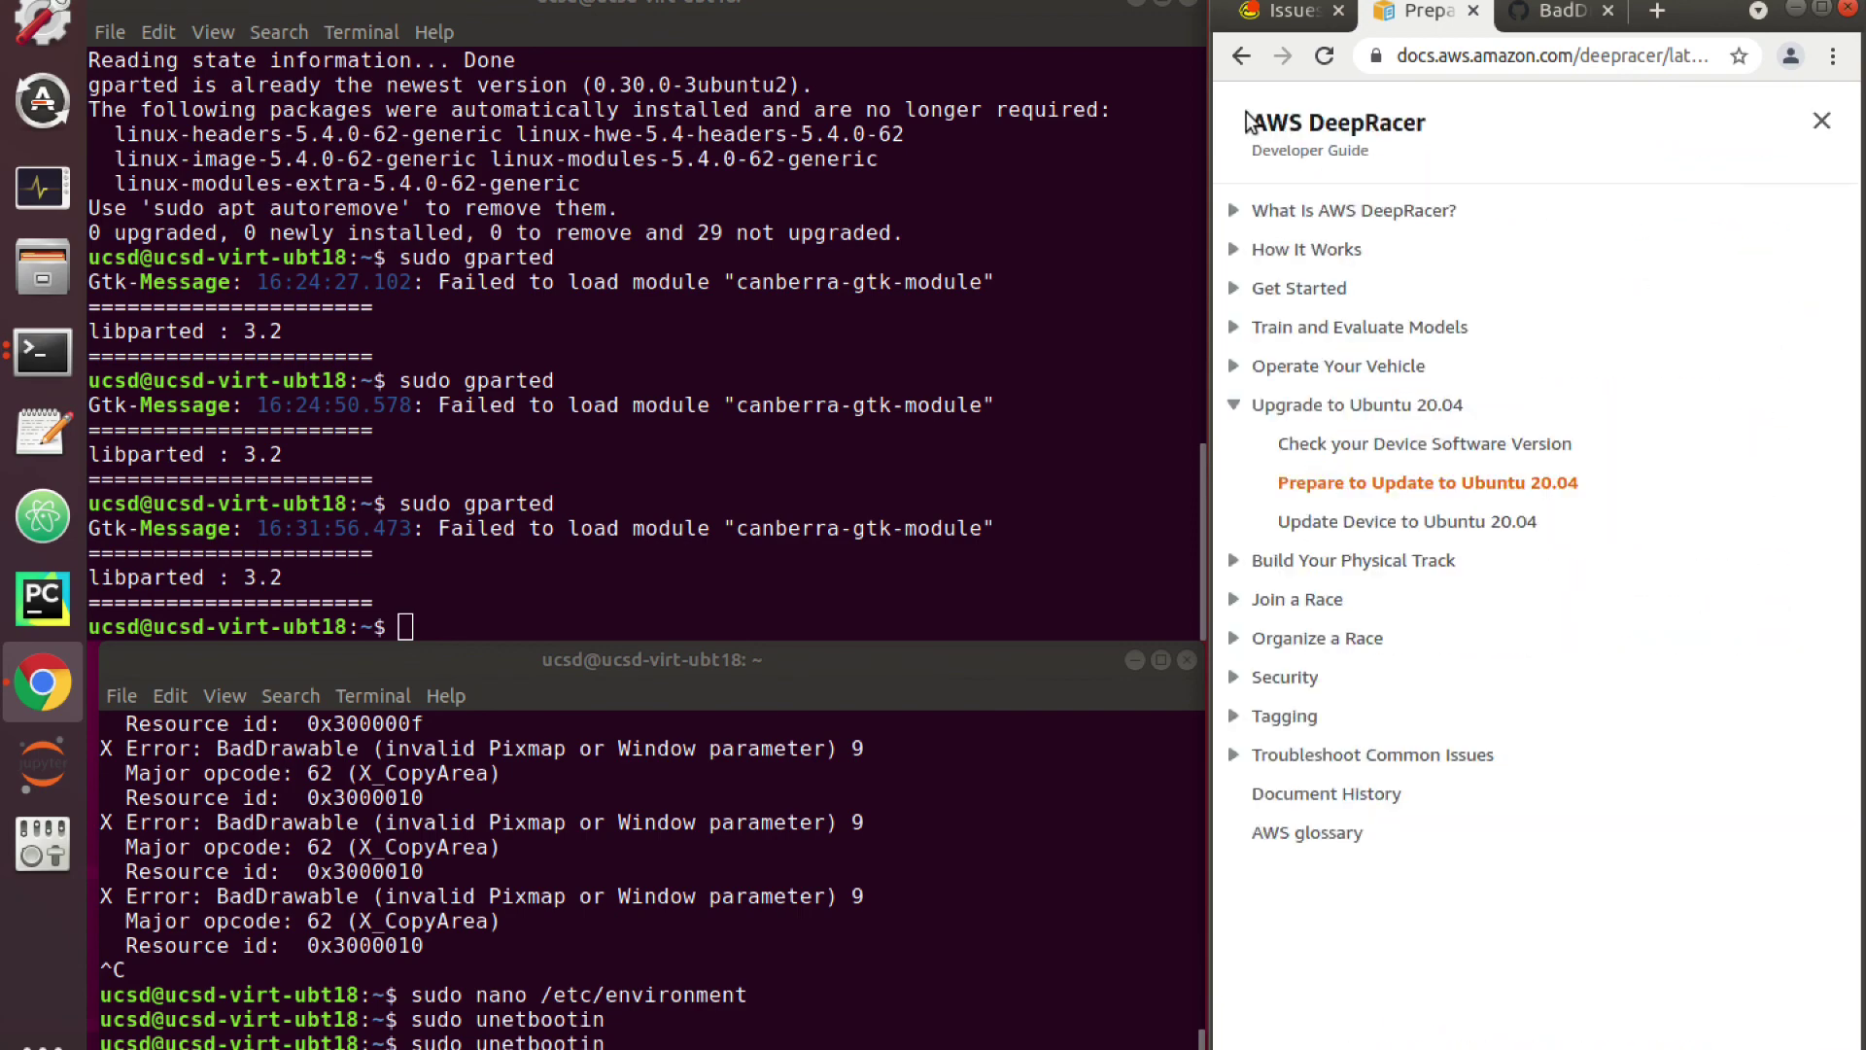
pyautogui.click(1348, 526)
# Step: Scroll through the update steps and highlight the Boot From File instruction in step 4
pyautogui.scroll(-3, 1459, 679)
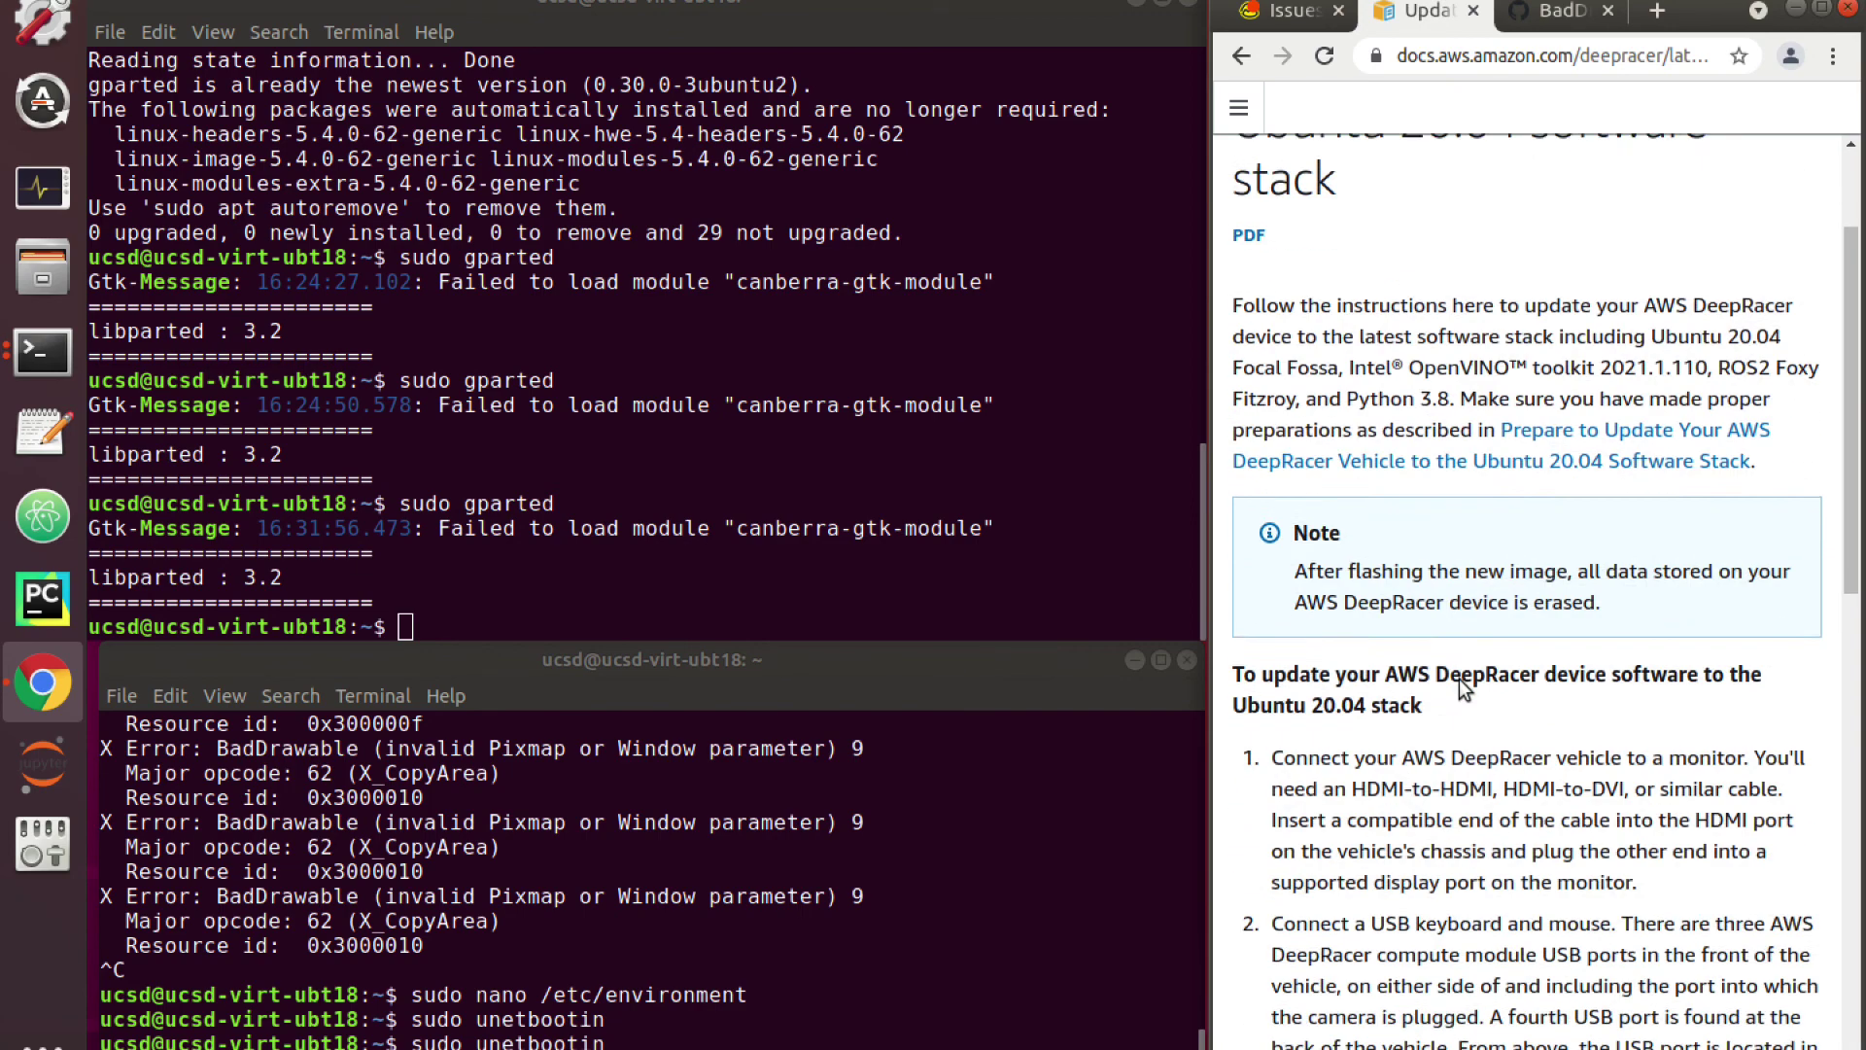
pyautogui.scroll(-6, 1460, 678)
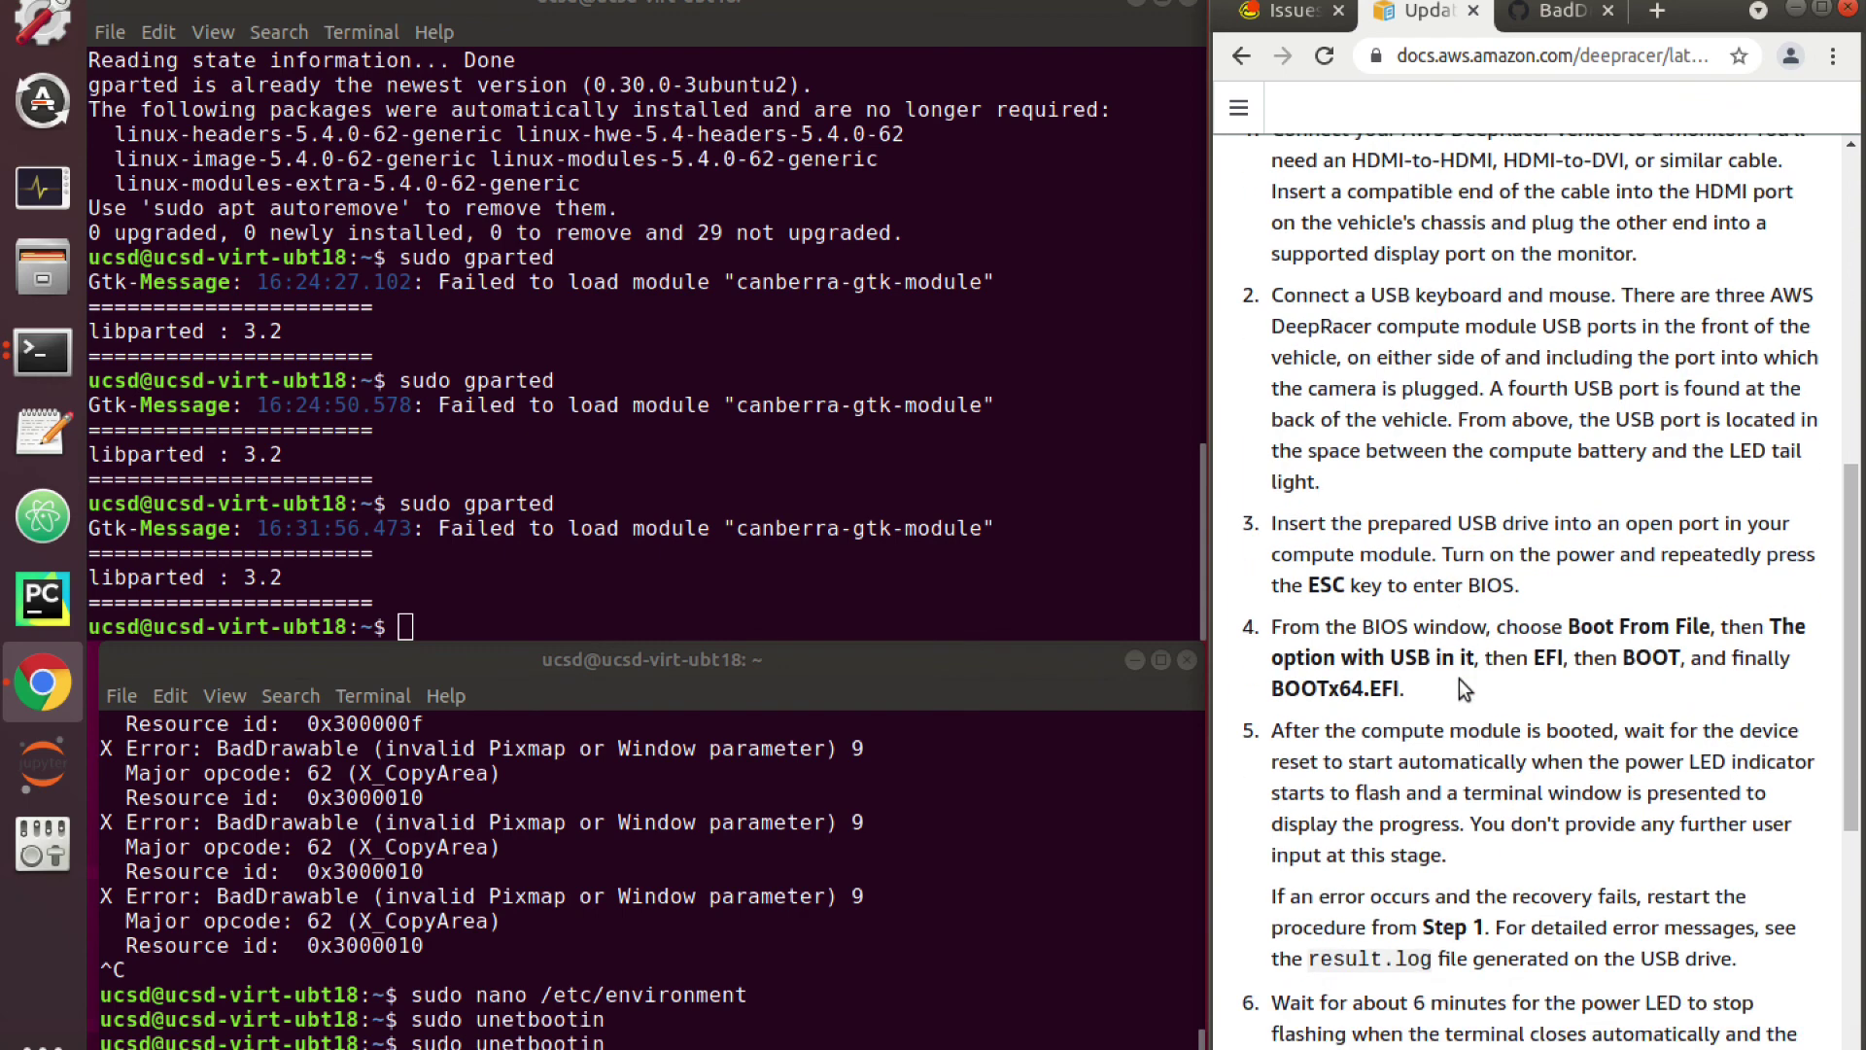
pyautogui.scroll(-4, 1460, 679)
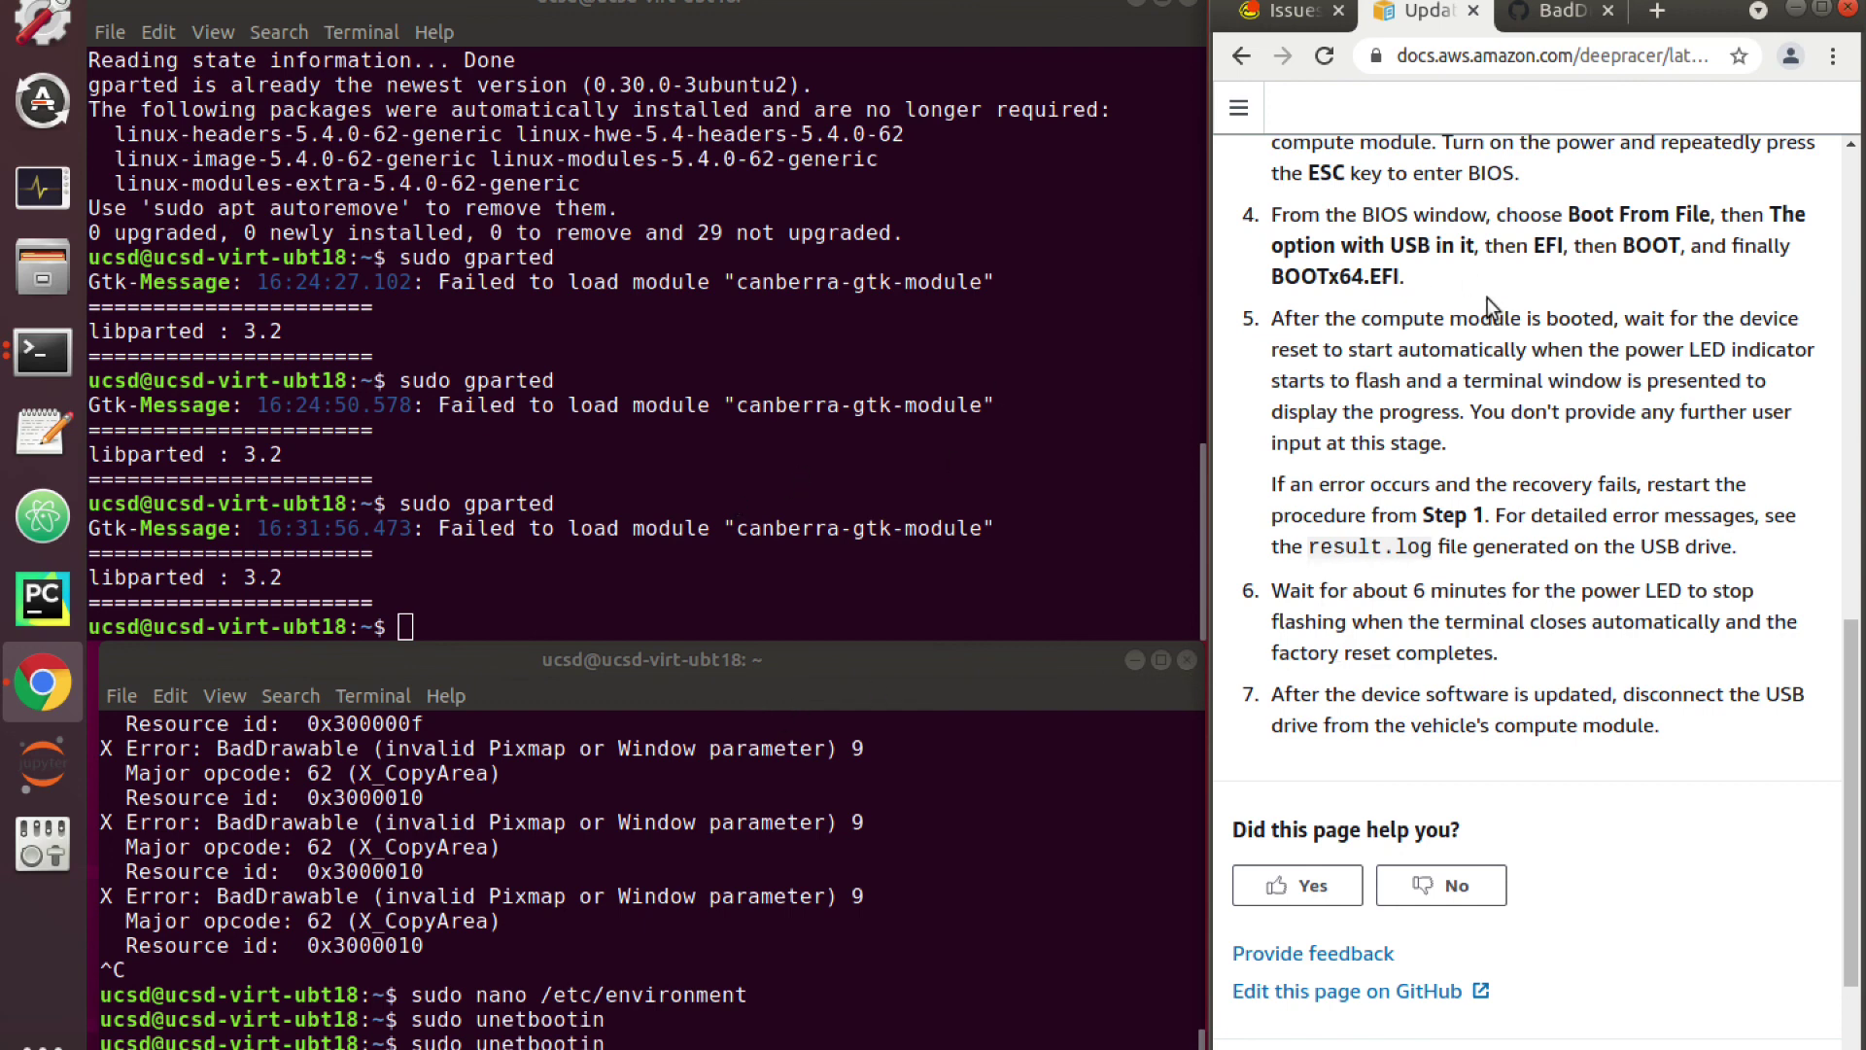
pyautogui.moveTo(1582, 216); pyautogui.dragTo(1689, 270)
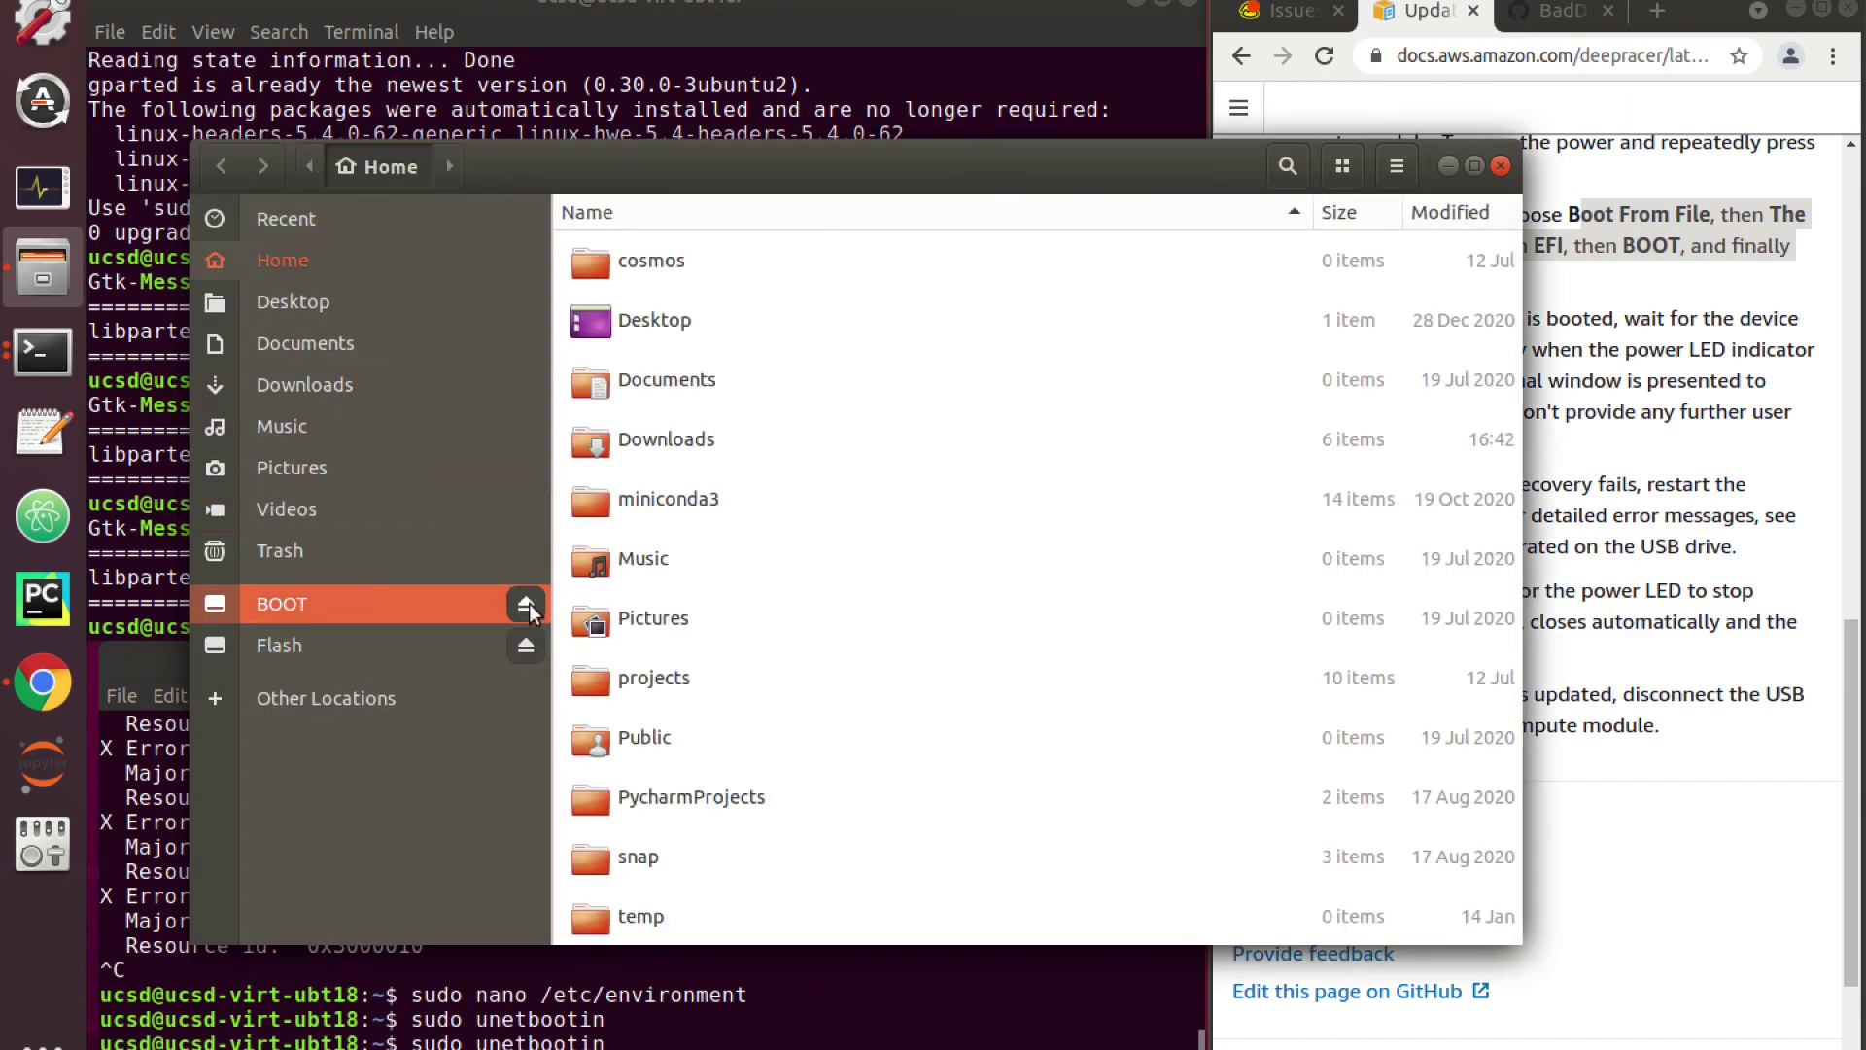
# Step: Eject the USB drive using the eject button beside Flash in the Files sidebar
pyautogui.click(531, 644)
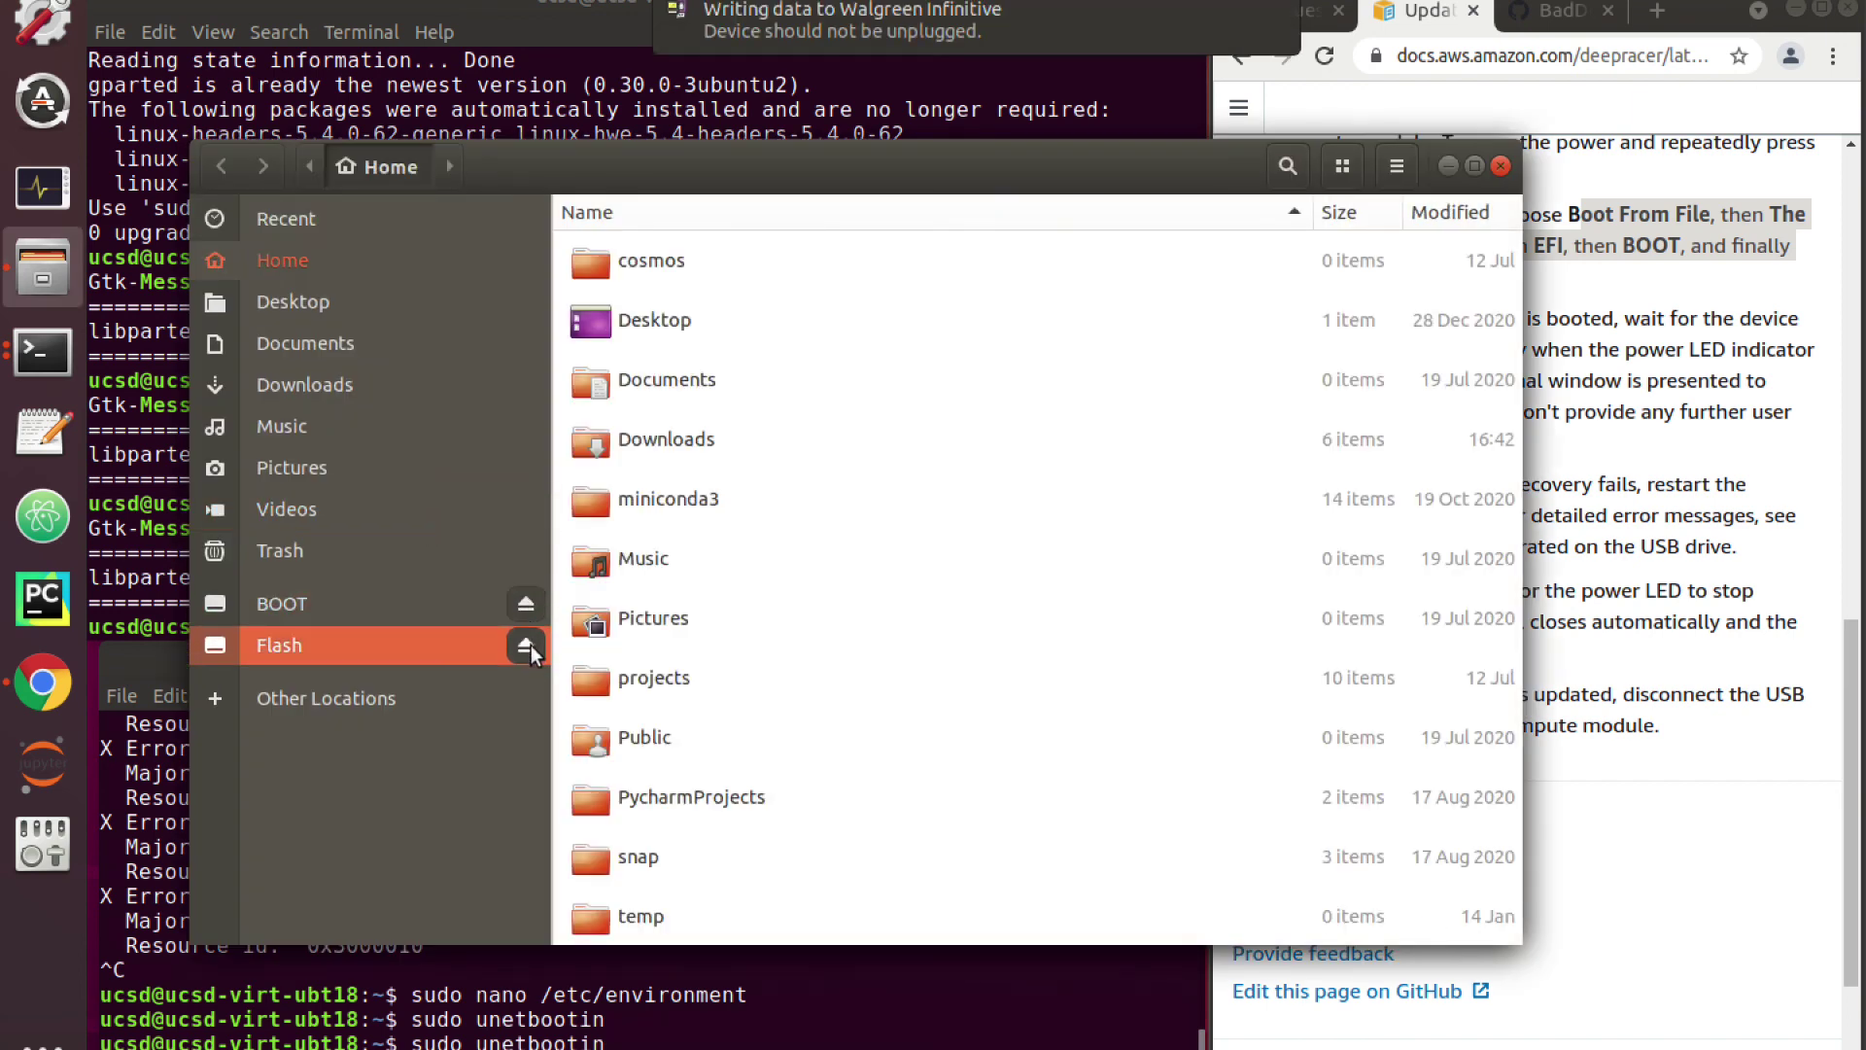